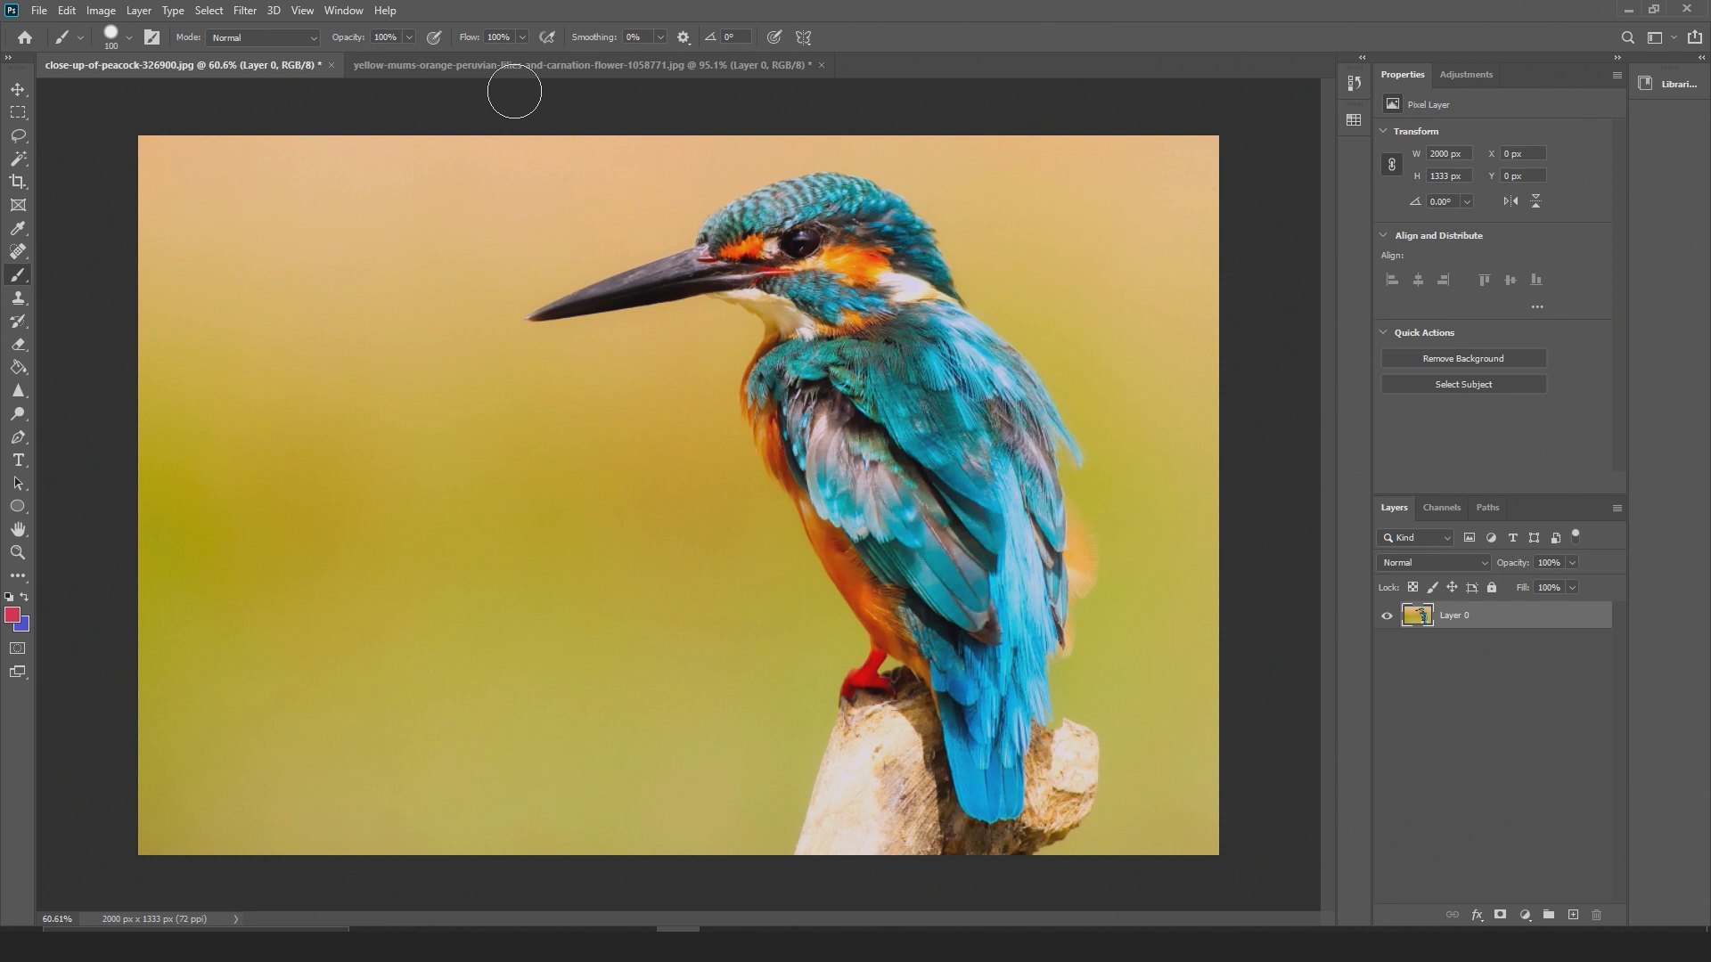
View the whole flower vase photo in the other open document, and return to the bird photo
{"action": "left_click", "coordinate": [567, 73]}
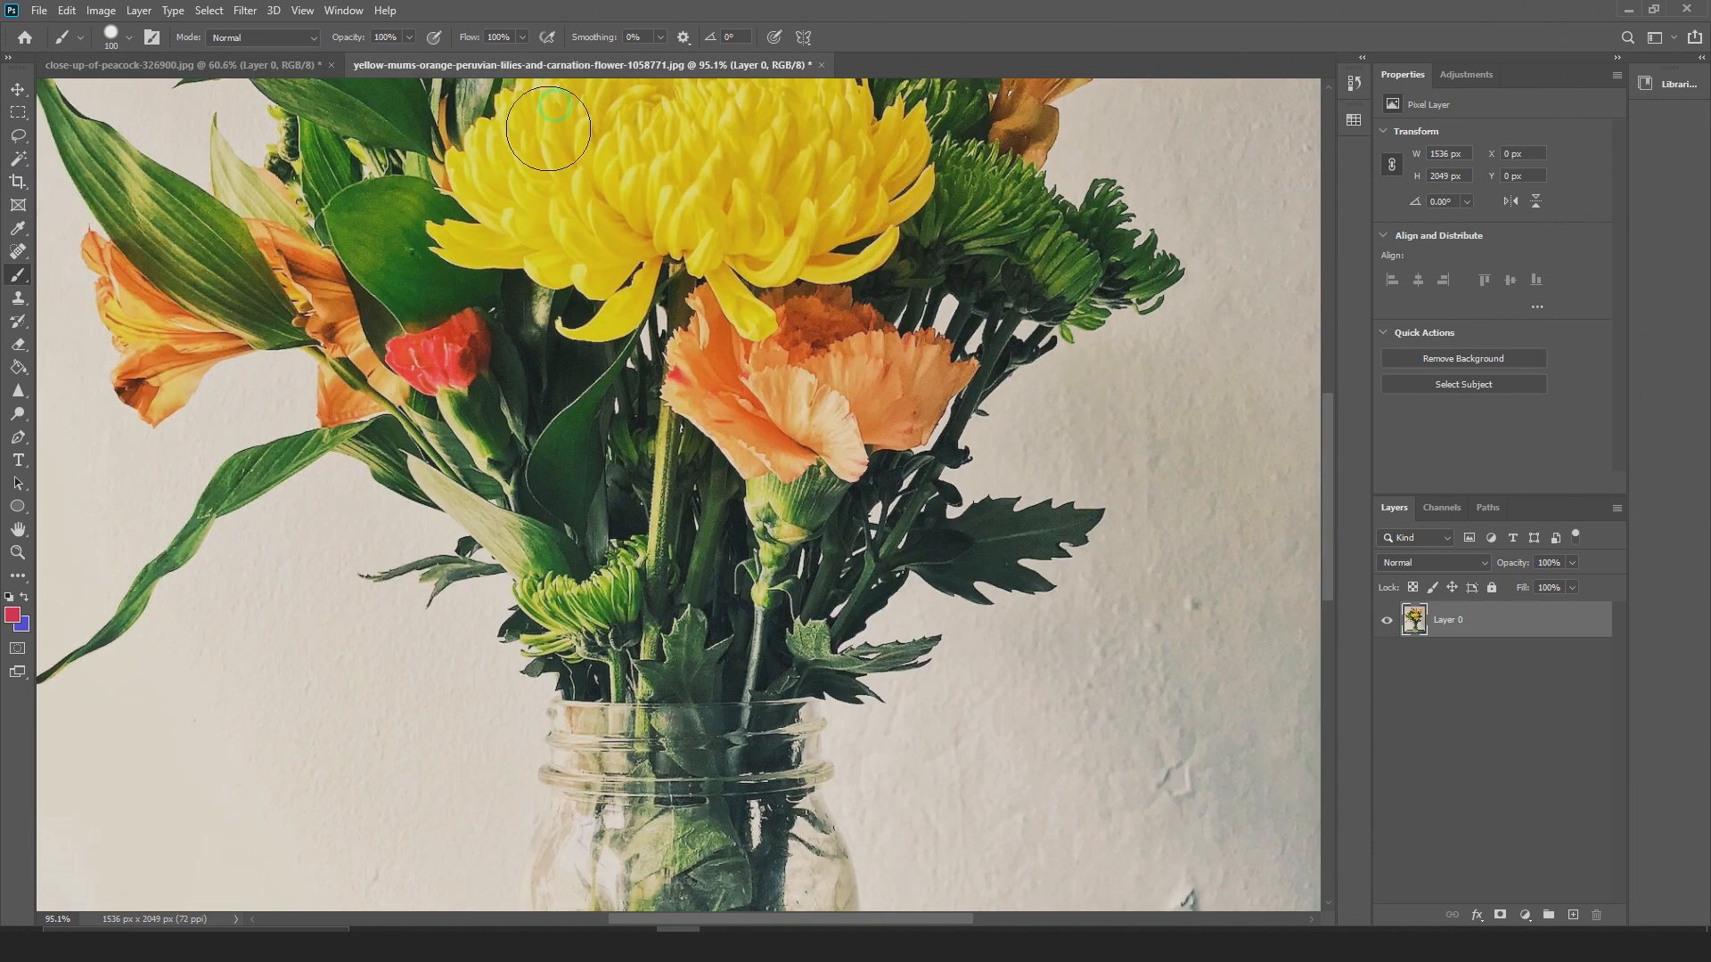
{"action": "scroll", "coordinate": [697, 488], "scroll_direction": "down", "scroll_amount": 8}
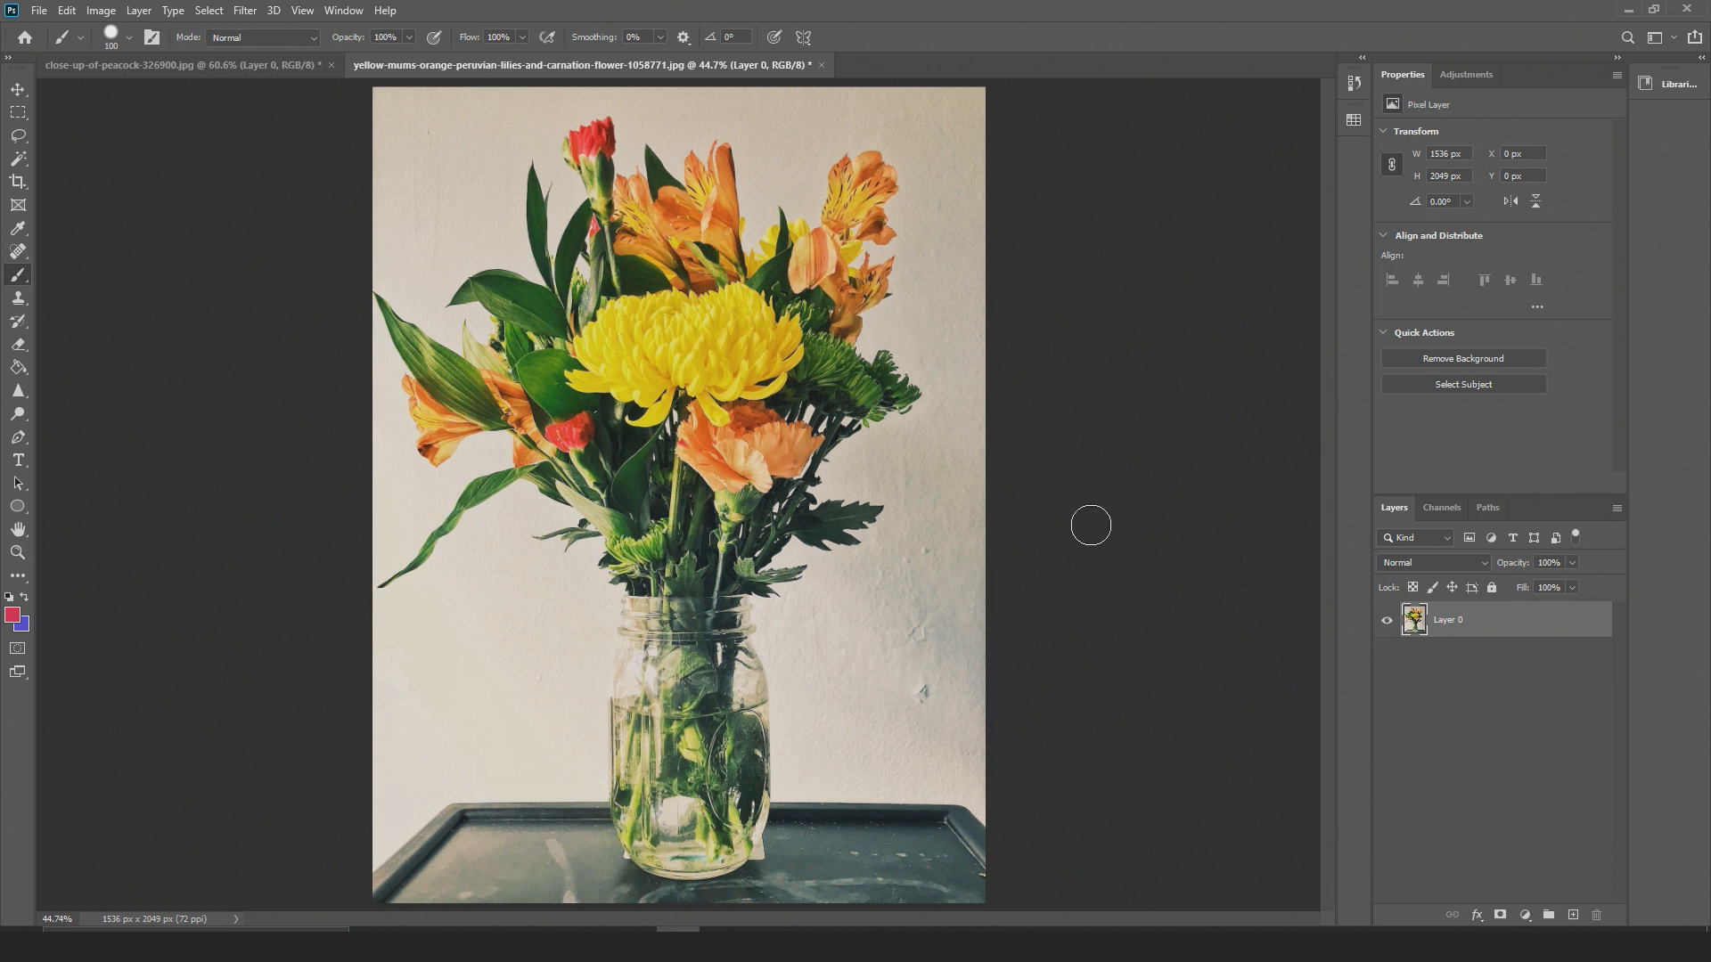
{"action": "left_click", "coordinate": [217, 69]}
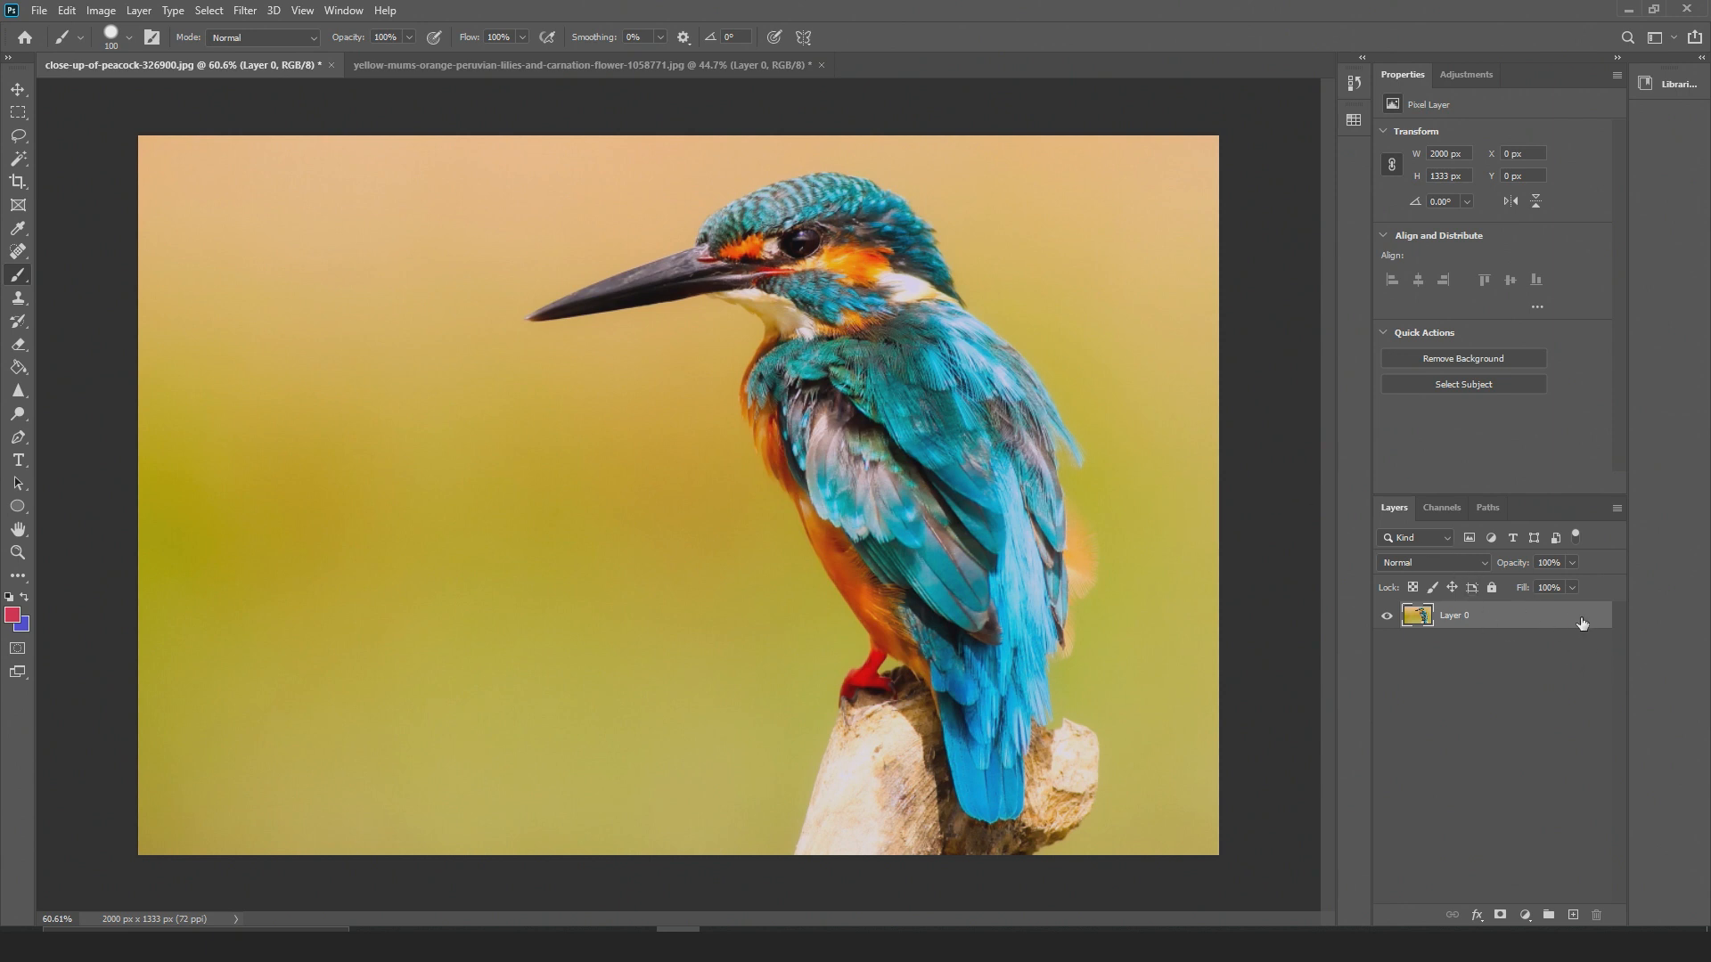
Add a layer mask to the unlocked bird layer and make the mask active for painting
{"action": "left_click", "coordinate": [1492, 587]}
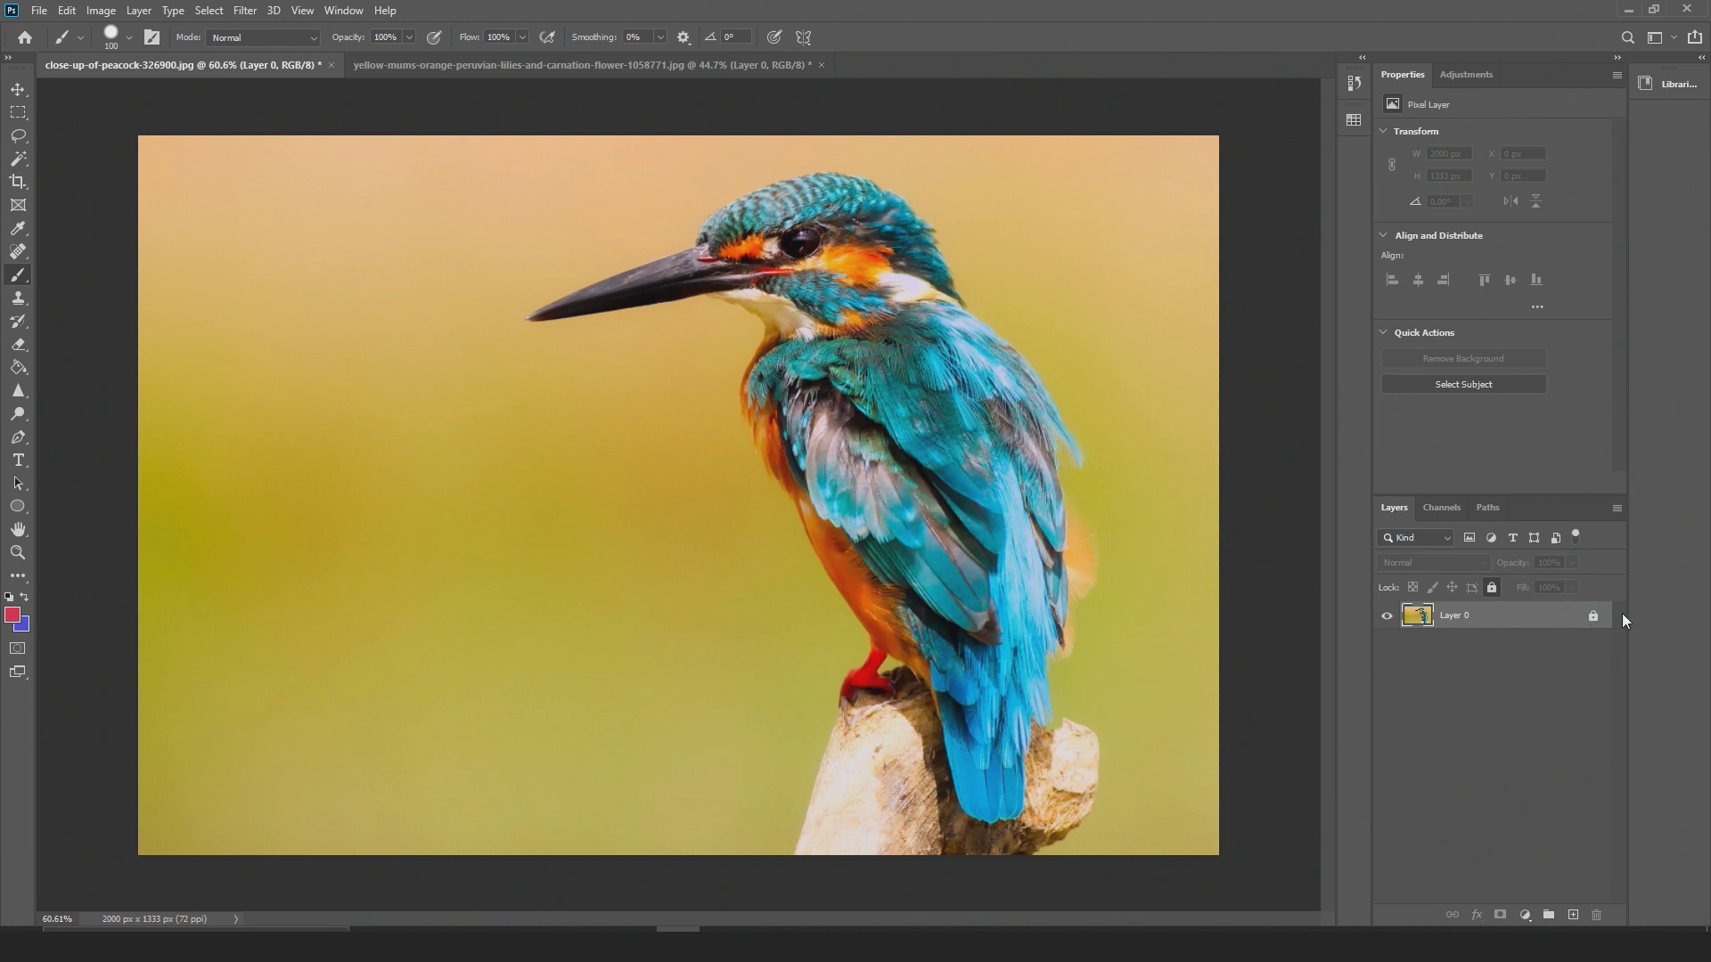
{"action": "left_click", "coordinate": [1592, 618]}
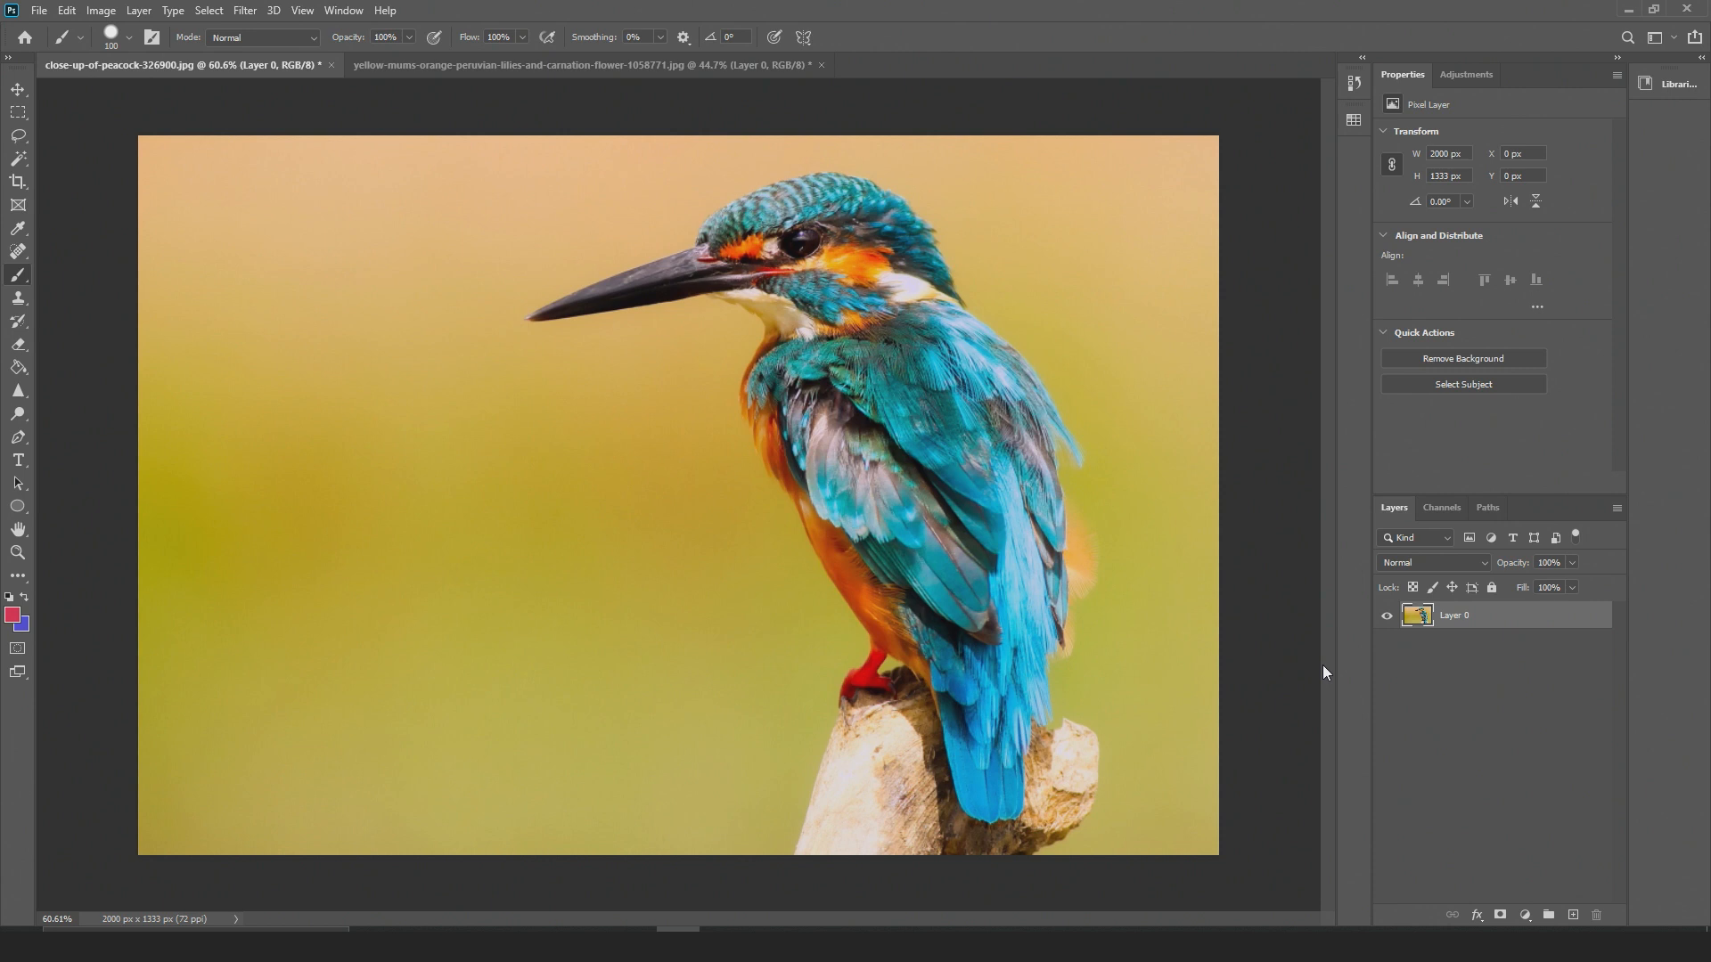
{"action": "left_click", "coordinate": [1500, 916]}
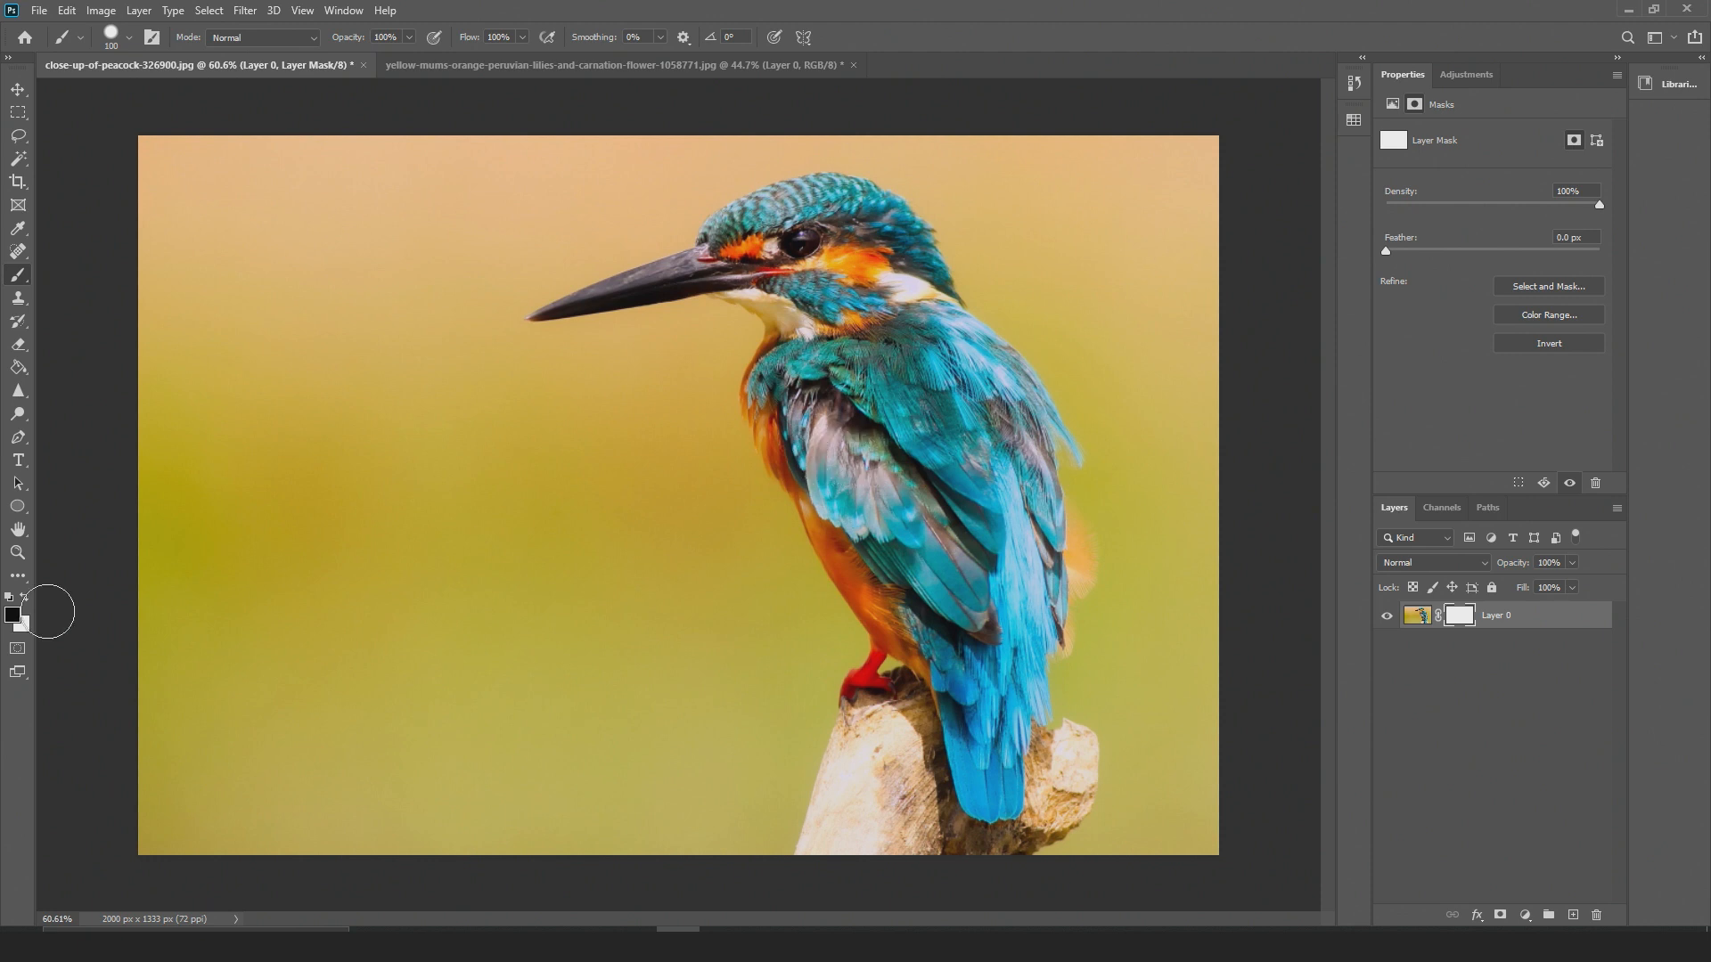
{"action": "left_click", "coordinate": [12, 615]}
{"action": "left_click_drag", "start_coordinate": [1086, 413], "coordinate": [1049, 442]}
{"action": "left_click", "coordinate": [1461, 202]}
{"action": "left_click", "coordinate": [1413, 618]}
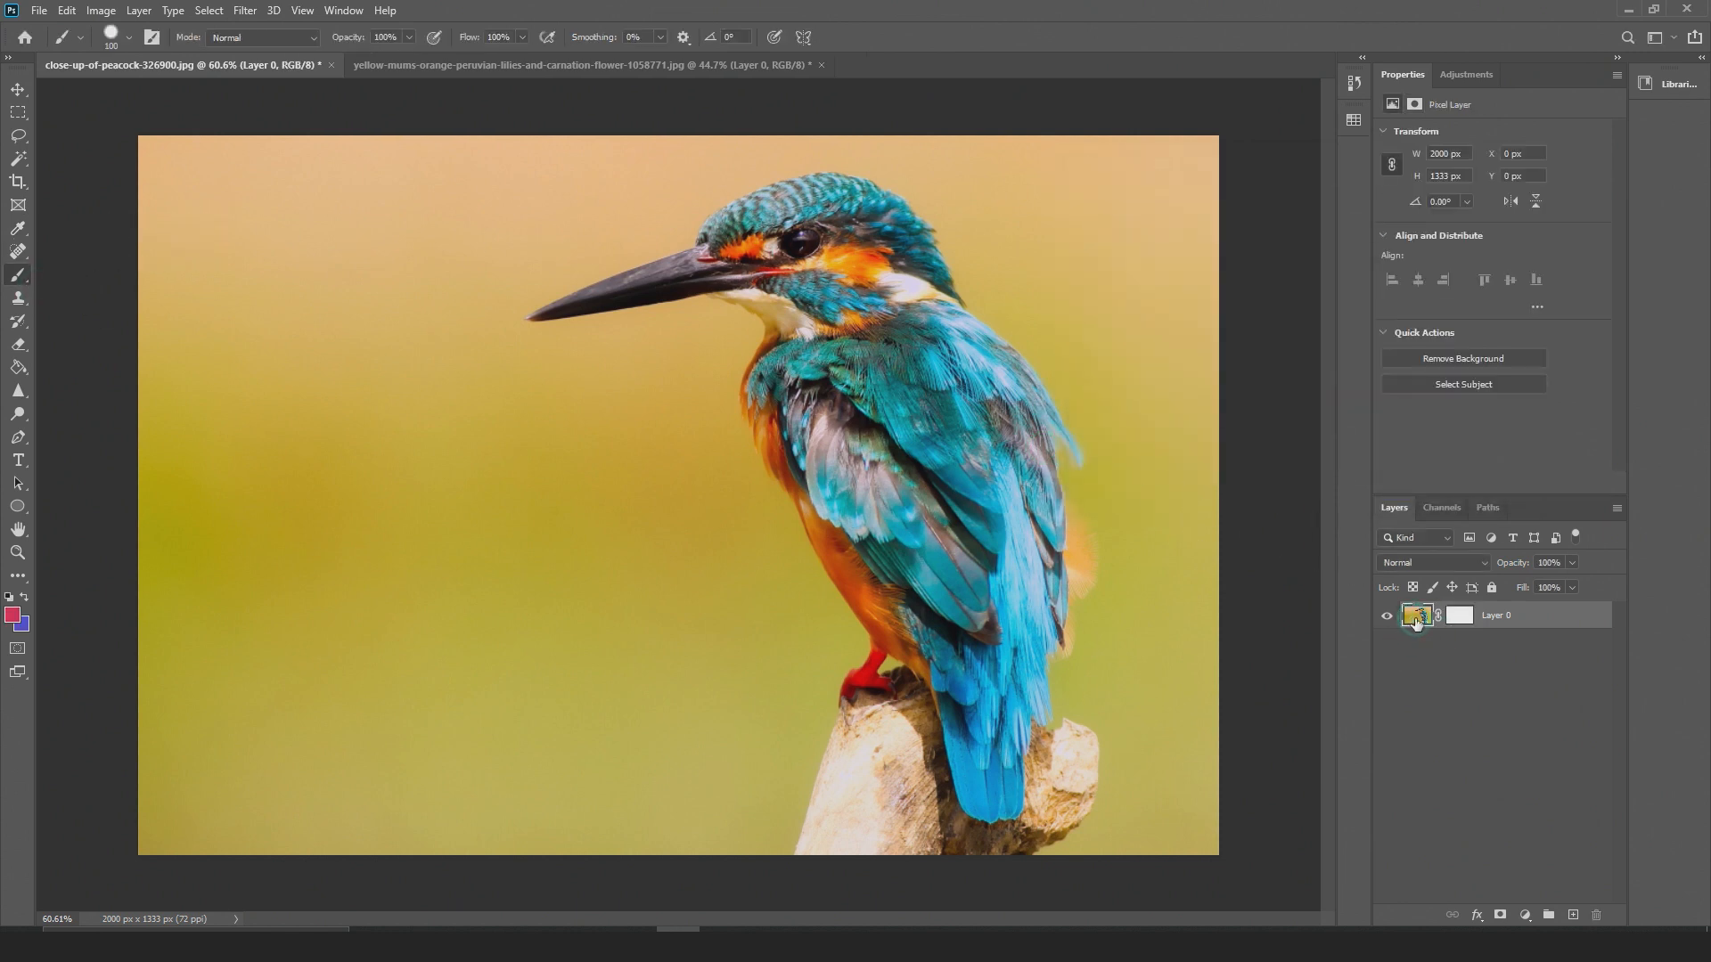
{"action": "left_click", "coordinate": [1460, 616]}
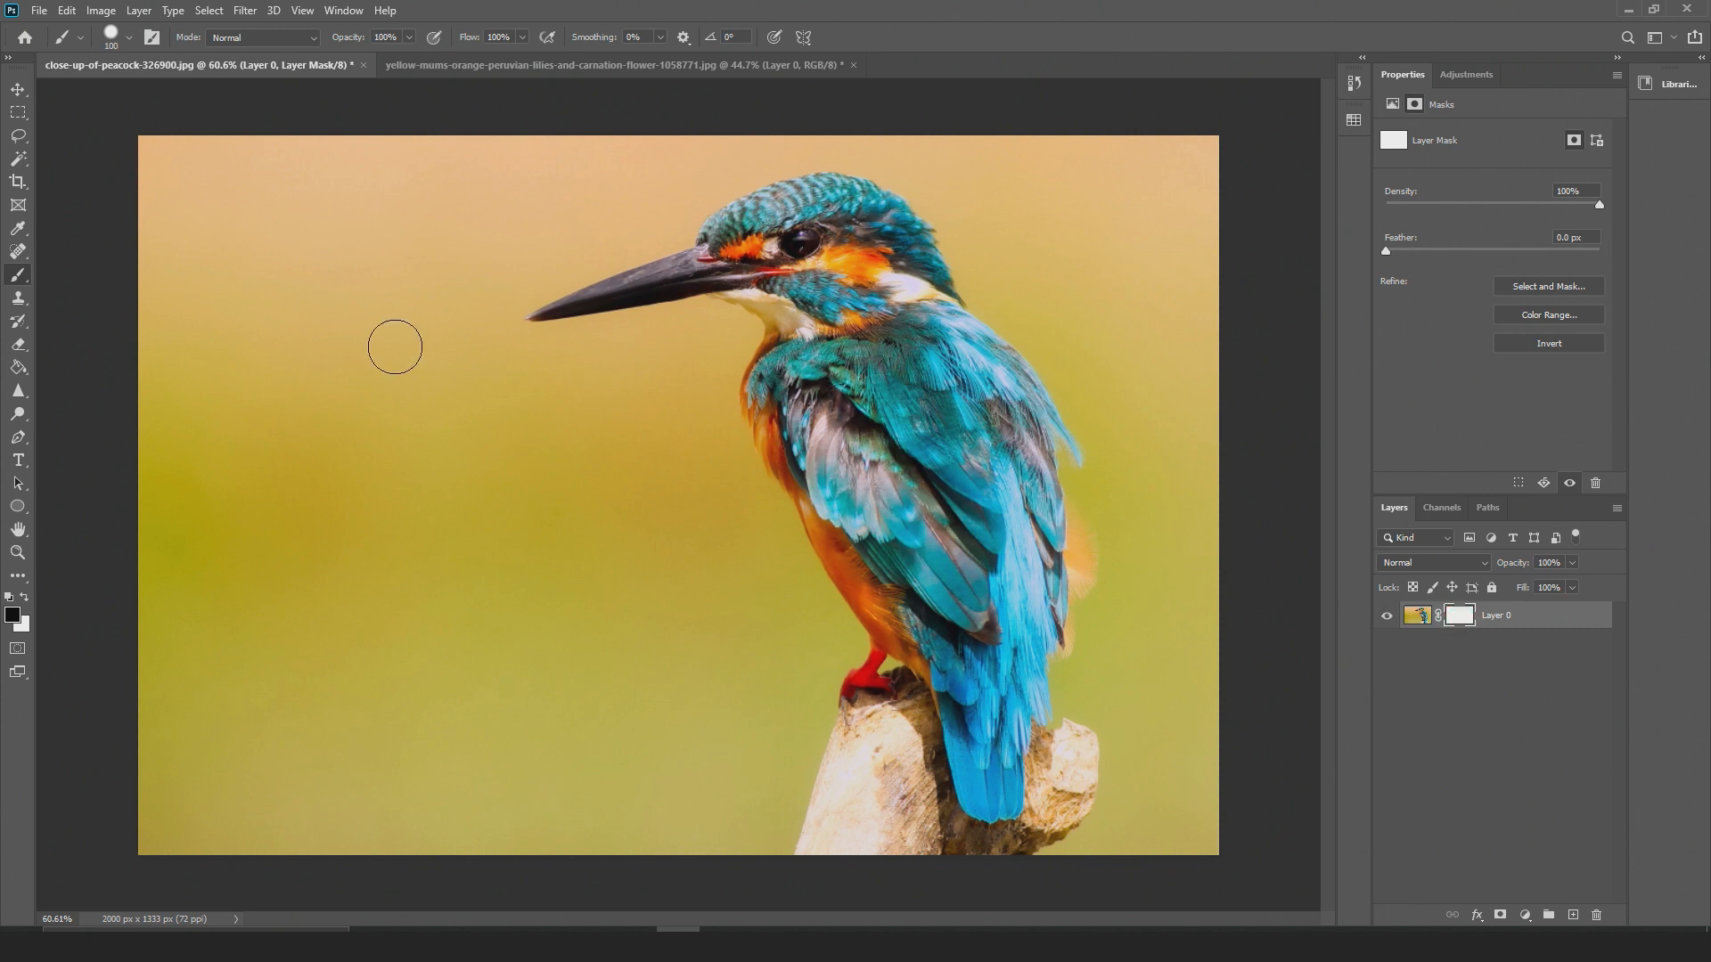
Try hiding an arc across the bird with a black brush stroke on the layer mask, and undo it
{"action": "mouse_move", "coordinate": [336, 515]}
{"action": "left_mouse_down"}
{"action": "mouse_move", "coordinate": [498, 372]}
{"action": "mouse_move", "coordinate": [624, 311]}
{"action": "mouse_move", "coordinate": [865, 282]}
{"action": "mouse_move", "coordinate": [1032, 346]}
{"action": "mouse_move", "coordinate": [1076, 412]}
{"action": "left_mouse_up"}
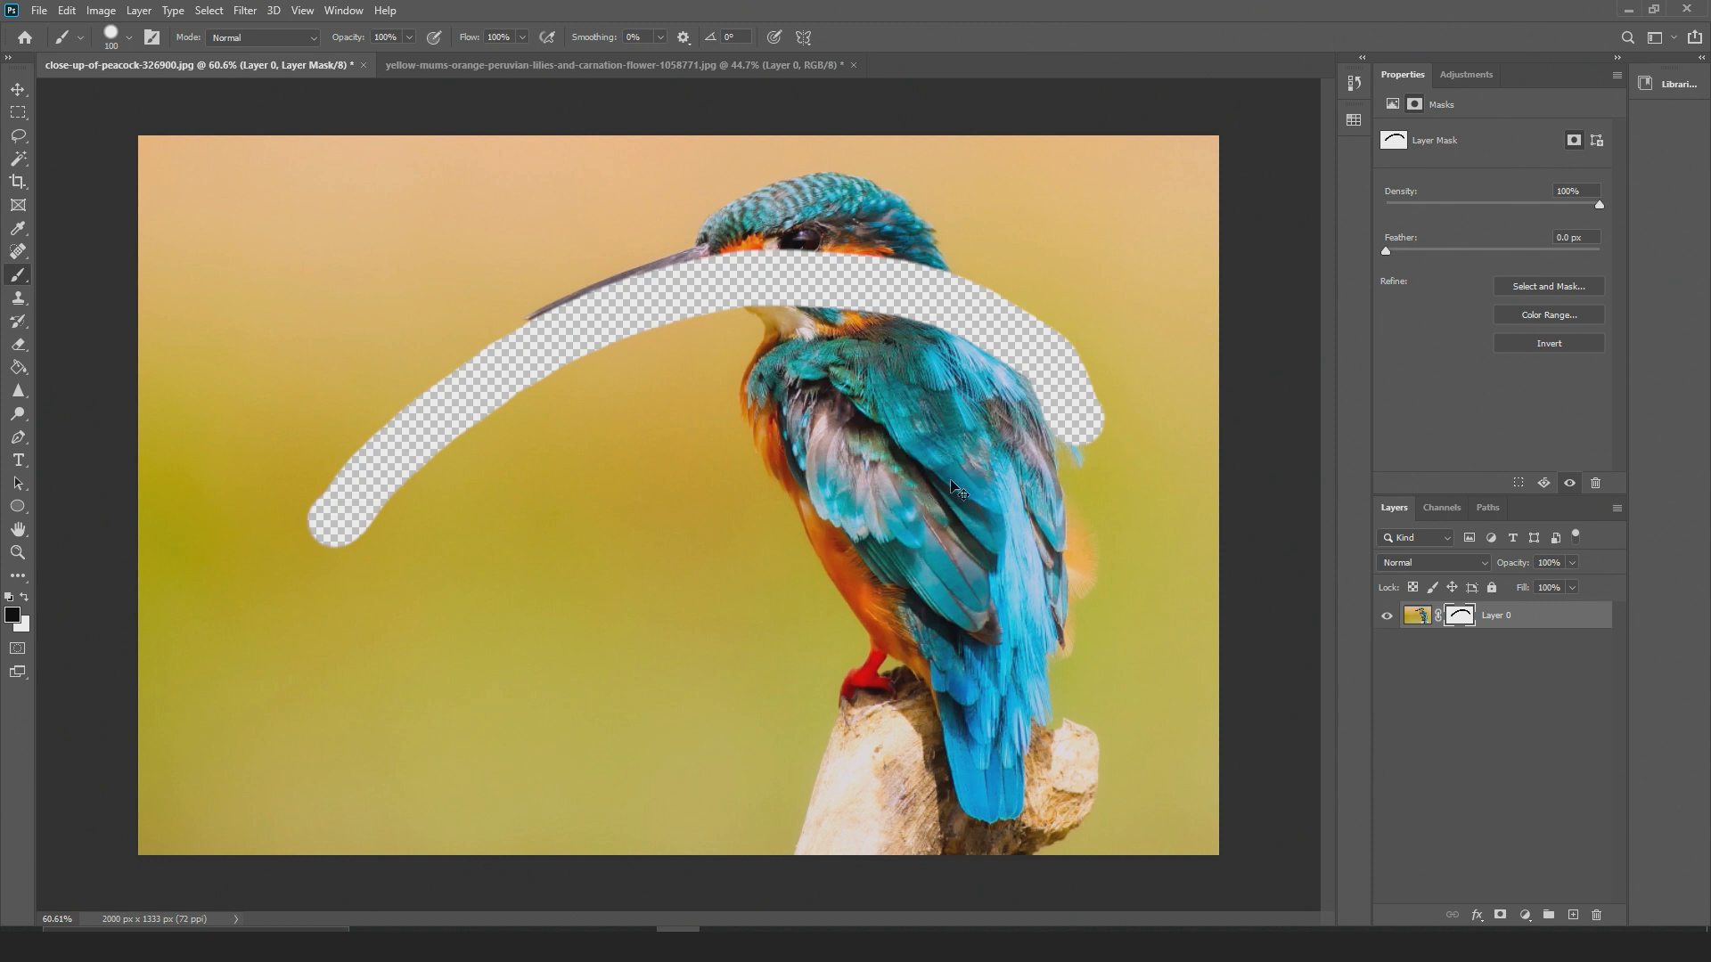
{"action": "key", "text": "ctrl+z"}
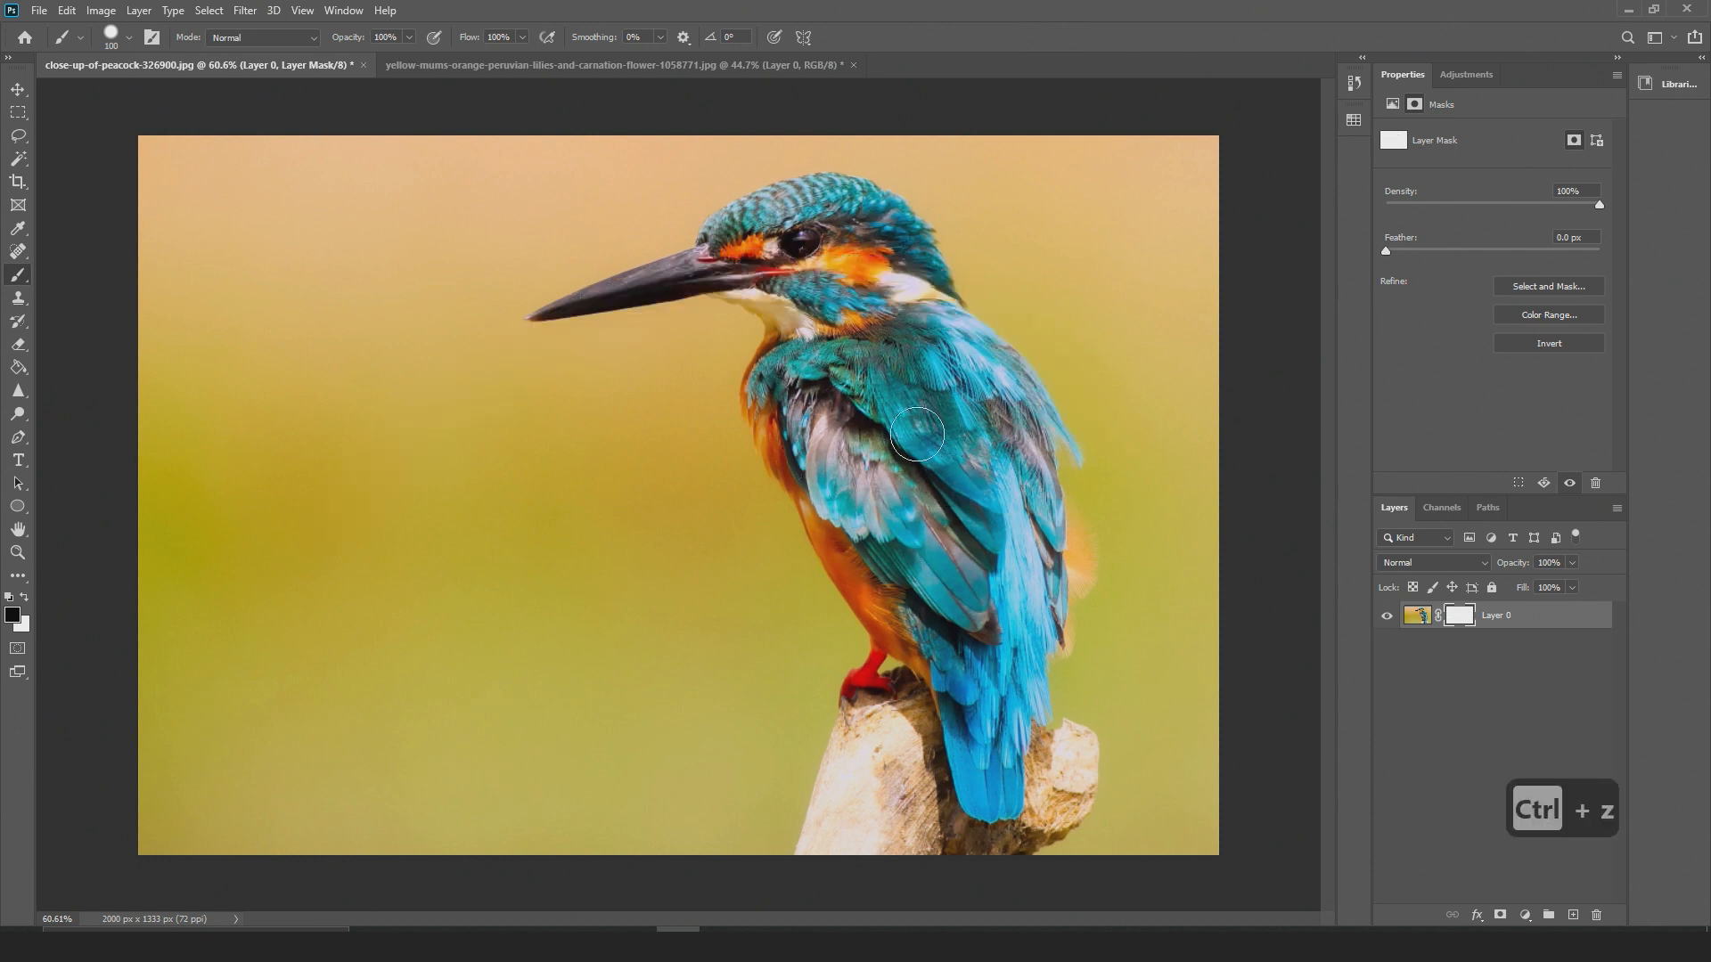
{"action": "scroll", "coordinate": [900, 461], "scroll_direction": "up", "scroll_amount": 2, "text": "alt"}
{"action": "scroll", "coordinate": [896, 467], "scroll_direction": "up", "scroll_amount": 7, "text": "alt"}
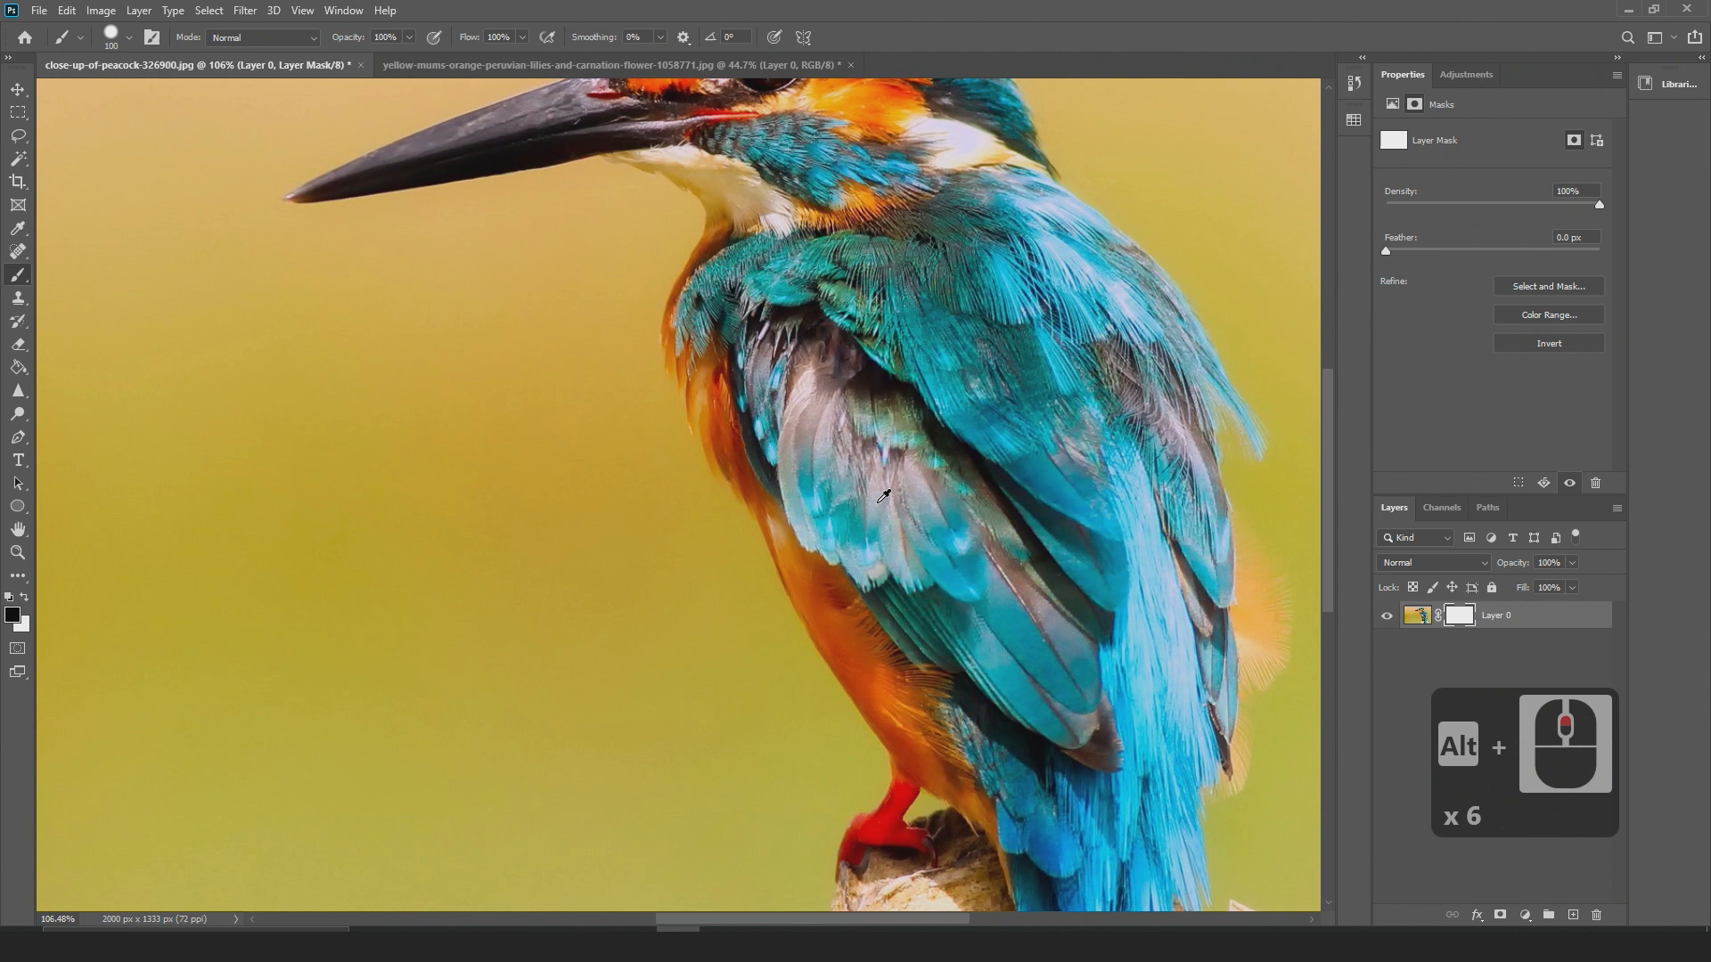
{"action": "left_click_drag", "start_coordinate": [840, 384], "coordinate": [914, 646]}
{"action": "scroll", "coordinate": [663, 510], "scroll_direction": "down", "scroll_amount": 8, "text": "alt"}
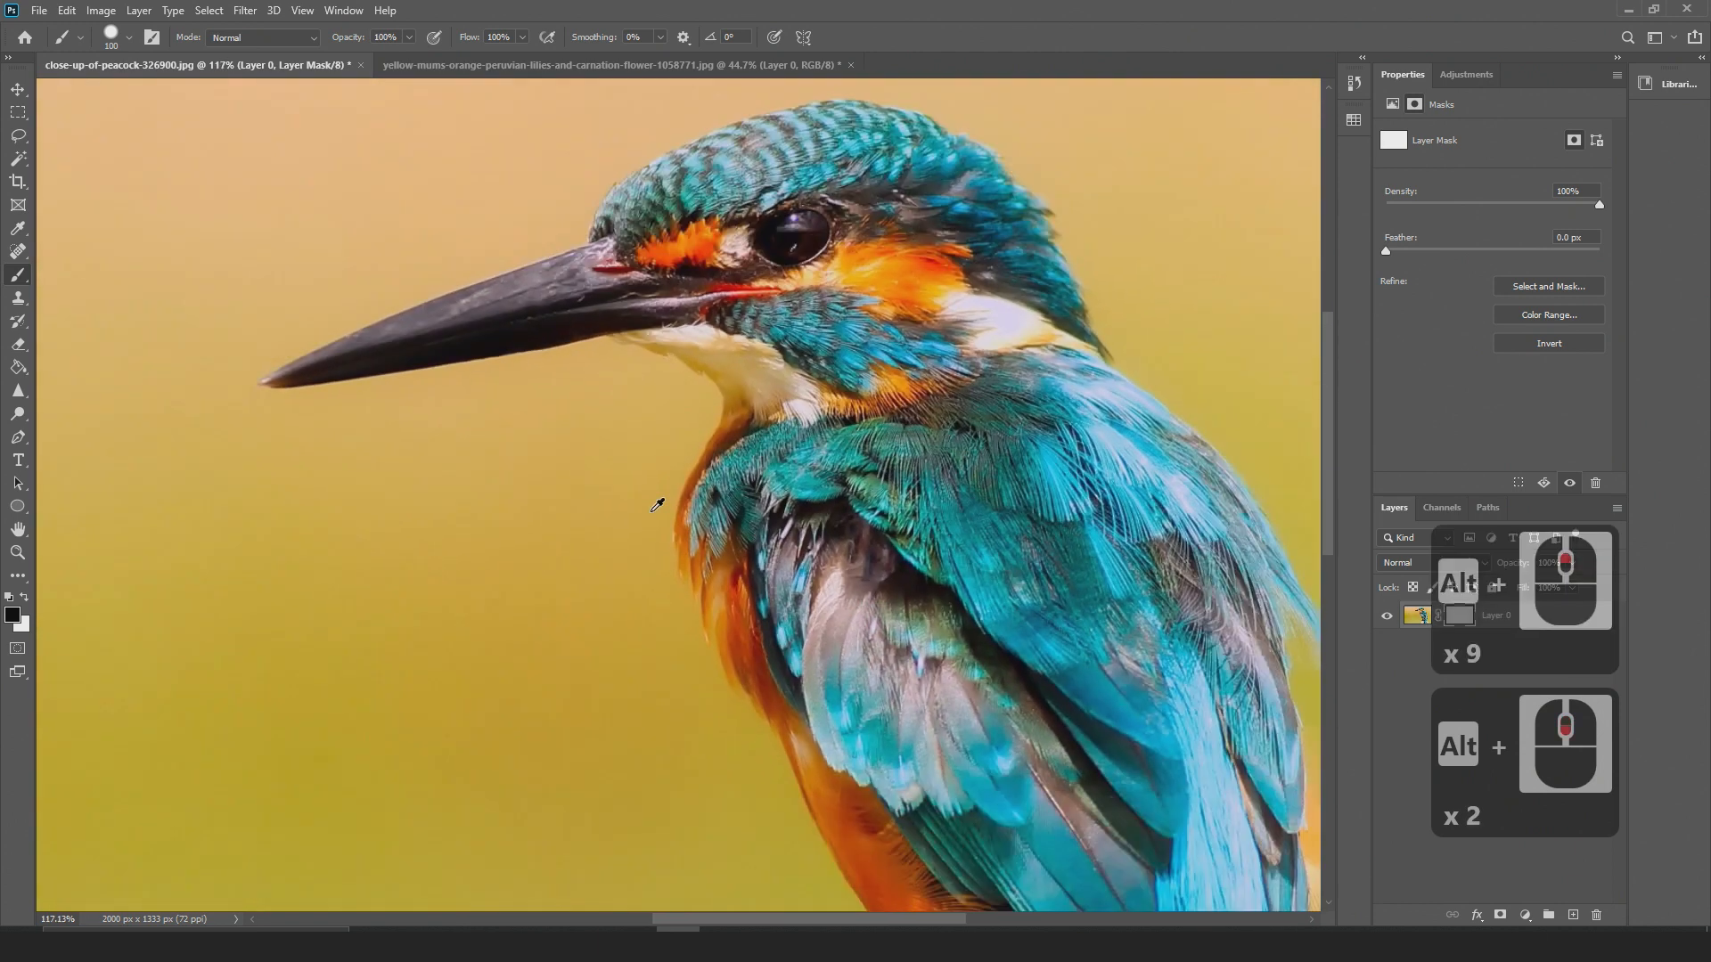
{"action": "mouse_move", "coordinate": [114, 144]}
{"action": "left_mouse_down"}
{"action": "mouse_move", "coordinate": [107, 131]}
{"action": "mouse_move", "coordinate": [122, 183]}
{"action": "left_mouse_up"}
{"action": "key", "text": "ctrl+z"}
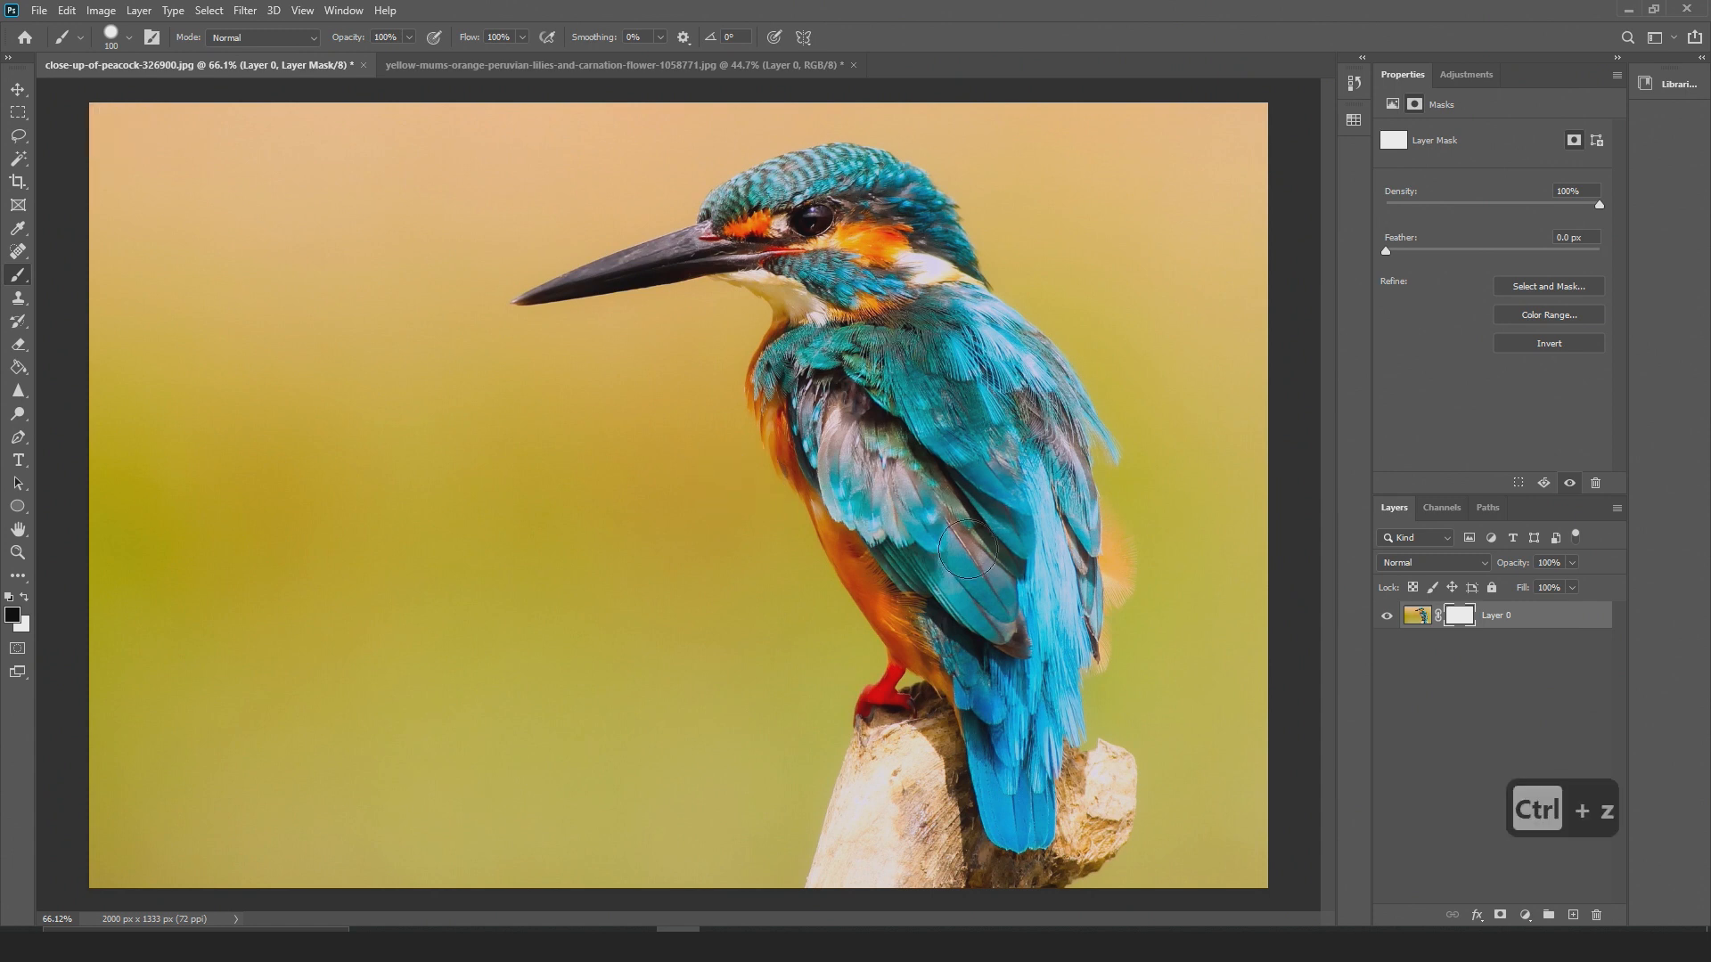
Add a new layer beneath the bird layer and fill it with magenta (#e400ff)
{"action": "left_click", "coordinate": [1574, 915]}
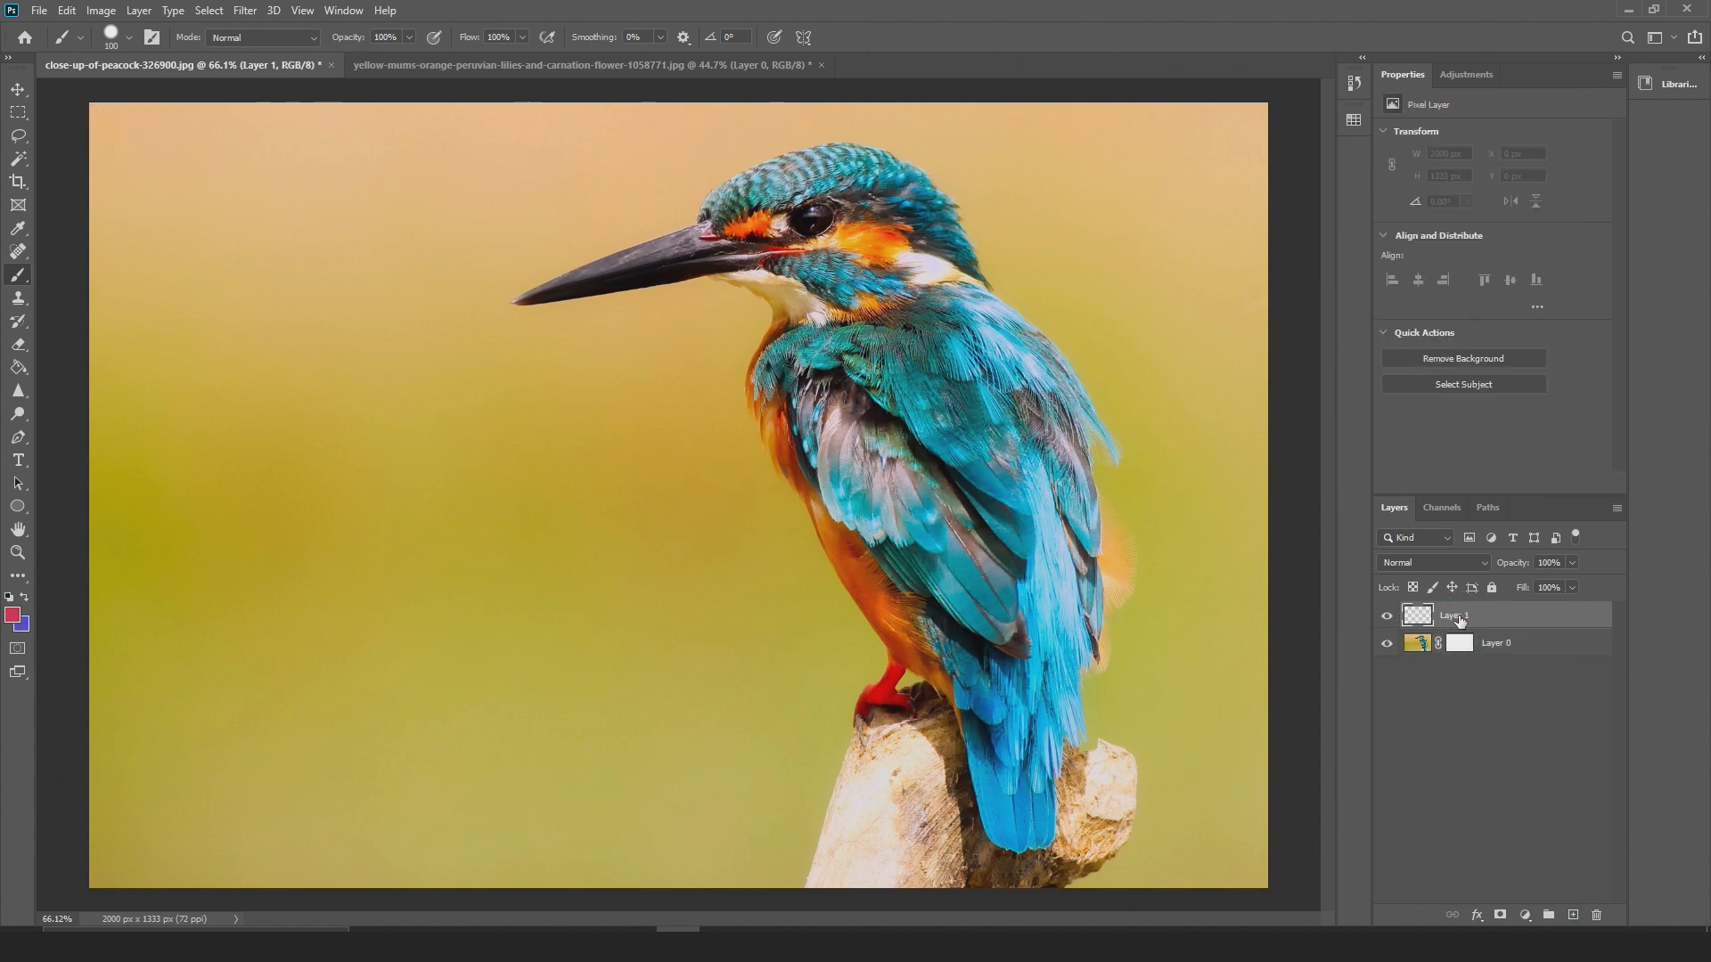
{"action": "left_click_drag", "start_coordinate": [1459, 621], "coordinate": [1457, 683]}
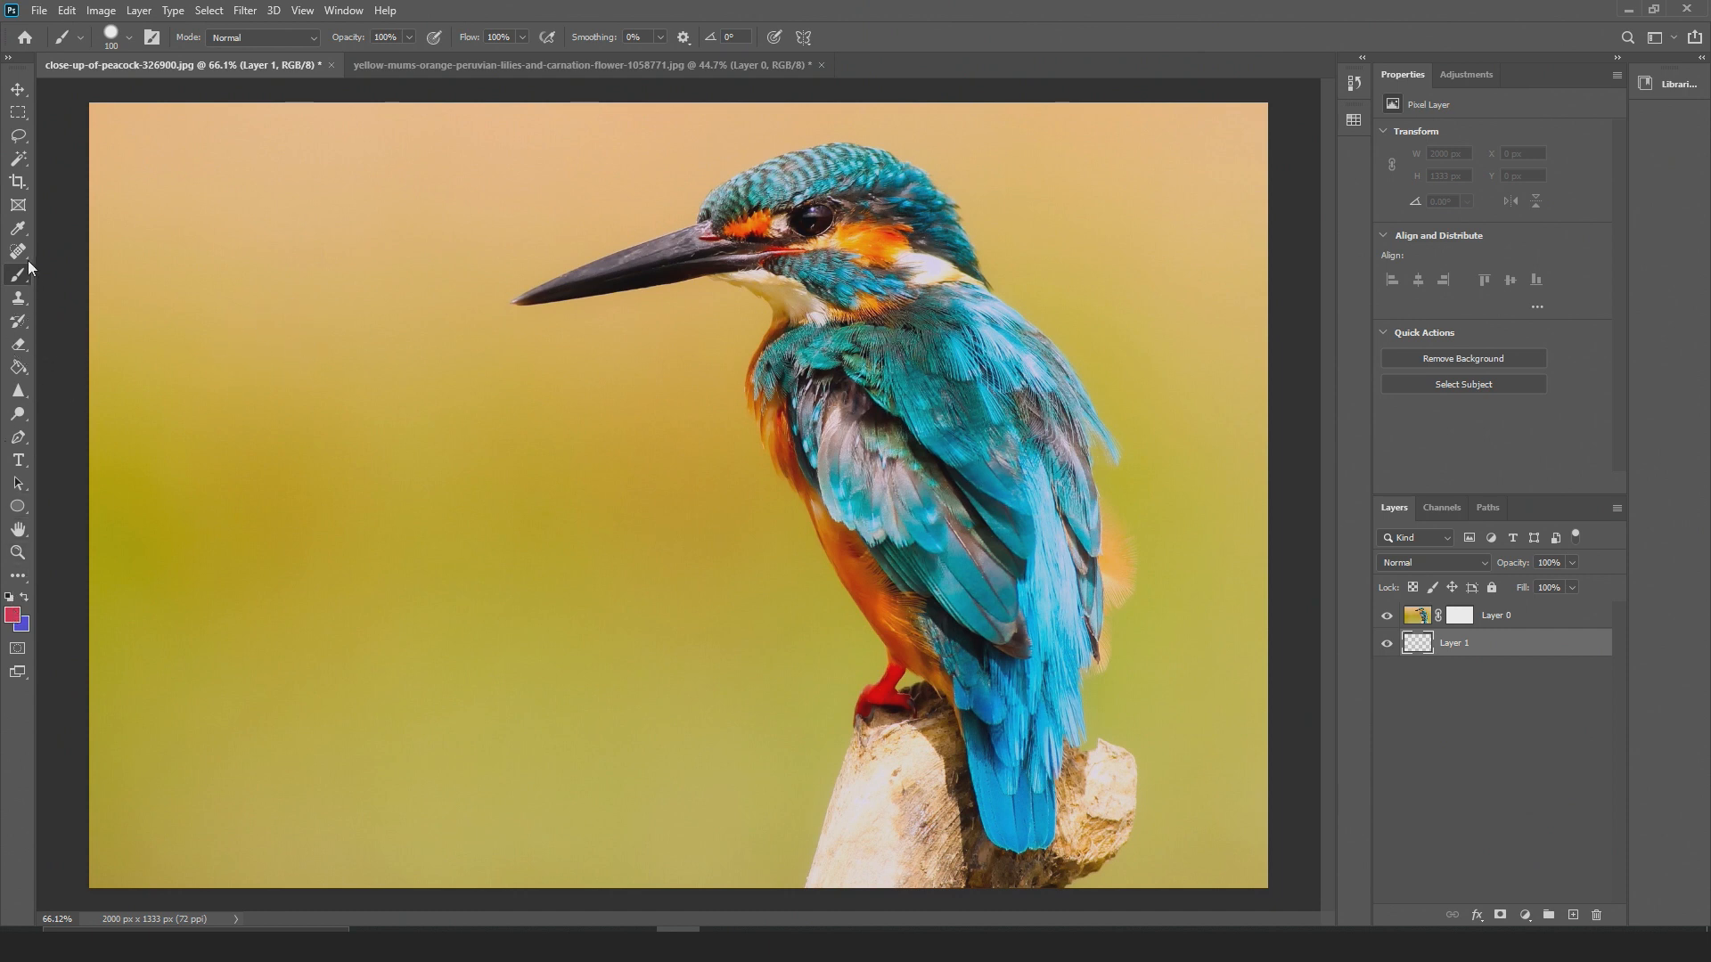
{"action": "left_click", "coordinate": [15, 617]}
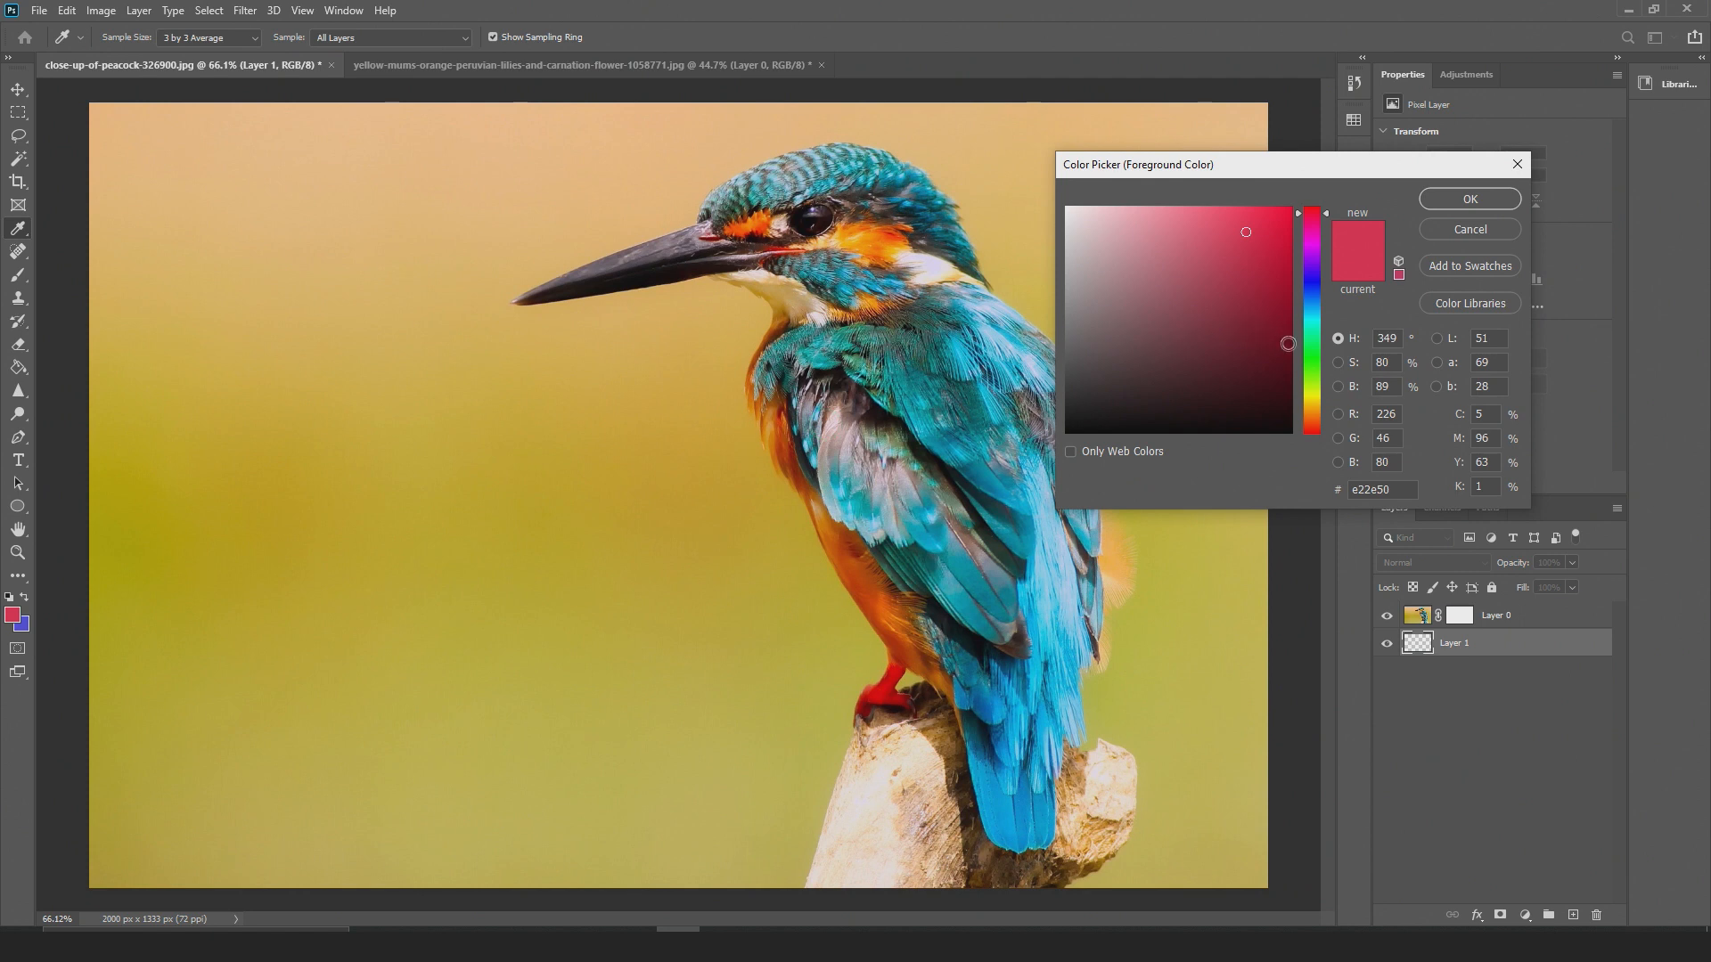
{"action": "mouse_move", "coordinate": [1315, 295]}
{"action": "left_mouse_down"}
{"action": "mouse_move", "coordinate": [1321, 255]}
{"action": "mouse_move", "coordinate": [1248, 229]}
{"action": "mouse_move", "coordinate": [1320, 188]}
{"action": "left_mouse_up"}
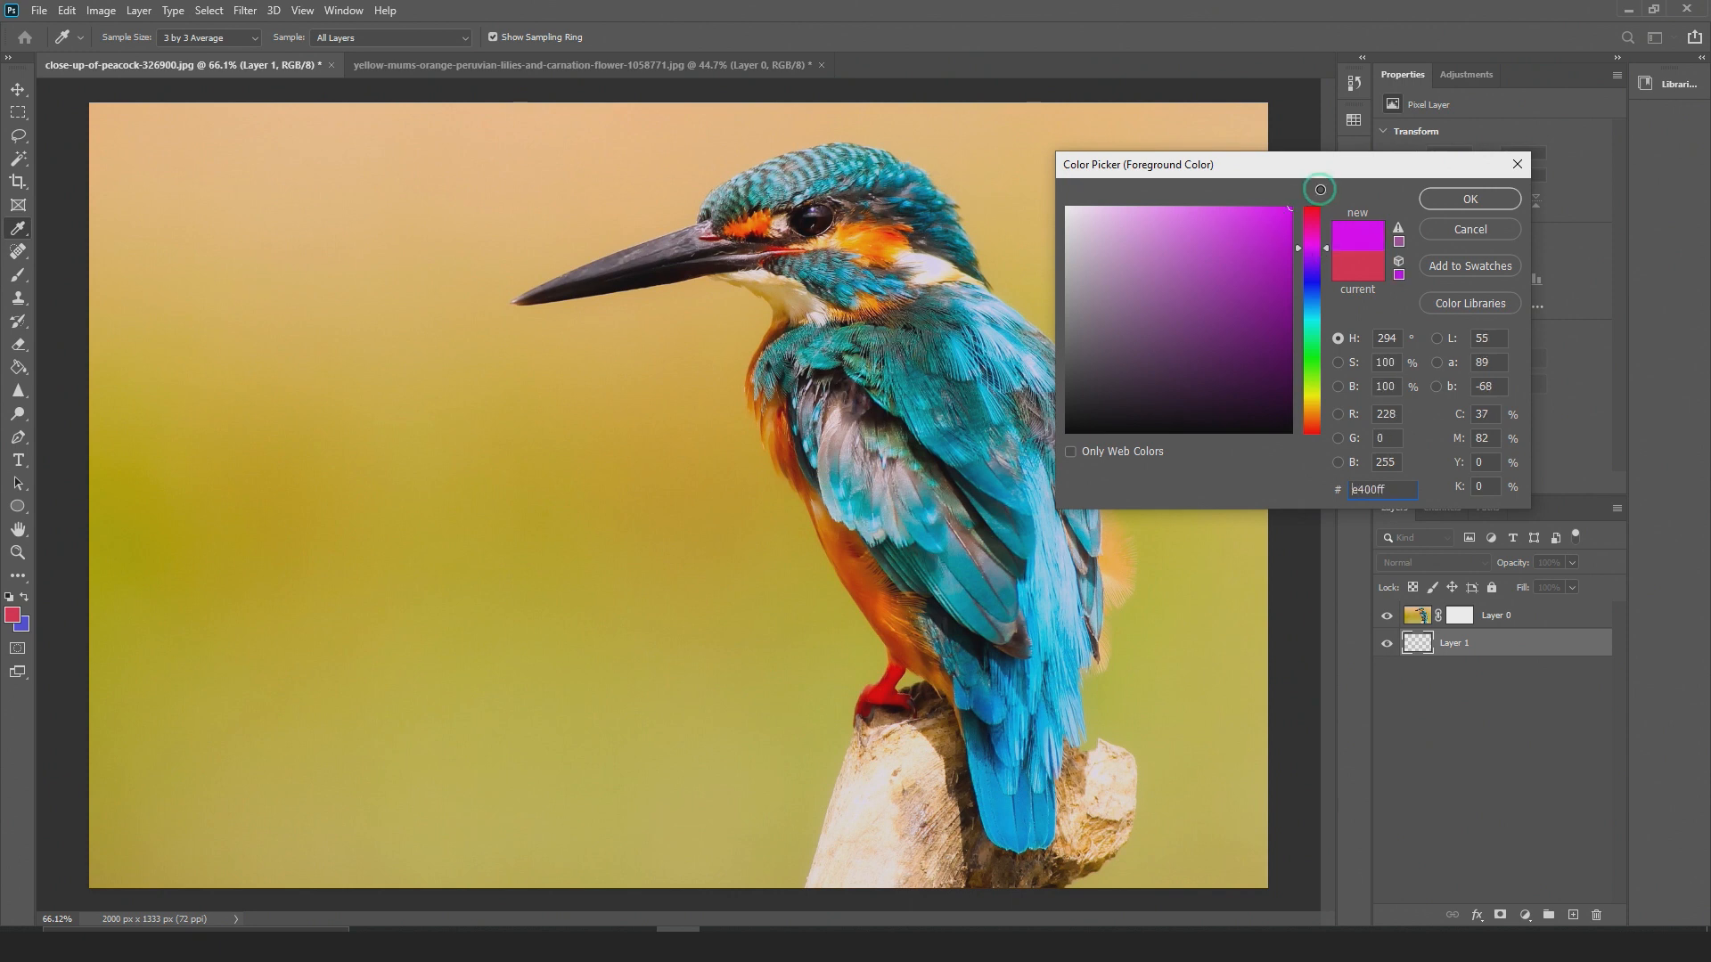
{"action": "left_click", "coordinate": [1437, 206]}
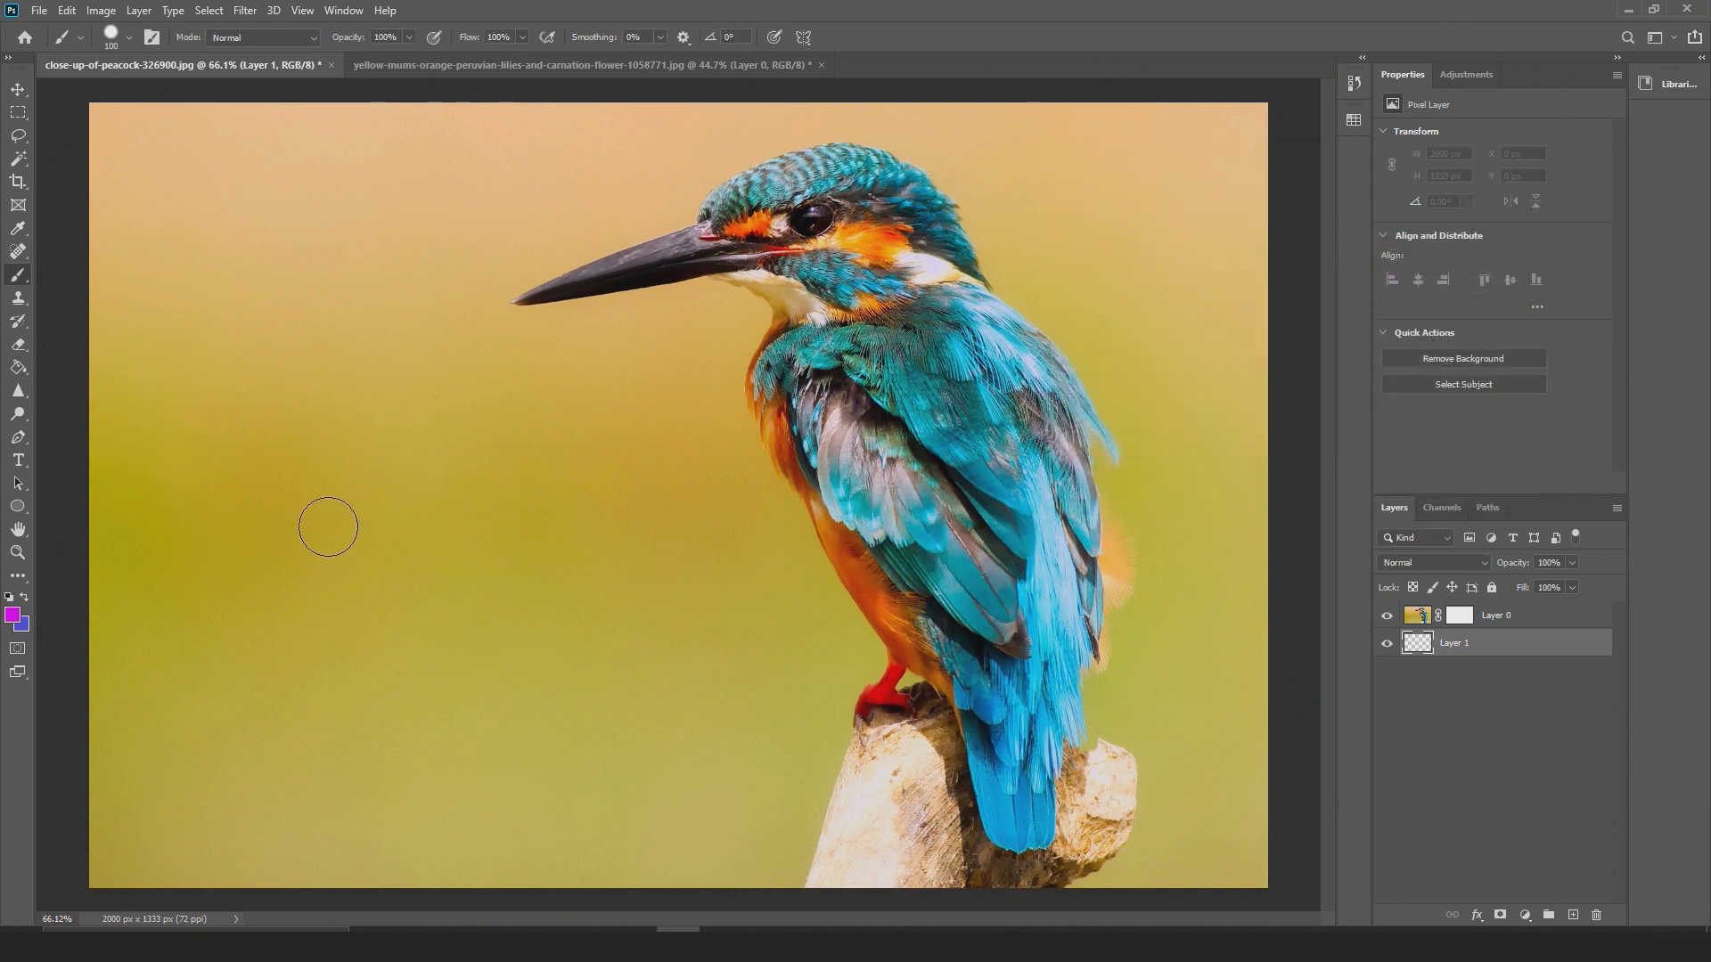
{"action": "key", "text": "g"}
{"action": "left_click", "coordinate": [570, 543]}
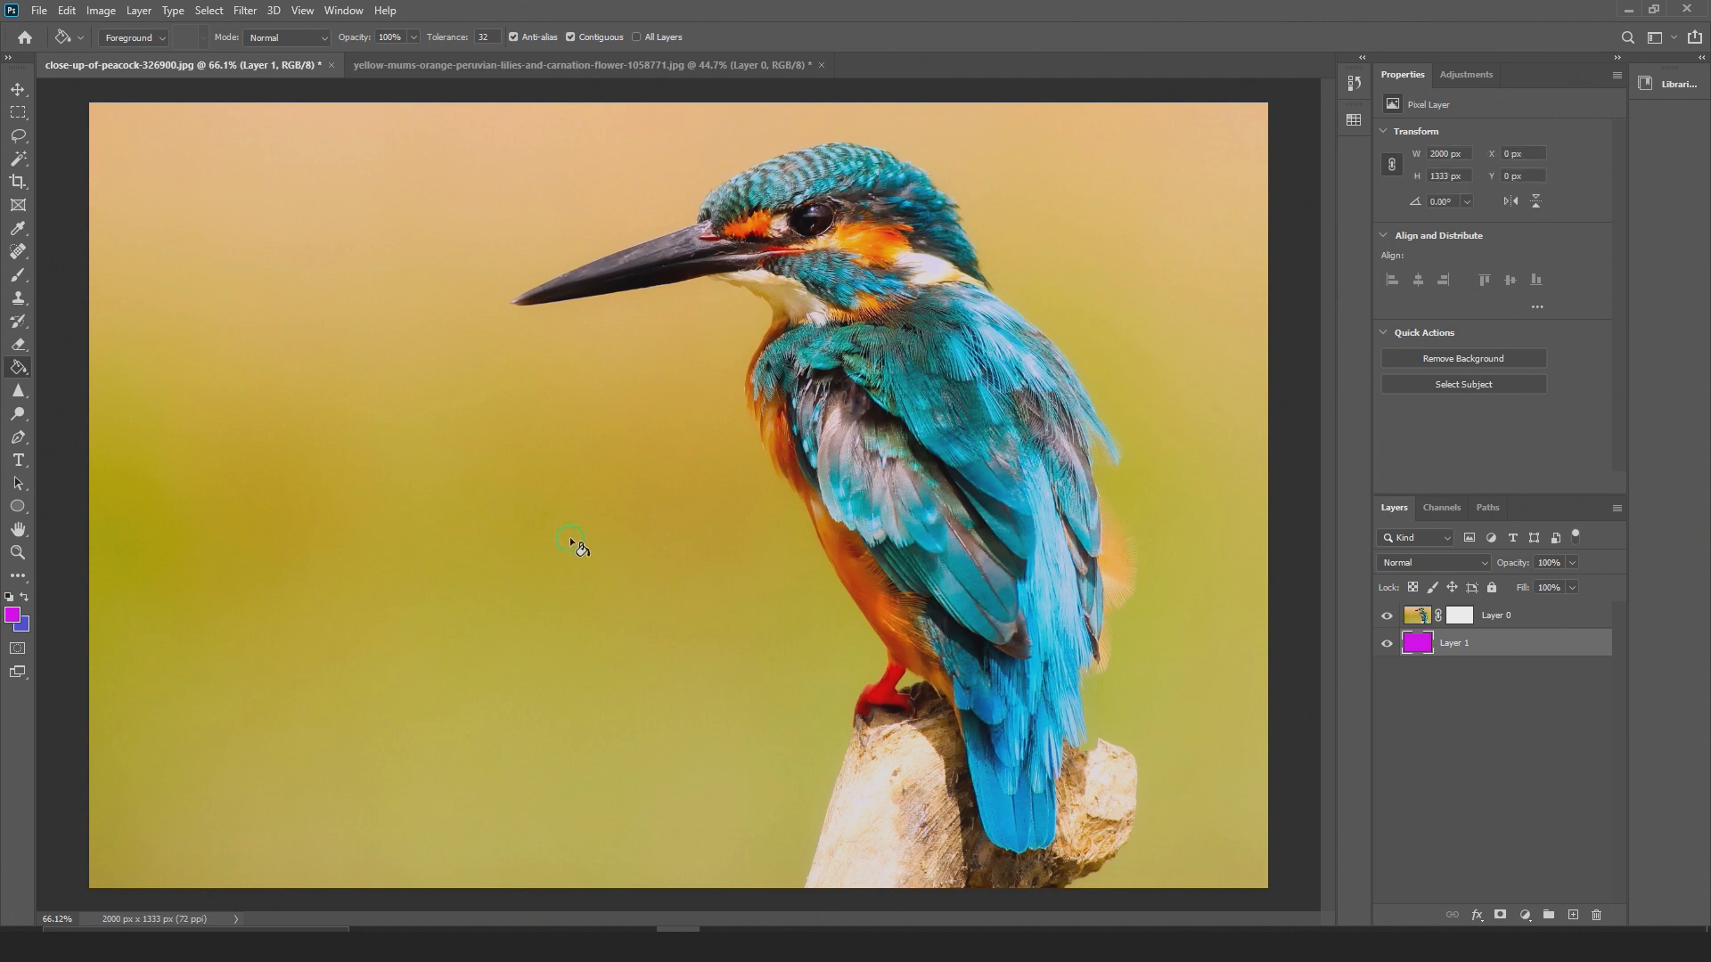
{"action": "left_click", "coordinate": [17, 89]}
{"action": "left_click", "coordinate": [237, 453]}
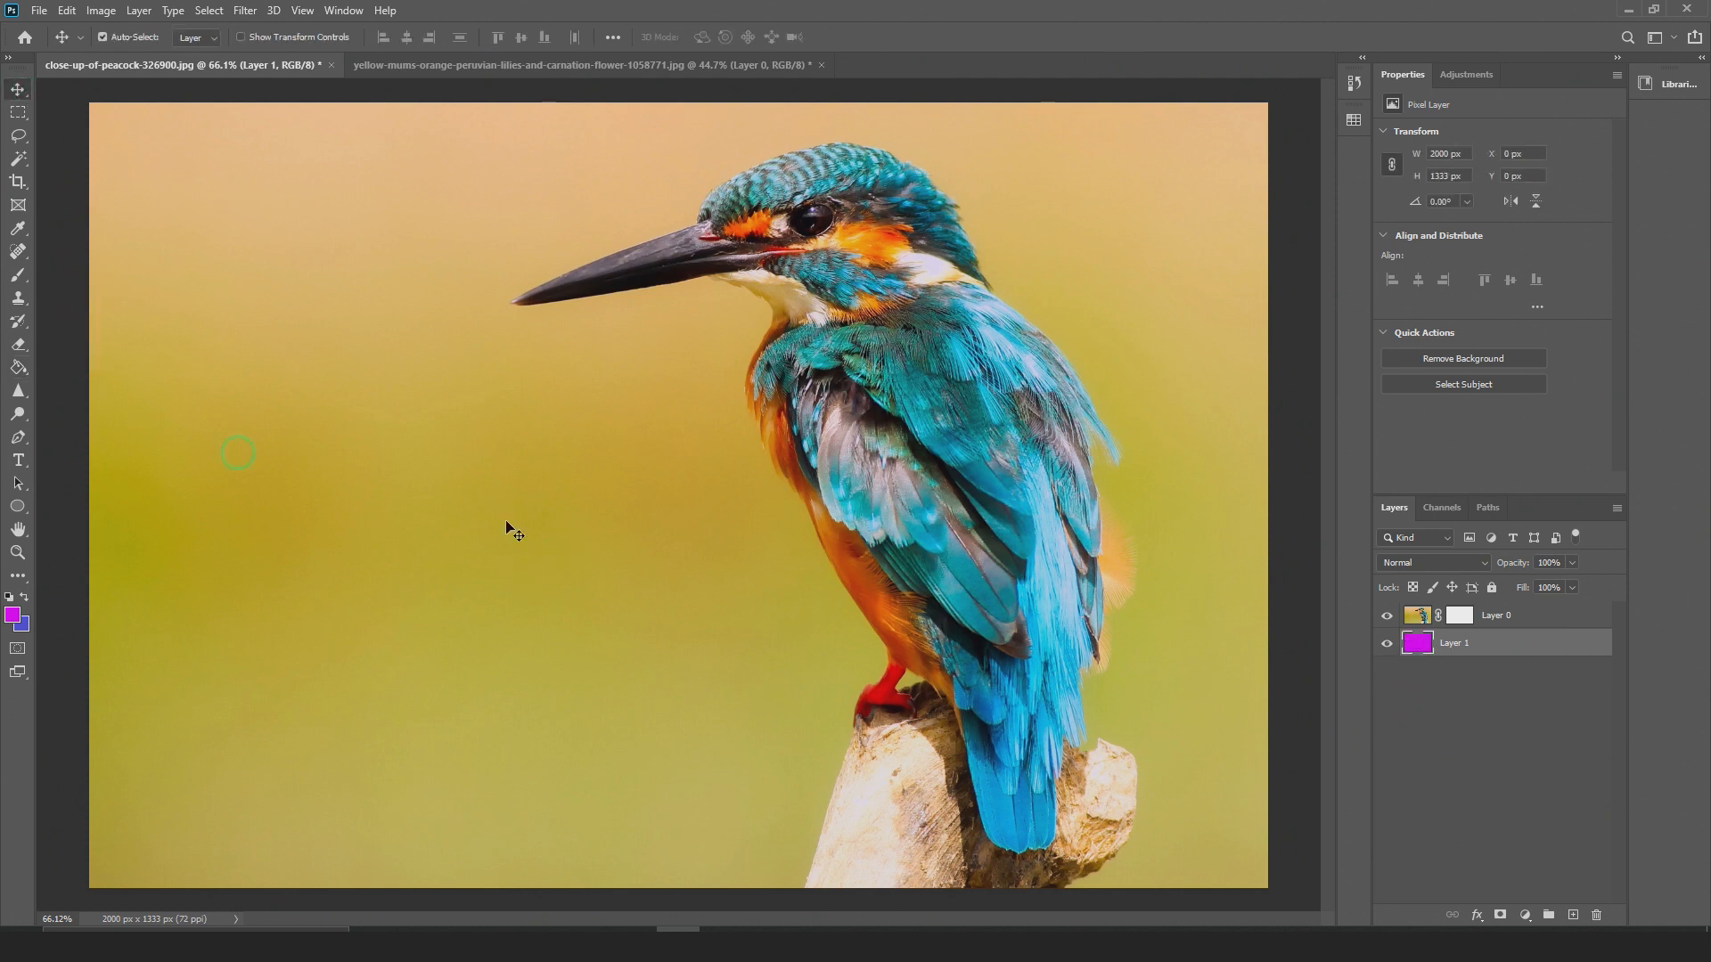
Try black brush strokes on the bird layer's mask in the background beside the bird, and undo them
{"action": "left_click", "coordinate": [1454, 617]}
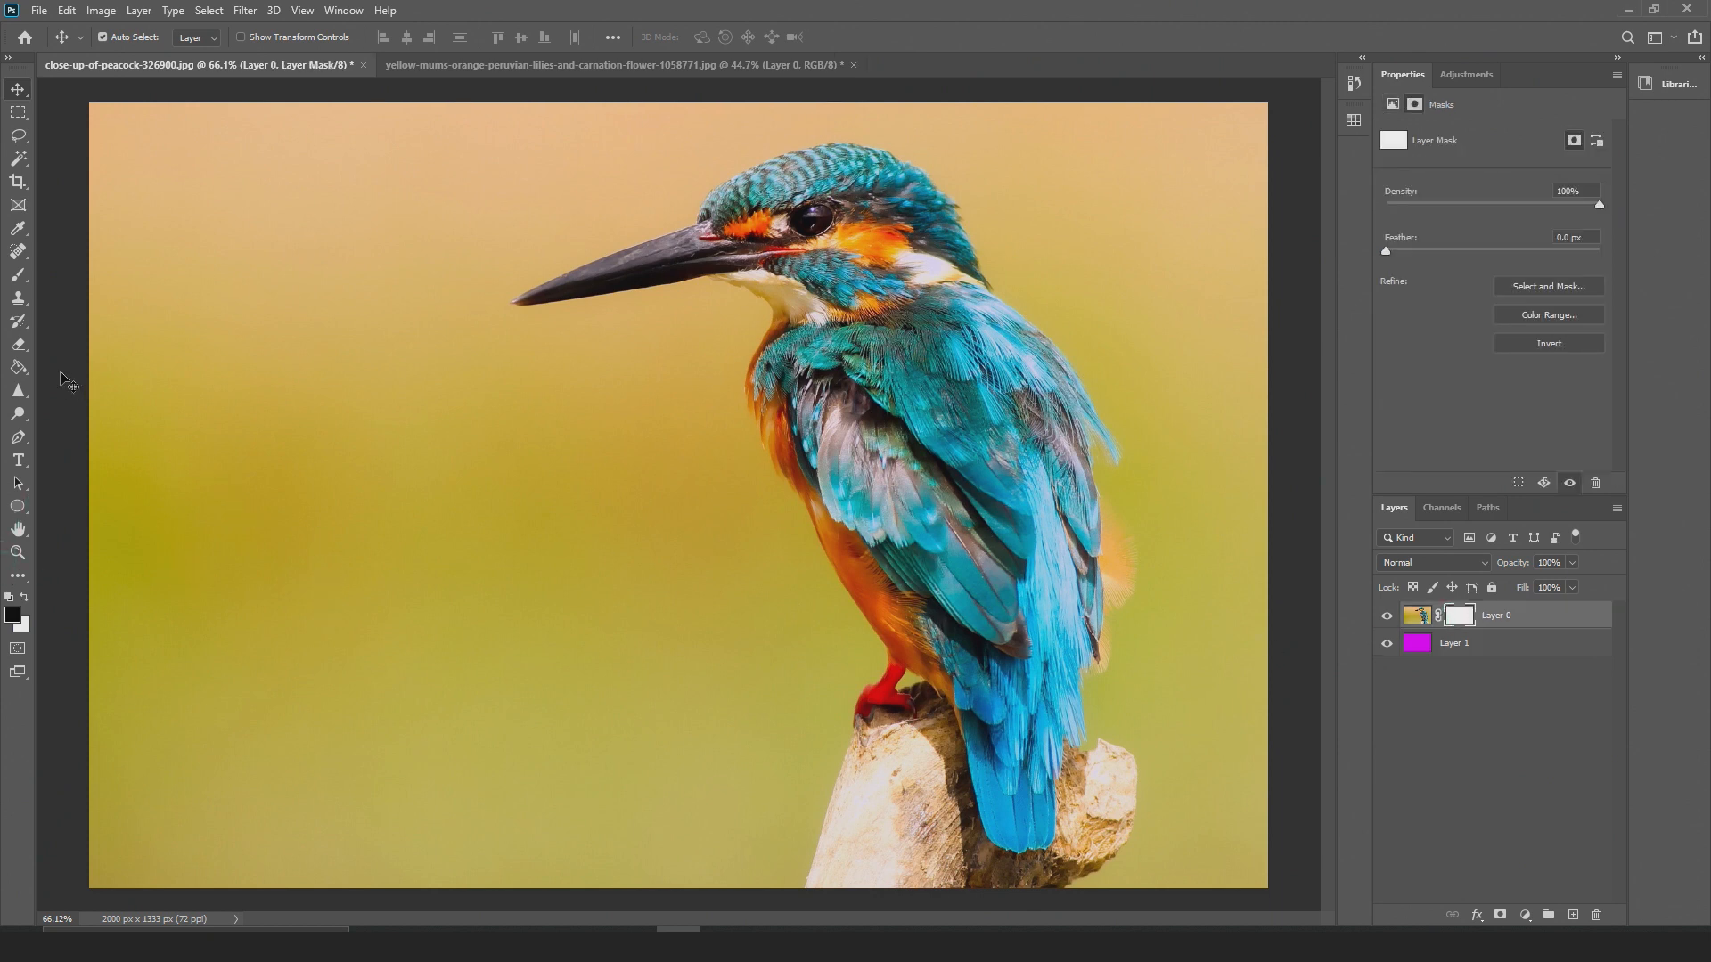
{"action": "key", "text": "b"}
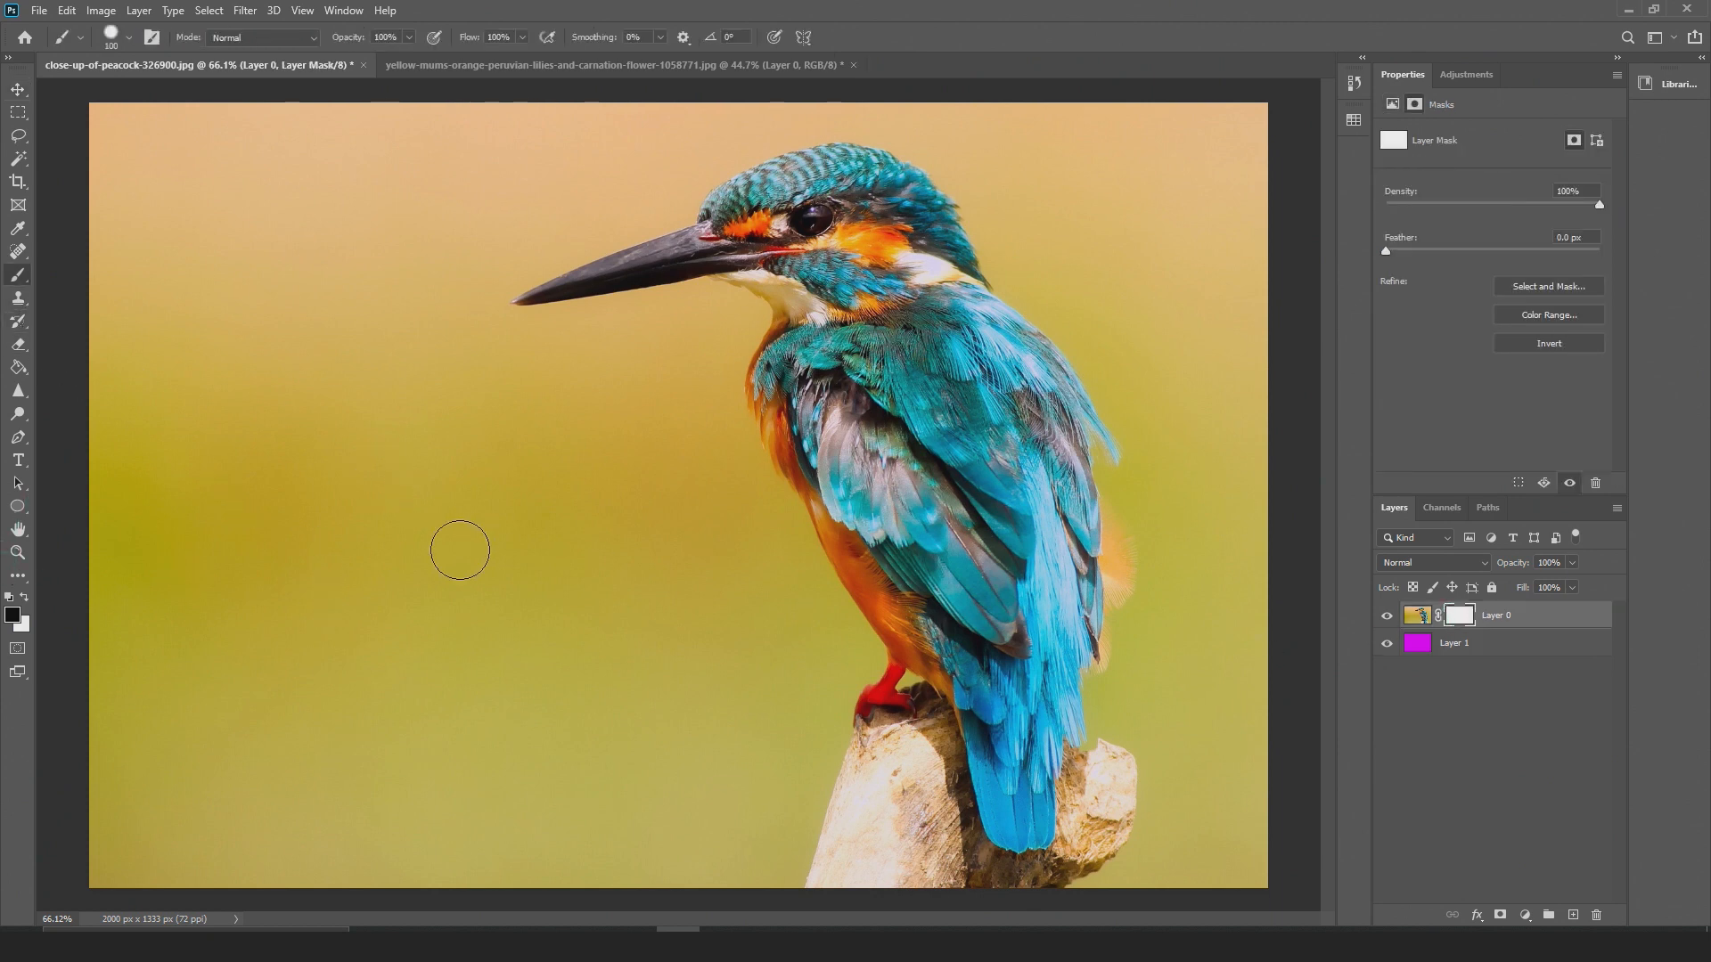
{"action": "left_click_drag", "start_coordinate": [459, 549], "coordinate": [611, 428]}
{"action": "mouse_move", "coordinate": [539, 592]}
{"action": "left_mouse_down"}
{"action": "mouse_move", "coordinate": [630, 494]}
{"action": "mouse_move", "coordinate": [624, 428]}
{"action": "left_mouse_up"}
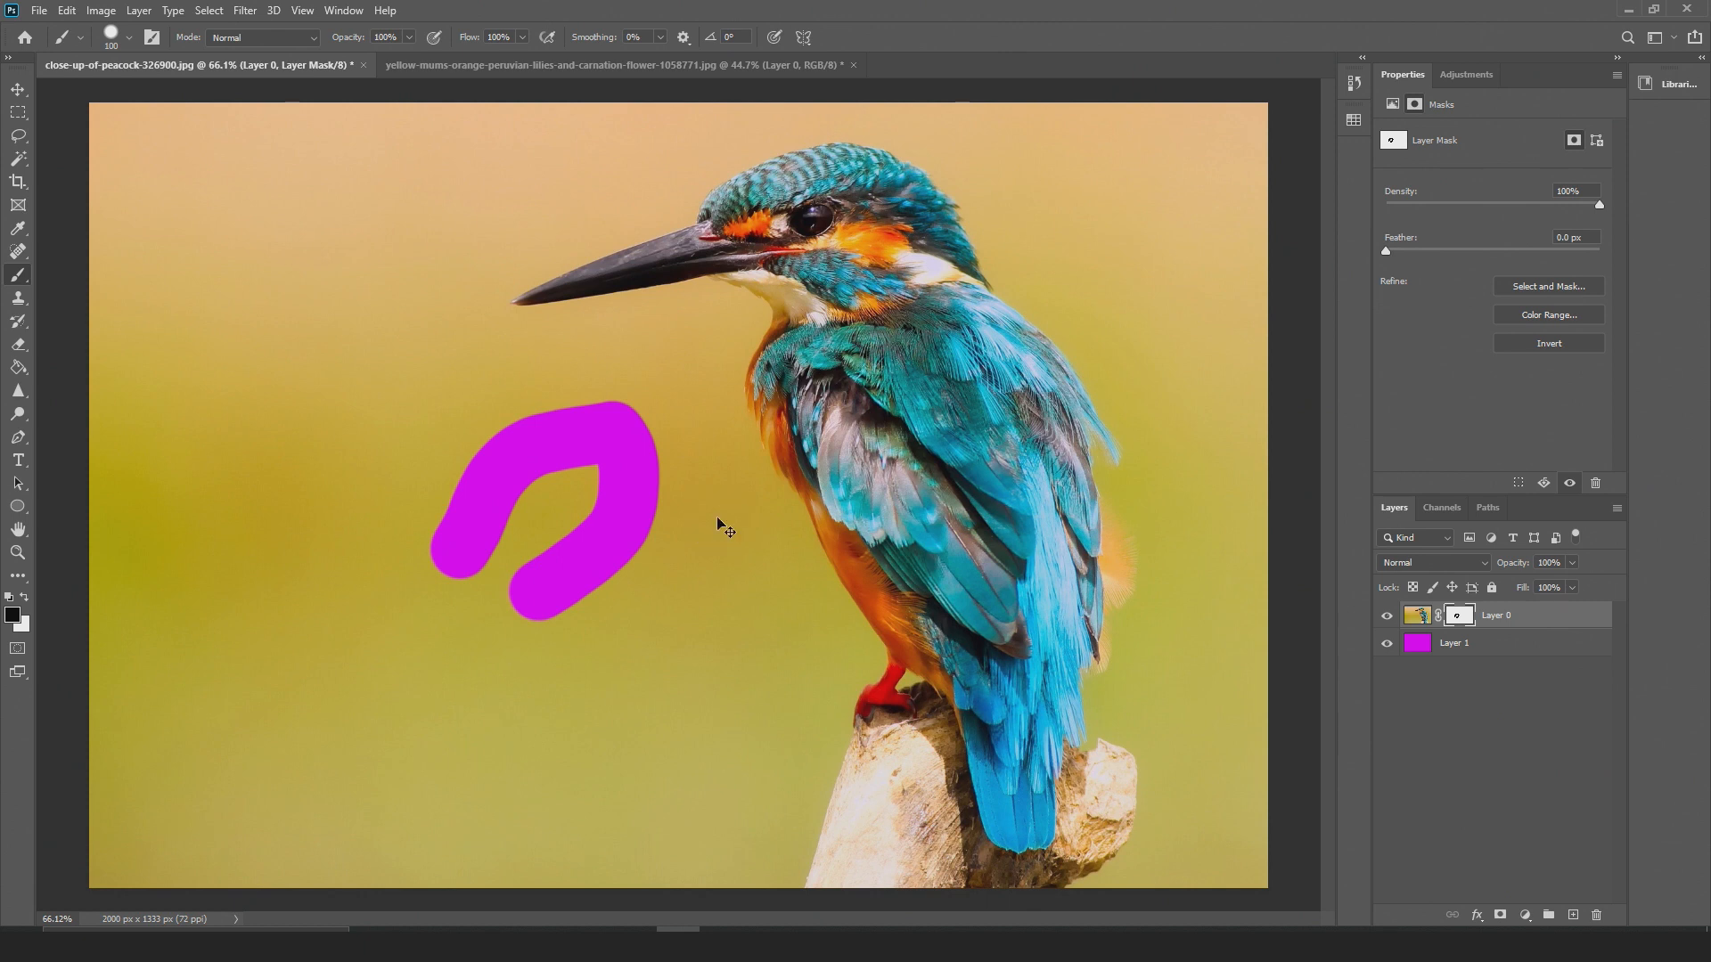
{"action": "key", "text": "ctrl+z"}
{"action": "key", "text": "ctrl+z"}
Set the brush hardness to 91% and test its edge by painting a magenta spot beside the bird
{"action": "left_click", "coordinate": [130, 39]}
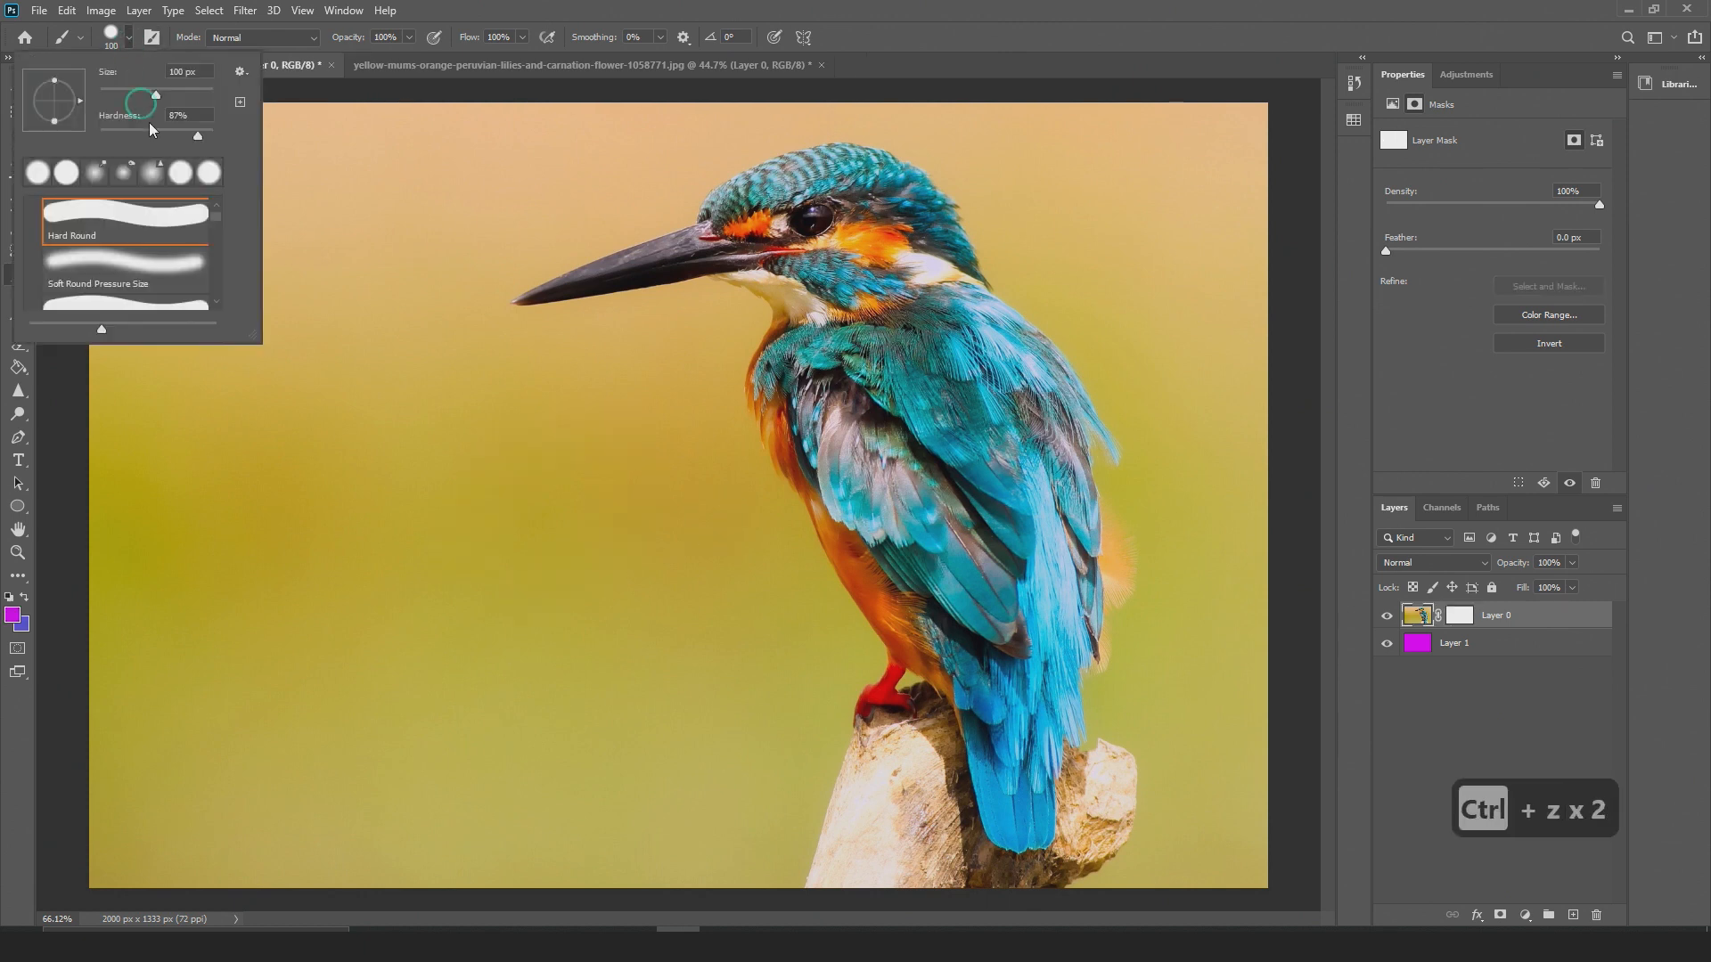
{"action": "left_click_drag", "start_coordinate": [203, 140], "coordinate": [232, 136]}
{"action": "left_click_drag", "start_coordinate": [212, 138], "coordinate": [208, 141]}
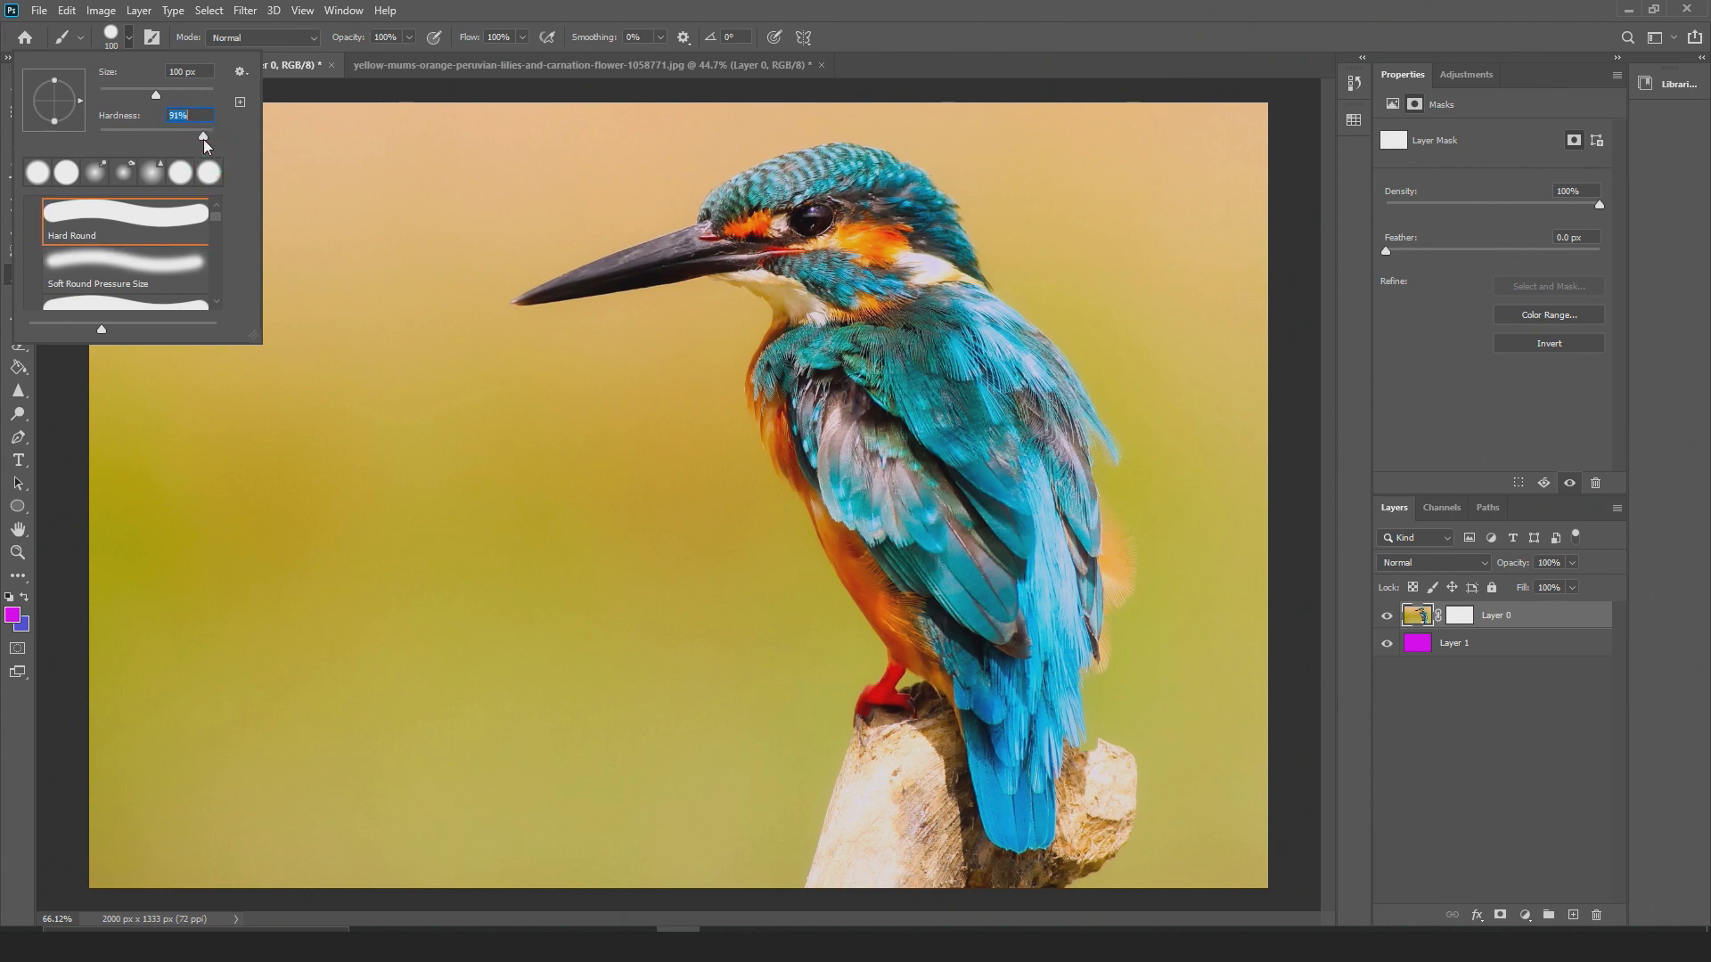
{"action": "left_click", "coordinate": [389, 483]}
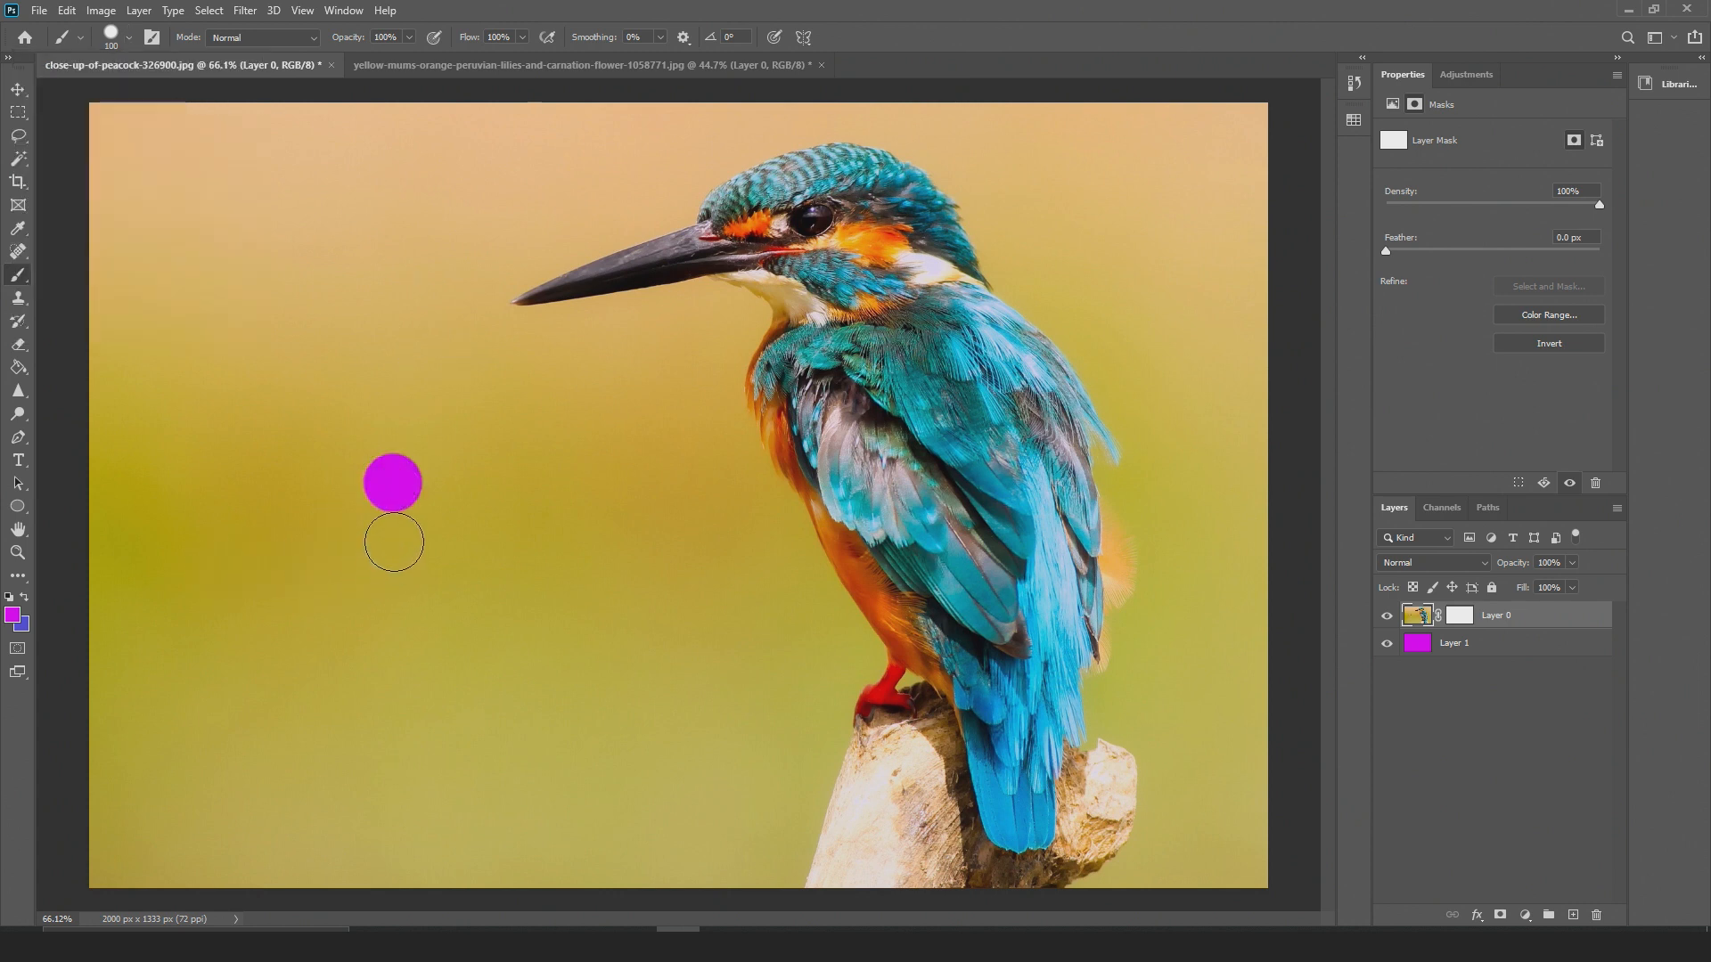
{"action": "scroll", "coordinate": [394, 542], "scroll_direction": "up", "scroll_amount": 13, "text": "alt"}
{"action": "mouse_move", "coordinate": [447, 481]}
{"action": "left_mouse_down"}
{"action": "mouse_move", "coordinate": [396, 445]}
{"action": "mouse_move", "coordinate": [567, 495]}
{"action": "mouse_move", "coordinate": [464, 347]}
{"action": "left_mouse_up"}
Set the brush hardness to 100%, try it beside the bird, and undo all the test strokes
{"action": "left_click", "coordinate": [129, 37]}
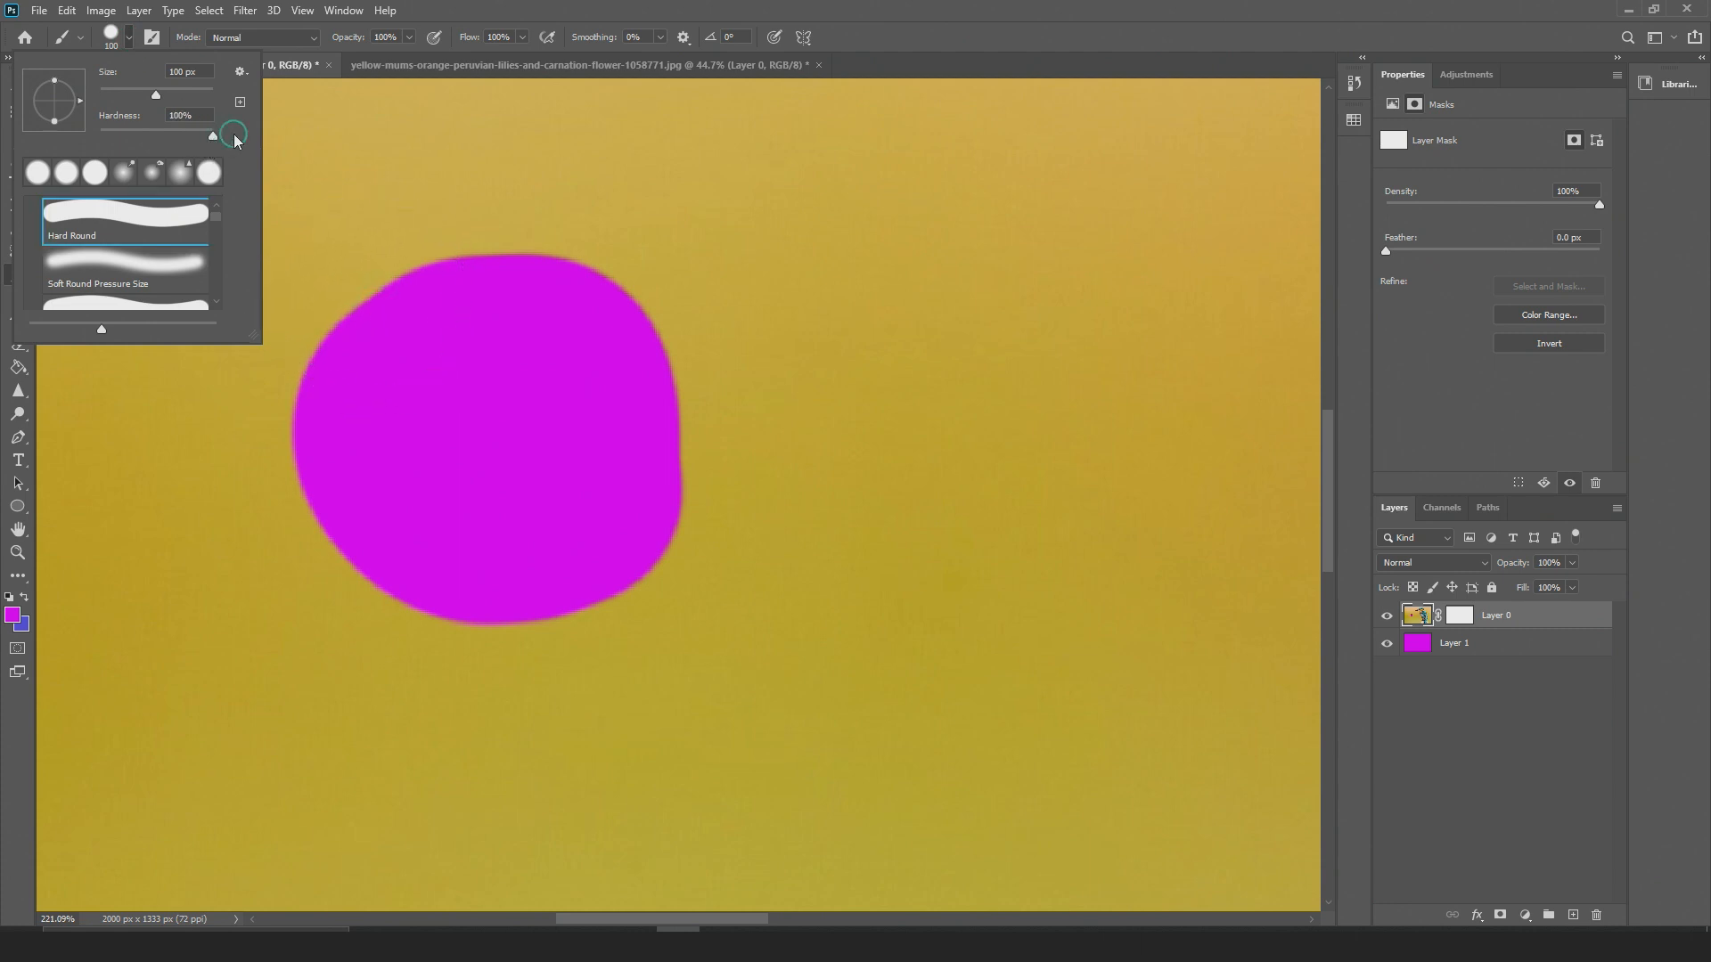
{"action": "left_click", "coordinate": [399, 176]}
{"action": "mouse_move", "coordinate": [562, 210]}
{"action": "left_mouse_down"}
{"action": "mouse_move", "coordinate": [561, 229]}
{"action": "mouse_move", "coordinate": [276, 297]}
{"action": "mouse_move", "coordinate": [263, 383]}
{"action": "left_mouse_up"}
{"action": "scroll", "coordinate": [660, 466], "scroll_direction": "down", "scroll_amount": 15, "text": "alt"}
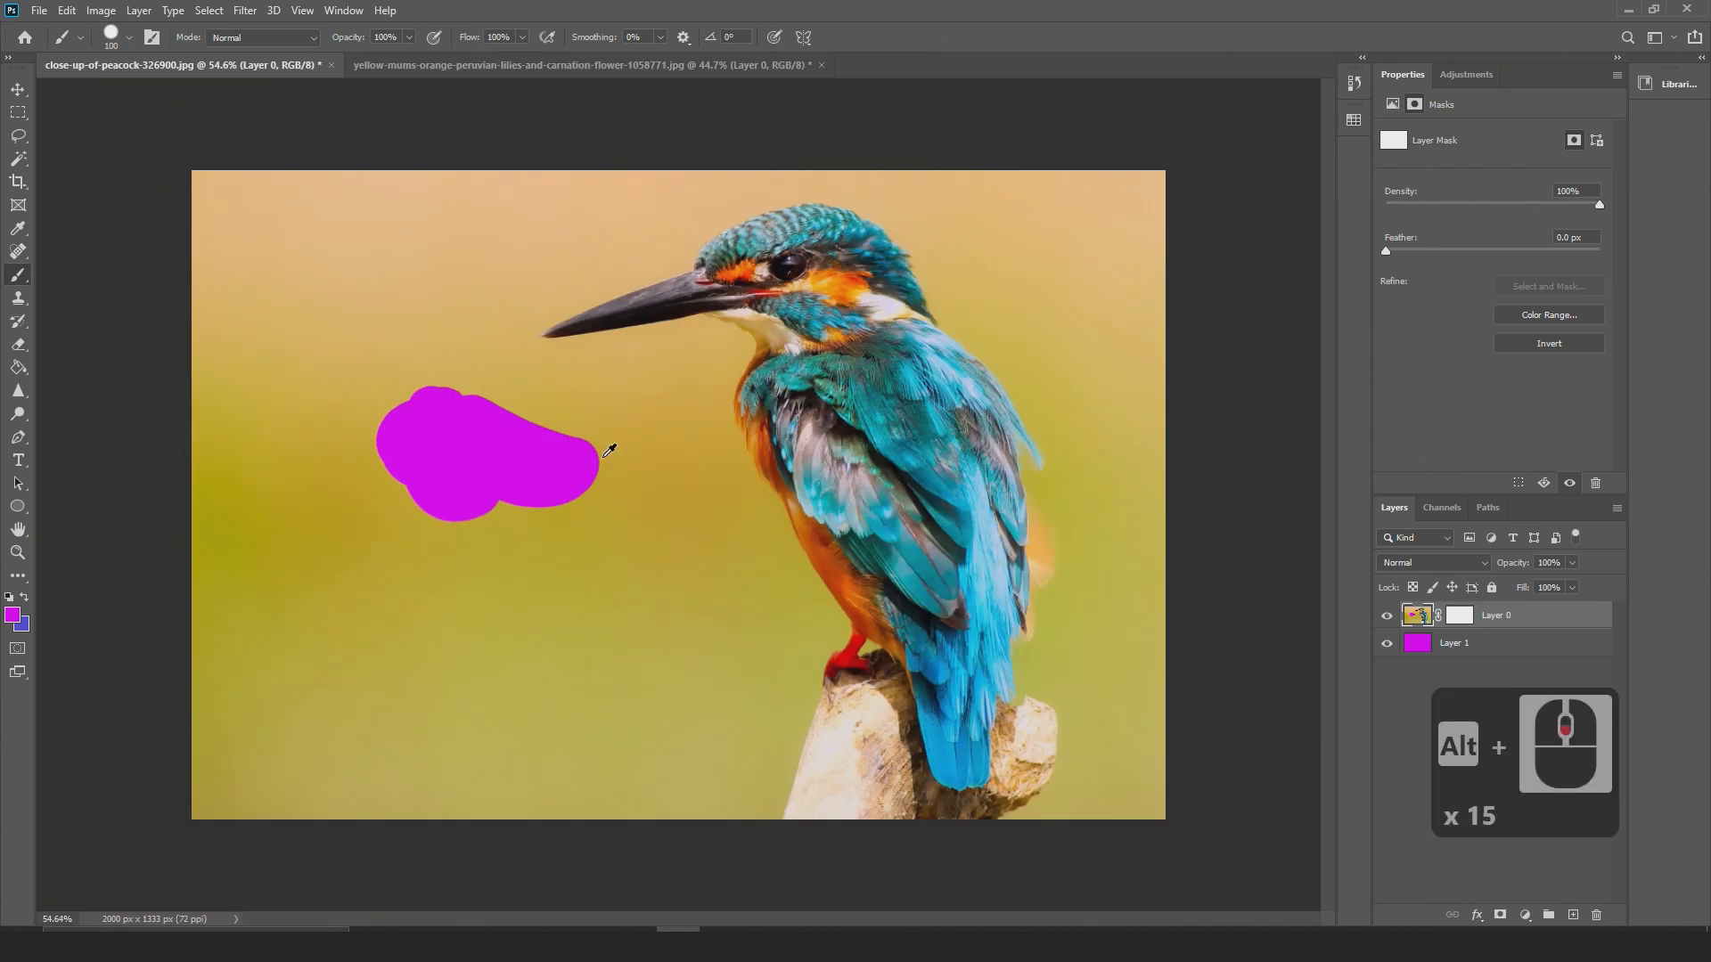
{"action": "key", "text": "ctrl+z"}
{"action": "key", "text": "ctrl+z"}
{"action": "key", "text": "ctrl+z"}
{"action": "key", "text": "ctrl+z"}
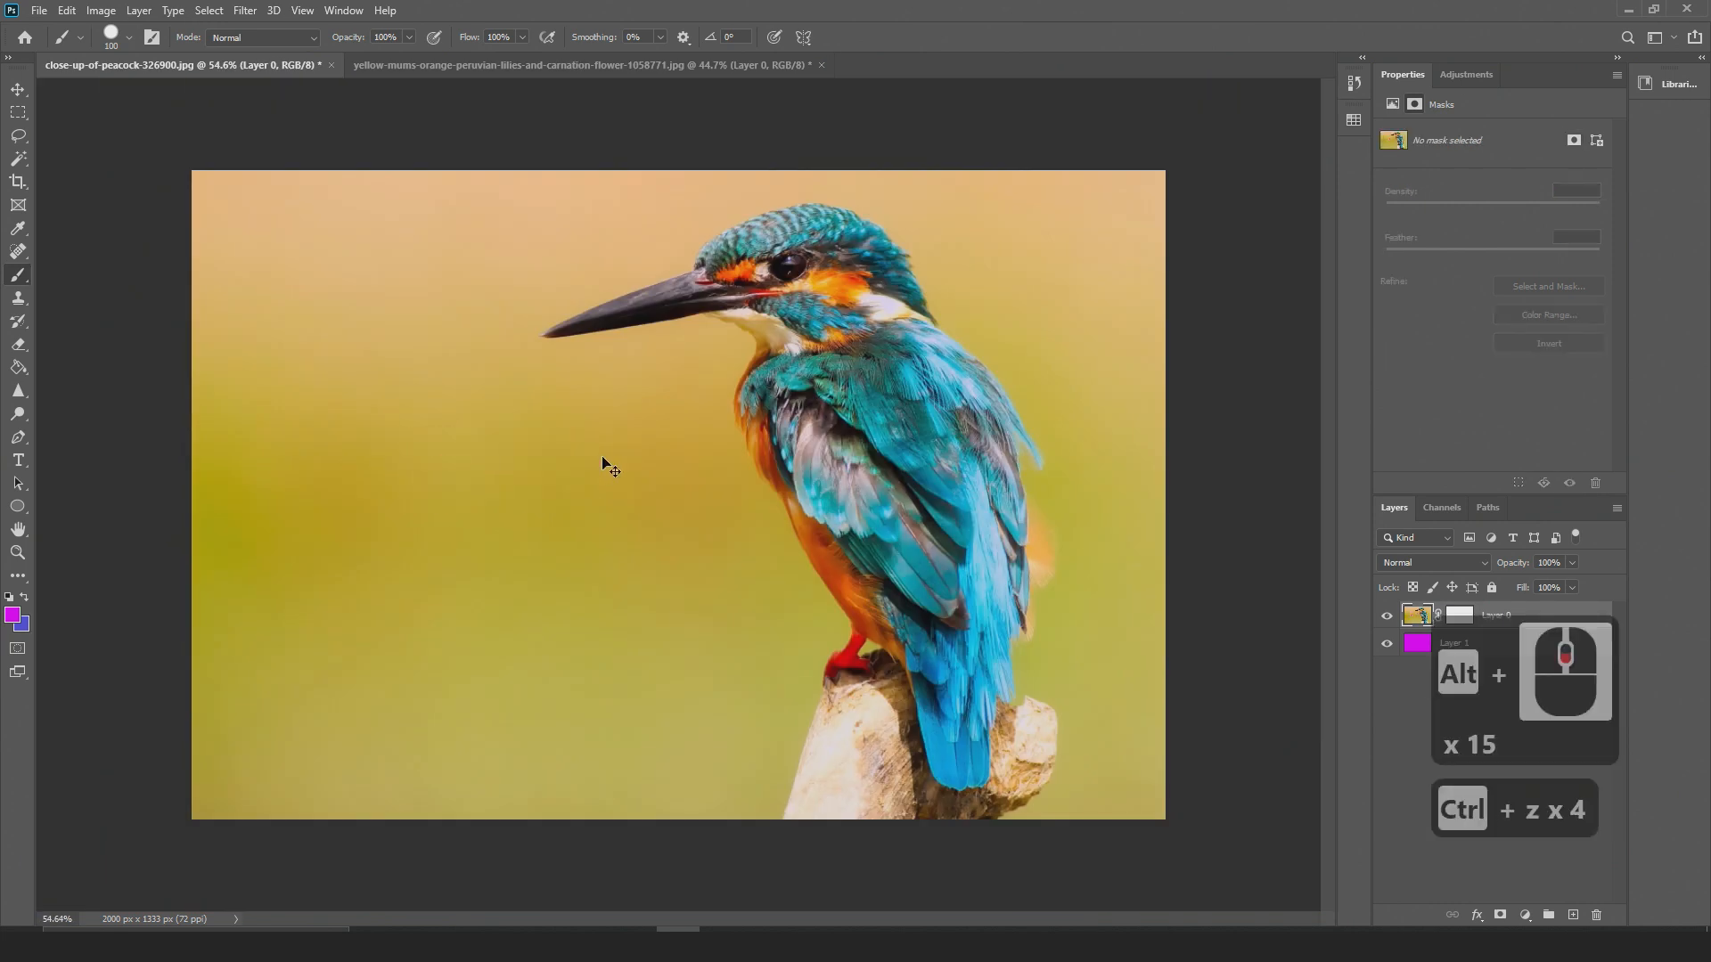
Hide the wide background areas around the bird by painting black on the layer mask with an enlarged brush
{"action": "left_click", "coordinate": [1458, 615]}
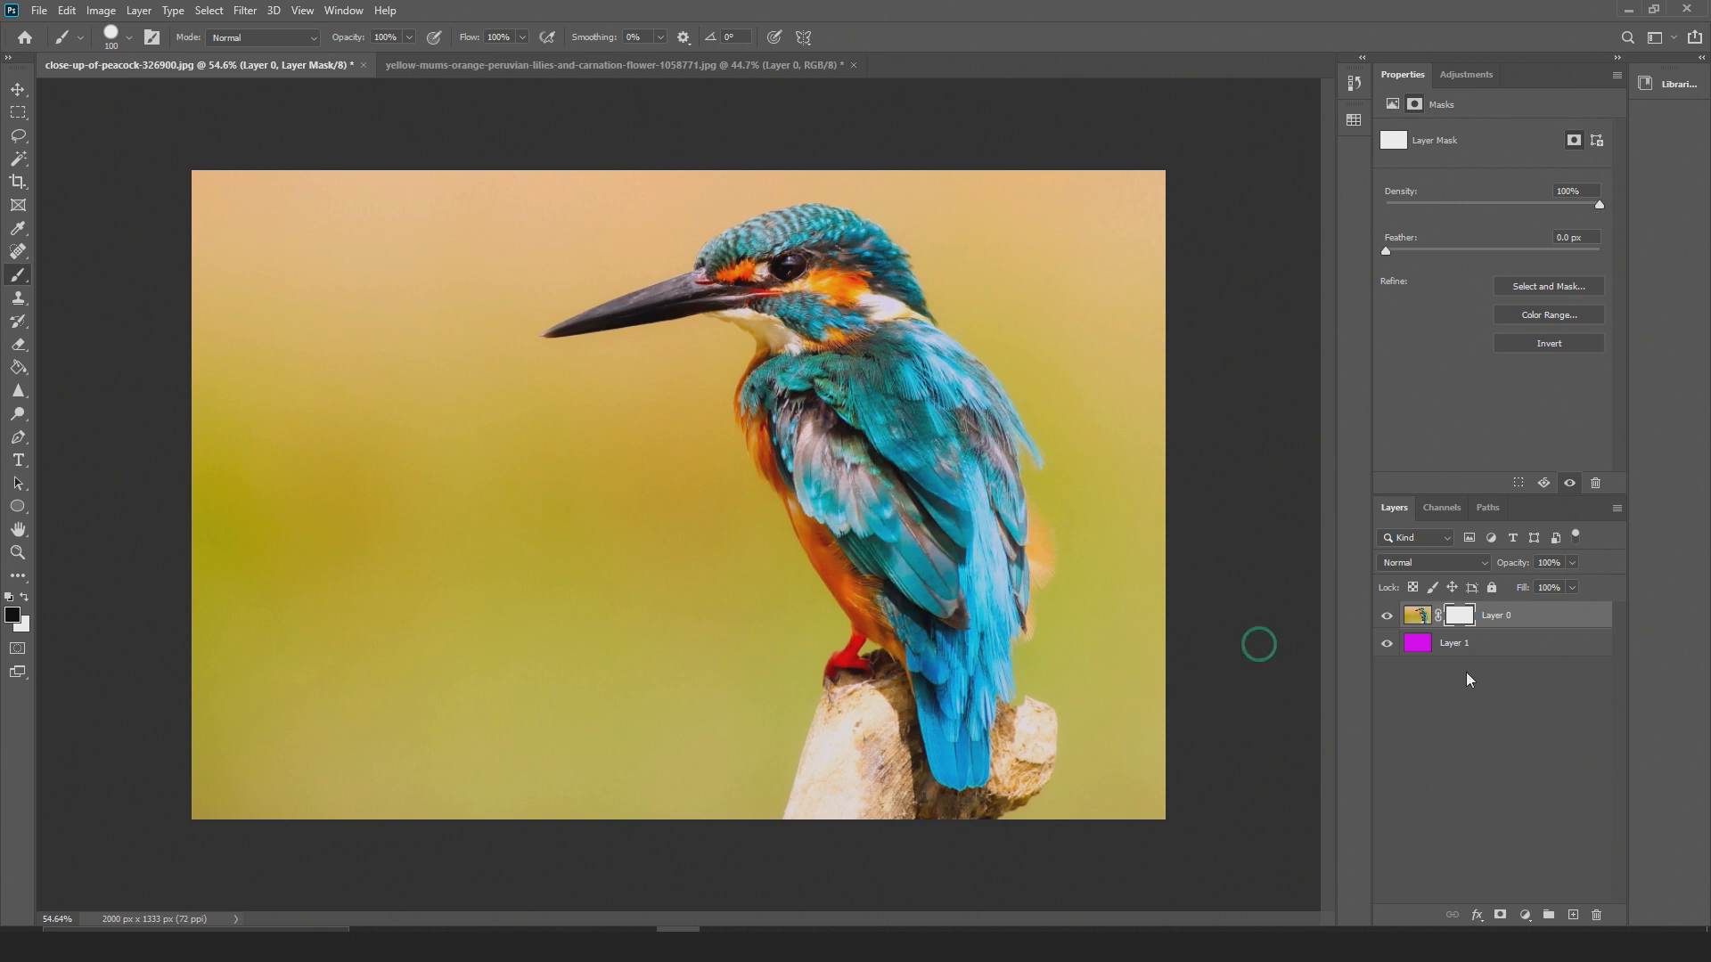
{"action": "left_click_drag", "start_coordinate": [292, 408], "coordinate": [375, 438]}
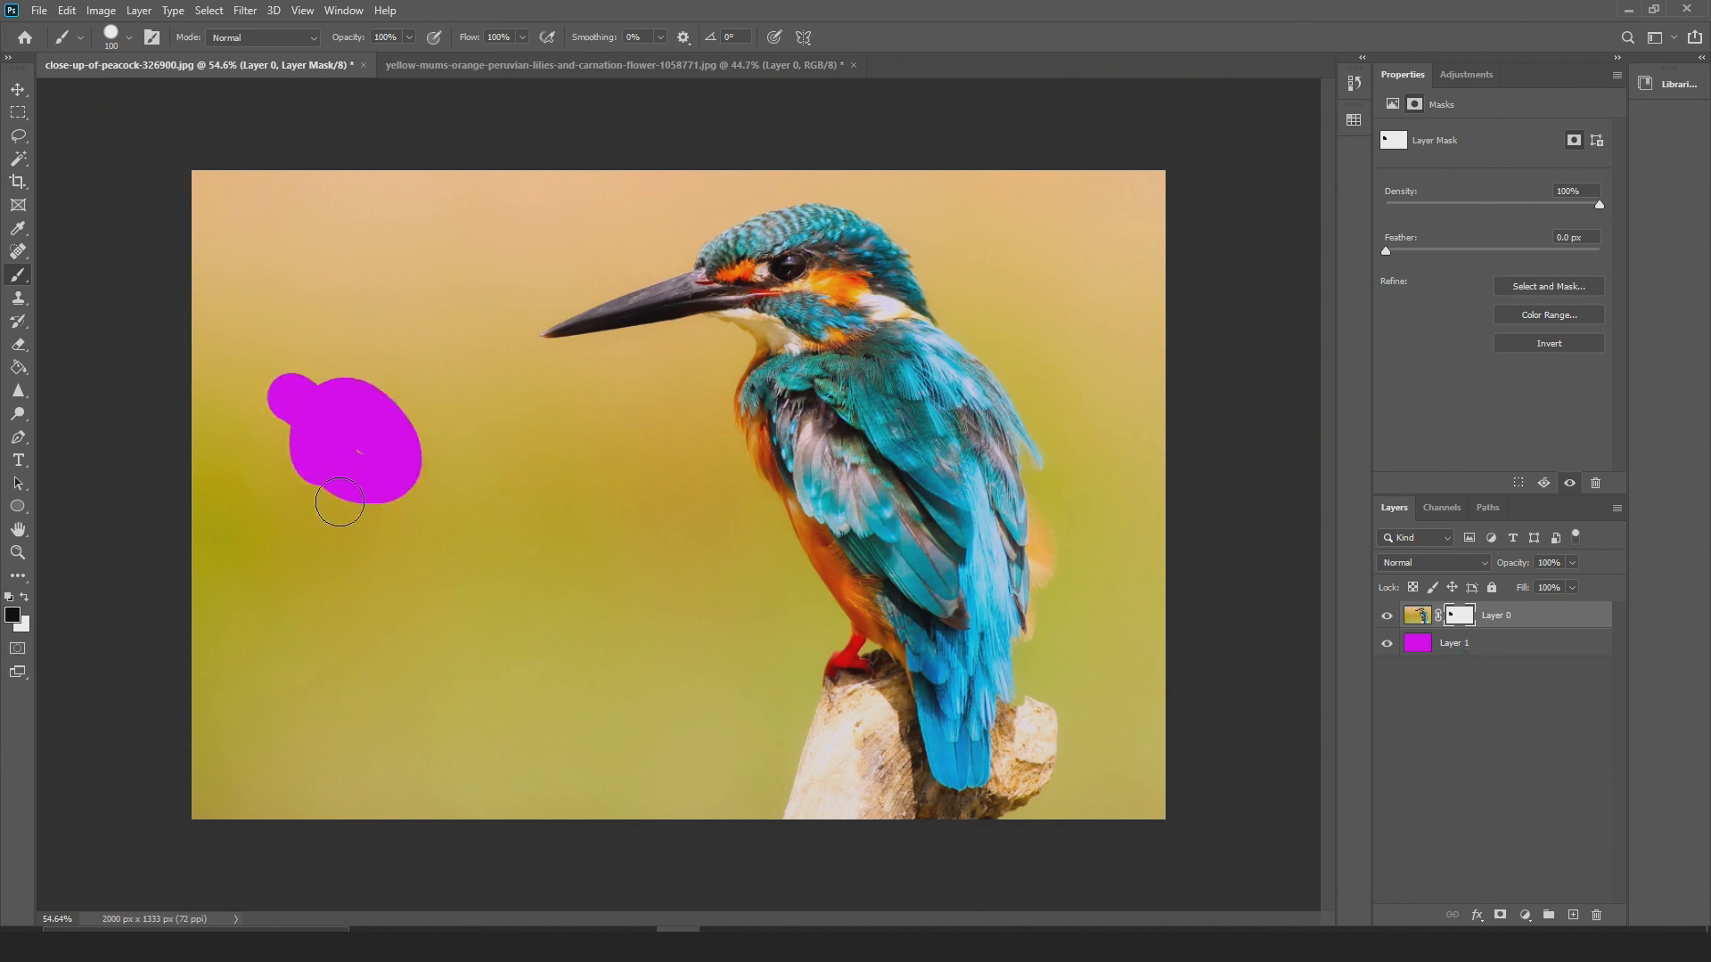
{"action": "key", "text": "bracketright"}
{"action": "key", "text": "bracketright"}
{"action": "key", "text": "bracketright"}
{"action": "key", "text": "bracketright"}
{"action": "key", "text": "bracketright"}
{"action": "key", "text": "bracketright"}
{"action": "key", "text": "bracketright"}
{"action": "key", "text": "bracketright"}
{"action": "key", "text": "bracketright"}
{"action": "left_click", "coordinate": [13, 612]}
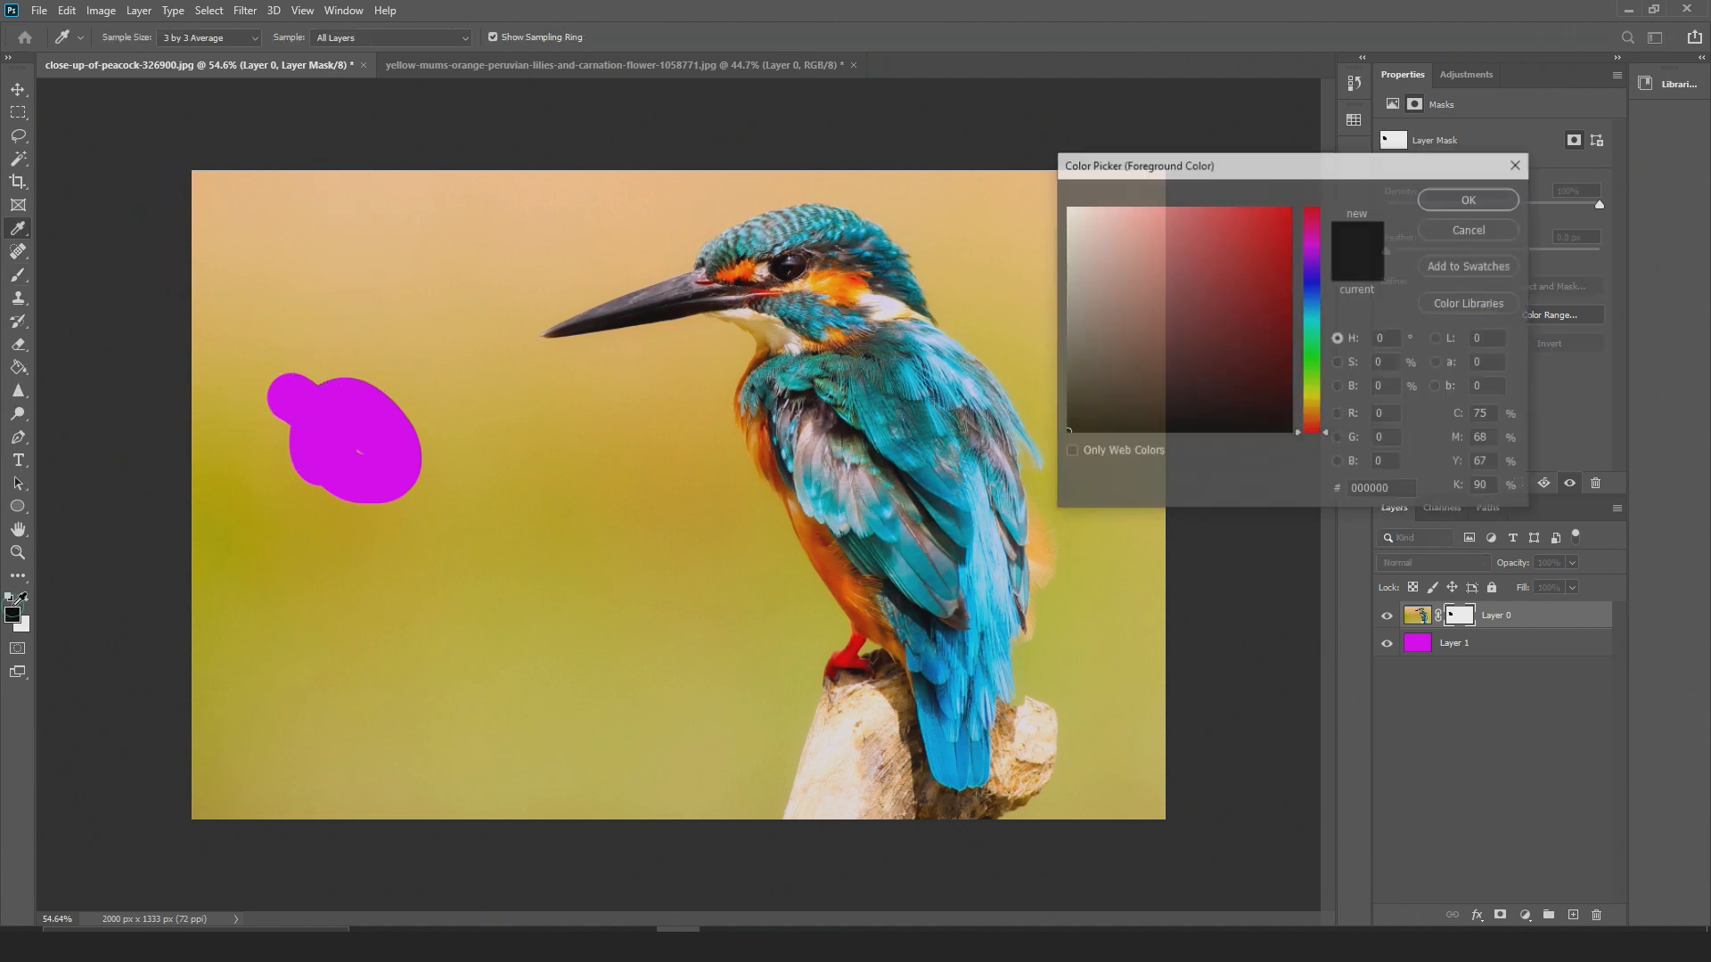
{"action": "left_click", "coordinate": [1436, 199]}
{"action": "mouse_move", "coordinate": [80, 371]}
{"action": "left_mouse_down"}
{"action": "mouse_move", "coordinate": [294, 392]}
{"action": "mouse_move", "coordinate": [313, 344]}
{"action": "mouse_move", "coordinate": [284, 805]}
{"action": "mouse_move", "coordinate": [428, 712]}
{"action": "mouse_move", "coordinate": [552, 803]}
{"action": "mouse_move", "coordinate": [615, 766]}
{"action": "mouse_move", "coordinate": [628, 640]}
{"action": "mouse_move", "coordinate": [595, 511]}
{"action": "mouse_move", "coordinate": [499, 494]}
{"action": "mouse_move", "coordinate": [423, 185]}
{"action": "mouse_move", "coordinate": [499, 179]}
{"action": "left_mouse_up"}
{"action": "key", "text": "bracketleft"}
{"action": "mouse_move", "coordinate": [1185, 334]}
{"action": "left_mouse_down"}
{"action": "mouse_move", "coordinate": [1191, 270]}
{"action": "mouse_move", "coordinate": [1143, 216]}
{"action": "mouse_move", "coordinate": [1105, 199]}
{"action": "left_mouse_up"}
Reduce the brush to 175 px and mask out the background closer around the bird's outline
{"action": "key", "text": "bracketleft"}
{"action": "key", "text": "bracketleft"}
{"action": "key", "text": "bracketleft"}
{"action": "key", "text": "bracketleft"}
{"action": "key", "text": "bracketleft"}
{"action": "key", "text": "bracketleft"}
{"action": "mouse_move", "coordinate": [967, 187]}
{"action": "left_mouse_down"}
{"action": "mouse_move", "coordinate": [983, 273]}
{"action": "mouse_move", "coordinate": [1124, 435]}
{"action": "mouse_move", "coordinate": [1155, 532]}
{"action": "mouse_move", "coordinate": [1154, 720]}
{"action": "mouse_move", "coordinate": [1106, 840]}
{"action": "mouse_move", "coordinate": [1124, 799]}
{"action": "mouse_move", "coordinate": [1013, 863]}
{"action": "mouse_move", "coordinate": [1081, 794]}
{"action": "mouse_move", "coordinate": [1104, 621]}
{"action": "mouse_move", "coordinate": [1112, 522]}
{"action": "mouse_move", "coordinate": [1065, 381]}
{"action": "left_mouse_up"}
{"action": "mouse_move", "coordinate": [987, 291]}
{"action": "left_mouse_down"}
{"action": "mouse_move", "coordinate": [921, 183]}
{"action": "mouse_move", "coordinate": [807, 151]}
{"action": "mouse_move", "coordinate": [660, 193]}
{"action": "mouse_move", "coordinate": [492, 296]}
{"action": "left_mouse_up"}
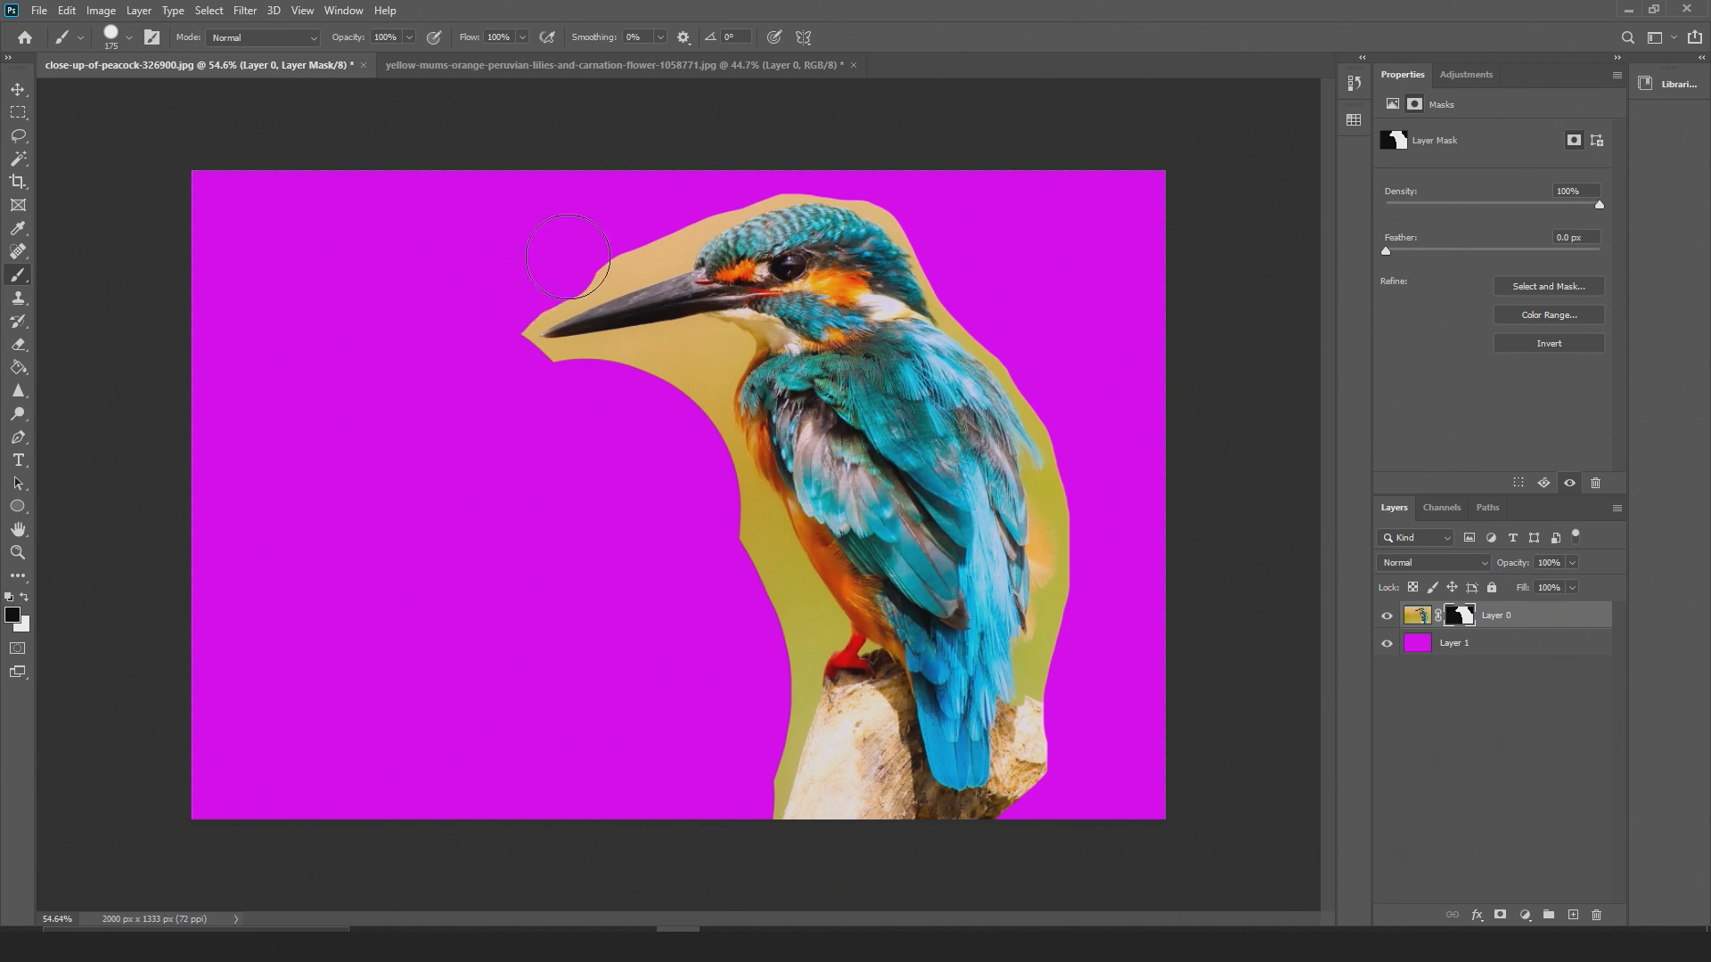
Mask out more background around the beak, breast, tail and branch with the 175 px brush
{"action": "left_click_drag", "start_coordinate": [567, 256], "coordinate": [637, 232]}
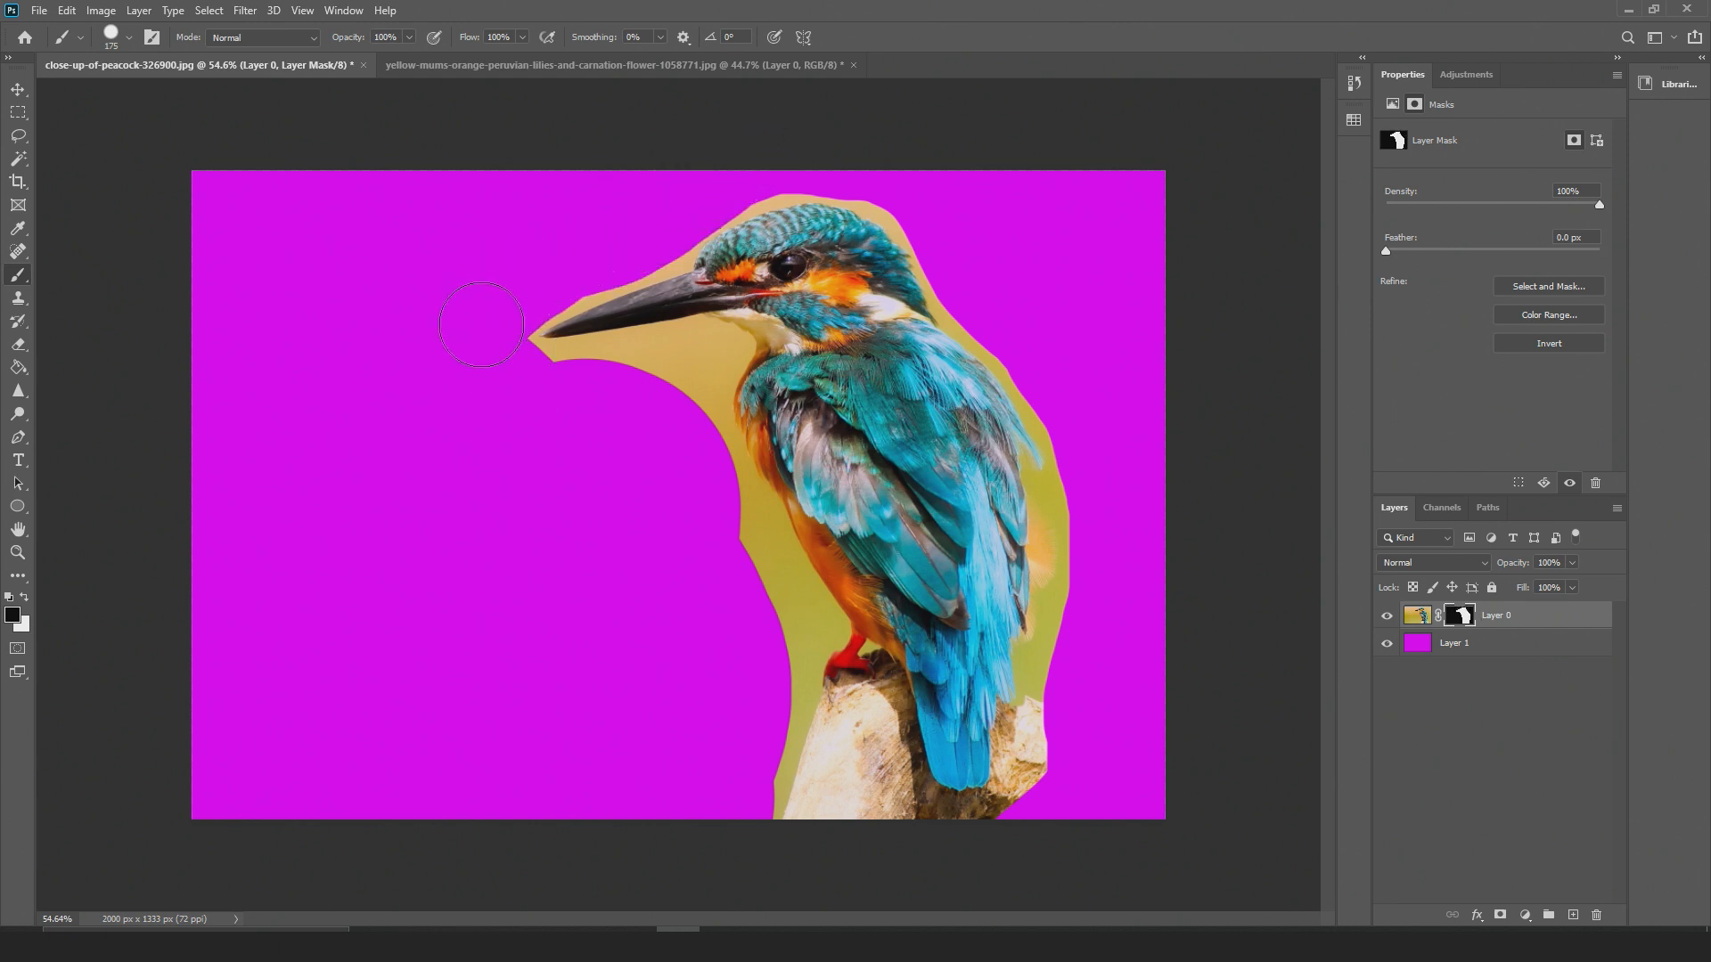
{"action": "left_click_drag", "start_coordinate": [584, 386], "coordinate": [688, 371]}
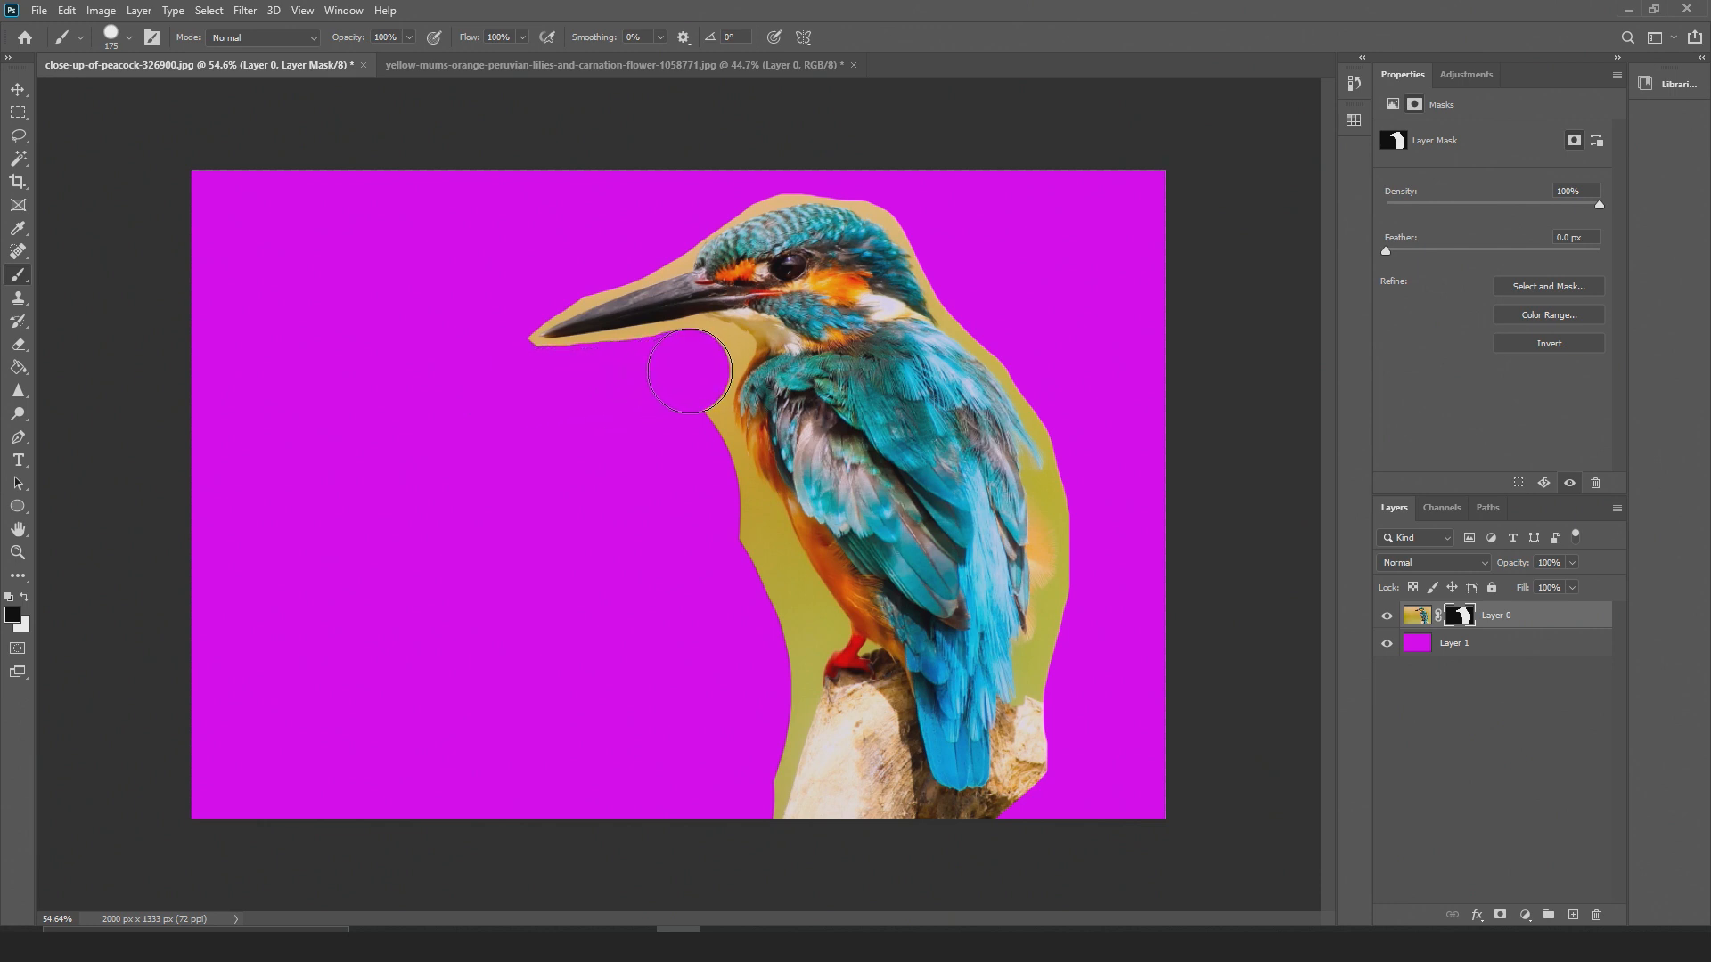
{"action": "left_click_drag", "start_coordinate": [698, 473], "coordinate": [776, 653]}
{"action": "mouse_move", "coordinate": [765, 713]}
{"action": "left_mouse_down"}
{"action": "mouse_move", "coordinate": [747, 815]}
{"action": "mouse_move", "coordinate": [879, 848]}
{"action": "mouse_move", "coordinate": [900, 903]}
{"action": "mouse_move", "coordinate": [916, 871]}
{"action": "mouse_move", "coordinate": [888, 861]}
{"action": "mouse_move", "coordinate": [1025, 840]}
{"action": "mouse_move", "coordinate": [1128, 586]}
{"action": "left_mouse_up"}
{"action": "mouse_move", "coordinate": [906, 843]}
{"action": "left_mouse_down"}
{"action": "mouse_move", "coordinate": [871, 784]}
{"action": "mouse_move", "coordinate": [802, 787]}
{"action": "mouse_move", "coordinate": [701, 754]}
{"action": "left_mouse_up"}
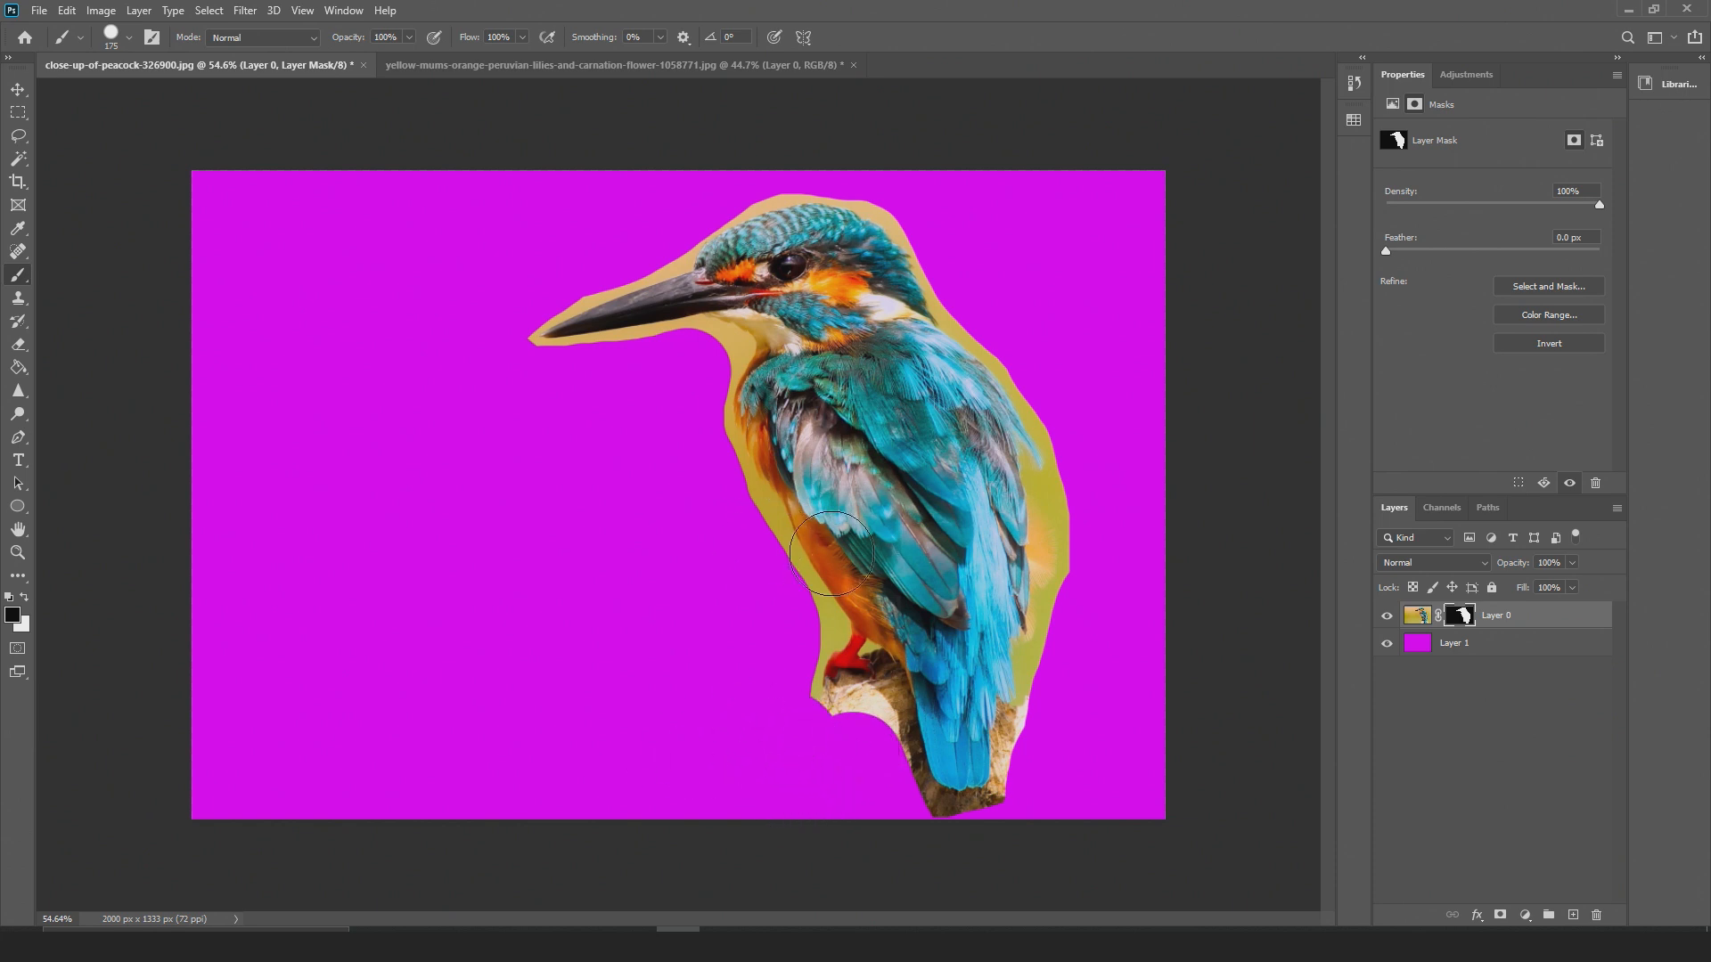
Reduce the brush to 9 px and mask out the background along the edge of the bird's crown down towards the beak
{"action": "scroll", "coordinate": [830, 553], "scroll_direction": "up", "scroll_amount": 10}
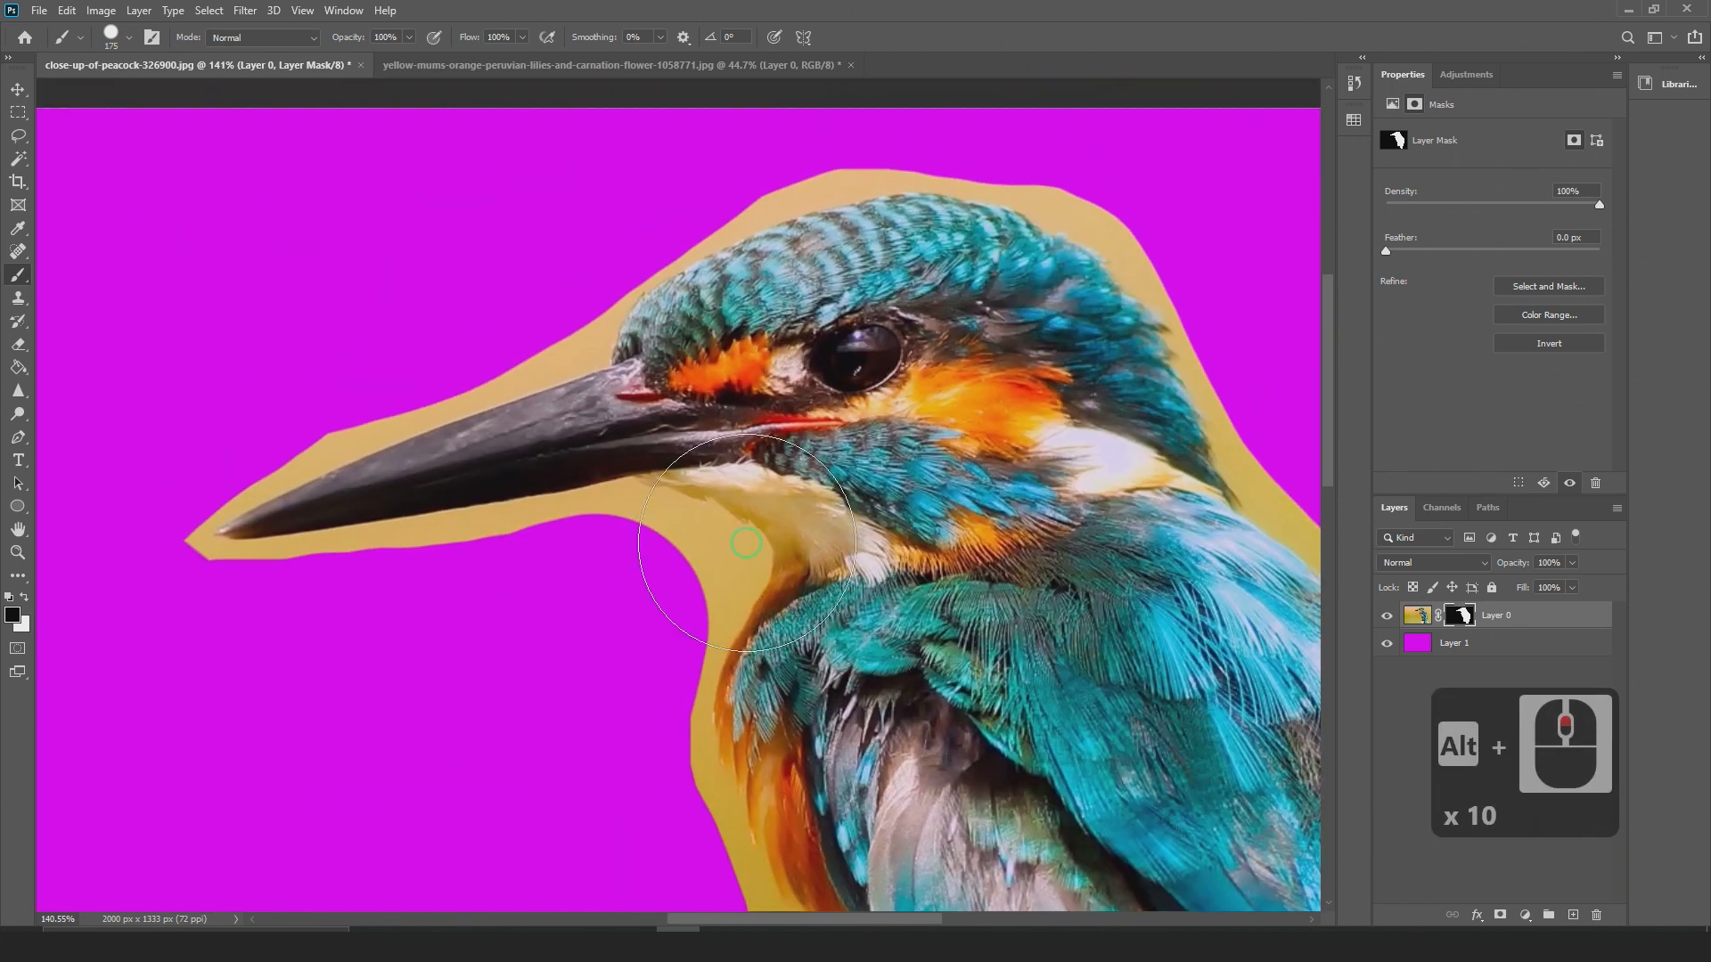
{"action": "scroll", "coordinate": [575, 366], "scroll_direction": "up", "scroll_amount": 14}
{"action": "left_click_drag", "start_coordinate": [575, 368], "coordinate": [633, 443]}
{"action": "key", "text": "bracketleft"}
{"action": "key", "text": "bracketleft"}
{"action": "key", "text": "bracketleft"}
{"action": "key", "text": "bracketleft"}
{"action": "key", "text": "bracketleft"}
{"action": "key", "text": "bracketleft"}
{"action": "key", "text": "bracketleft"}
{"action": "key", "text": "bracketleft"}
{"action": "key", "text": "bracketleft"}
{"action": "key", "text": "bracketleft"}
{"action": "key", "text": "bracketleft"}
{"action": "key", "text": "bracketleft"}
{"action": "key", "text": "bracketleft"}
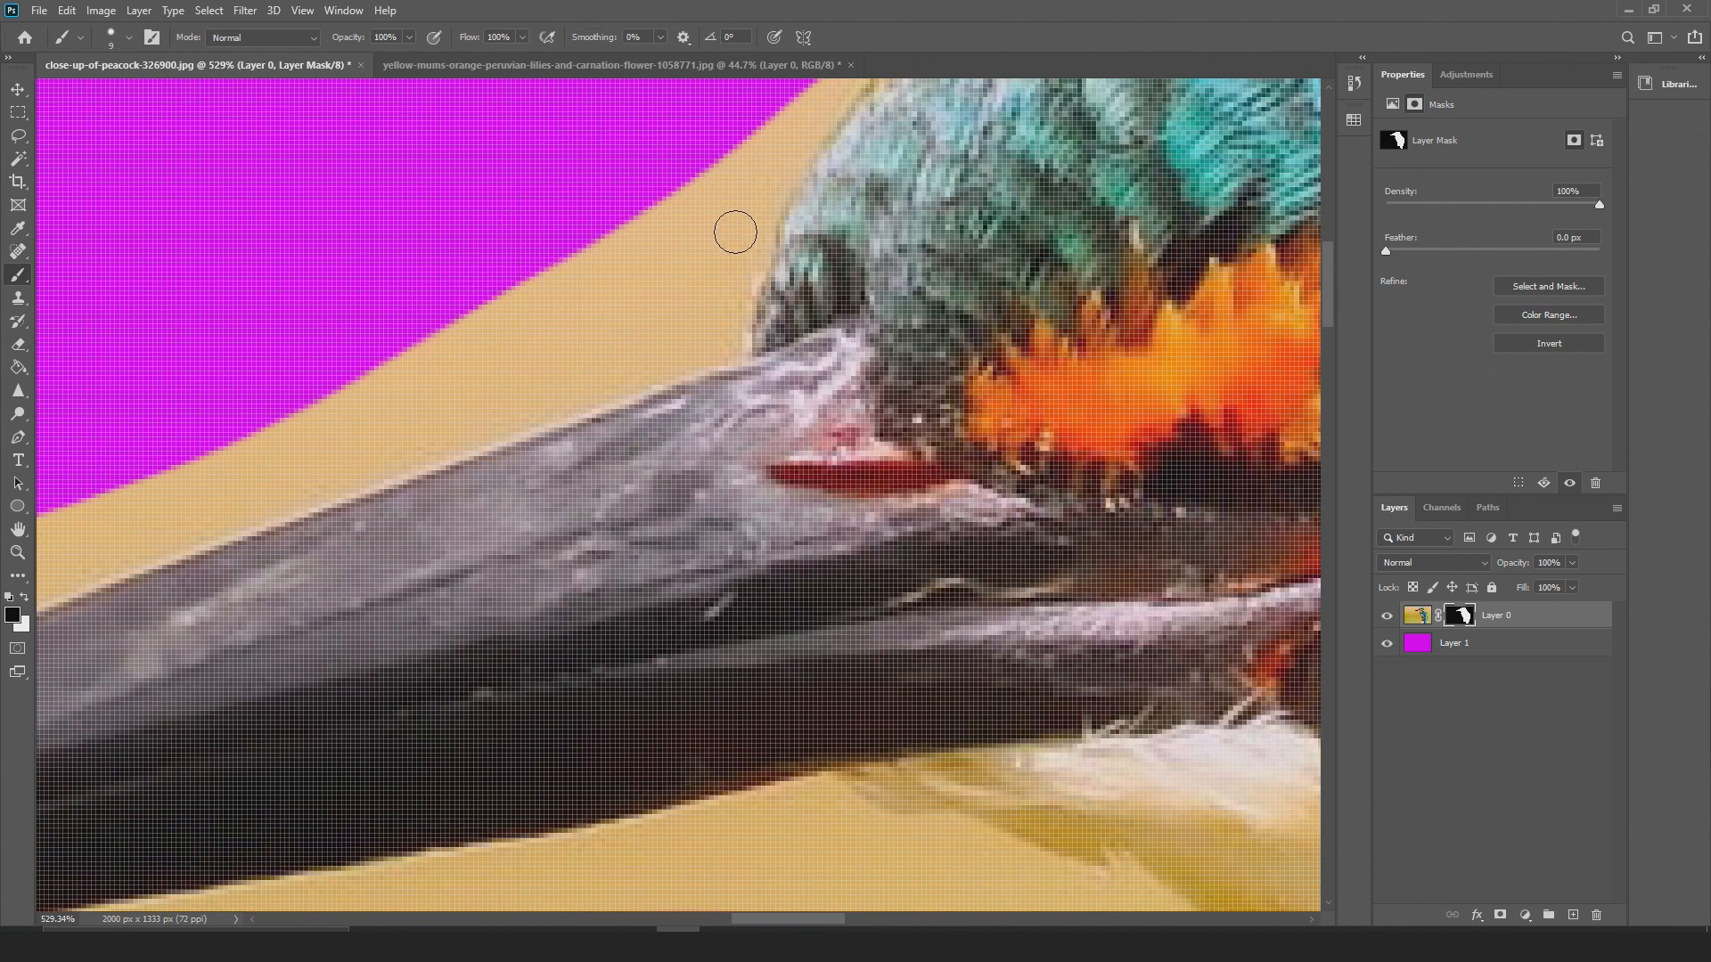
{"action": "left_click_drag", "start_coordinate": [696, 345], "coordinate": [540, 481]}
{"action": "left_click_drag", "start_coordinate": [753, 320], "coordinate": [596, 383]}
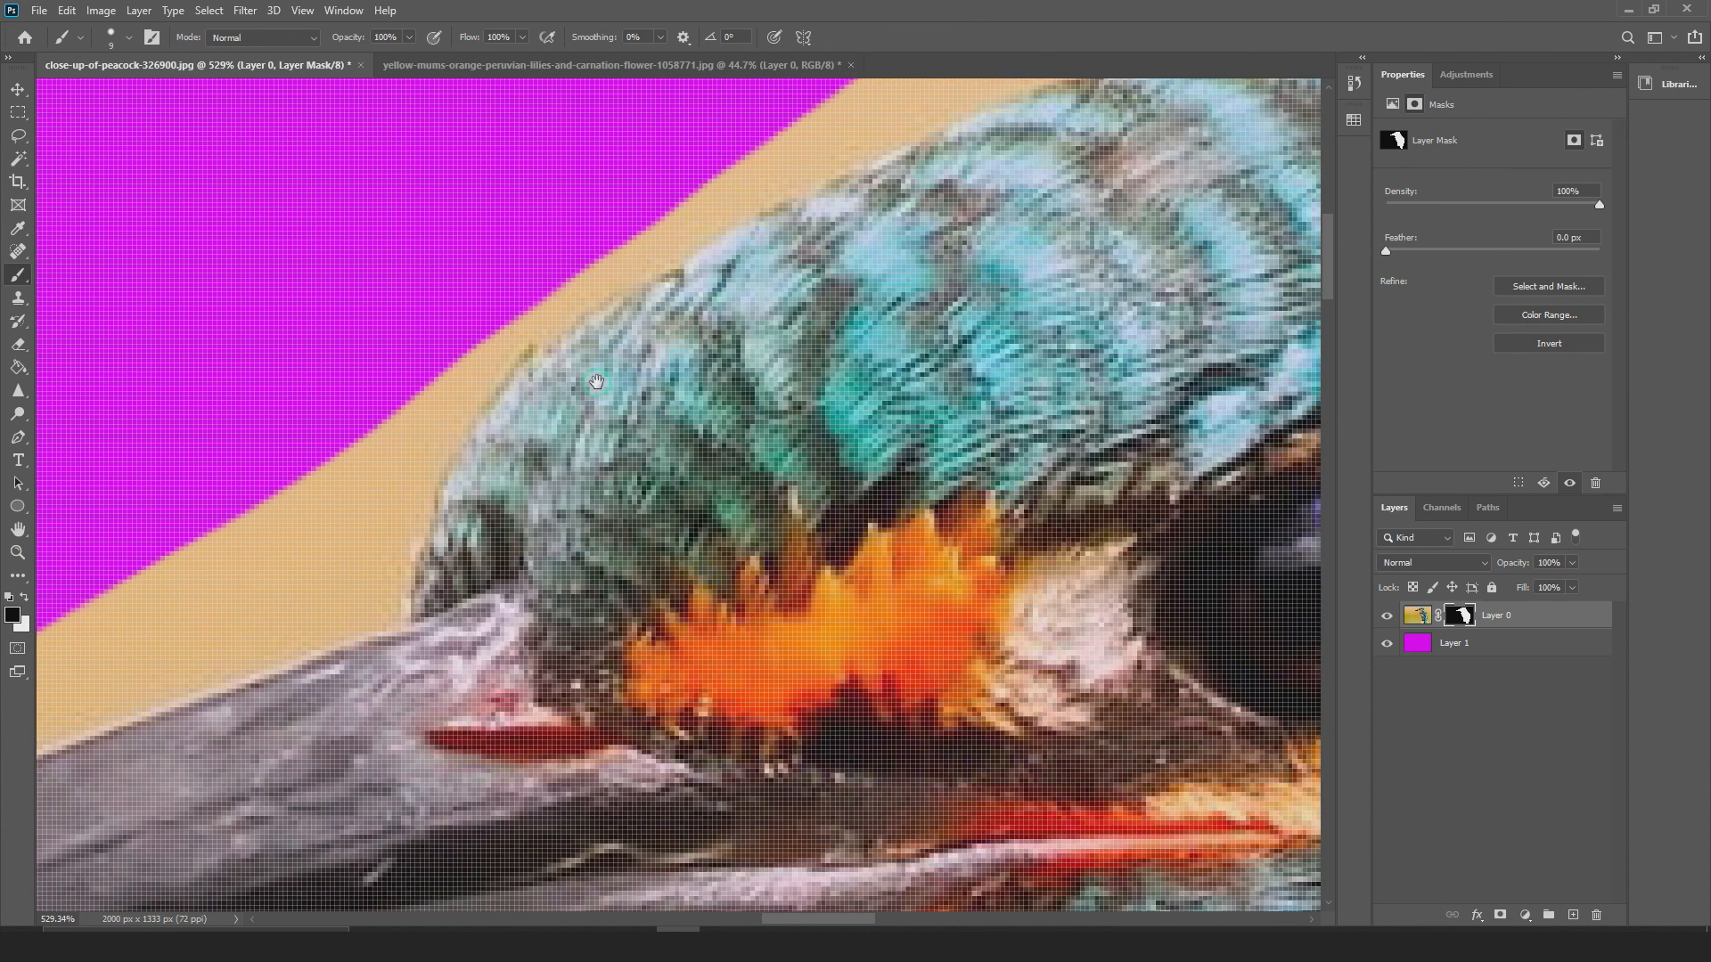
{"action": "left_click", "coordinate": [800, 176]}
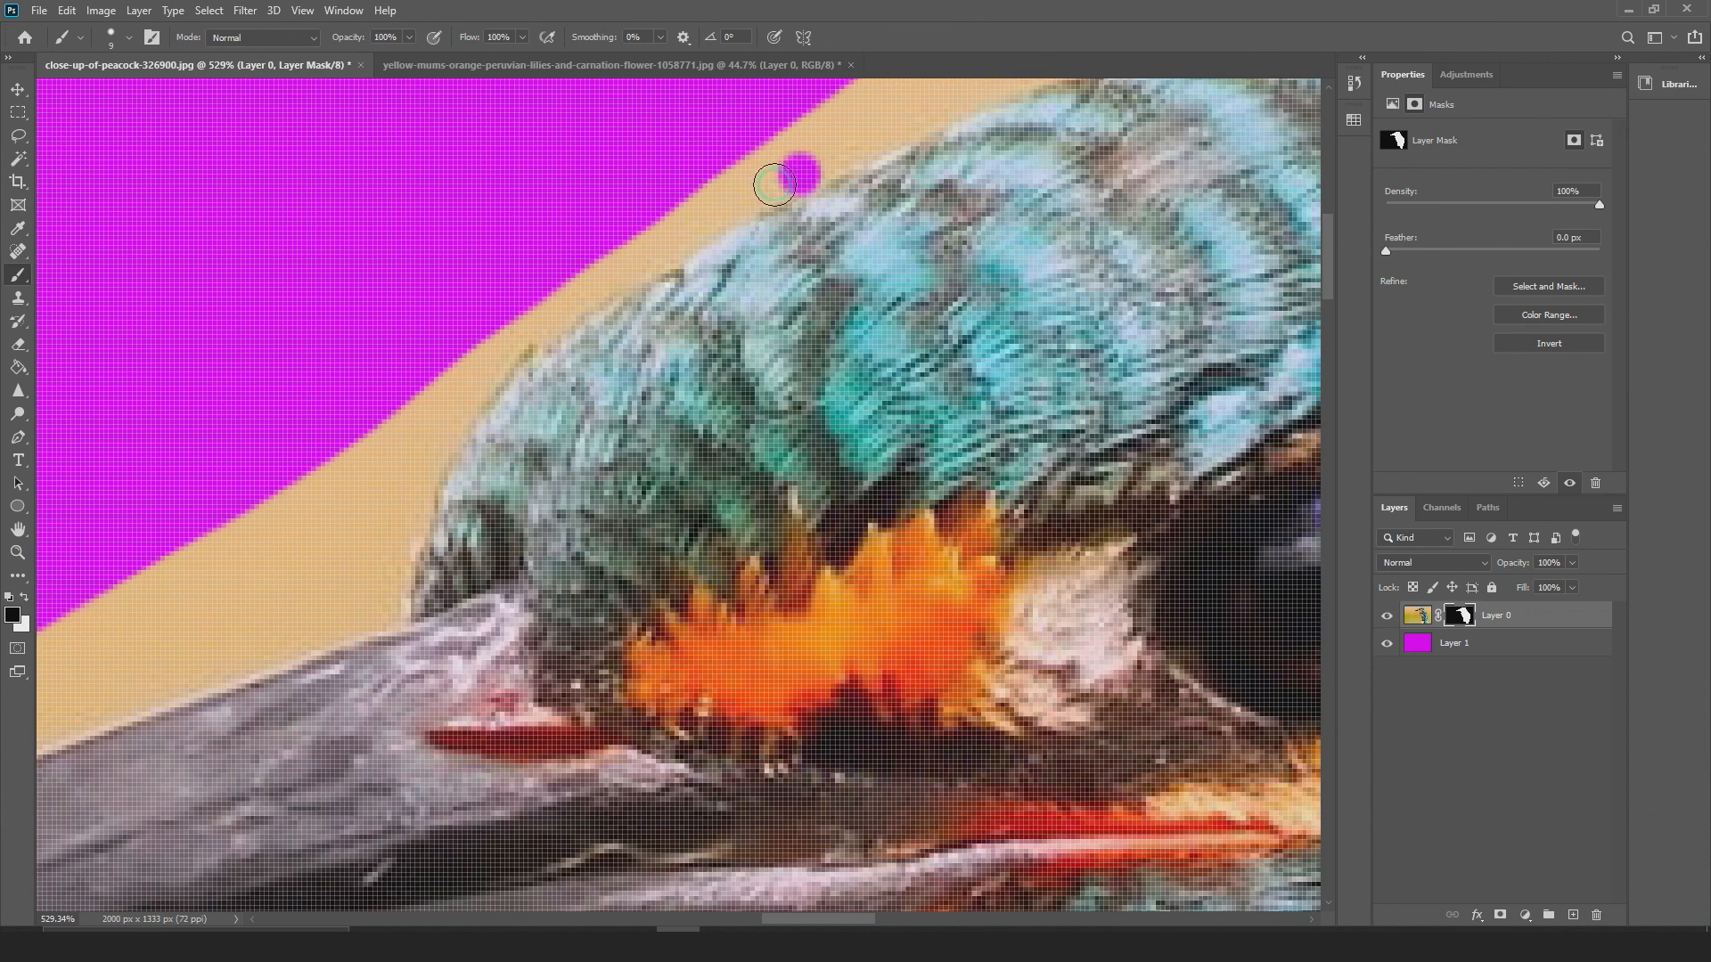
{"action": "mouse_move", "coordinate": [798, 174]}
{"action": "left_mouse_down"}
{"action": "mouse_move", "coordinate": [745, 190]}
{"action": "mouse_move", "coordinate": [499, 357]}
{"action": "mouse_move", "coordinate": [397, 557]}
{"action": "mouse_move", "coordinate": [571, 502]}
{"action": "left_mouse_up"}
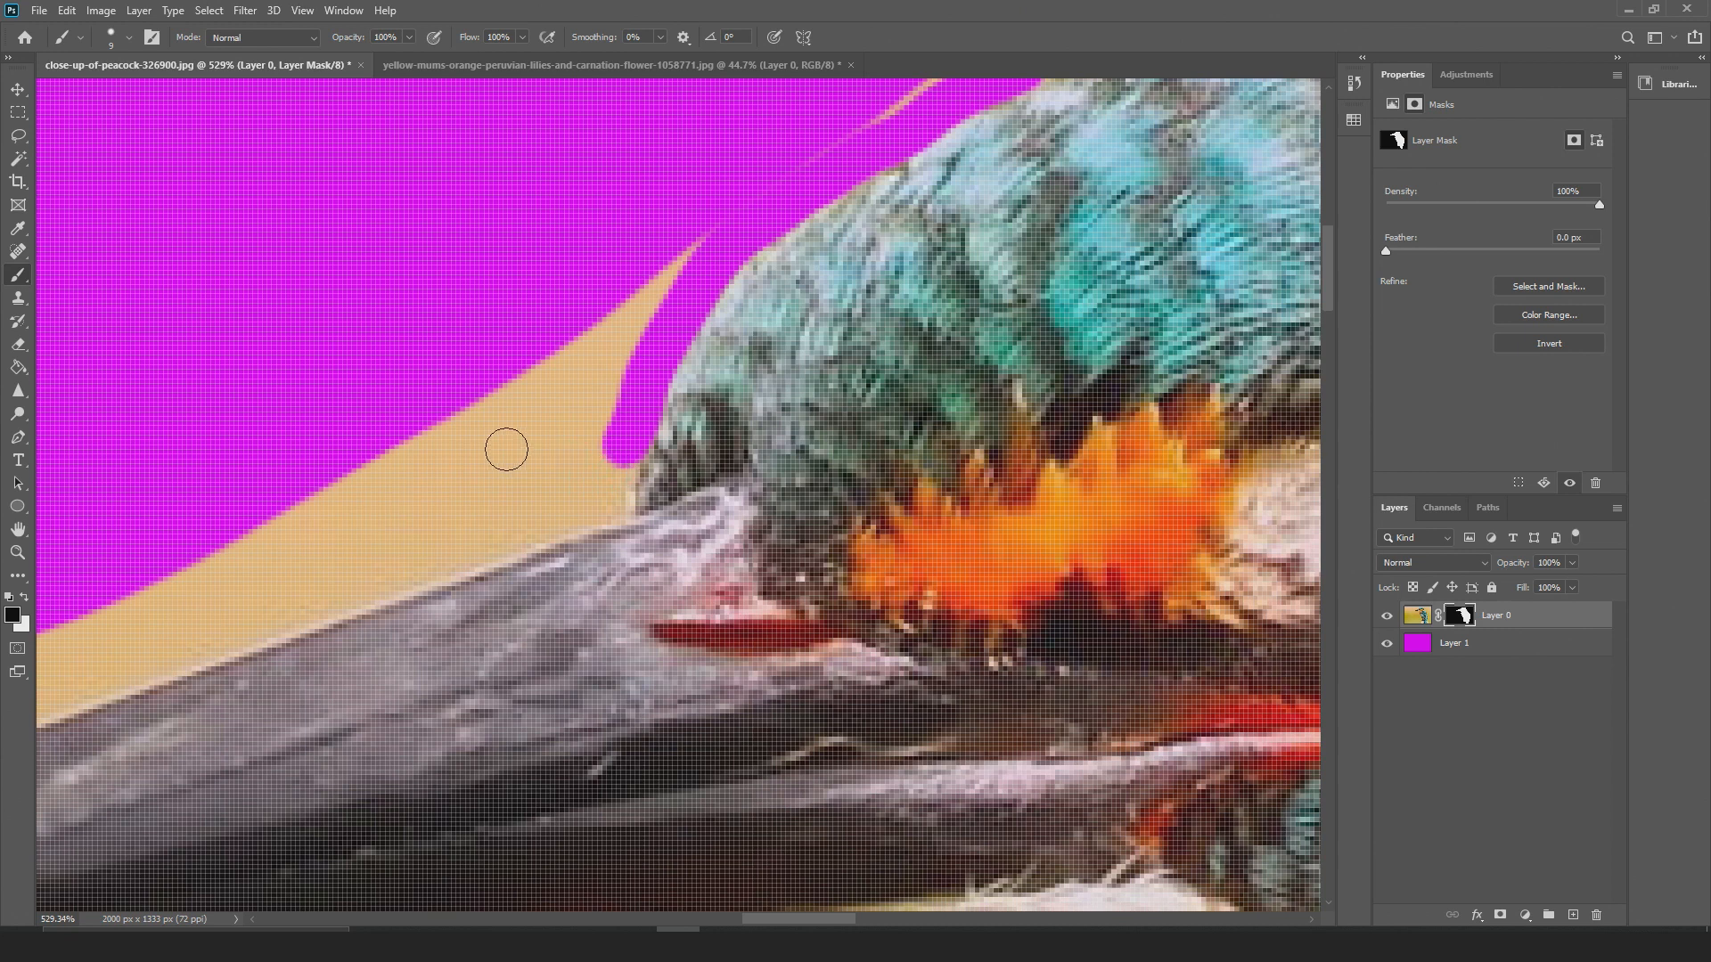
Undo the freehand stroke above the beak, mask a straight strip there instead, and add a short stroke beneath it
{"action": "mouse_move", "coordinate": [525, 434]}
{"action": "left_mouse_down"}
{"action": "mouse_move", "coordinate": [535, 425]}
{"action": "mouse_move", "coordinate": [306, 537]}
{"action": "left_mouse_up"}
{"action": "key", "text": "ctrl+z"}
{"action": "left_click", "coordinate": [547, 412]}
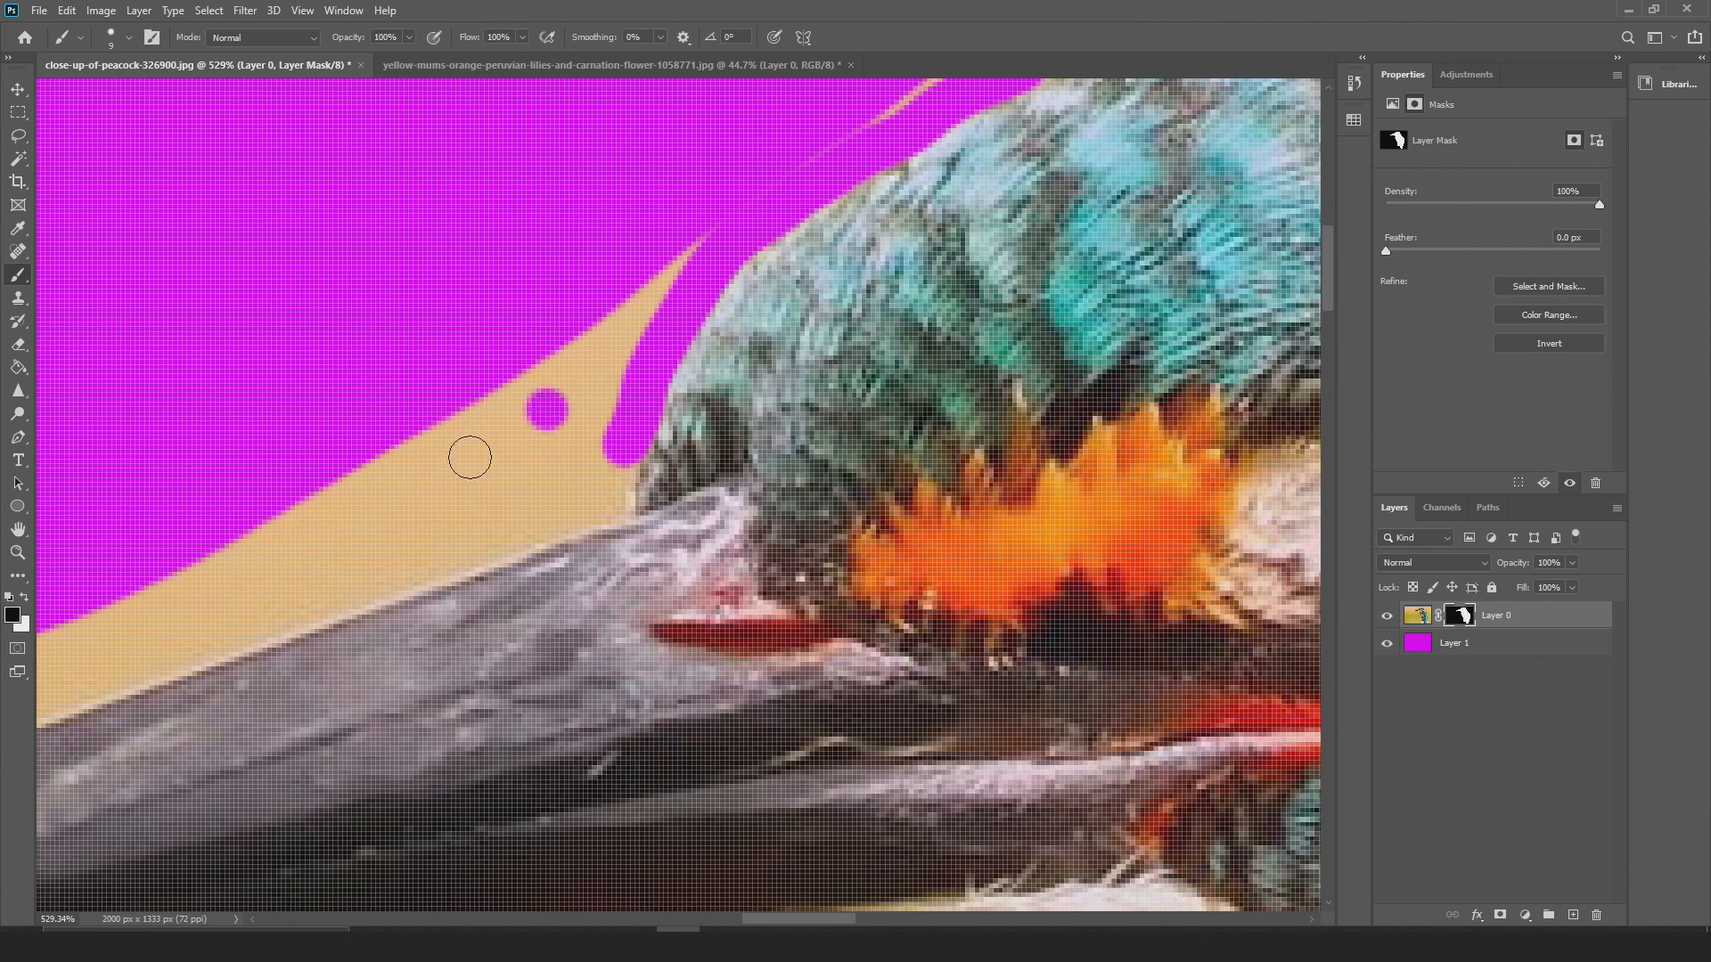
{"action": "left_click", "coordinate": [140, 628], "text": "shift"}
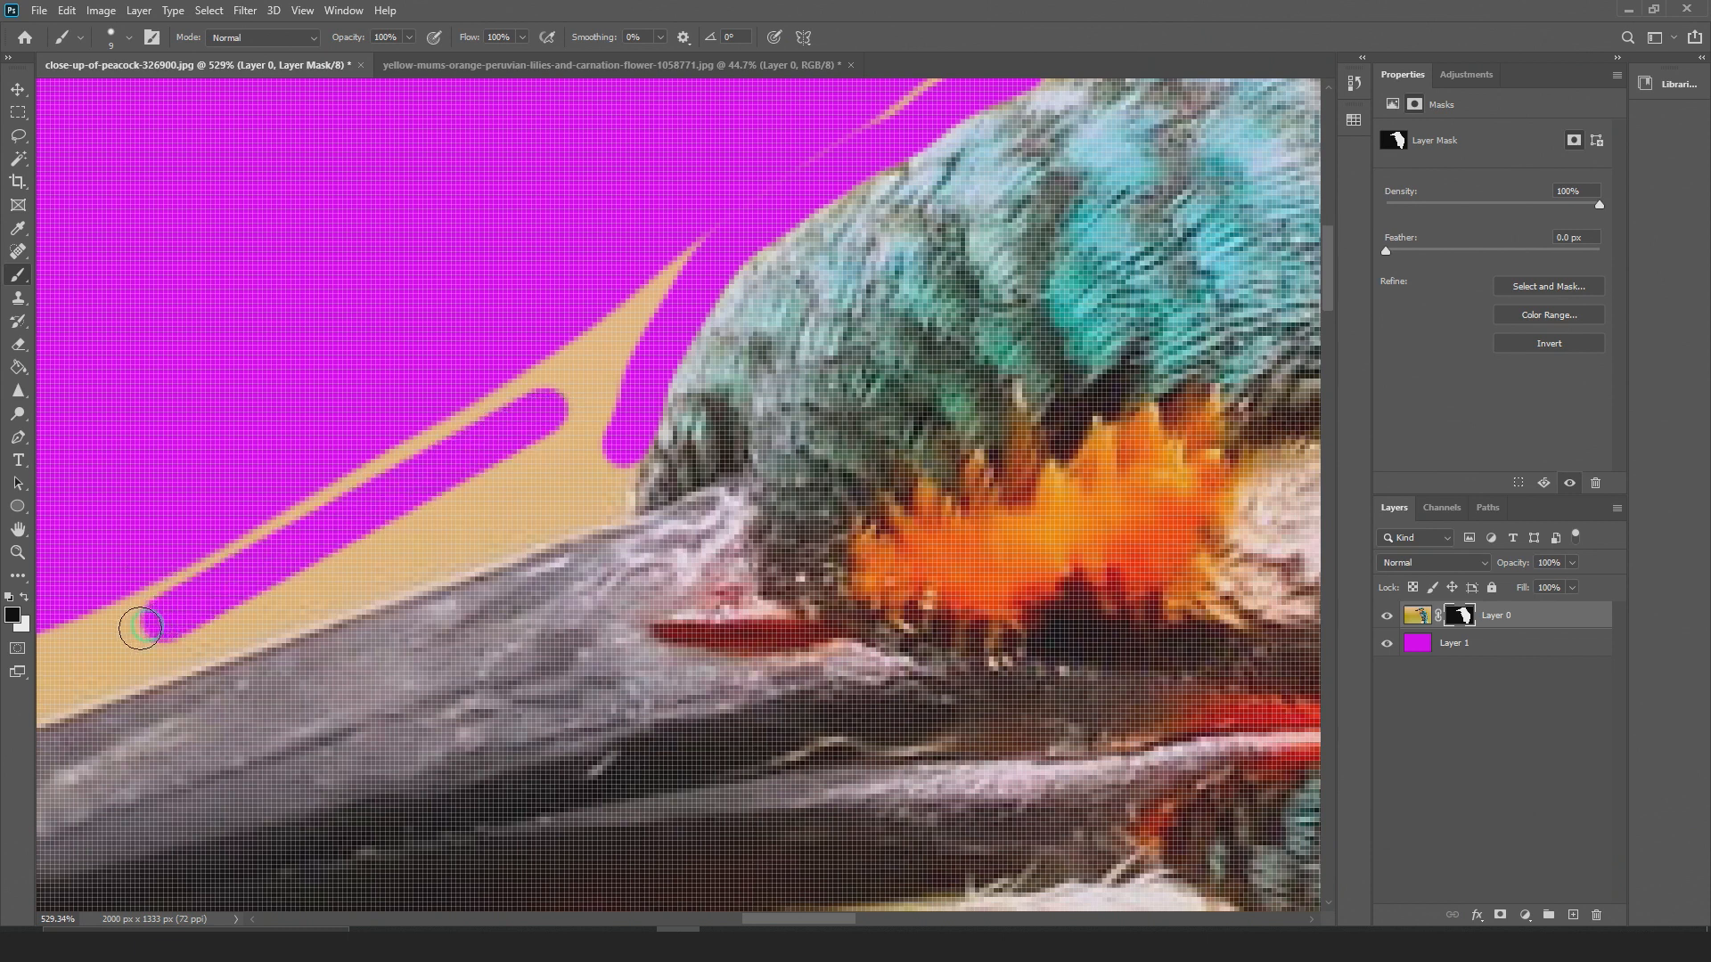
{"action": "left_click_drag", "start_coordinate": [558, 477], "coordinate": [446, 532]}
{"action": "left_click_drag", "start_coordinate": [581, 479], "coordinate": [474, 543]}
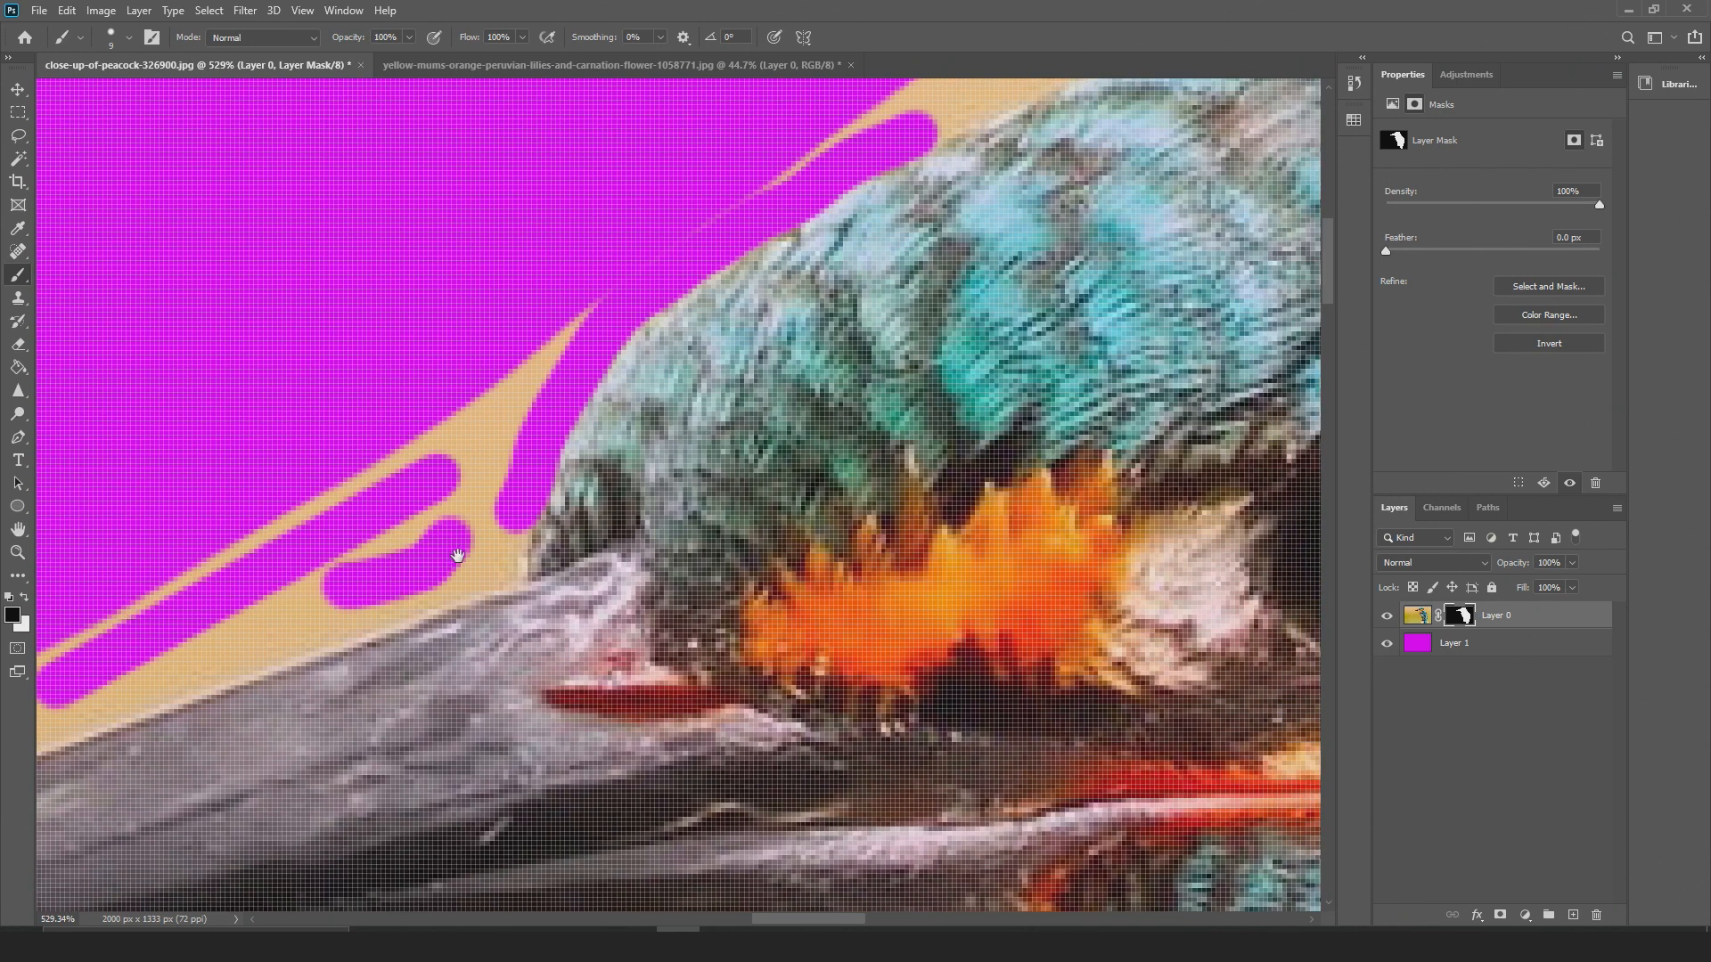
Mask out the background along the upper edge of the beak, from the forehead towards the tip, using connected straight strokes
{"action": "scroll", "coordinate": [457, 556], "scroll_direction": "up", "scroll_amount": 8}
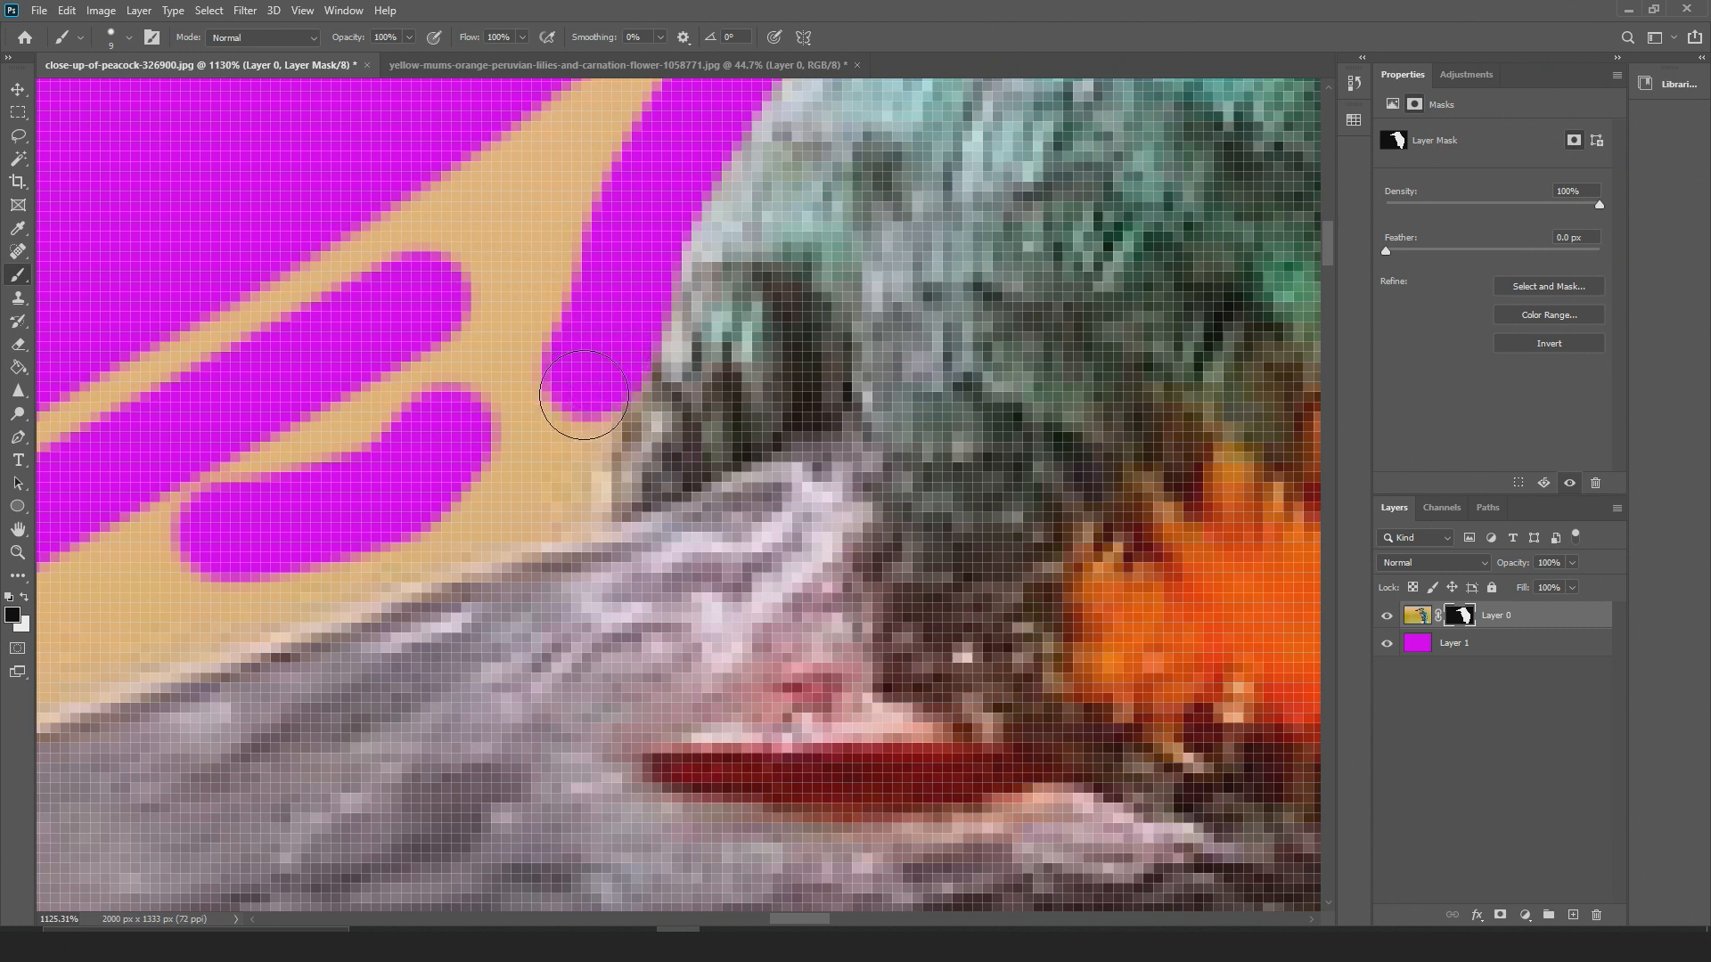
{"action": "scroll", "coordinate": [590, 387], "scroll_direction": "down", "scroll_amount": 2}
{"action": "mouse_move", "coordinate": [577, 389]}
{"action": "left_mouse_down"}
{"action": "mouse_move", "coordinate": [568, 469]}
{"action": "mouse_move", "coordinate": [482, 497]}
{"action": "mouse_move", "coordinate": [402, 558]}
{"action": "mouse_move", "coordinate": [786, 389]}
{"action": "left_mouse_up"}
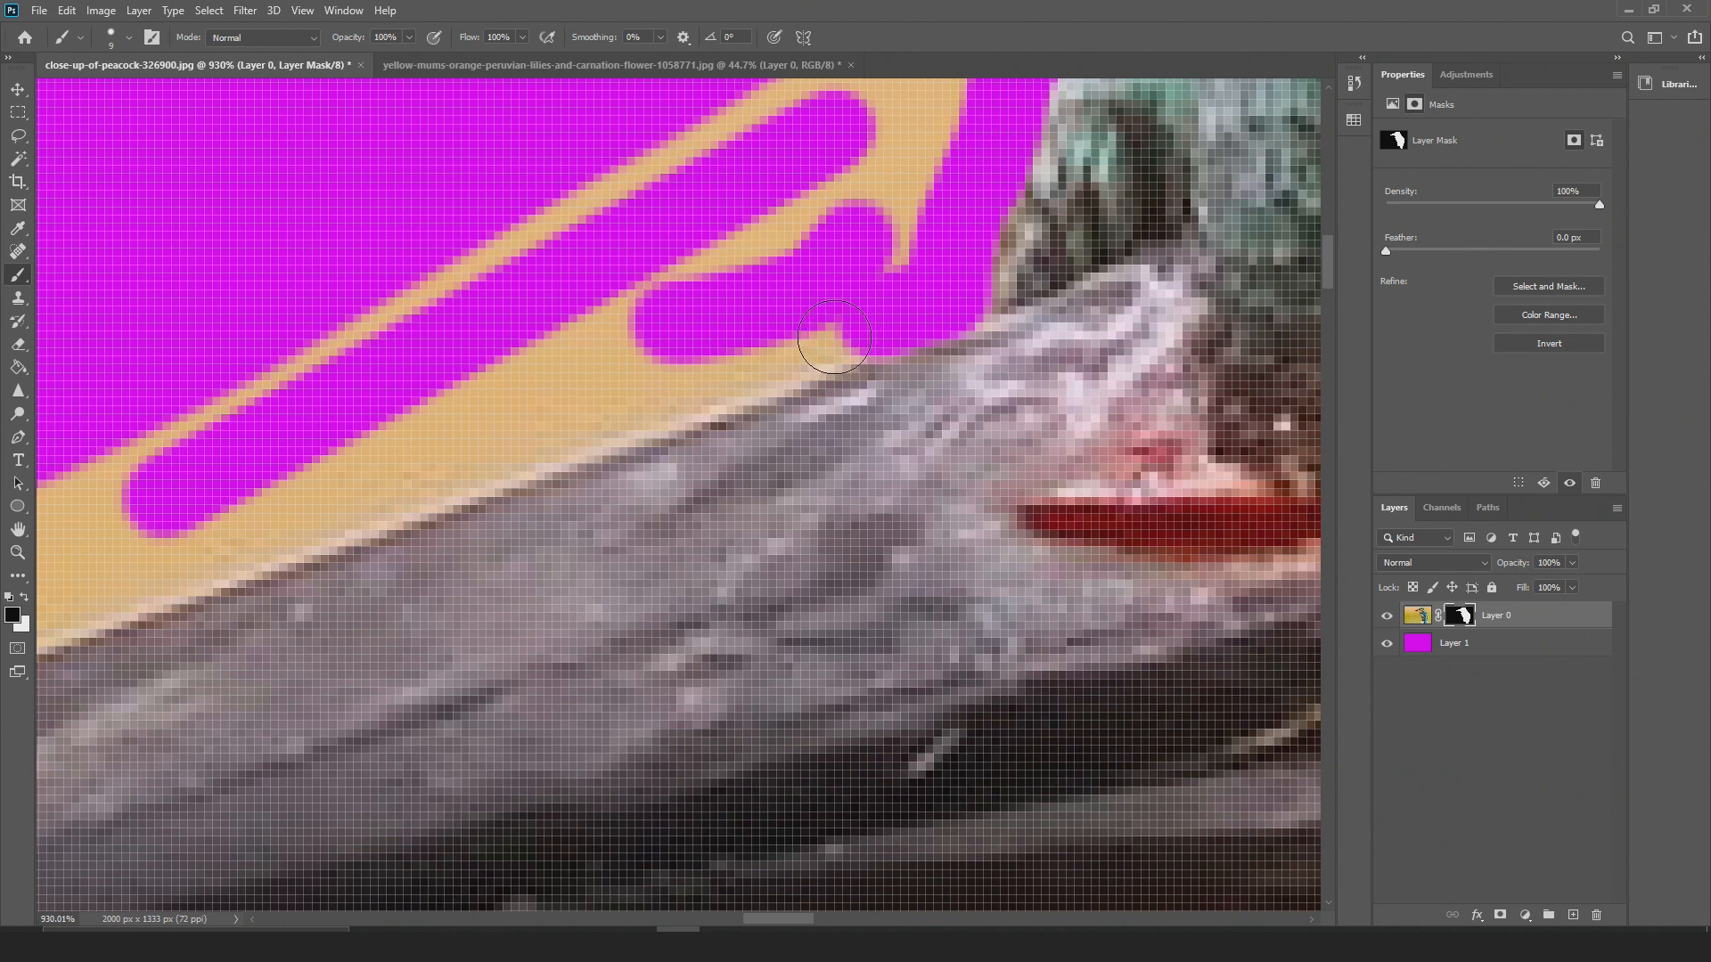
{"action": "left_click", "coordinate": [833, 337]}
{"action": "left_click_drag", "start_coordinate": [791, 354], "coordinate": [496, 458]}
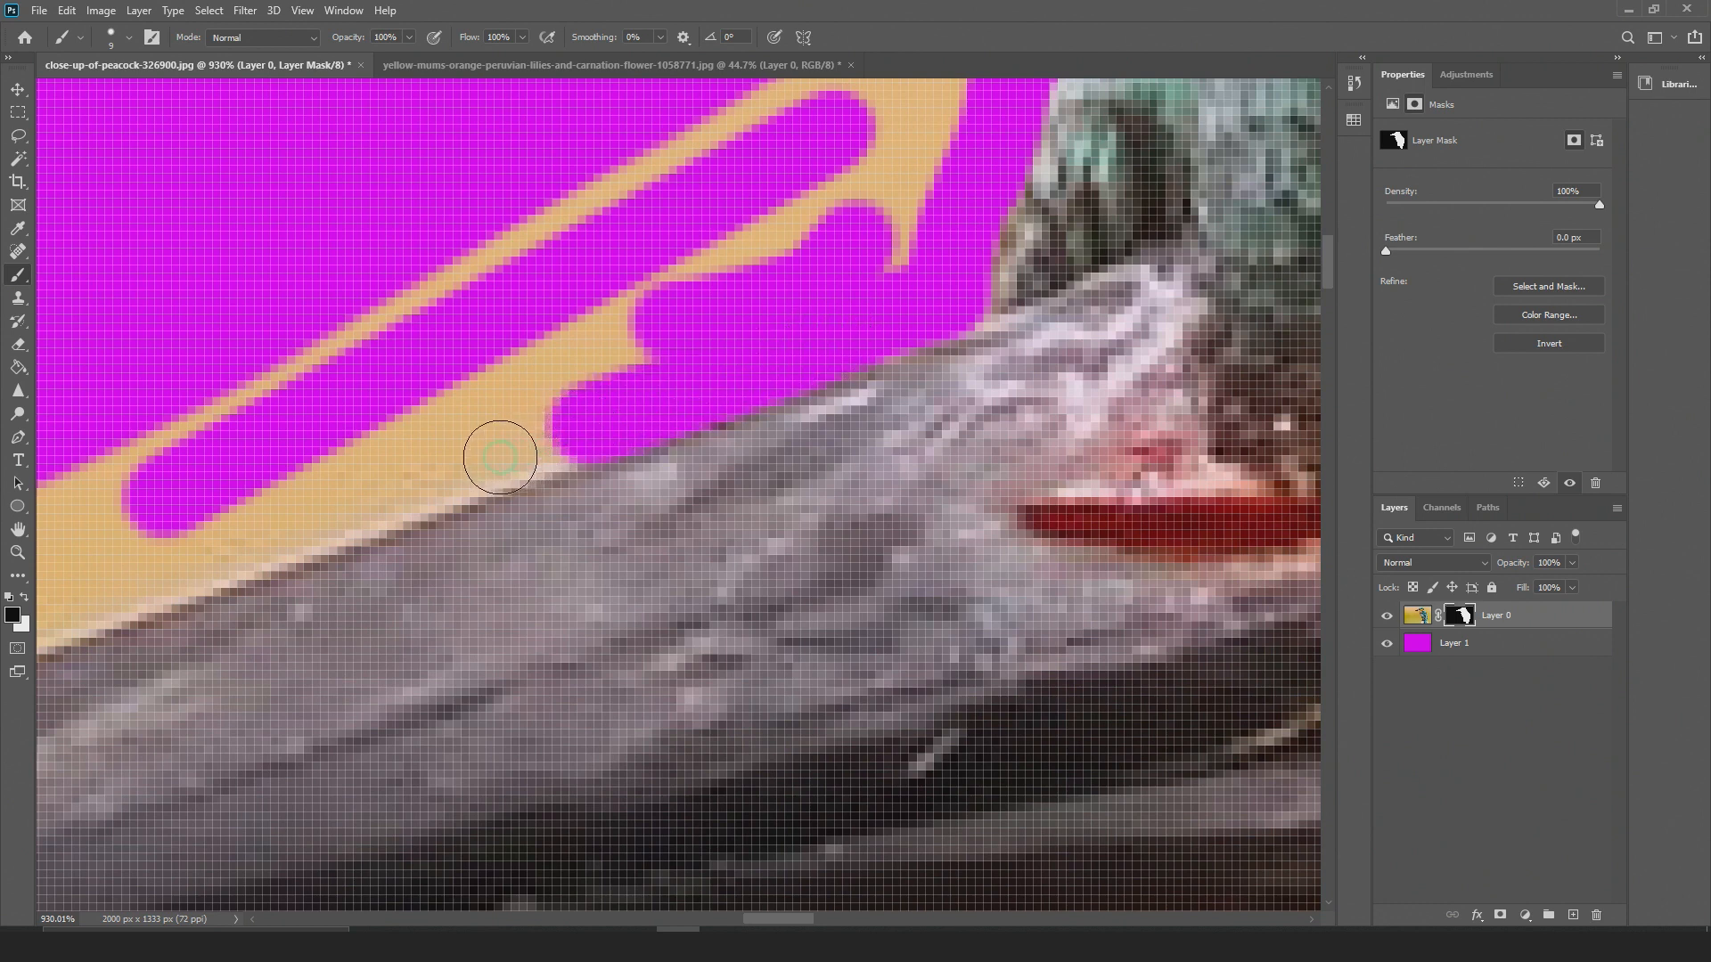
{"action": "left_click", "coordinate": [361, 505], "text": "shift"}
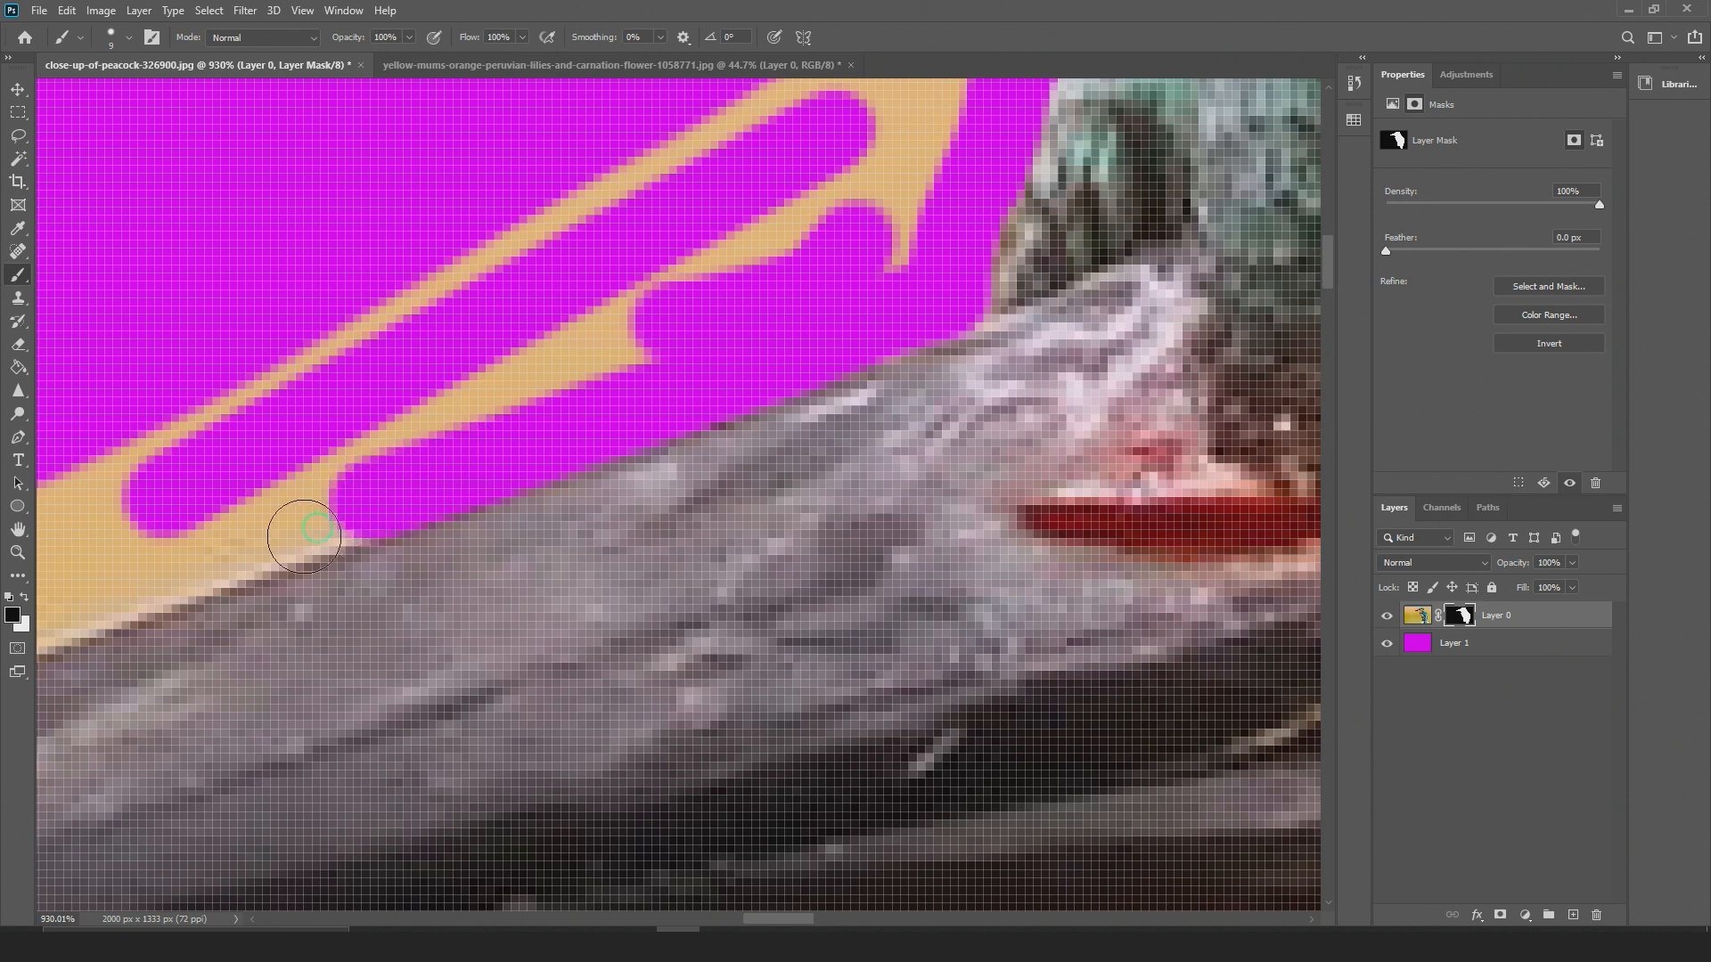
{"action": "left_click_drag", "start_coordinate": [280, 566], "coordinate": [660, 443]}
{"action": "left_click", "coordinate": [584, 432], "text": "shift"}
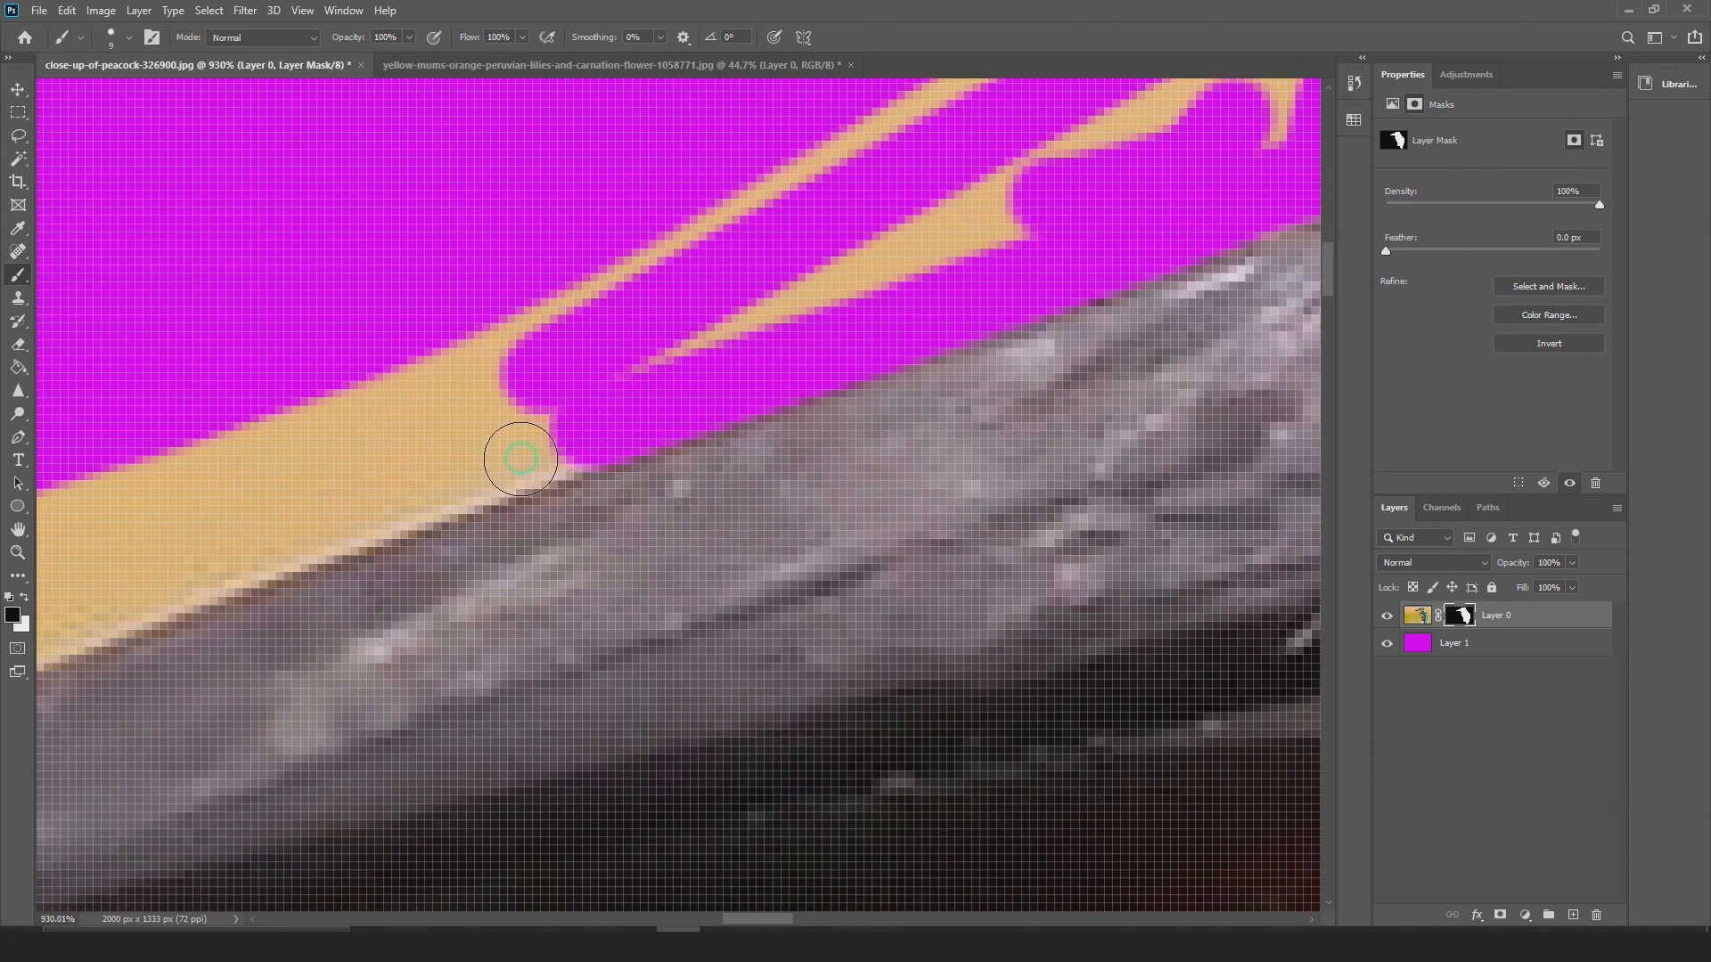
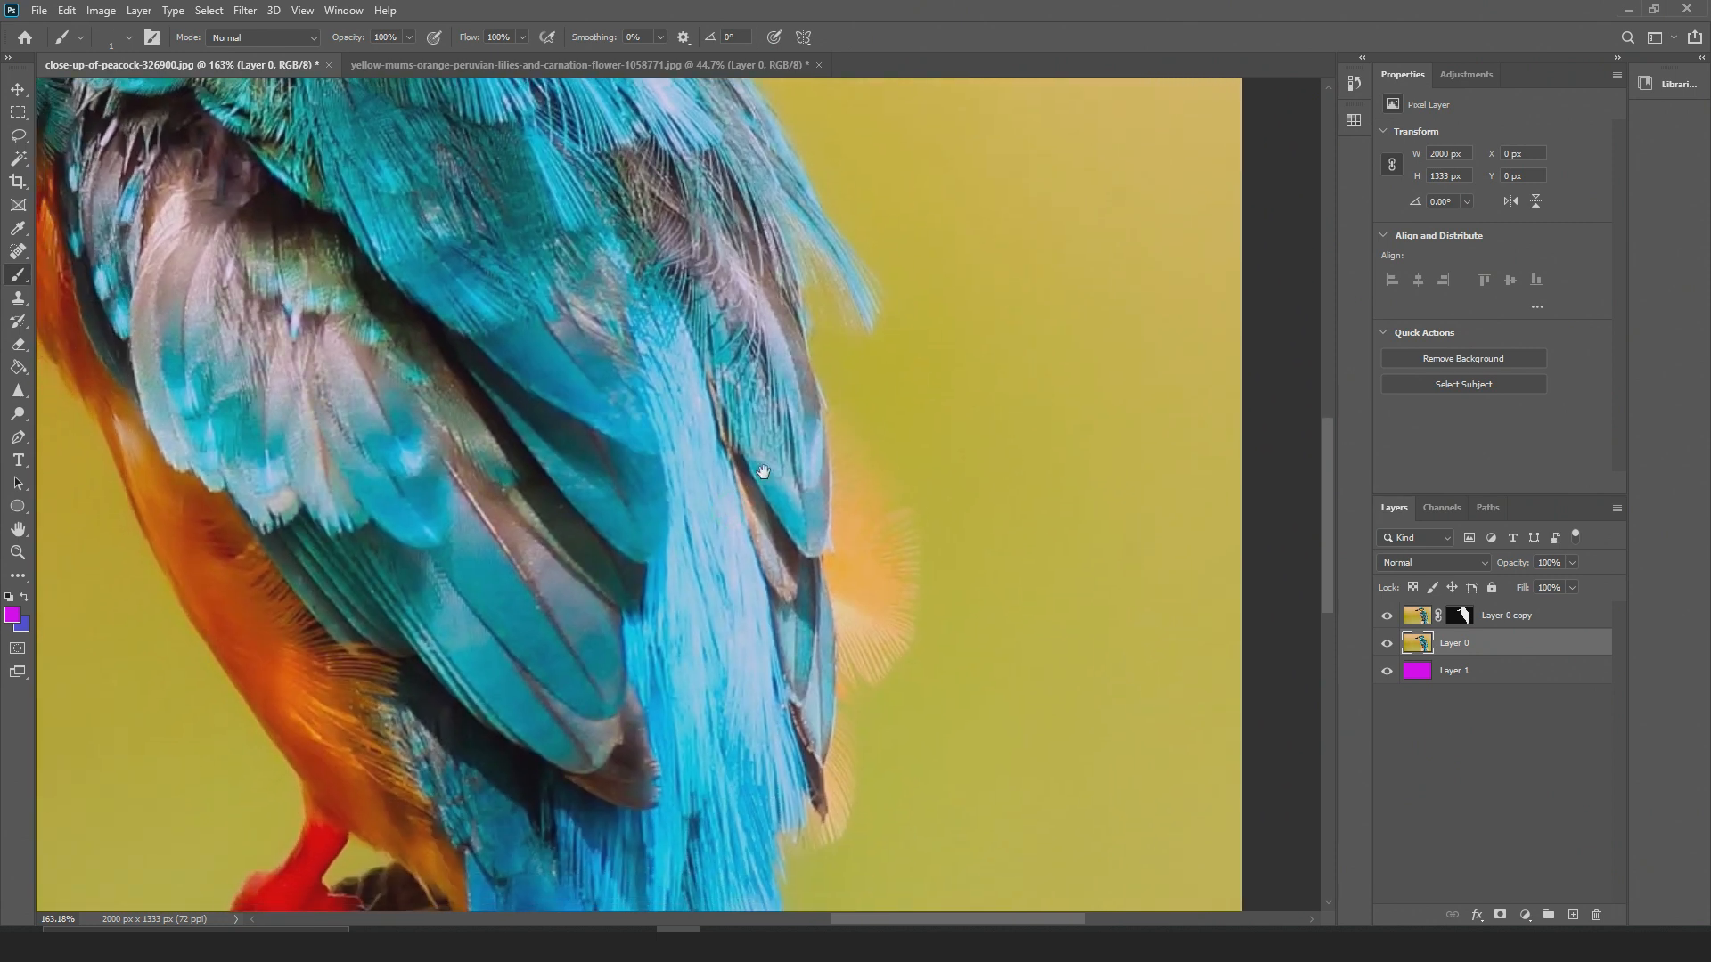
Hide Layer 0 and Layer 1 and examine the cutout's wing feather edges against transparency
{"action": "left_click", "coordinate": [1383, 642]}
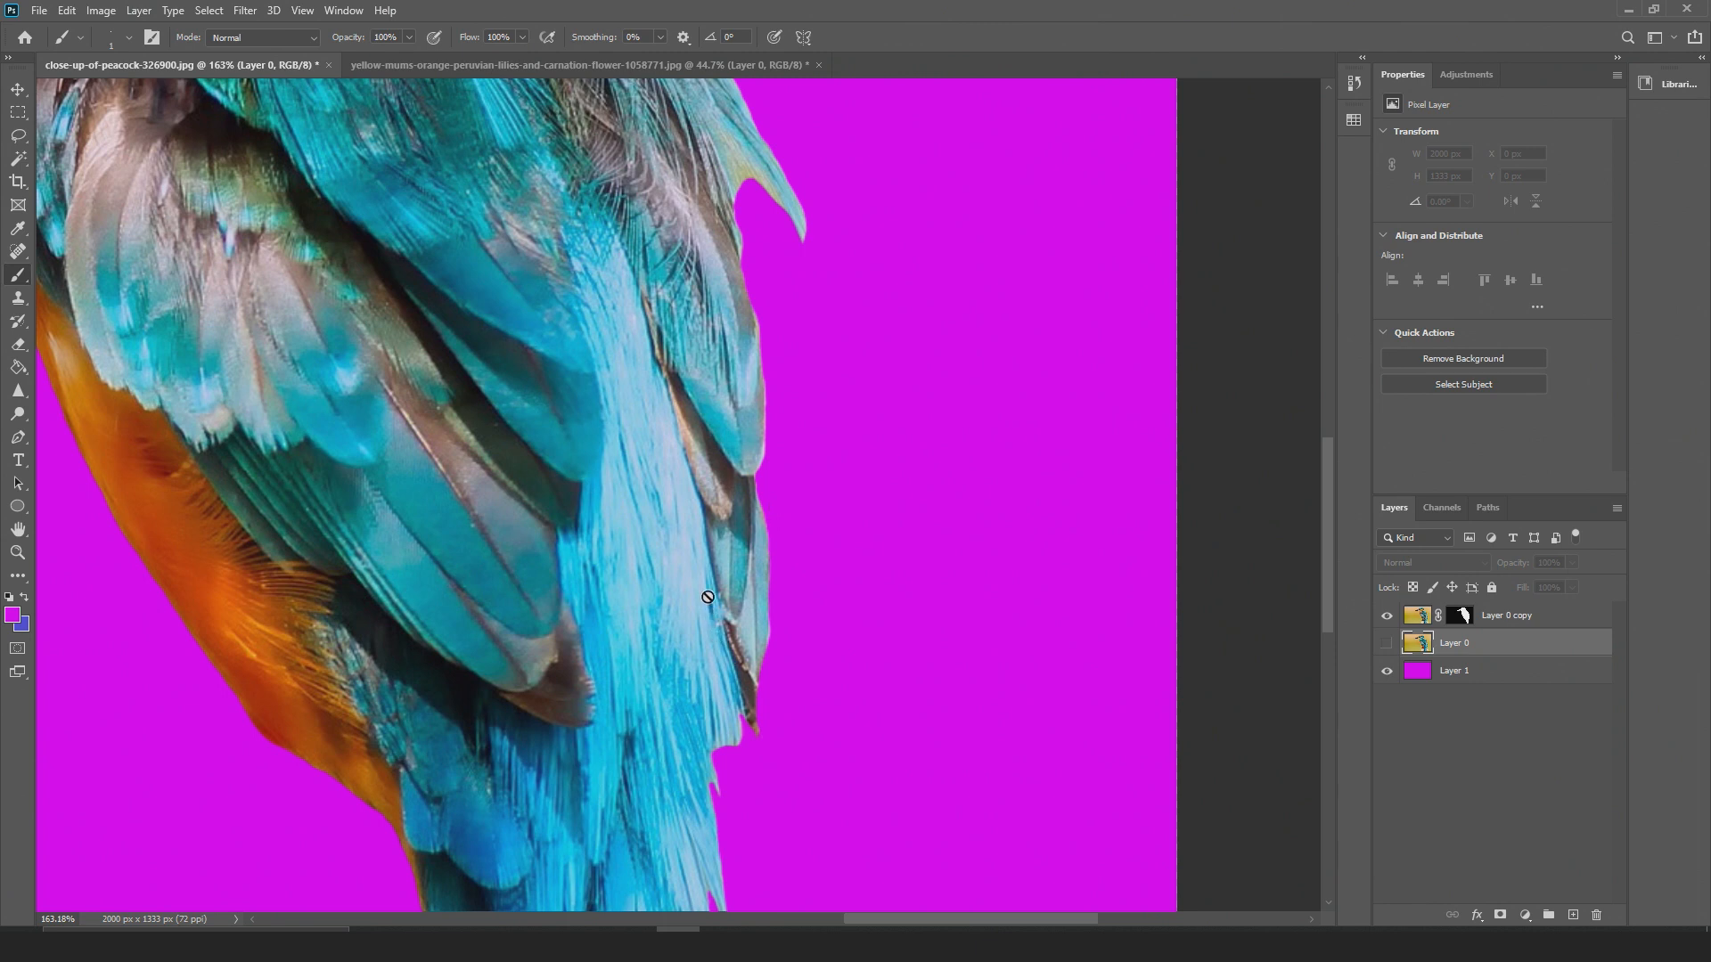
{"action": "left_click", "coordinate": [1387, 671]}
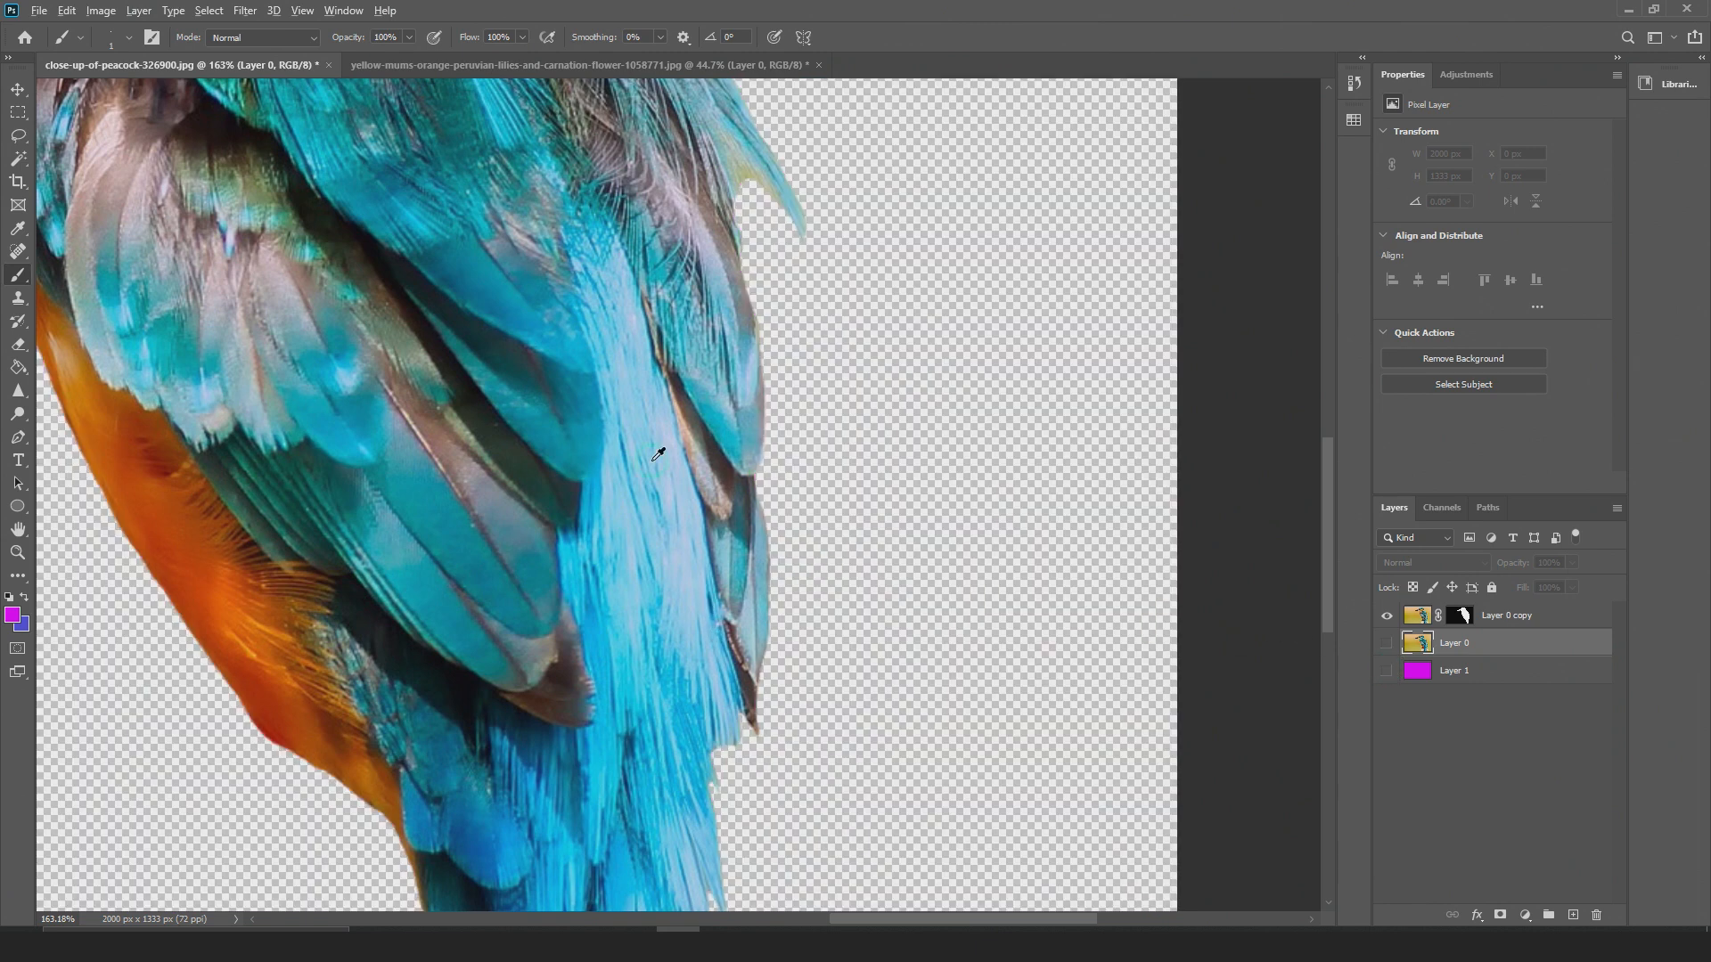
{"action": "scroll", "coordinate": [664, 453], "scroll_direction": "down", "scroll_amount": 8}
{"action": "left_click_drag", "start_coordinate": [526, 307], "coordinate": [534, 512]}
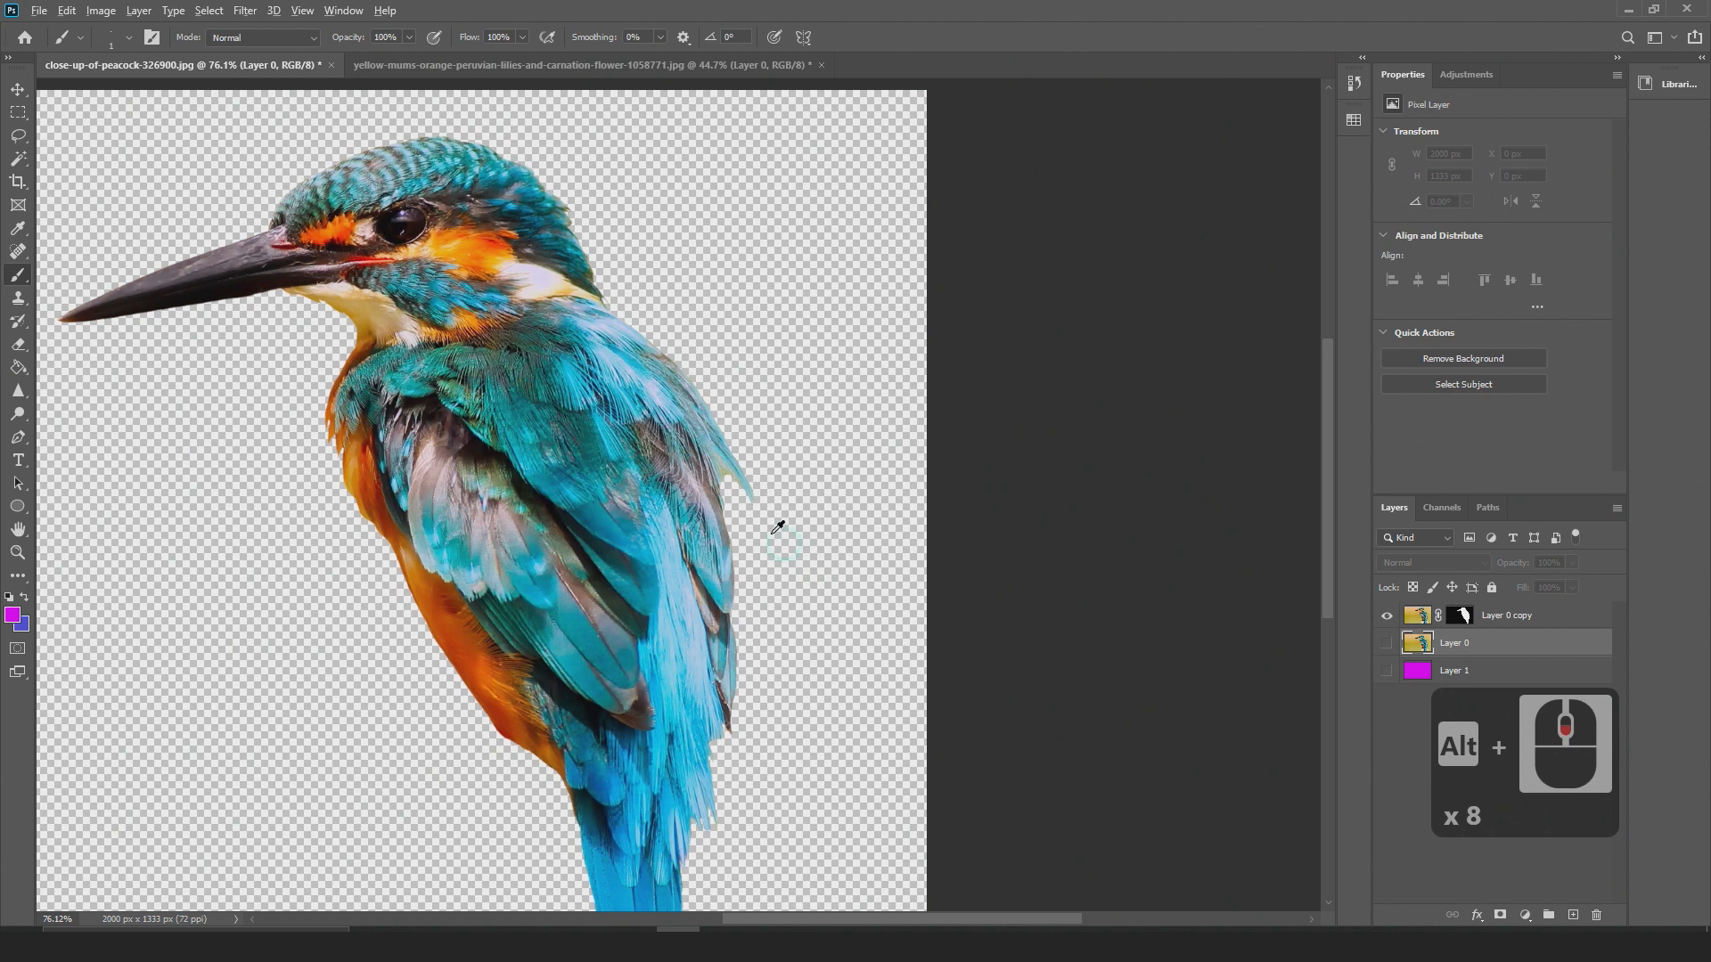
{"action": "scroll", "coordinate": [750, 523], "scroll_direction": "up", "scroll_amount": 5}
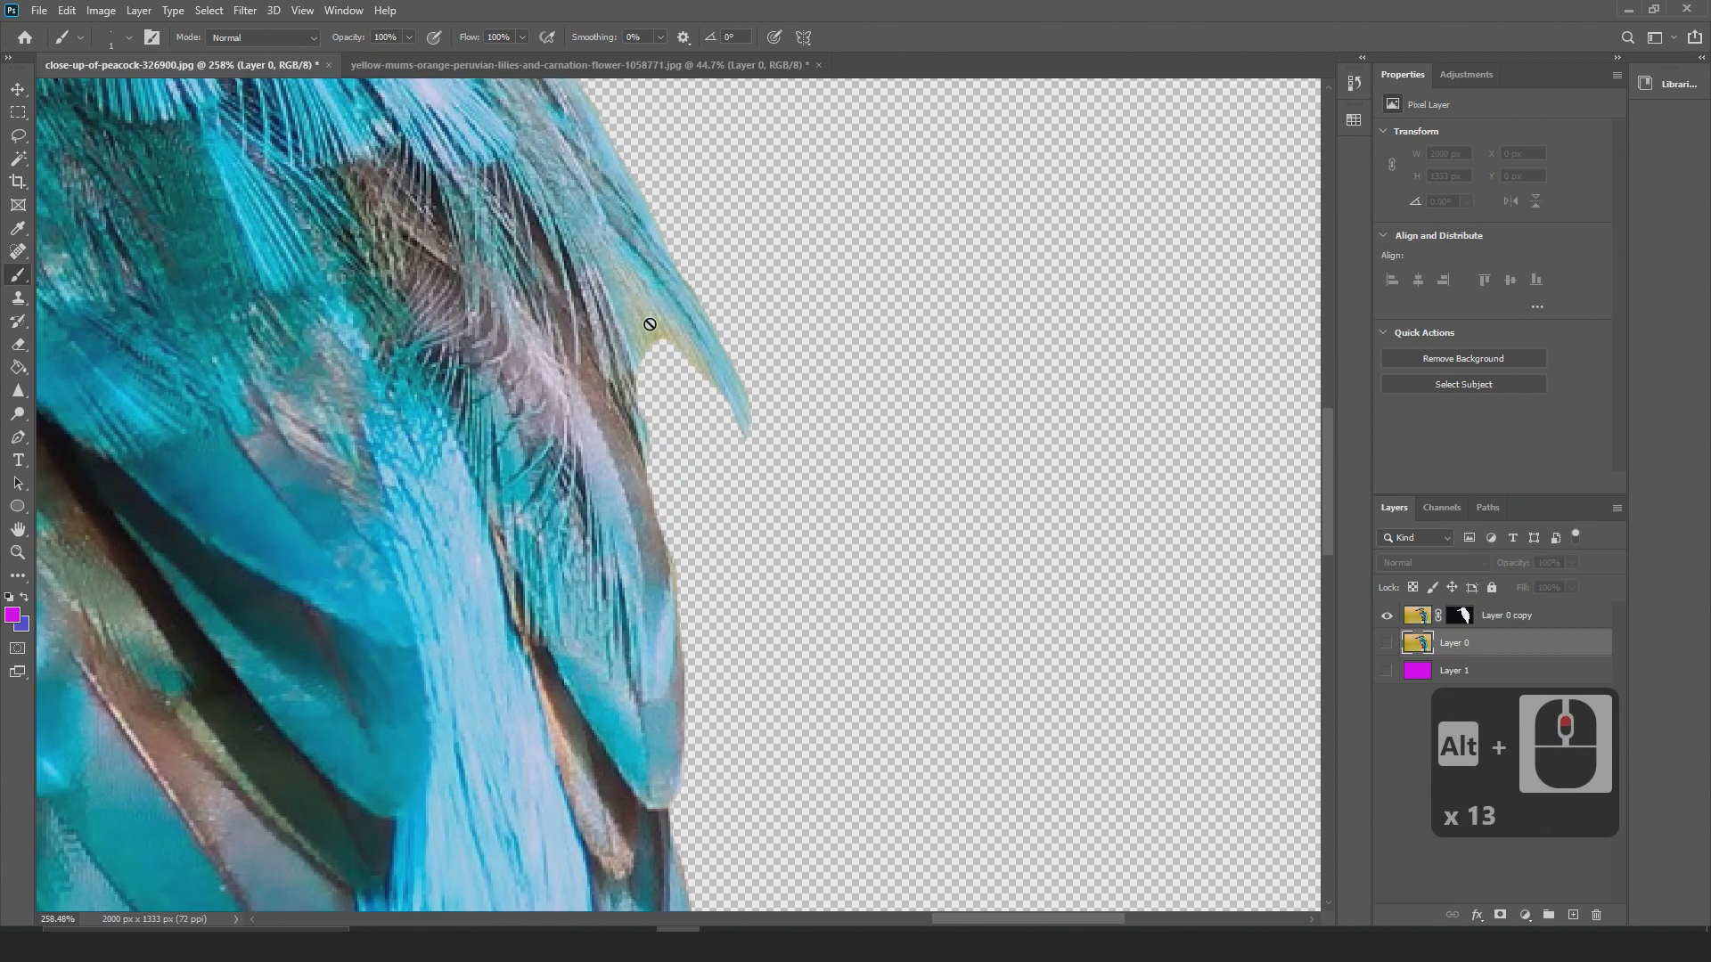
{"action": "left_click_drag", "start_coordinate": [635, 309], "coordinate": [633, 374]}
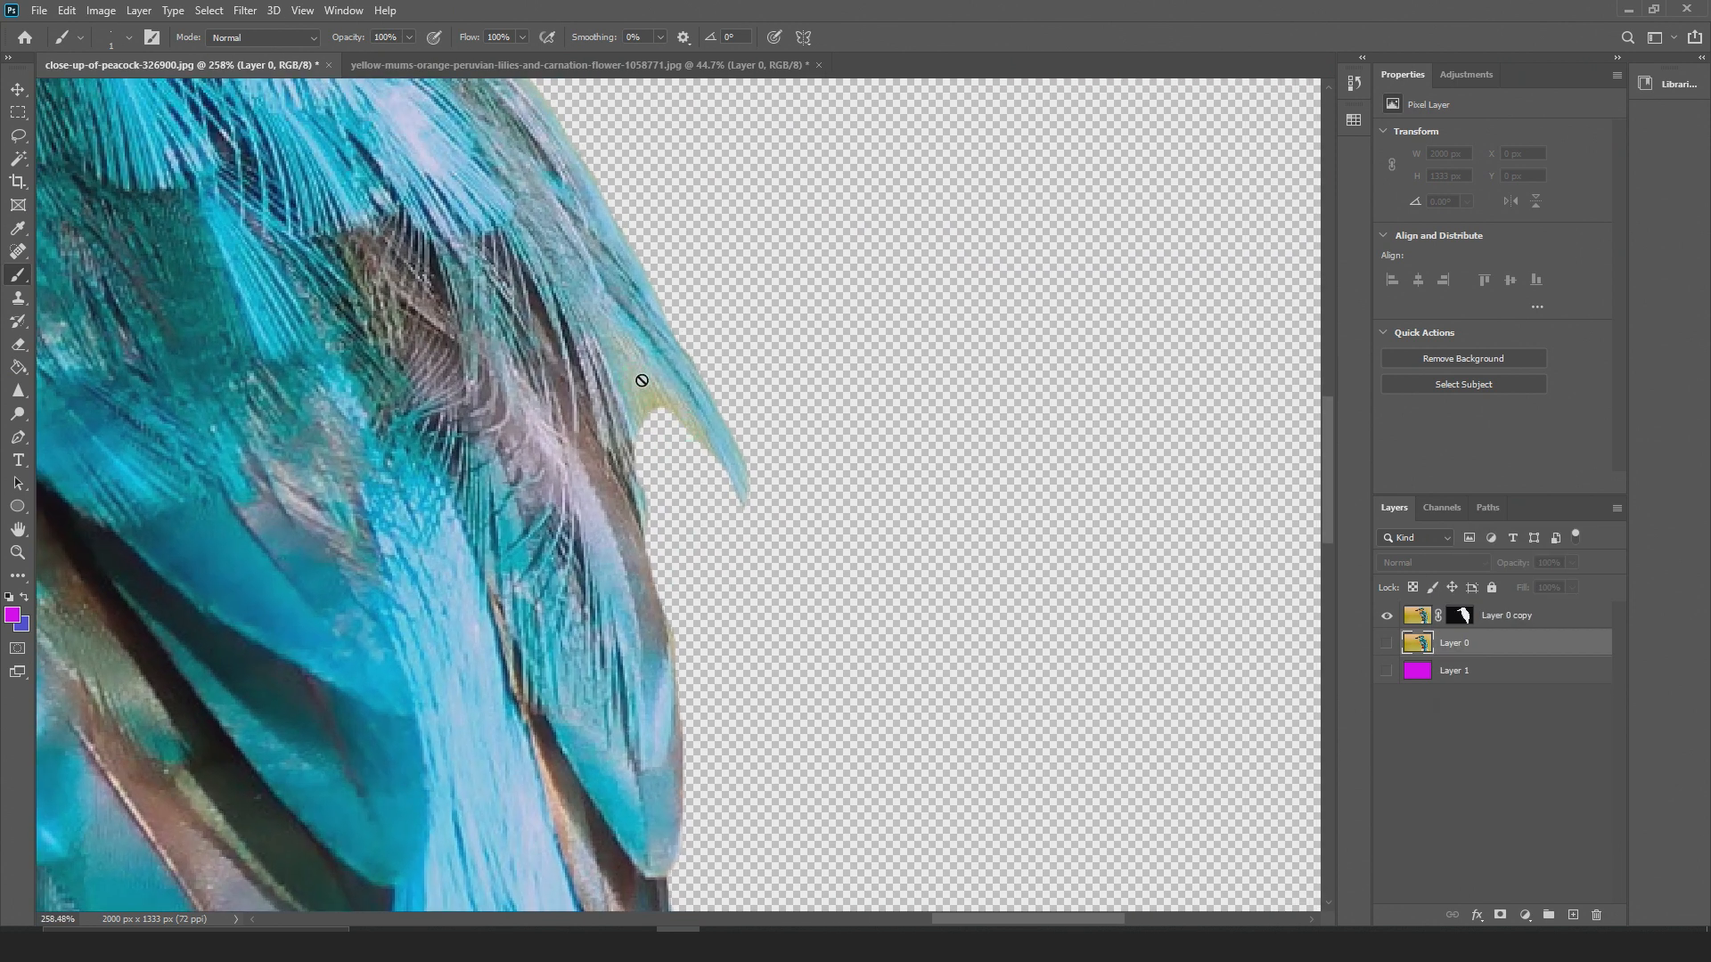
Show Layer 0 temporarily to examine the original fine wing feathers, and hide it again
{"action": "left_click", "coordinate": [1387, 644]}
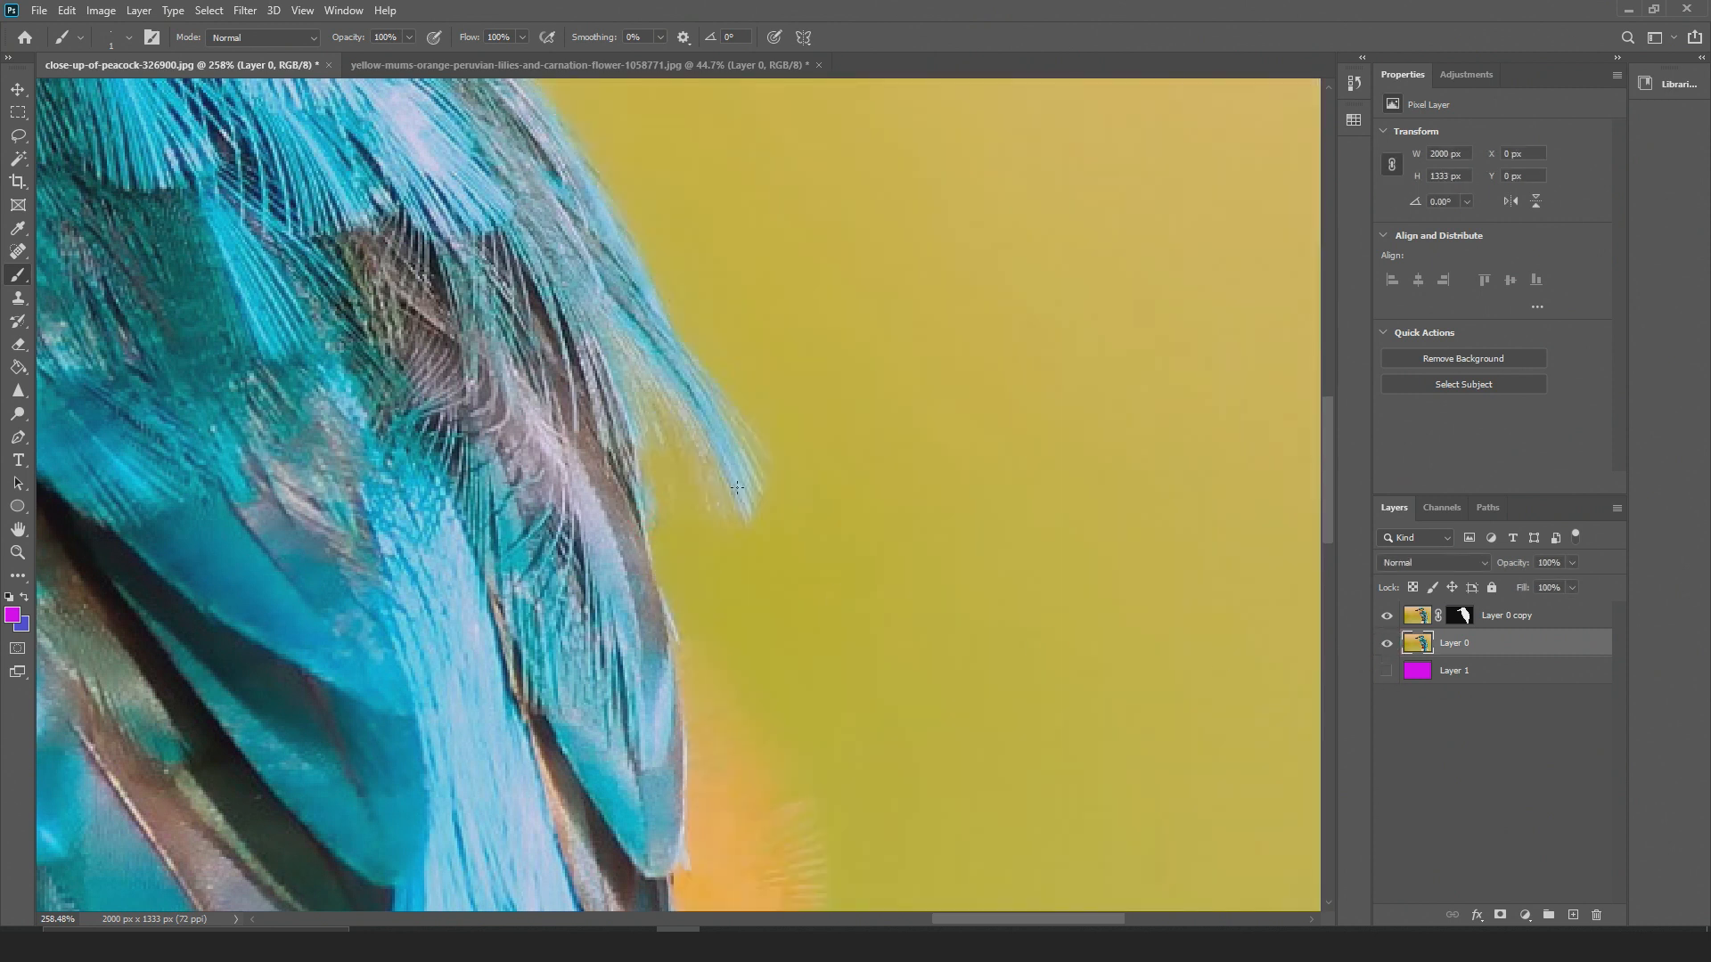
{"action": "scroll", "coordinate": [740, 545], "scroll_direction": "up", "scroll_amount": 5, "text": "alt"}
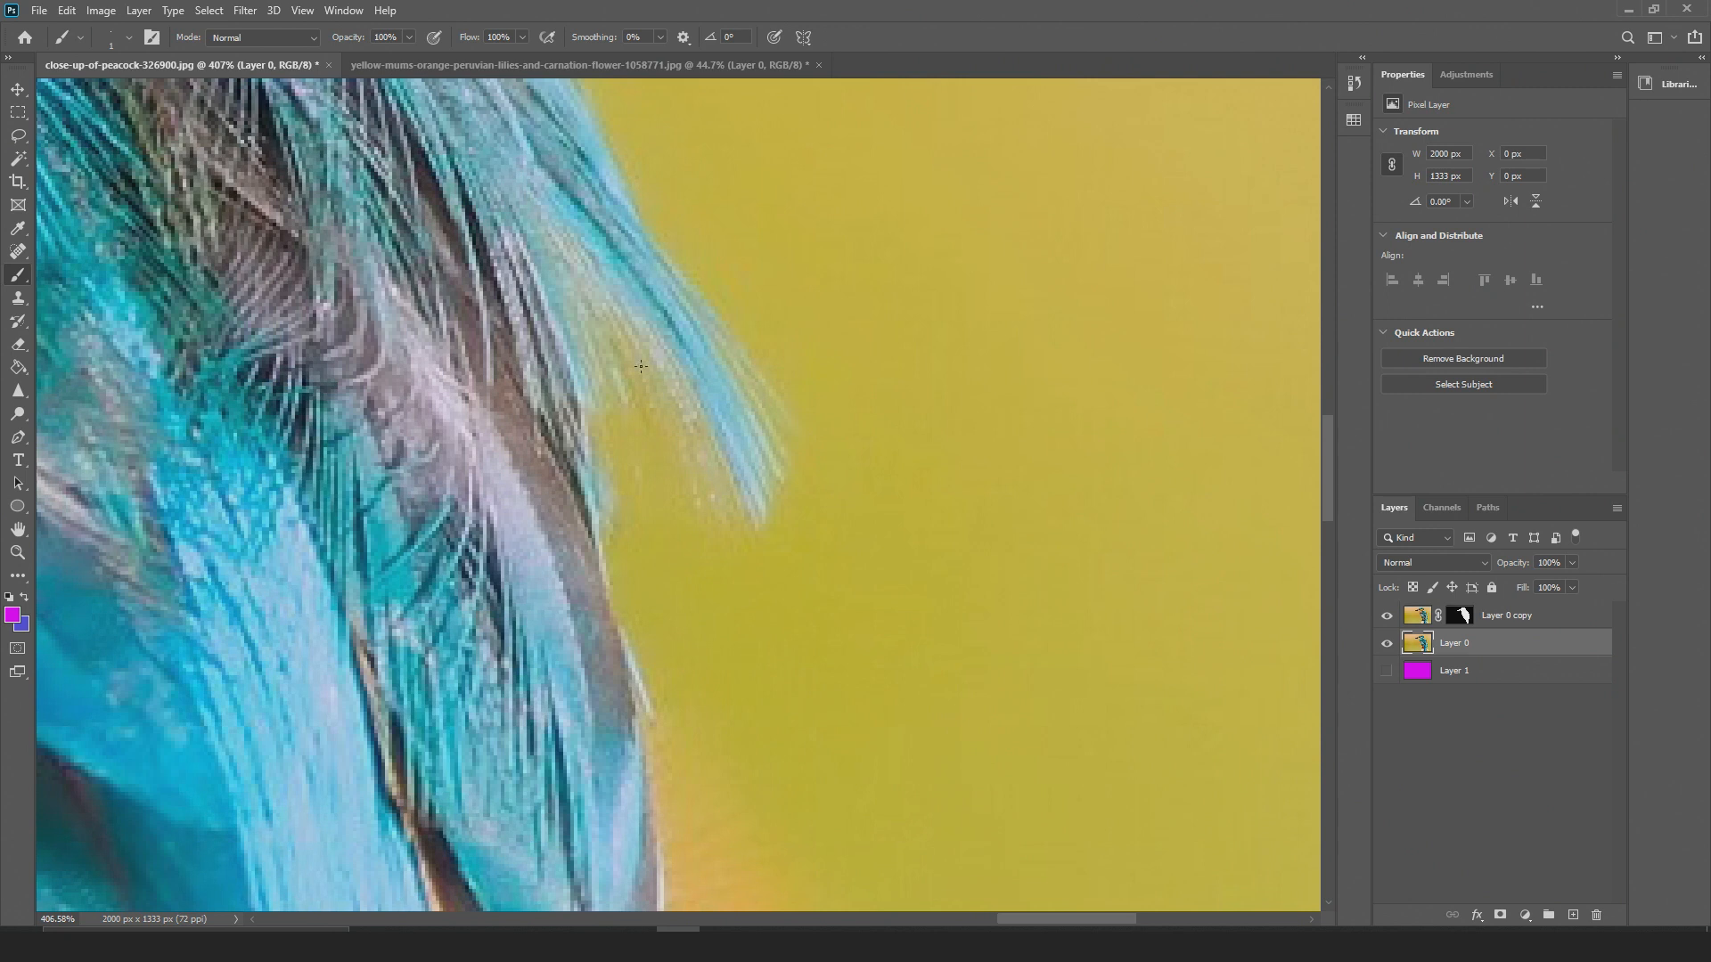
{"action": "scroll", "coordinate": [693, 436], "scroll_direction": "down", "scroll_amount": 9, "text": "alt"}
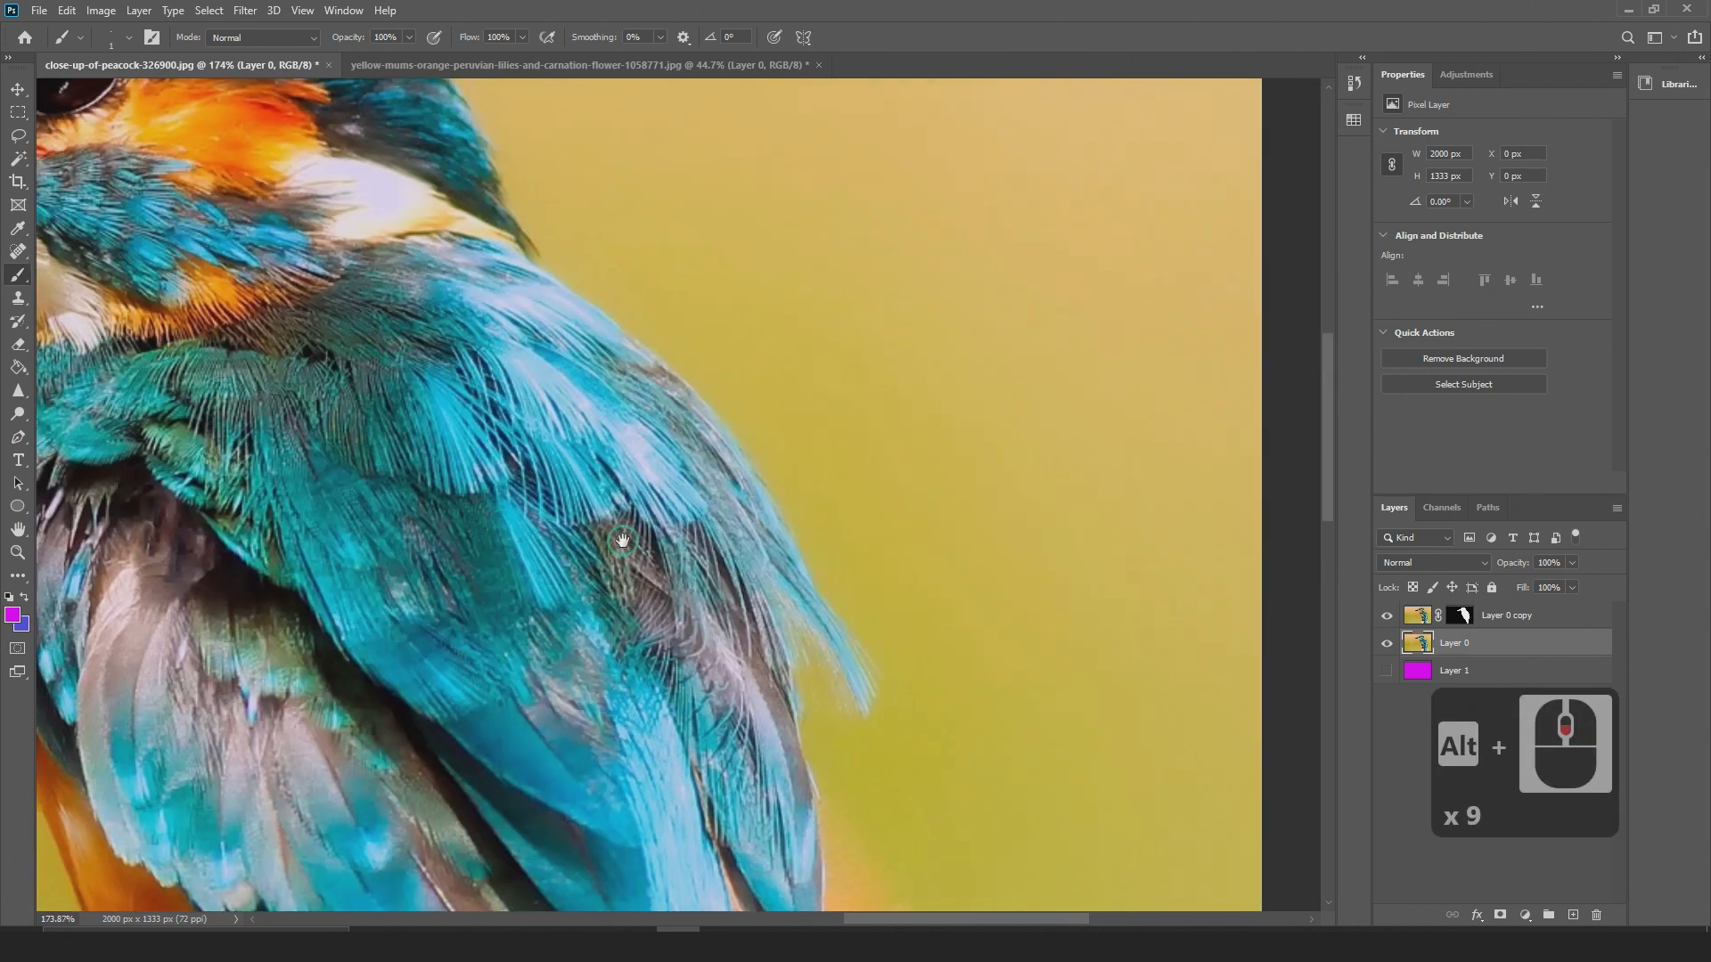
{"action": "scroll", "coordinate": [541, 364], "scroll_direction": "down", "scroll_amount": 4, "text": "alt"}
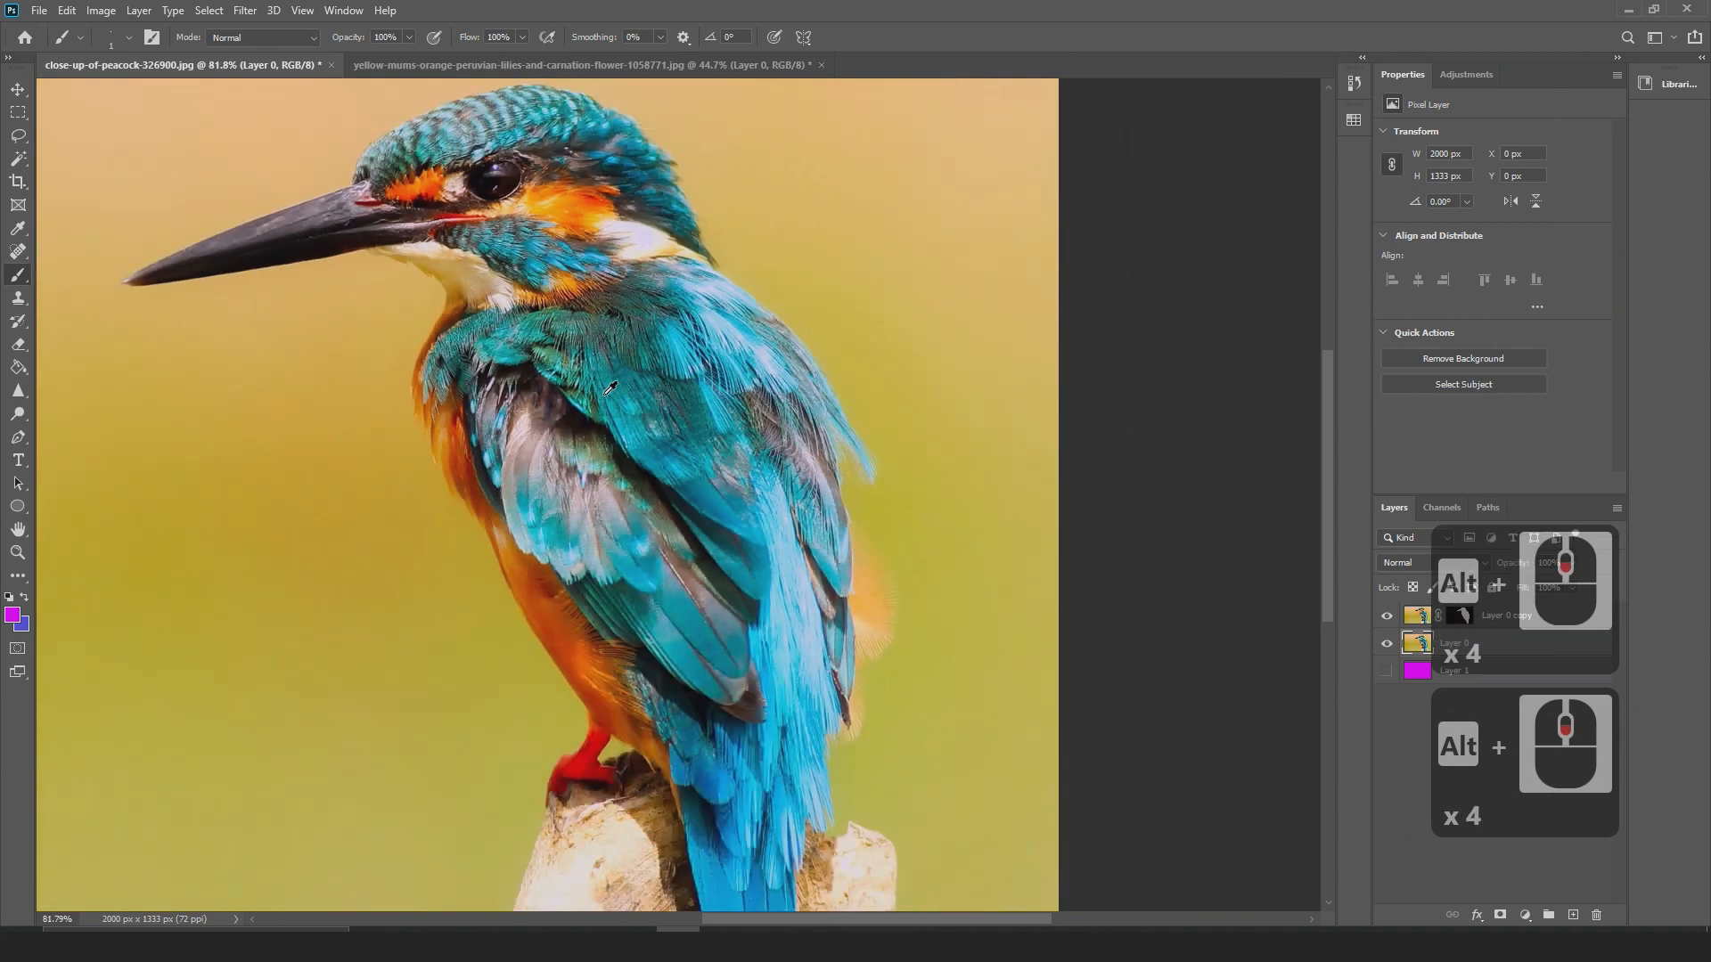
{"action": "scroll", "coordinate": [611, 388], "scroll_direction": "down", "scroll_amount": 3, "text": "alt"}
{"action": "left_click", "coordinate": [1386, 642]}
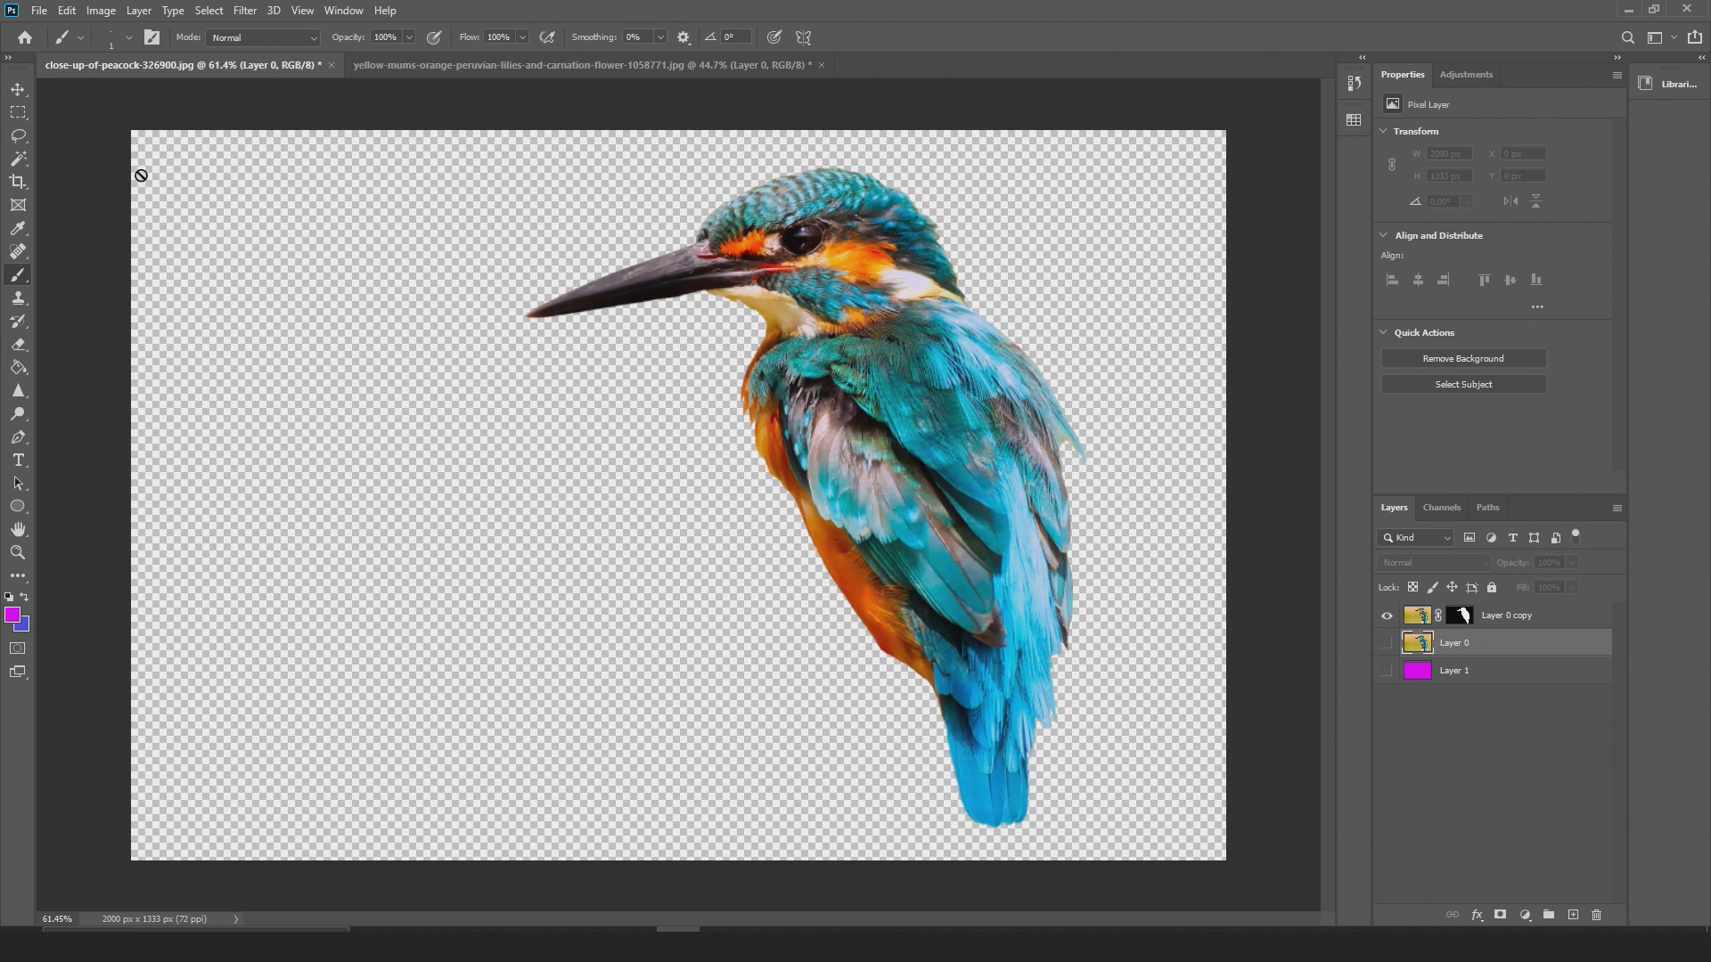
Draw a rectangle shape about 2188 by 693 px across the lower part of the canvas, extending past its edges
{"action": "left_click", "coordinate": [27, 507]}
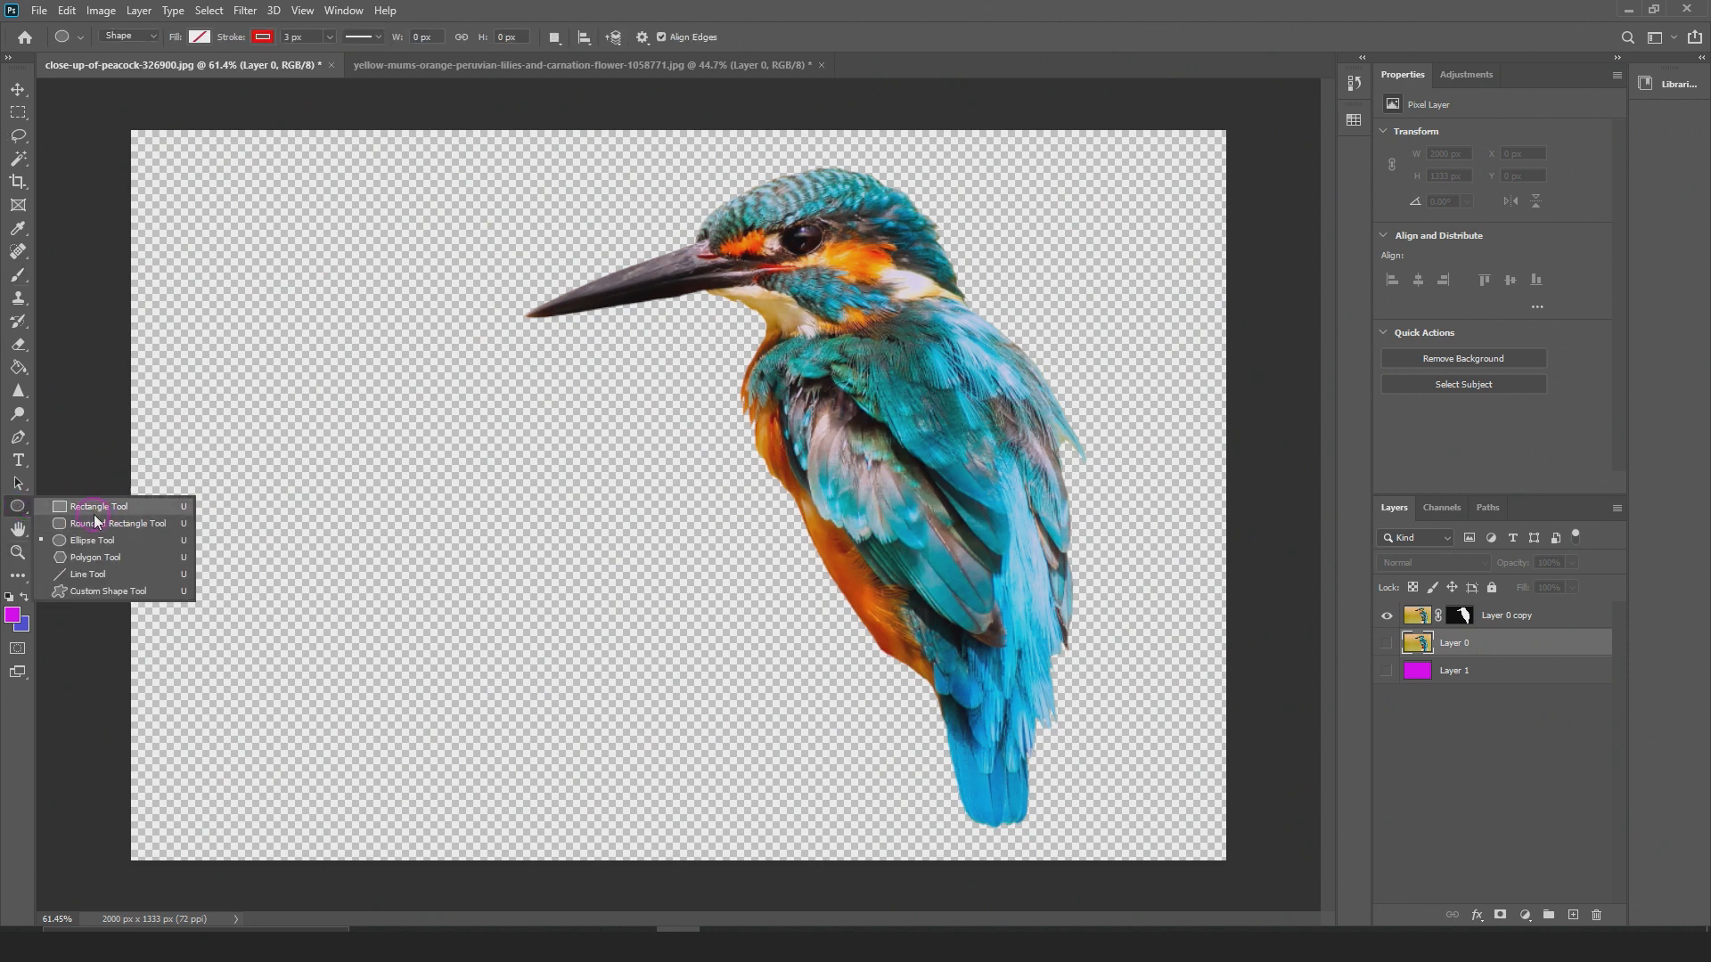
{"action": "left_click", "coordinate": [84, 509]}
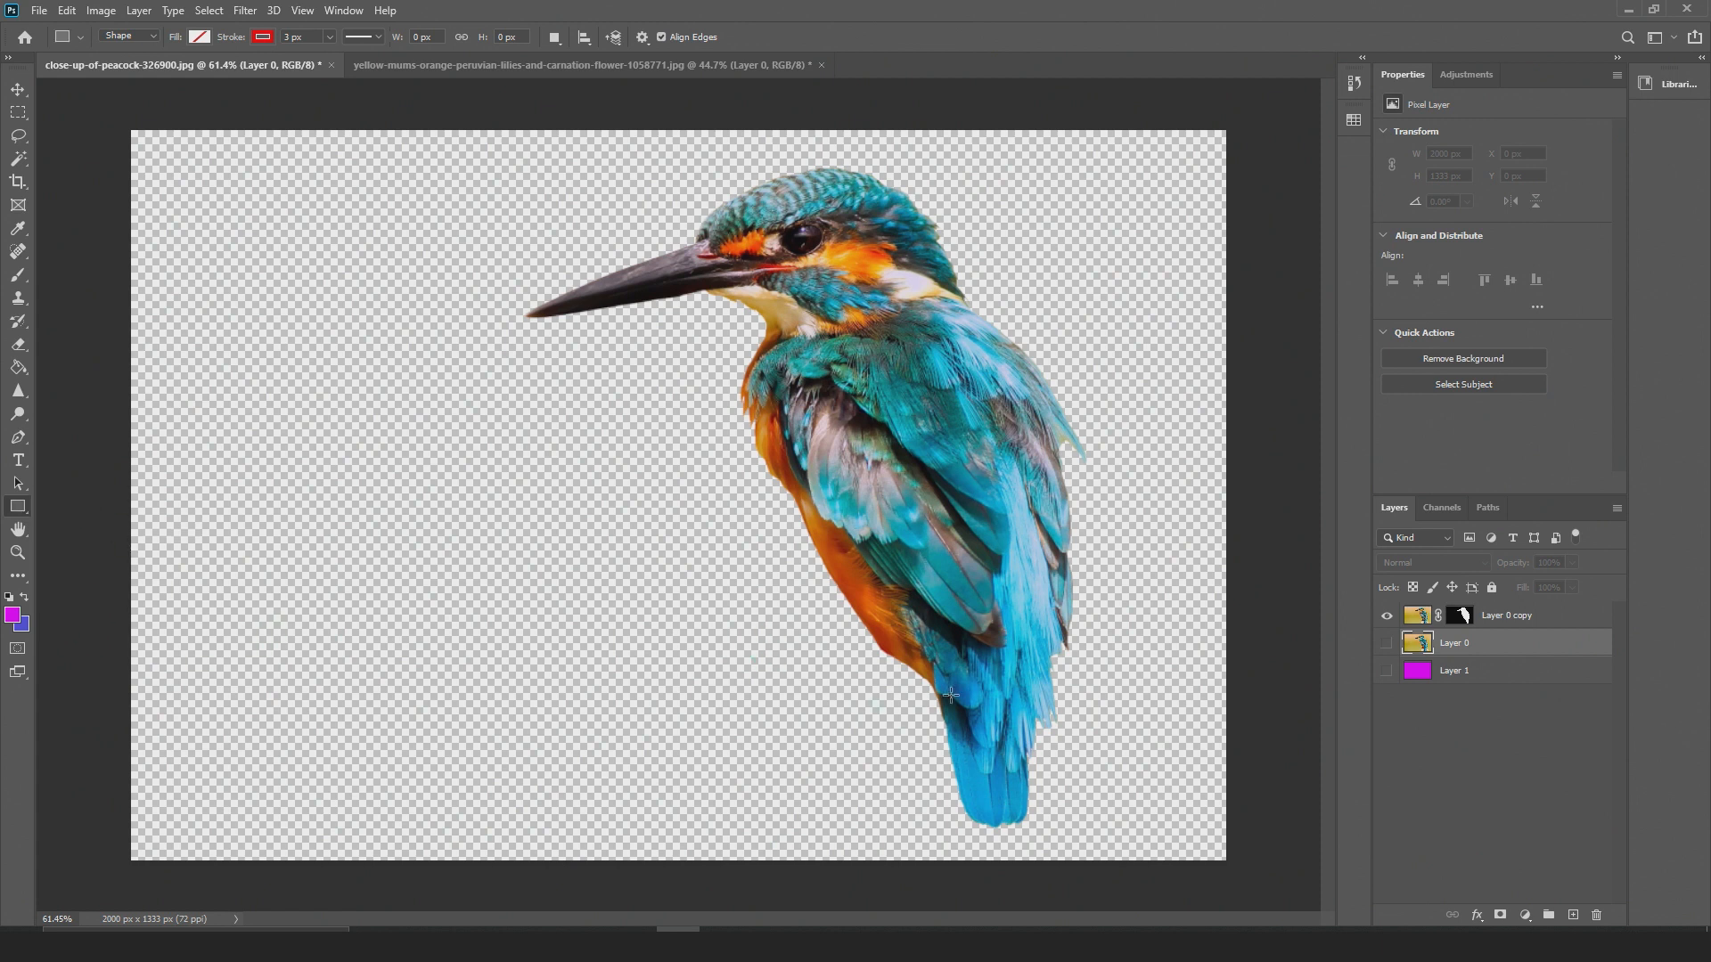
{"action": "left_click_drag", "start_coordinate": [114, 576], "coordinate": [1312, 954]}
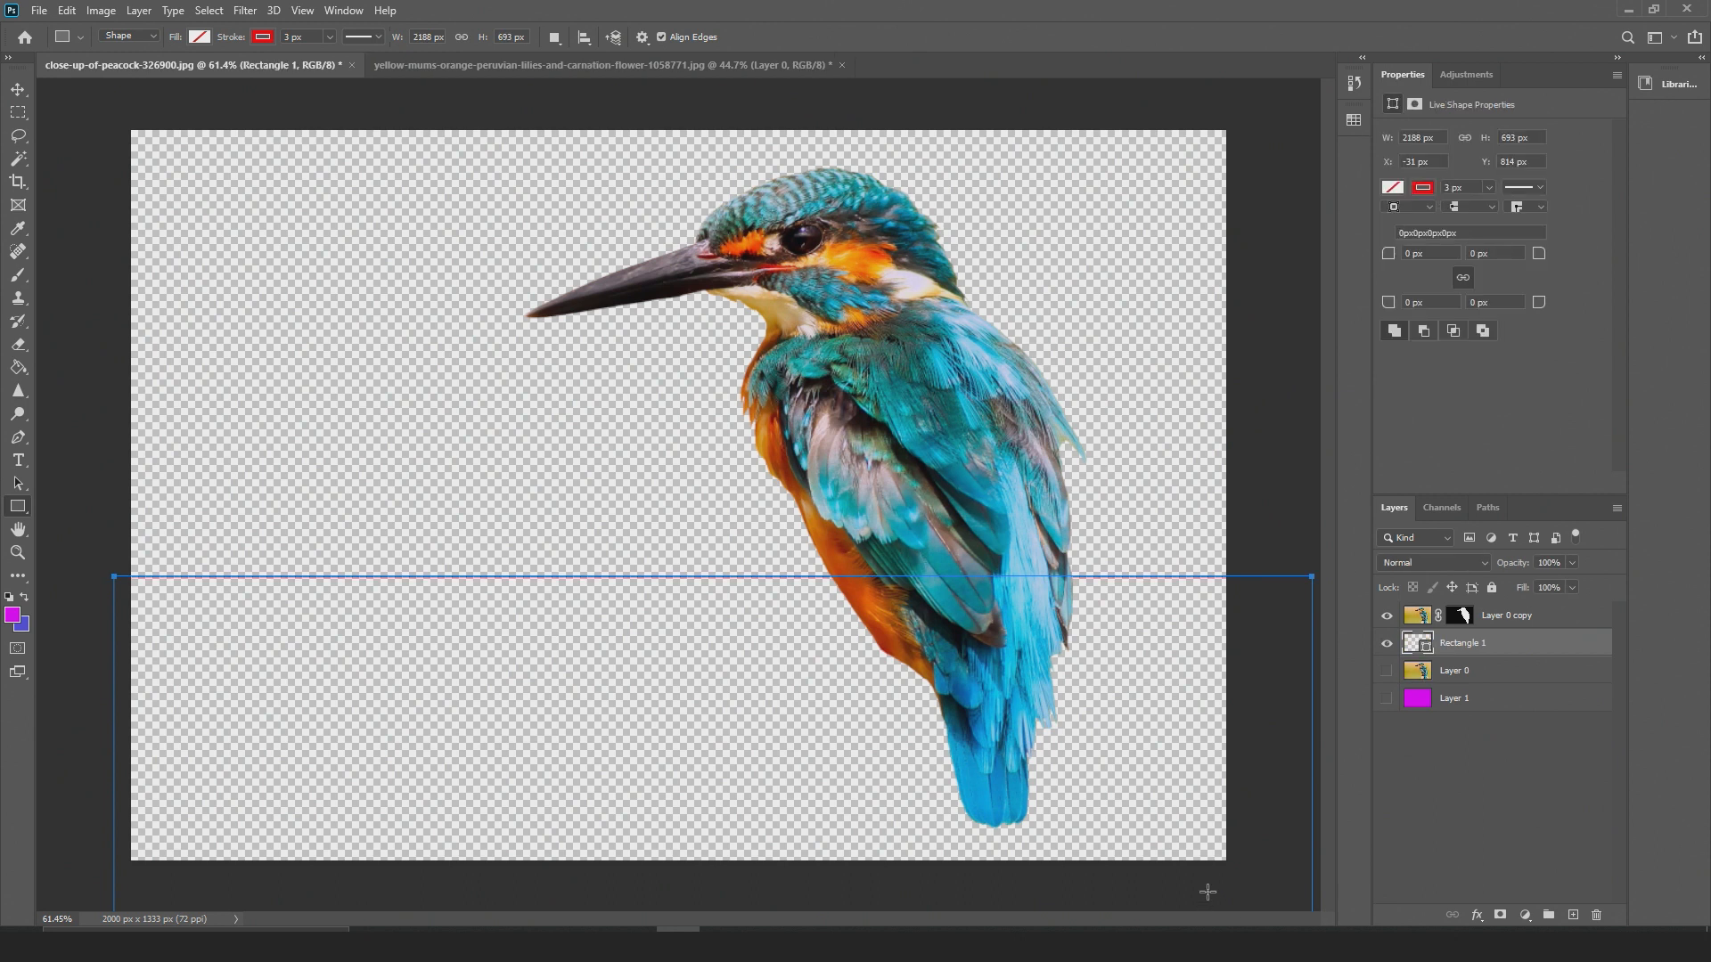
Remove the rectangle's stroke and fill it with the recently used magenta
{"action": "left_click", "coordinate": [257, 40]}
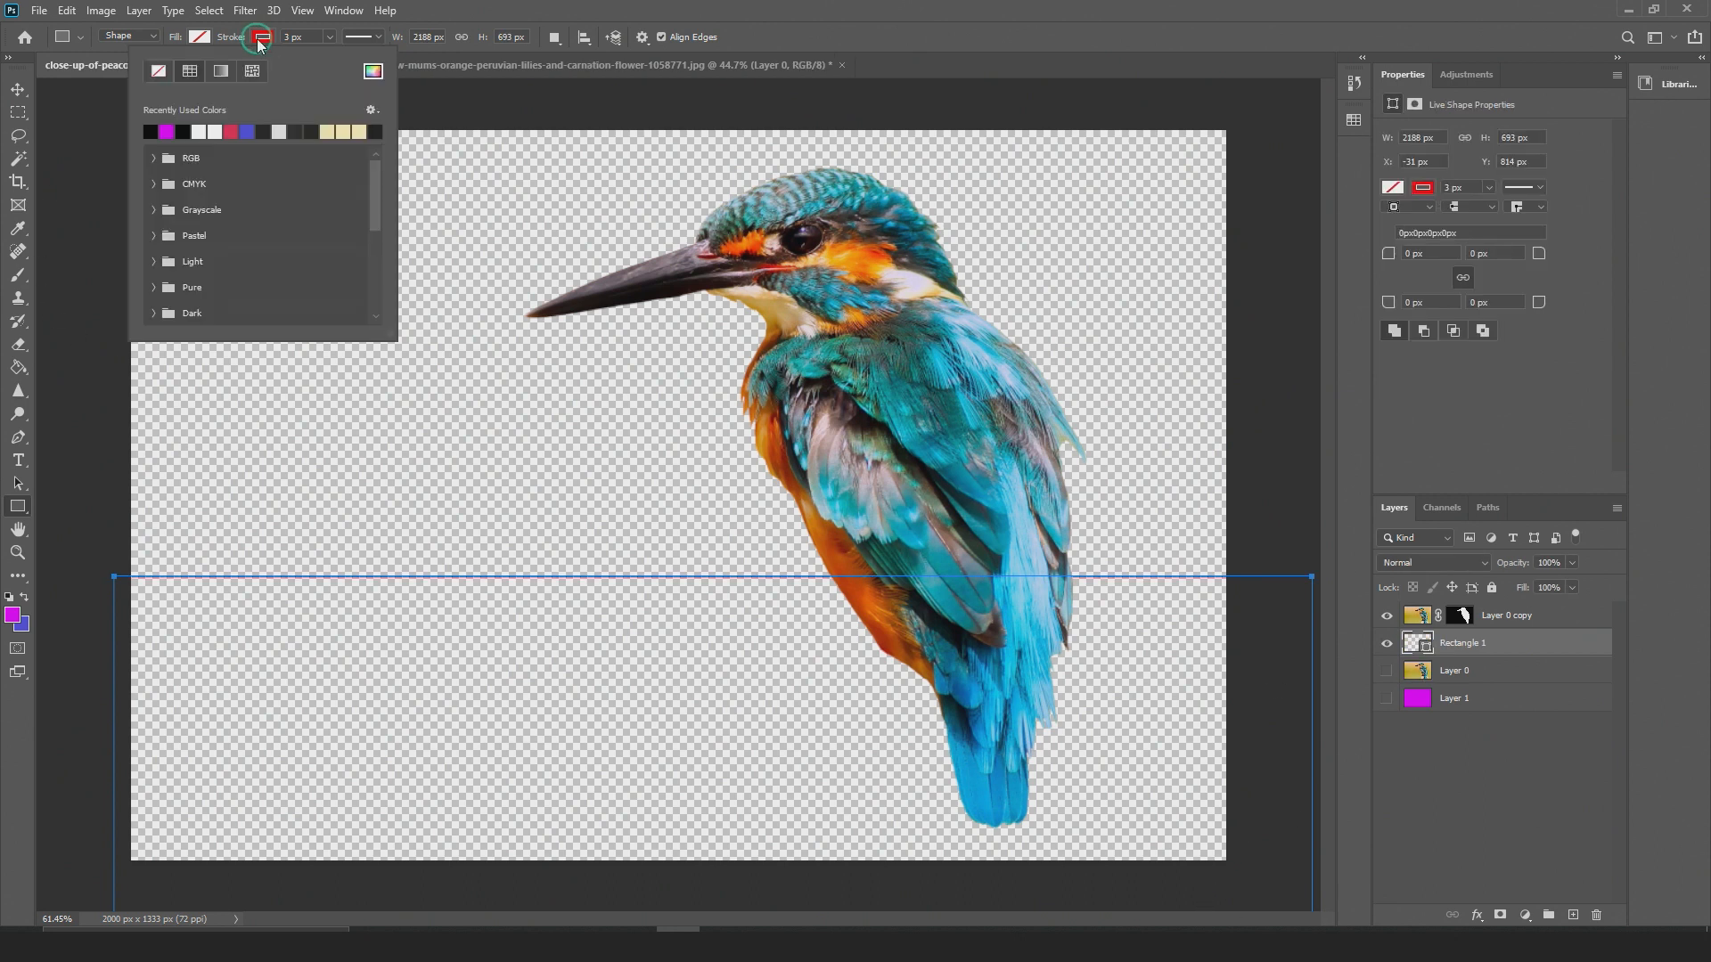
{"action": "left_click", "coordinate": [158, 71]}
{"action": "left_click", "coordinate": [198, 38]}
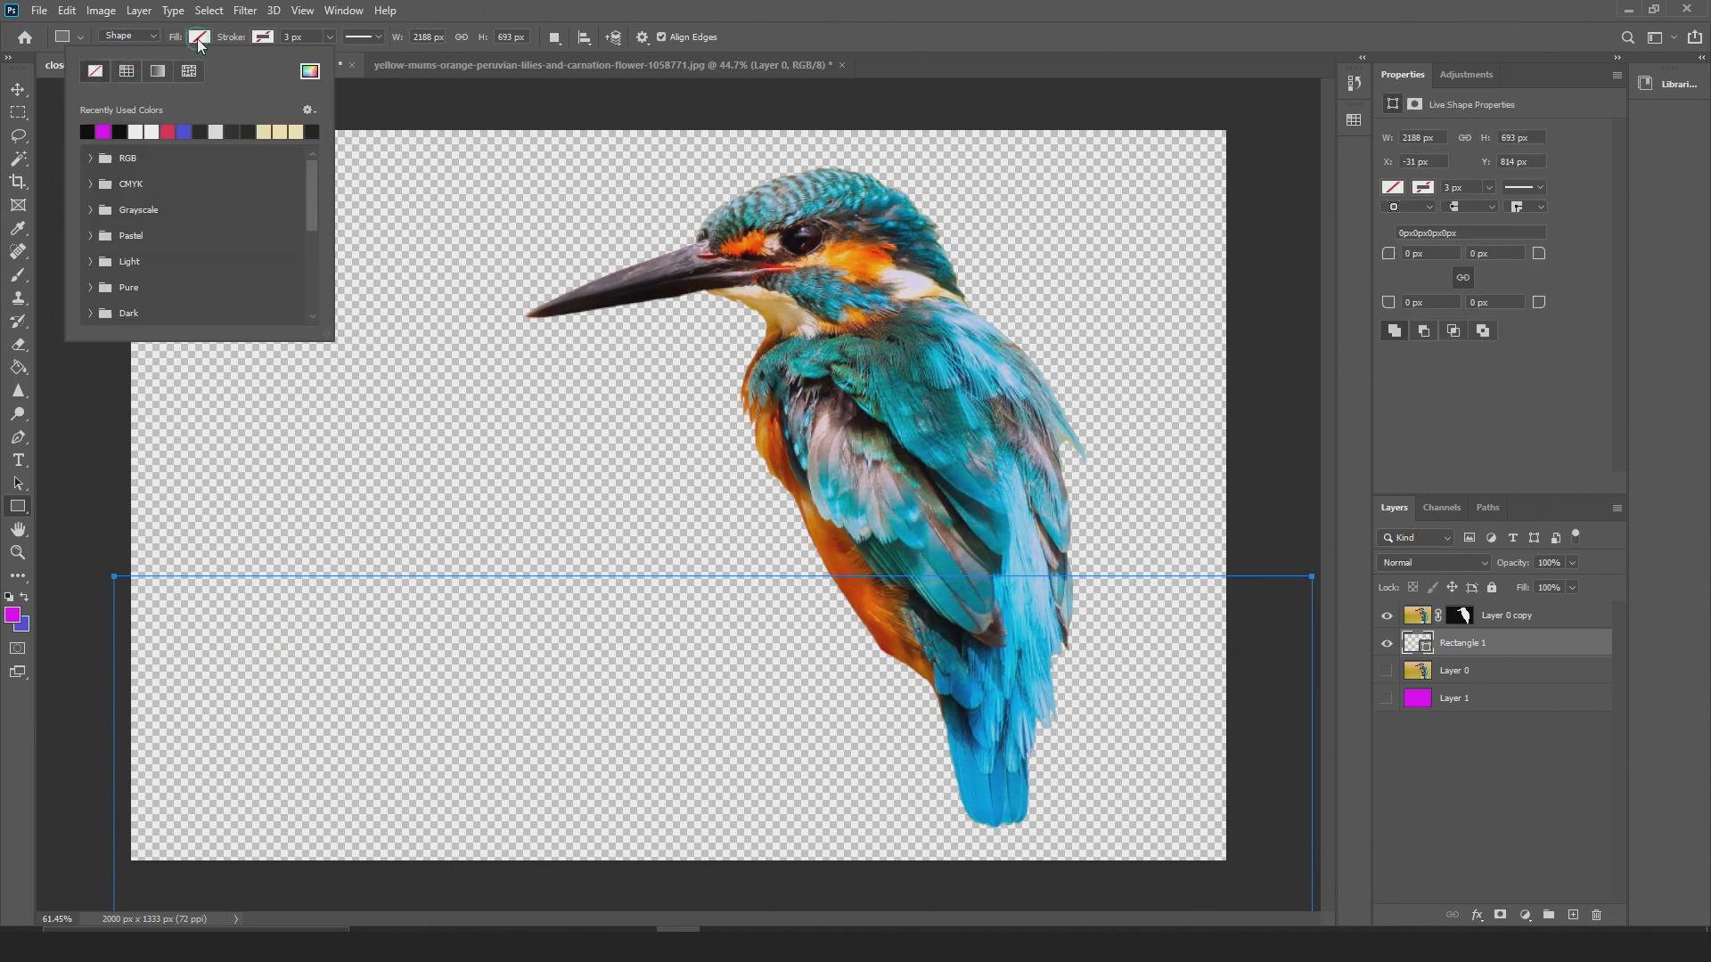
{"action": "left_click", "coordinate": [103, 132]}
{"action": "key", "text": "Return"}
Place the rectangle layer above Layer 0 copy and move the rectangle down to about Y 913 px
{"action": "key", "text": "v"}
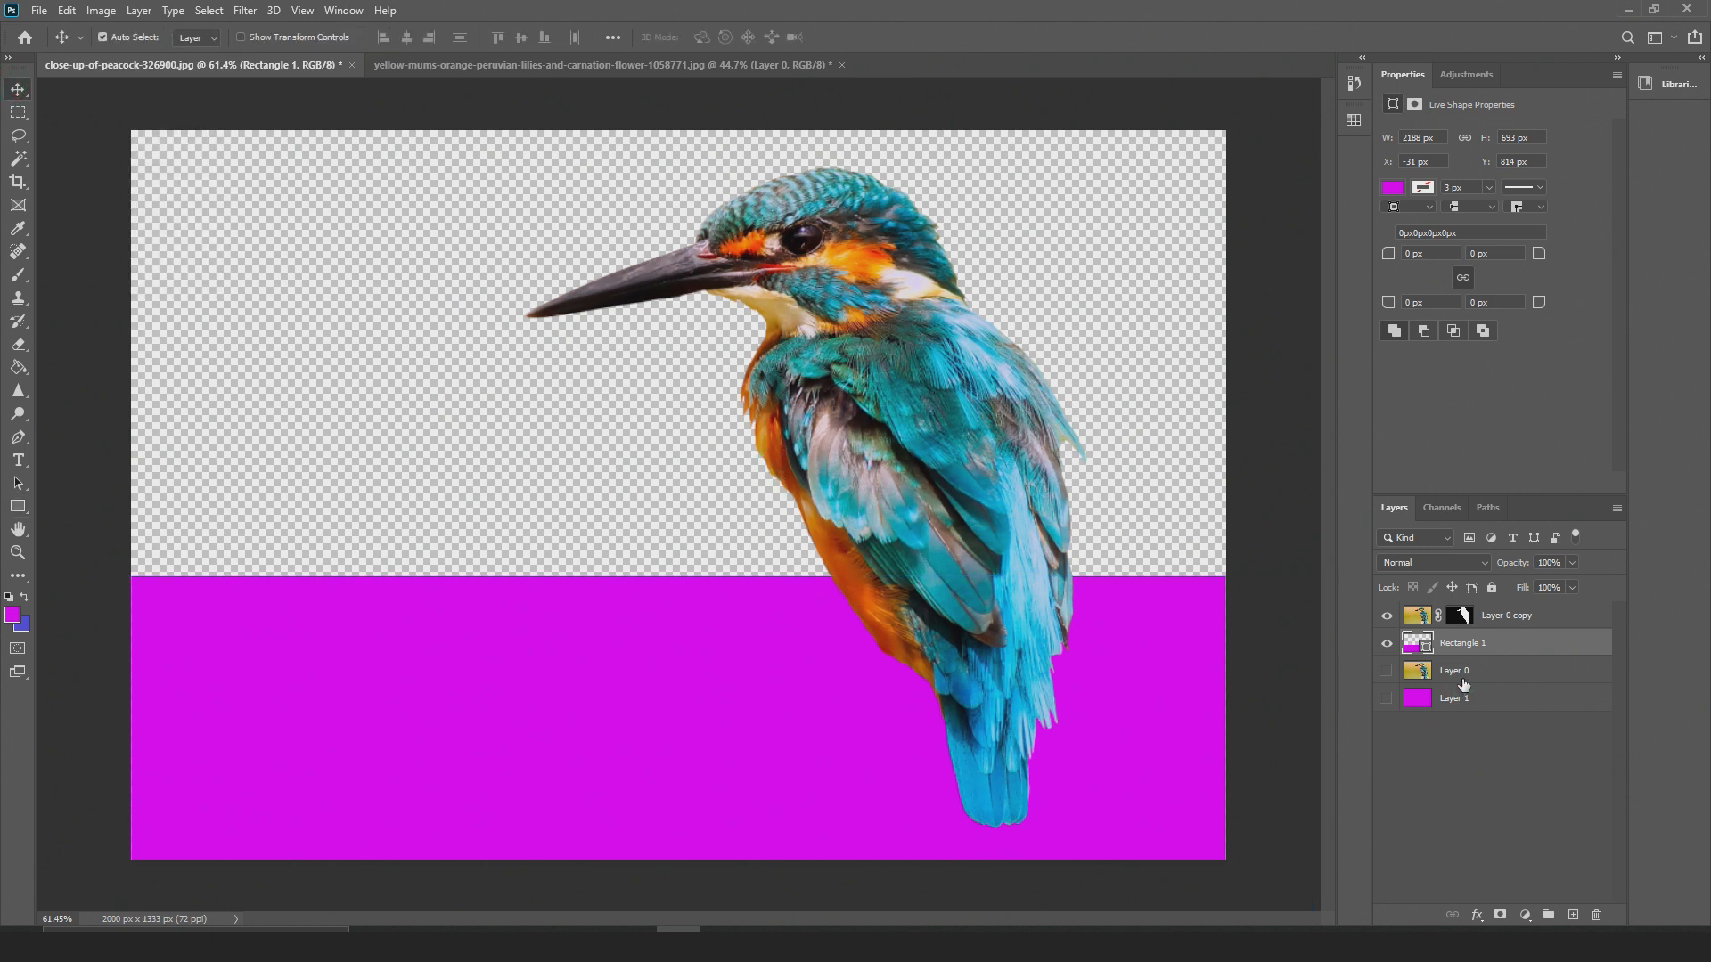
{"action": "left_click_drag", "start_coordinate": [1461, 645], "coordinate": [1461, 608]}
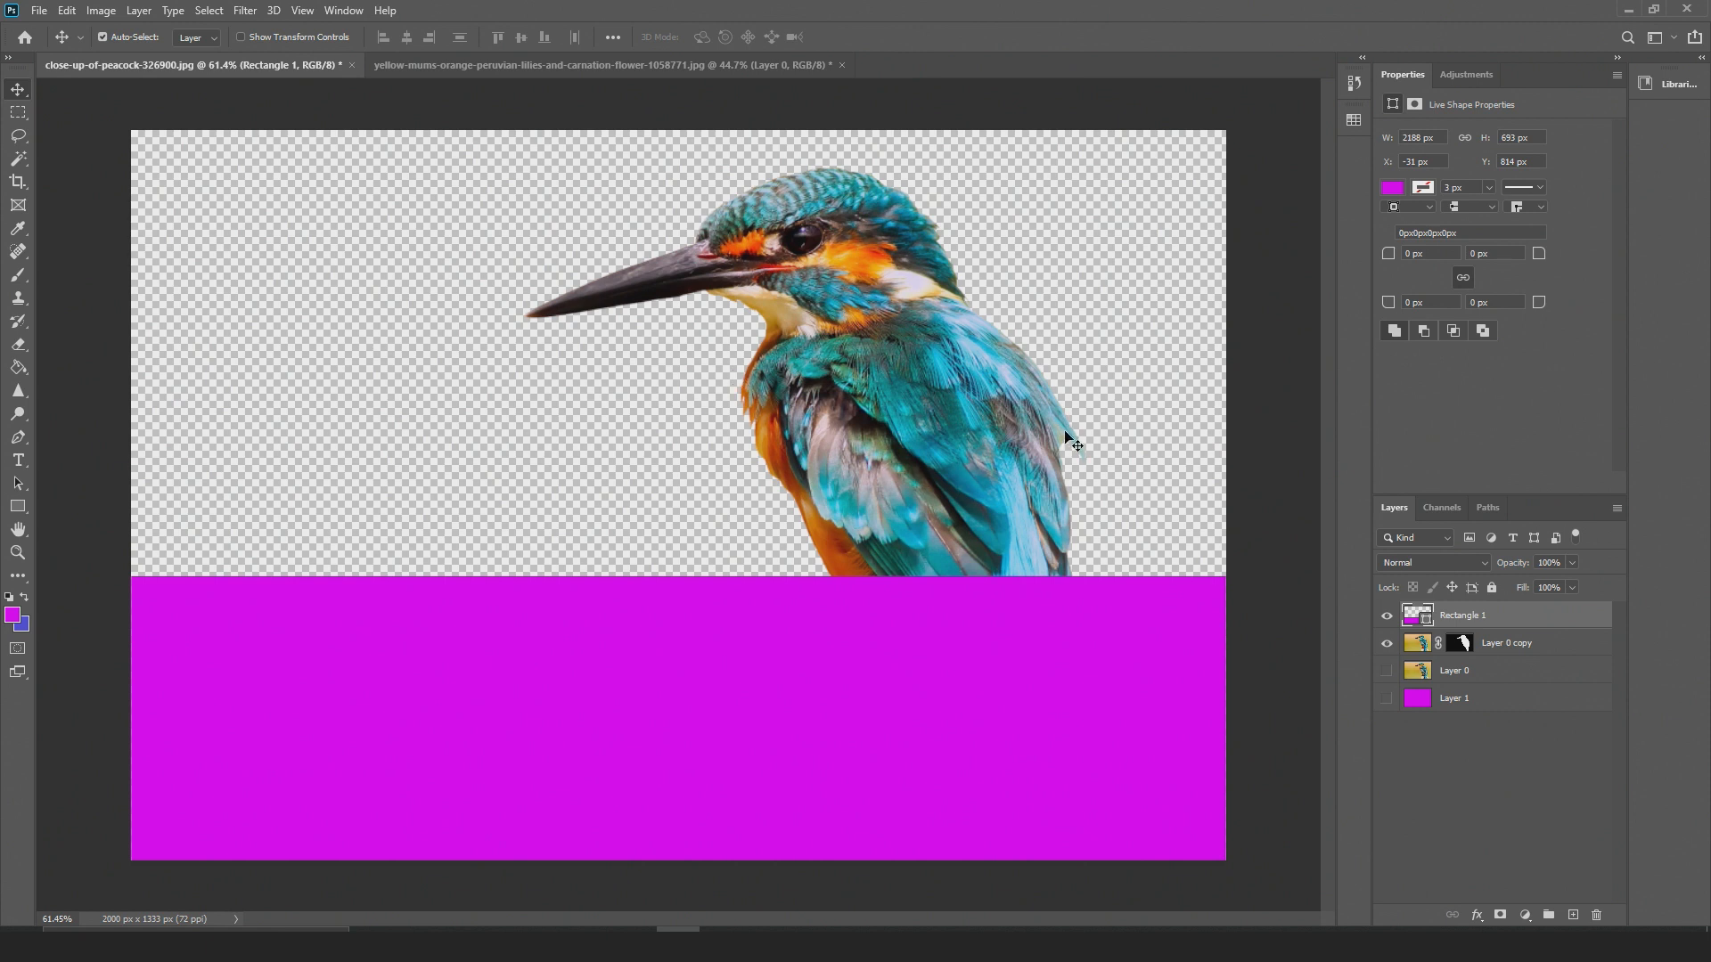
{"action": "left_click_drag", "start_coordinate": [1030, 706], "coordinate": [1031, 764]}
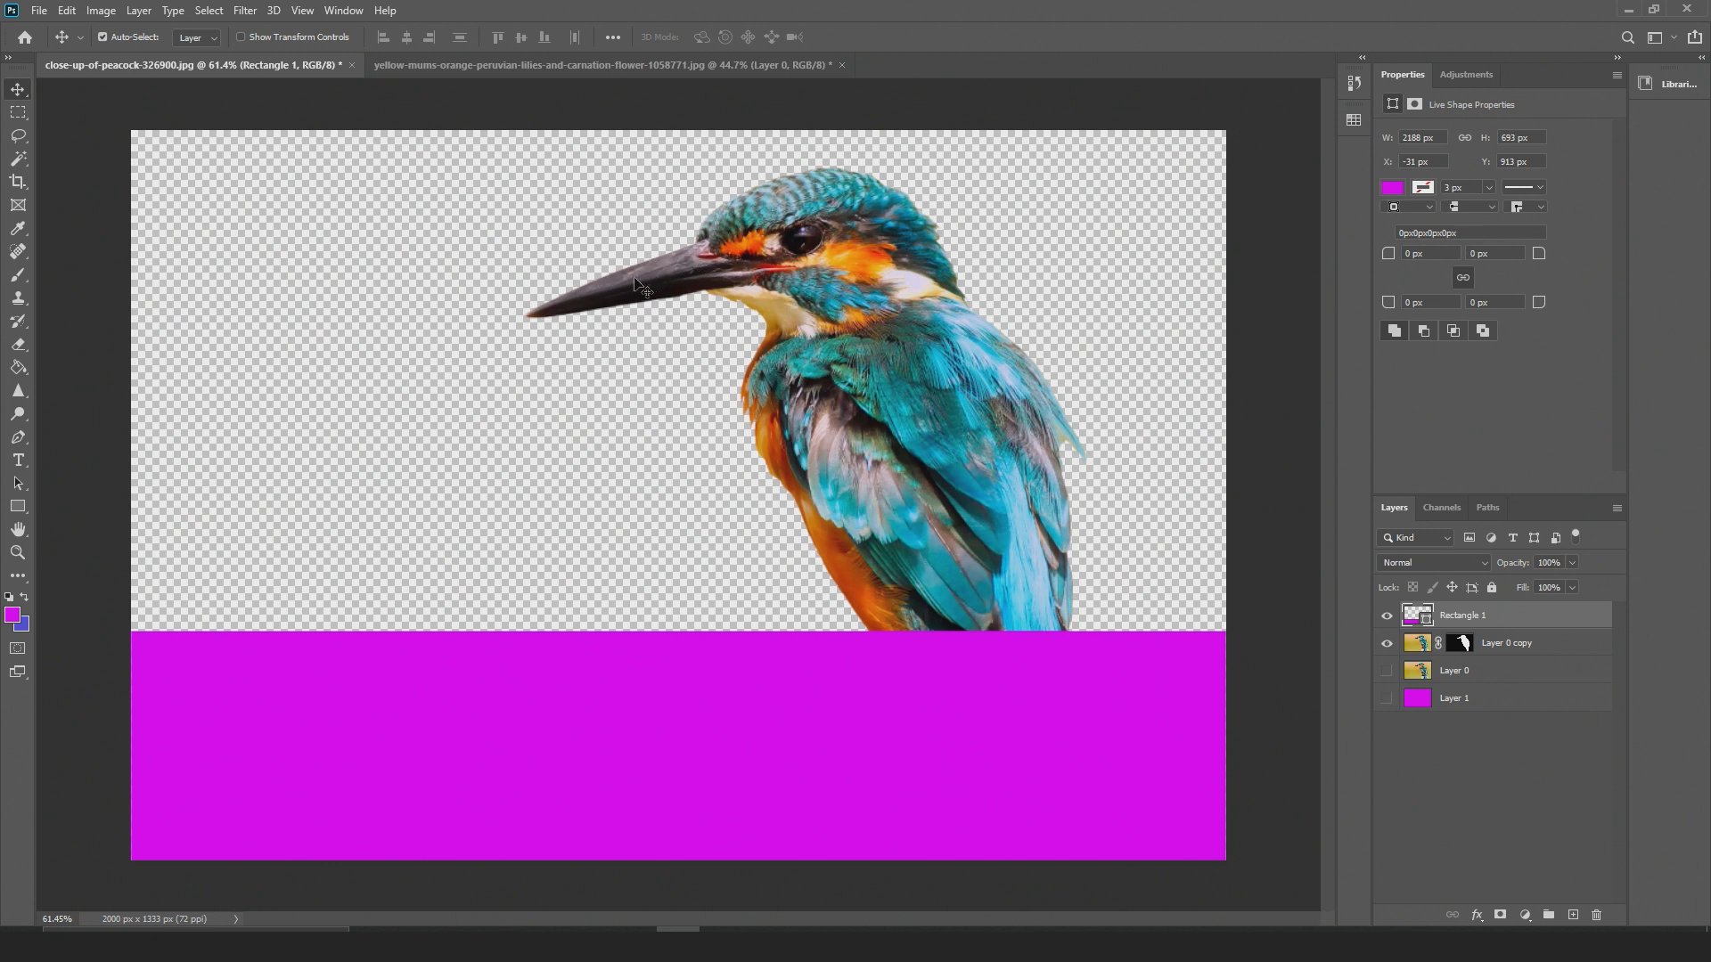
Paint with white on Layer 0 copy's mask to restore detail in the notch beneath the feather tip on the bird's back
{"action": "left_click", "coordinate": [1459, 644]}
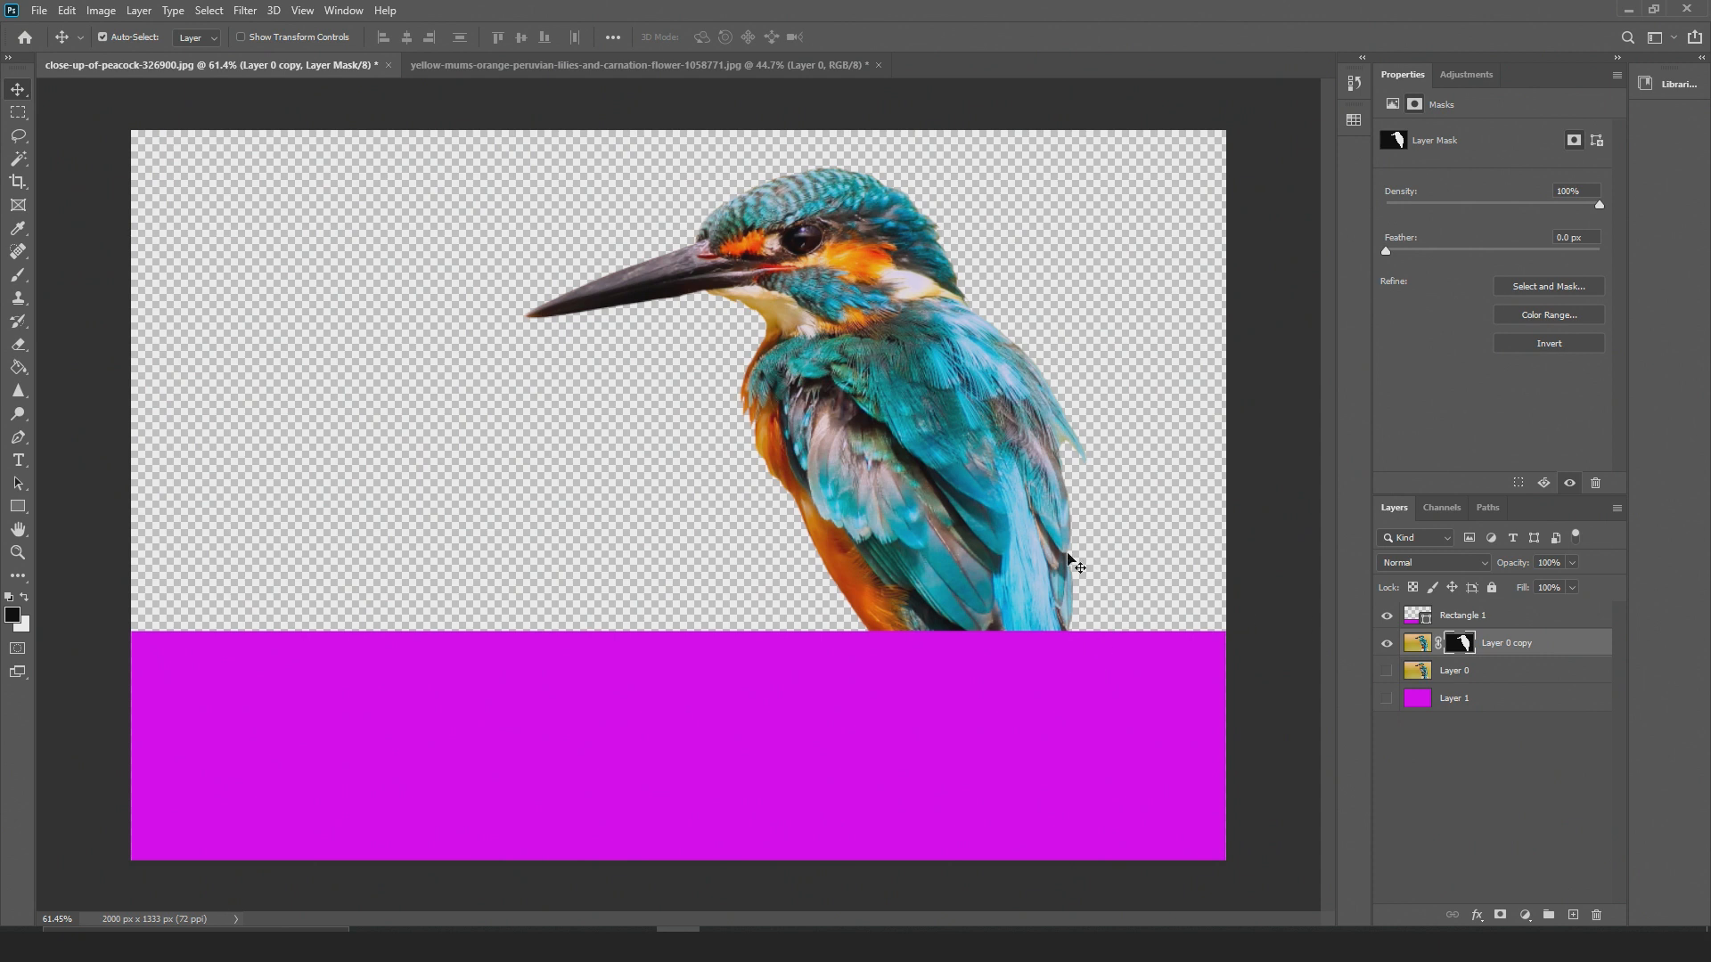
{"action": "scroll", "coordinate": [1080, 453], "scroll_direction": "up", "scroll_amount": 4}
{"action": "scroll", "coordinate": [1084, 446], "scroll_direction": "up", "scroll_amount": 9}
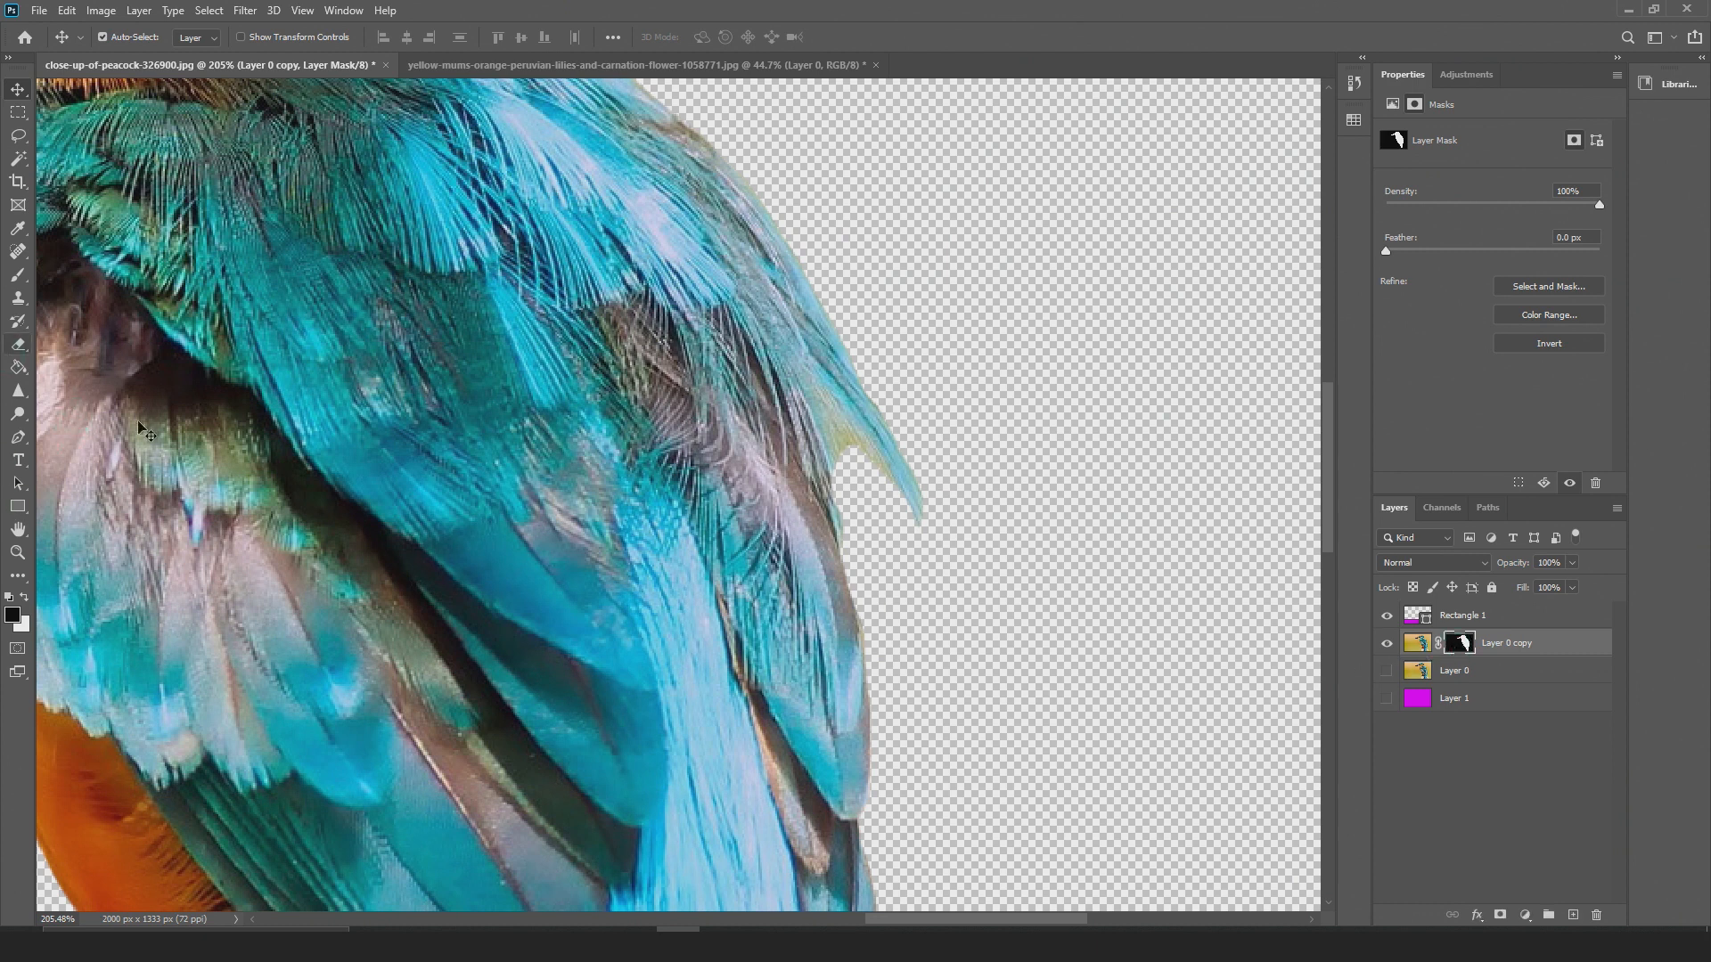
{"action": "key", "text": "b"}
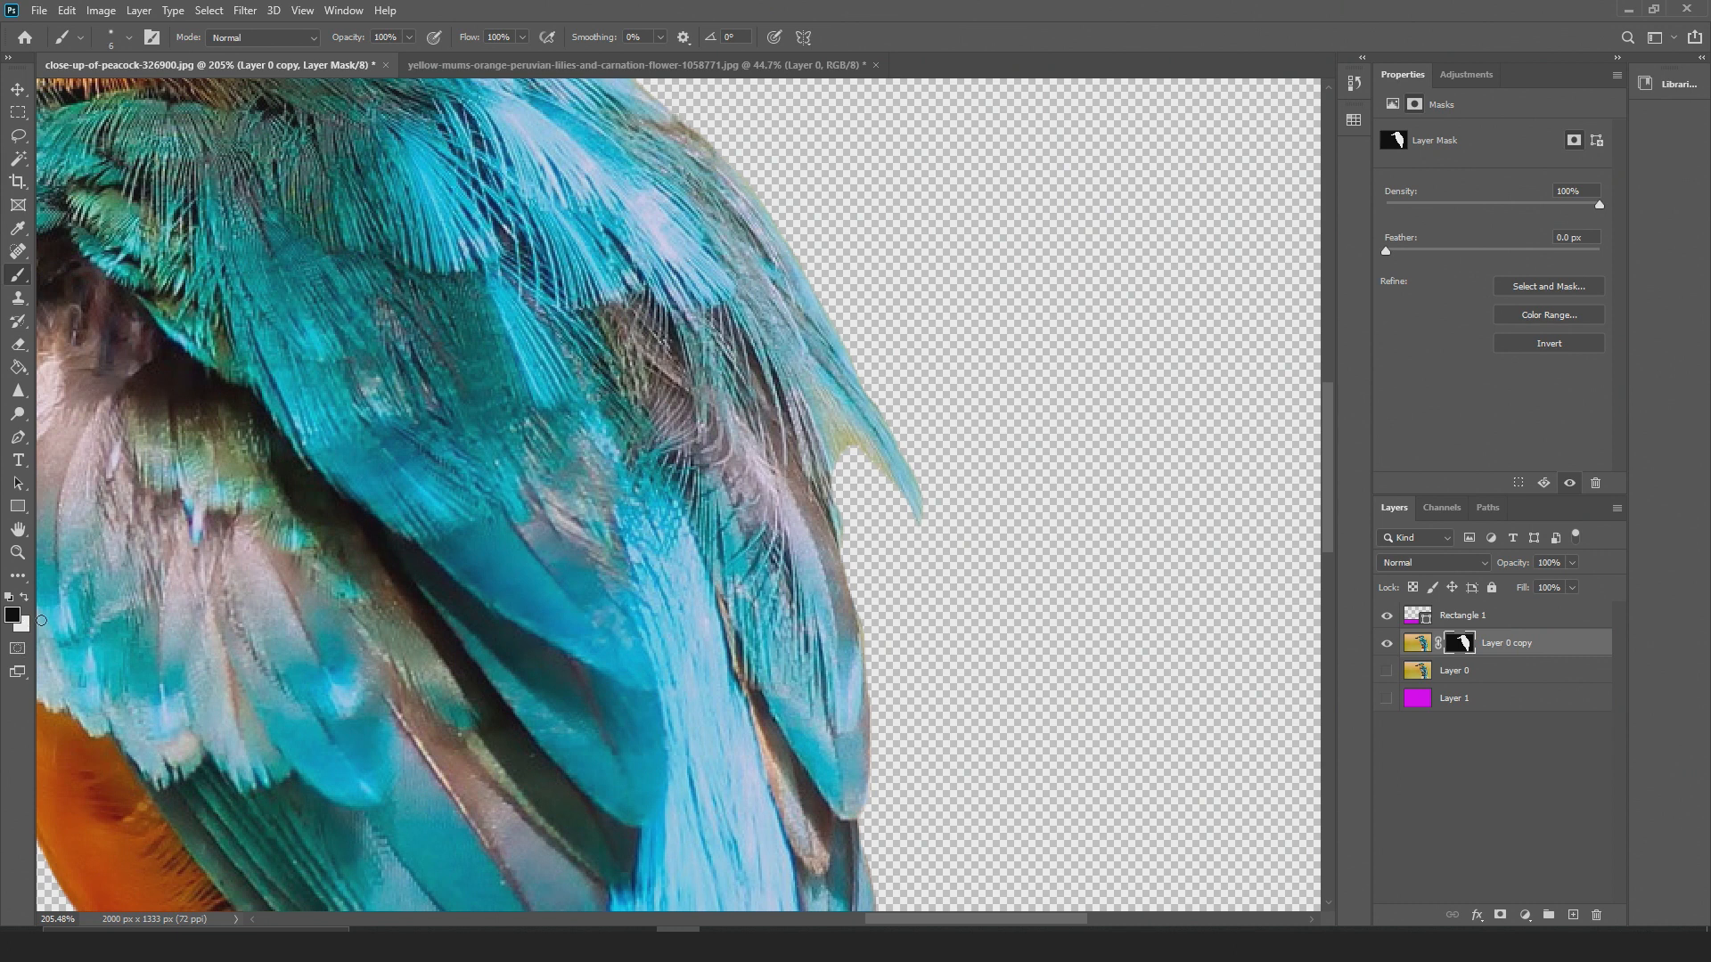
{"action": "scroll", "coordinate": [883, 468], "scroll_direction": "up", "scroll_amount": 6, "text": "alt"}
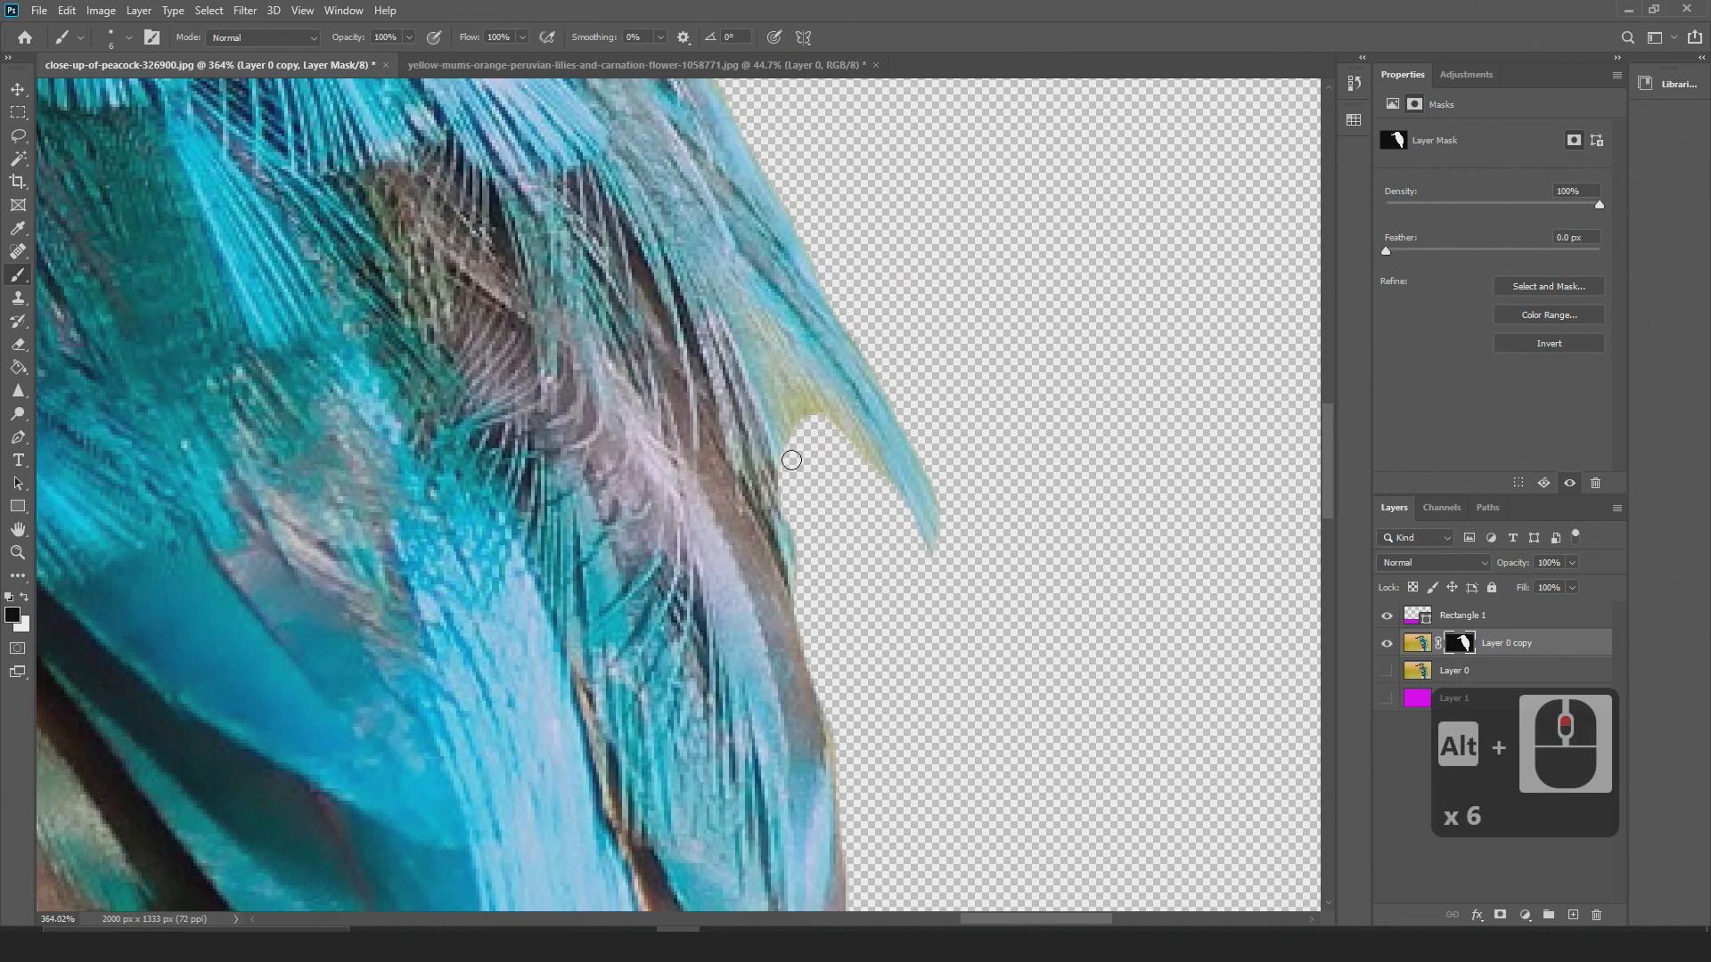
{"action": "key", "text": "x"}
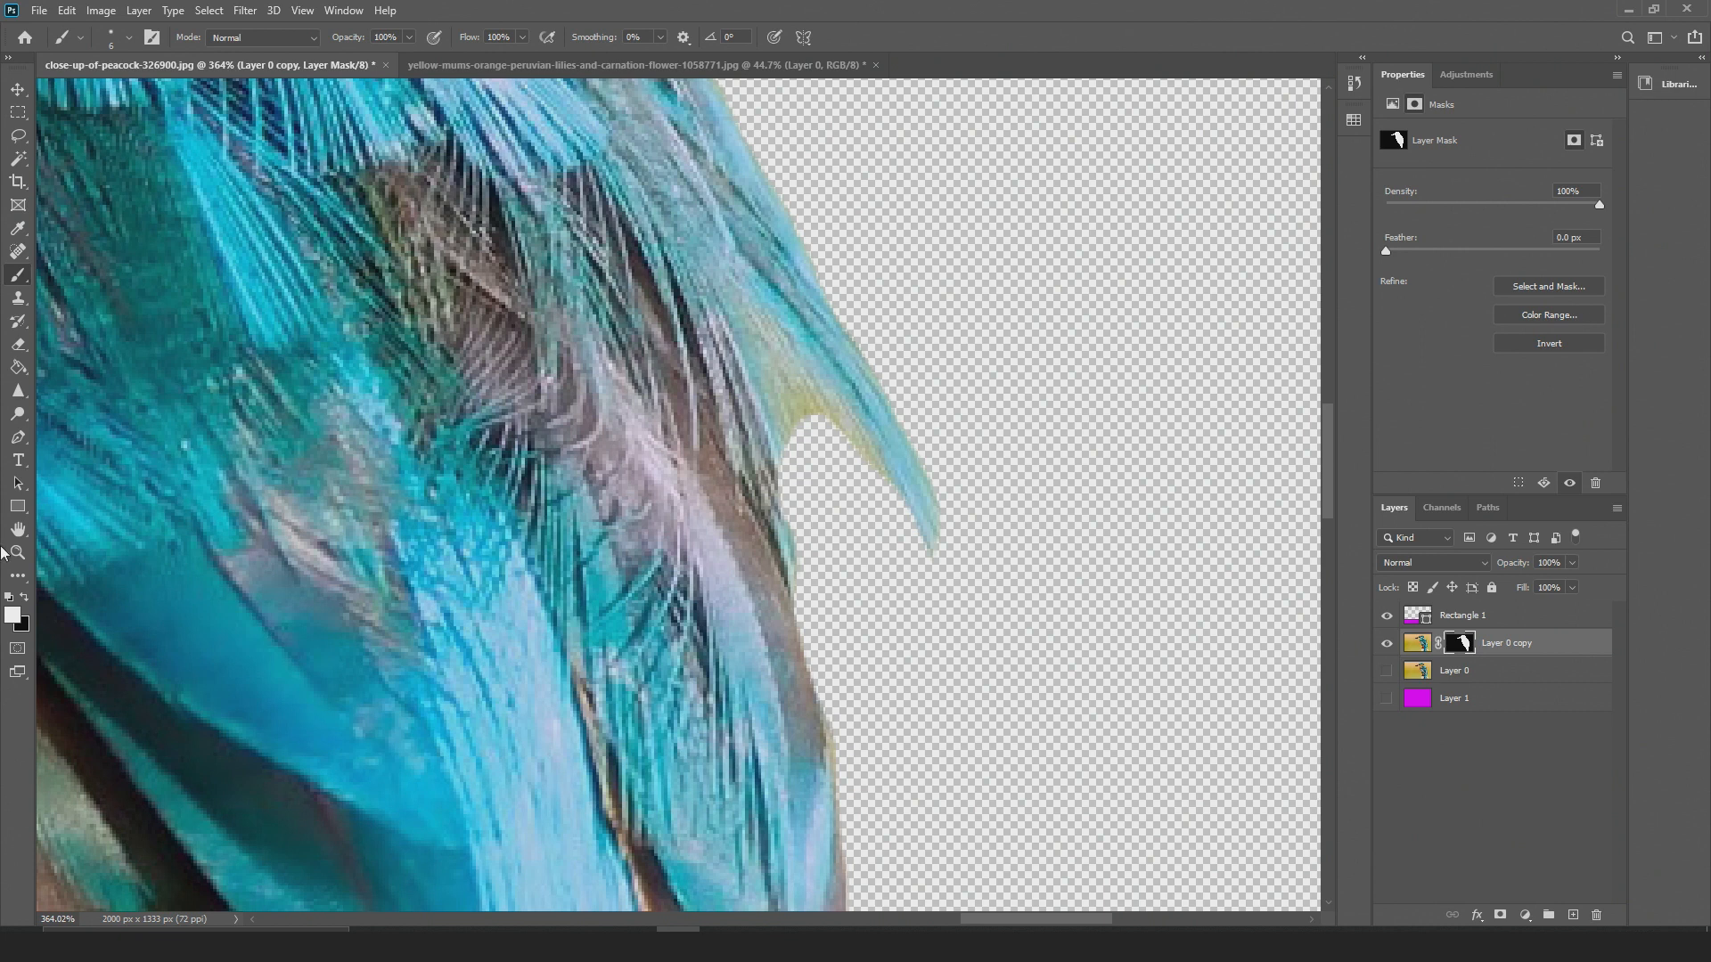
{"action": "mouse_move", "coordinate": [809, 413]}
{"action": "left_mouse_down"}
{"action": "mouse_move", "coordinate": [894, 490]}
{"action": "mouse_move", "coordinate": [841, 473]}
{"action": "mouse_move", "coordinate": [830, 443]}
{"action": "mouse_move", "coordinate": [786, 471]}
{"action": "mouse_move", "coordinate": [803, 505]}
{"action": "mouse_move", "coordinate": [791, 528]}
{"action": "mouse_move", "coordinate": [828, 534]}
{"action": "mouse_move", "coordinate": [829, 577]}
{"action": "mouse_move", "coordinate": [892, 510]}
{"action": "mouse_move", "coordinate": [920, 529]}
{"action": "mouse_move", "coordinate": [919, 555]}
{"action": "mouse_move", "coordinate": [866, 585]}
{"action": "mouse_move", "coordinate": [806, 511]}
{"action": "mouse_move", "coordinate": [800, 491]}
{"action": "mouse_move", "coordinate": [846, 436]}
{"action": "mouse_move", "coordinate": [835, 526]}
{"action": "left_mouse_up"}
Paint with black on the mask to hide the excess background in the notch beneath the feather tip
{"action": "key", "text": "x"}
{"action": "mouse_move", "coordinate": [851, 595]}
{"action": "left_mouse_down"}
{"action": "mouse_move", "coordinate": [916, 570]}
{"action": "mouse_move", "coordinate": [887, 552]}
{"action": "mouse_move", "coordinate": [831, 443]}
{"action": "mouse_move", "coordinate": [841, 476]}
{"action": "mouse_move", "coordinate": [805, 495]}
{"action": "mouse_move", "coordinate": [830, 533]}
{"action": "mouse_move", "coordinate": [840, 502]}
{"action": "mouse_move", "coordinate": [864, 548]}
{"action": "mouse_move", "coordinate": [833, 597]}
{"action": "mouse_move", "coordinate": [821, 556]}
{"action": "mouse_move", "coordinate": [811, 579]}
{"action": "mouse_move", "coordinate": [829, 607]}
{"action": "mouse_move", "coordinate": [804, 578]}
{"action": "mouse_move", "coordinate": [802, 478]}
{"action": "mouse_move", "coordinate": [829, 434]}
{"action": "mouse_move", "coordinate": [795, 483]}
{"action": "mouse_move", "coordinate": [820, 551]}
{"action": "mouse_move", "coordinate": [828, 433]}
{"action": "mouse_move", "coordinate": [911, 579]}
{"action": "mouse_move", "coordinate": [824, 426]}
{"action": "mouse_move", "coordinate": [814, 456]}
{"action": "mouse_move", "coordinate": [848, 482]}
{"action": "left_mouse_up"}
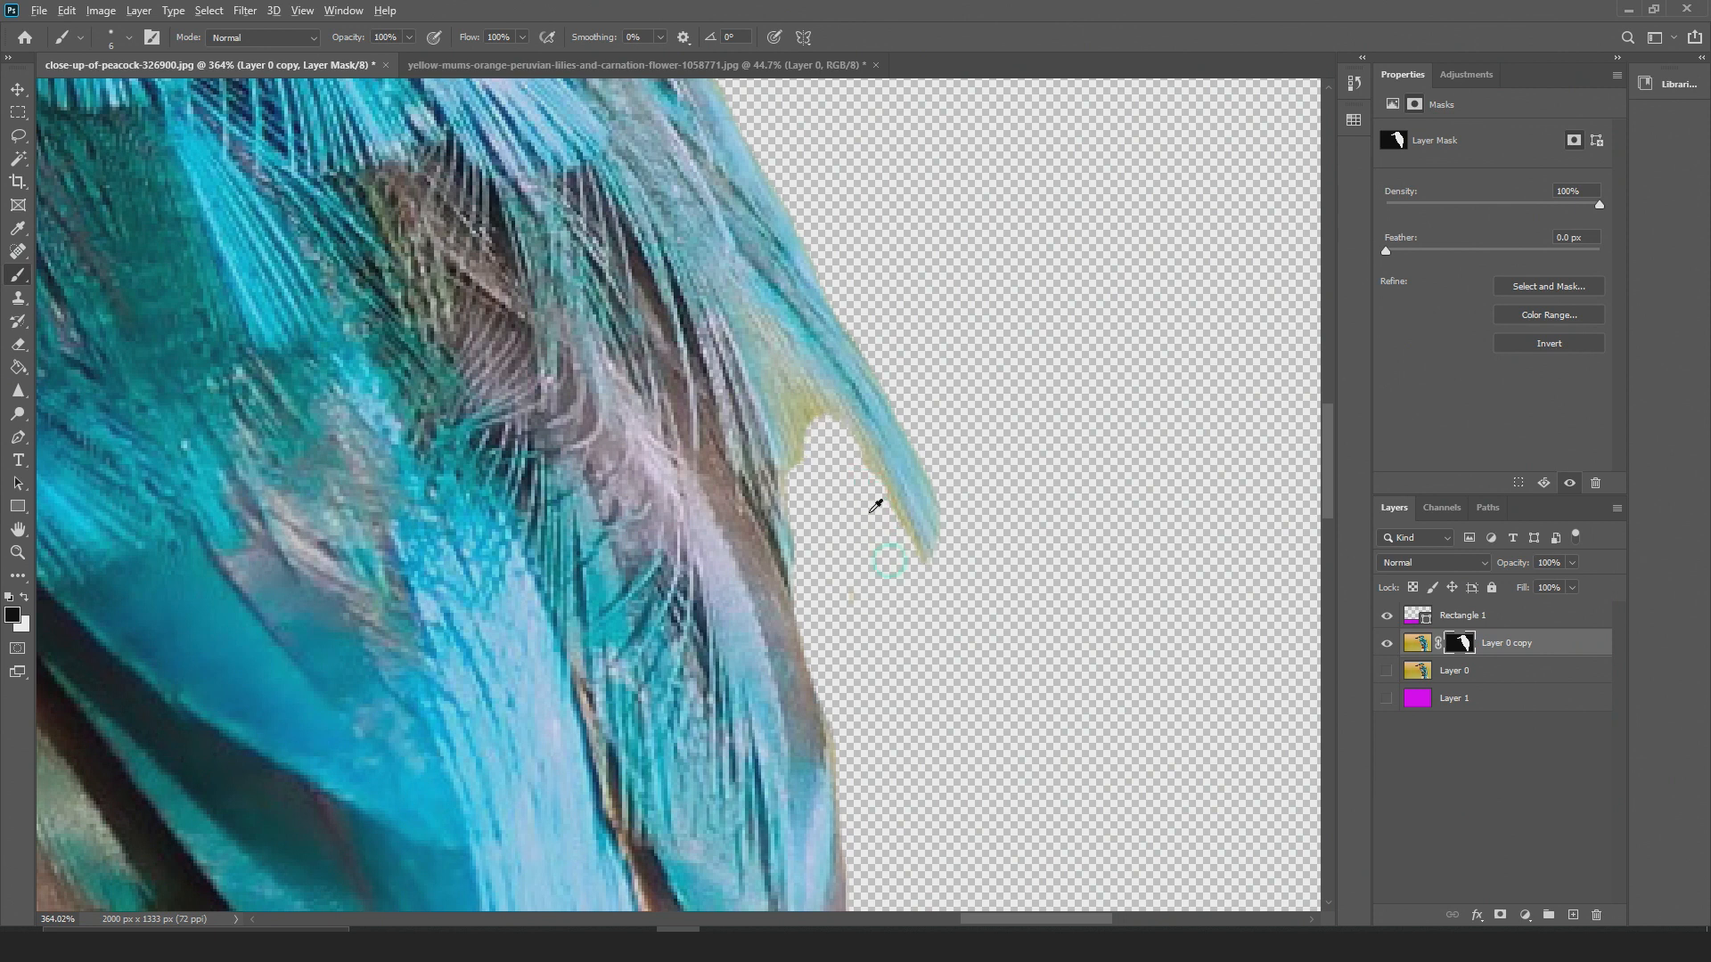
{"action": "scroll", "coordinate": [874, 508], "scroll_direction": "down", "scroll_amount": 18}
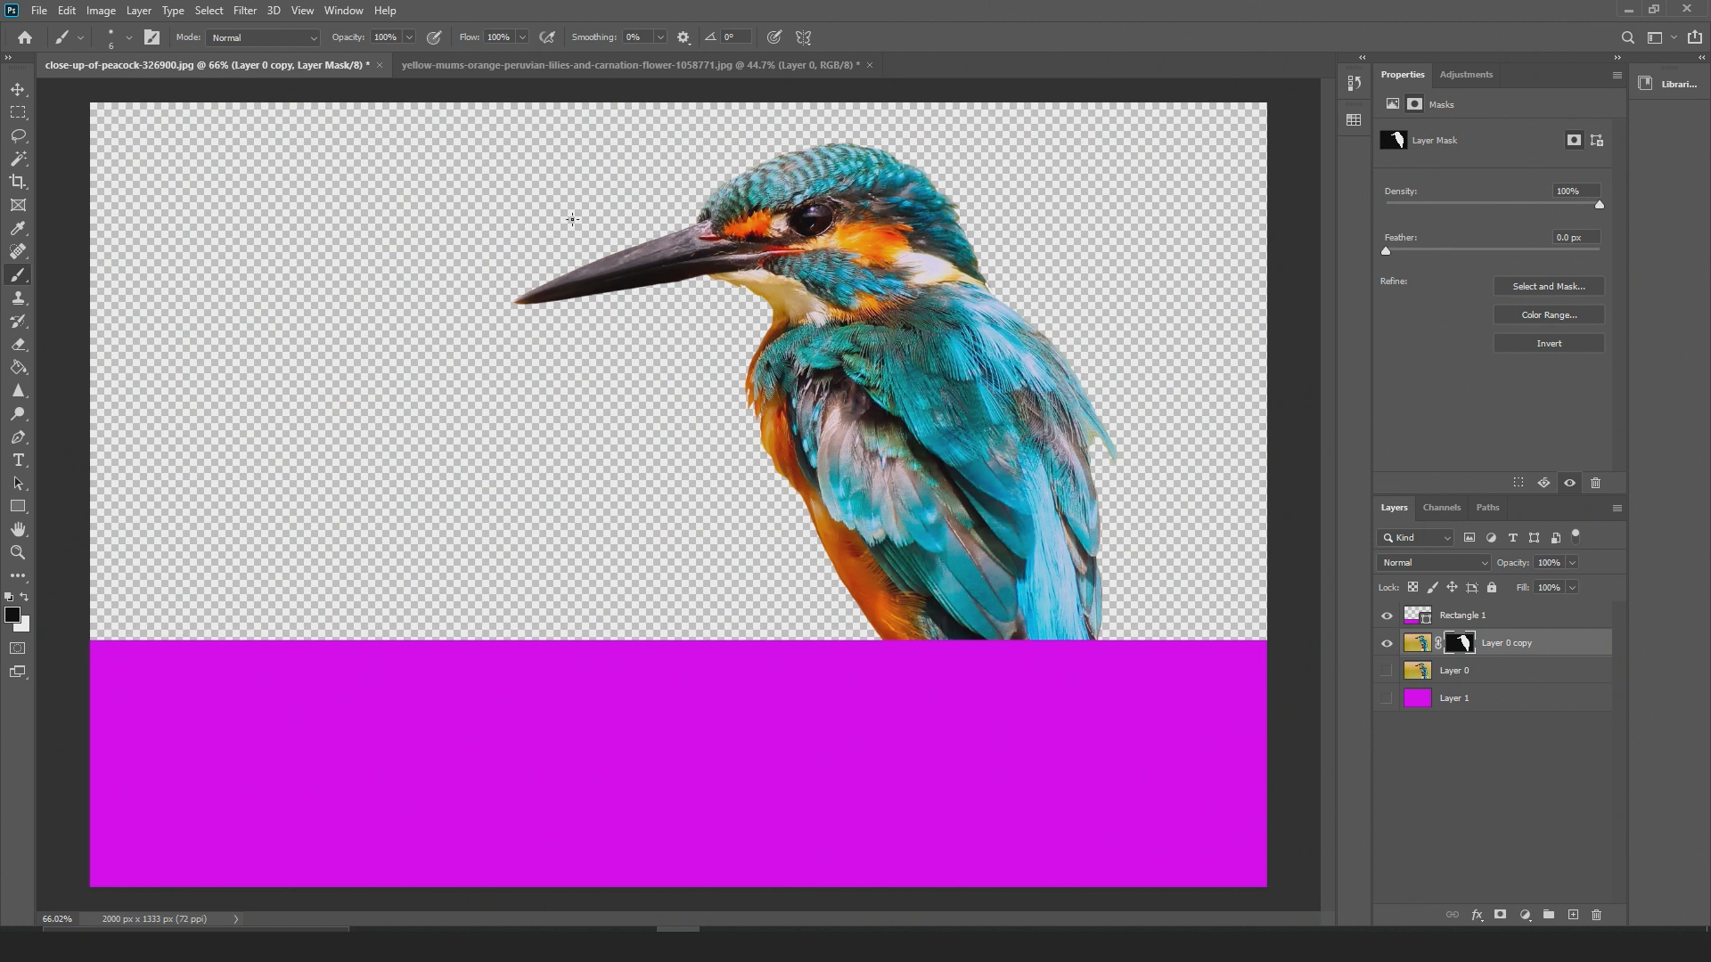
Switch to the yellow-mums flower document, activate the Move tool and display the photo's color channels
{"action": "left_click", "coordinate": [536, 75]}
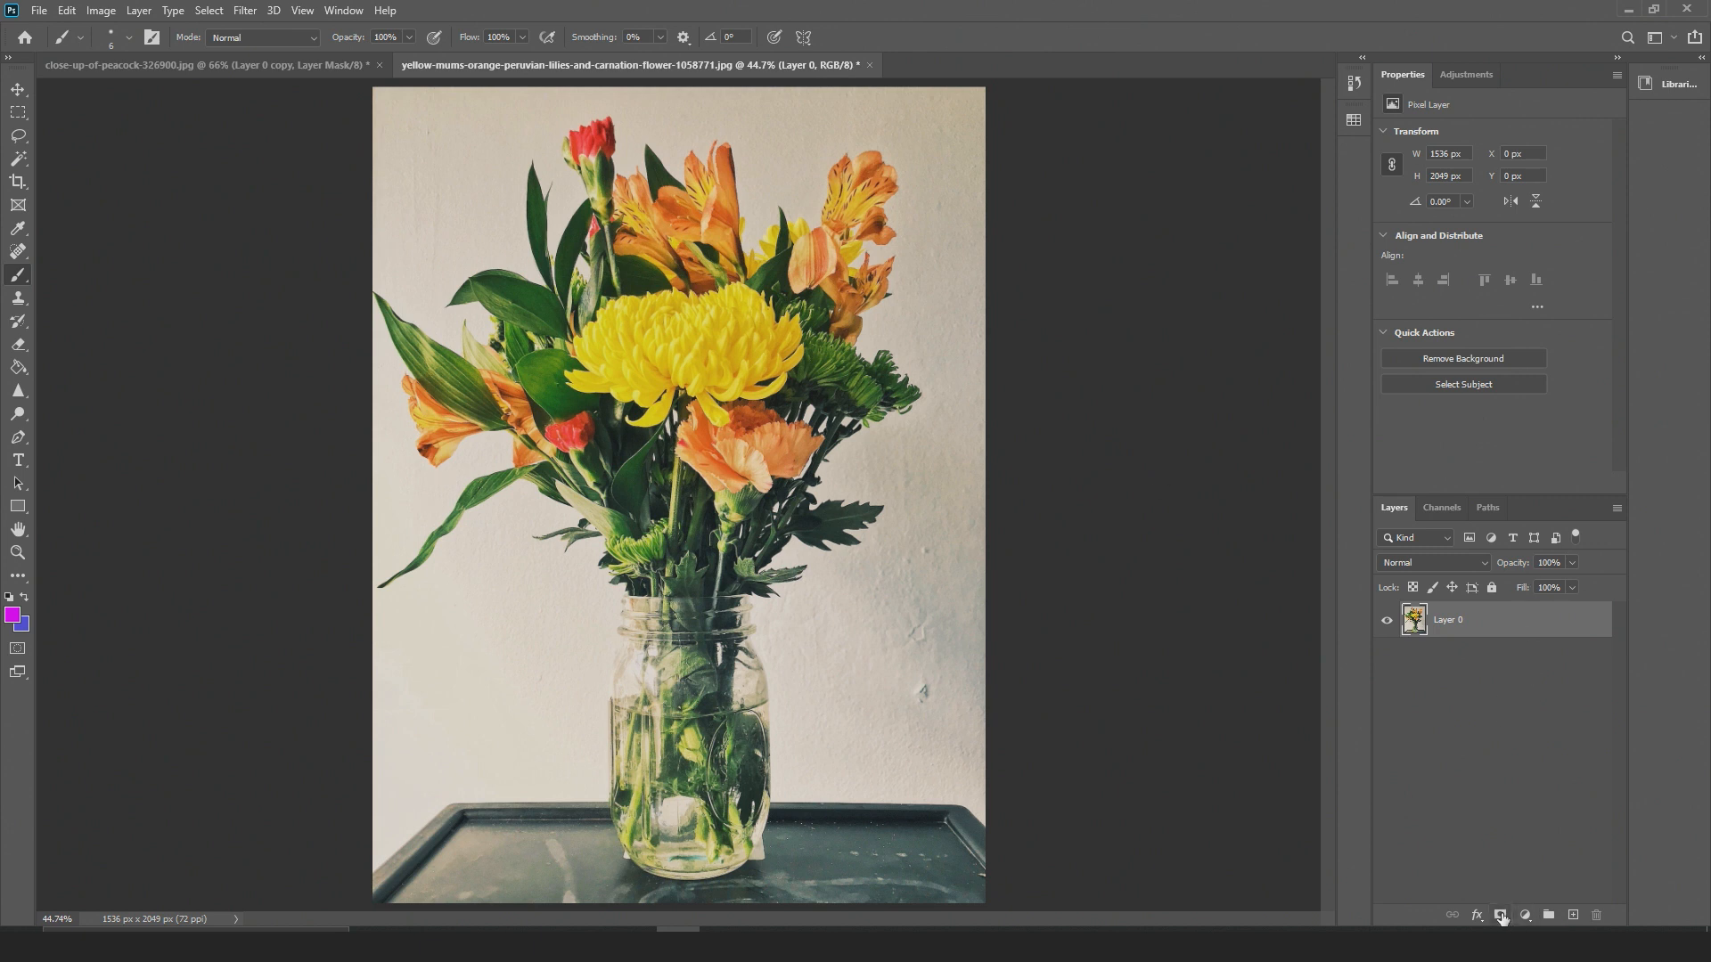
{"action": "left_click", "coordinate": [17, 89]}
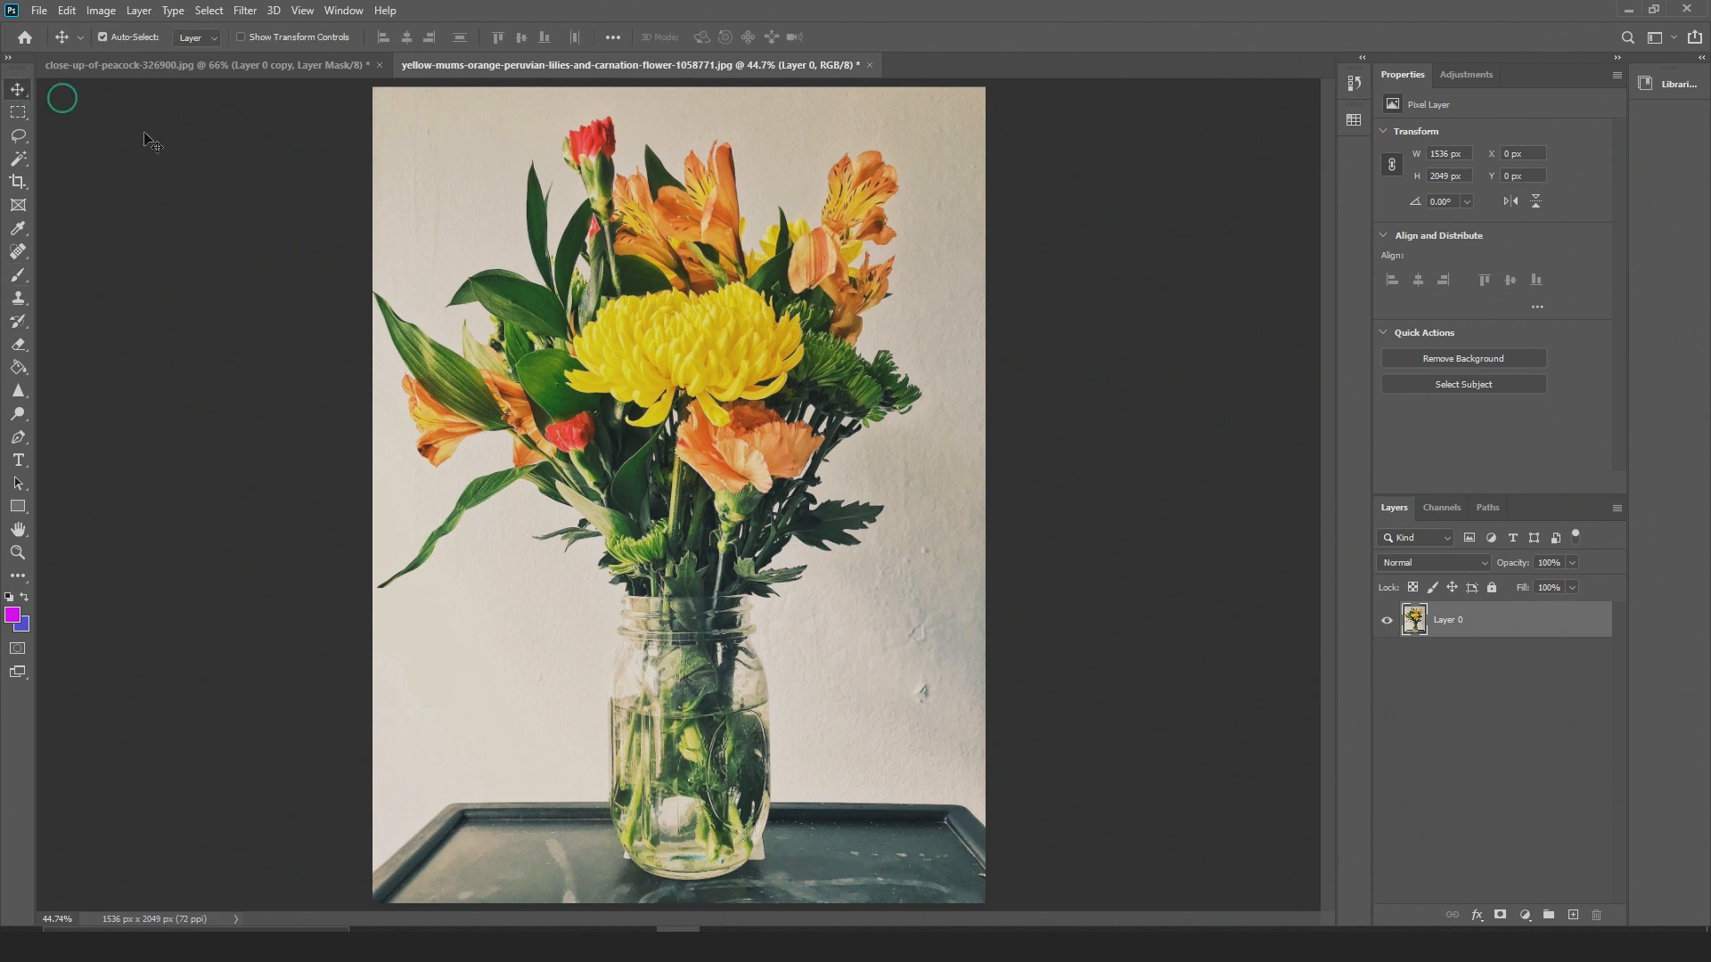
{"action": "left_click", "coordinate": [1442, 507]}
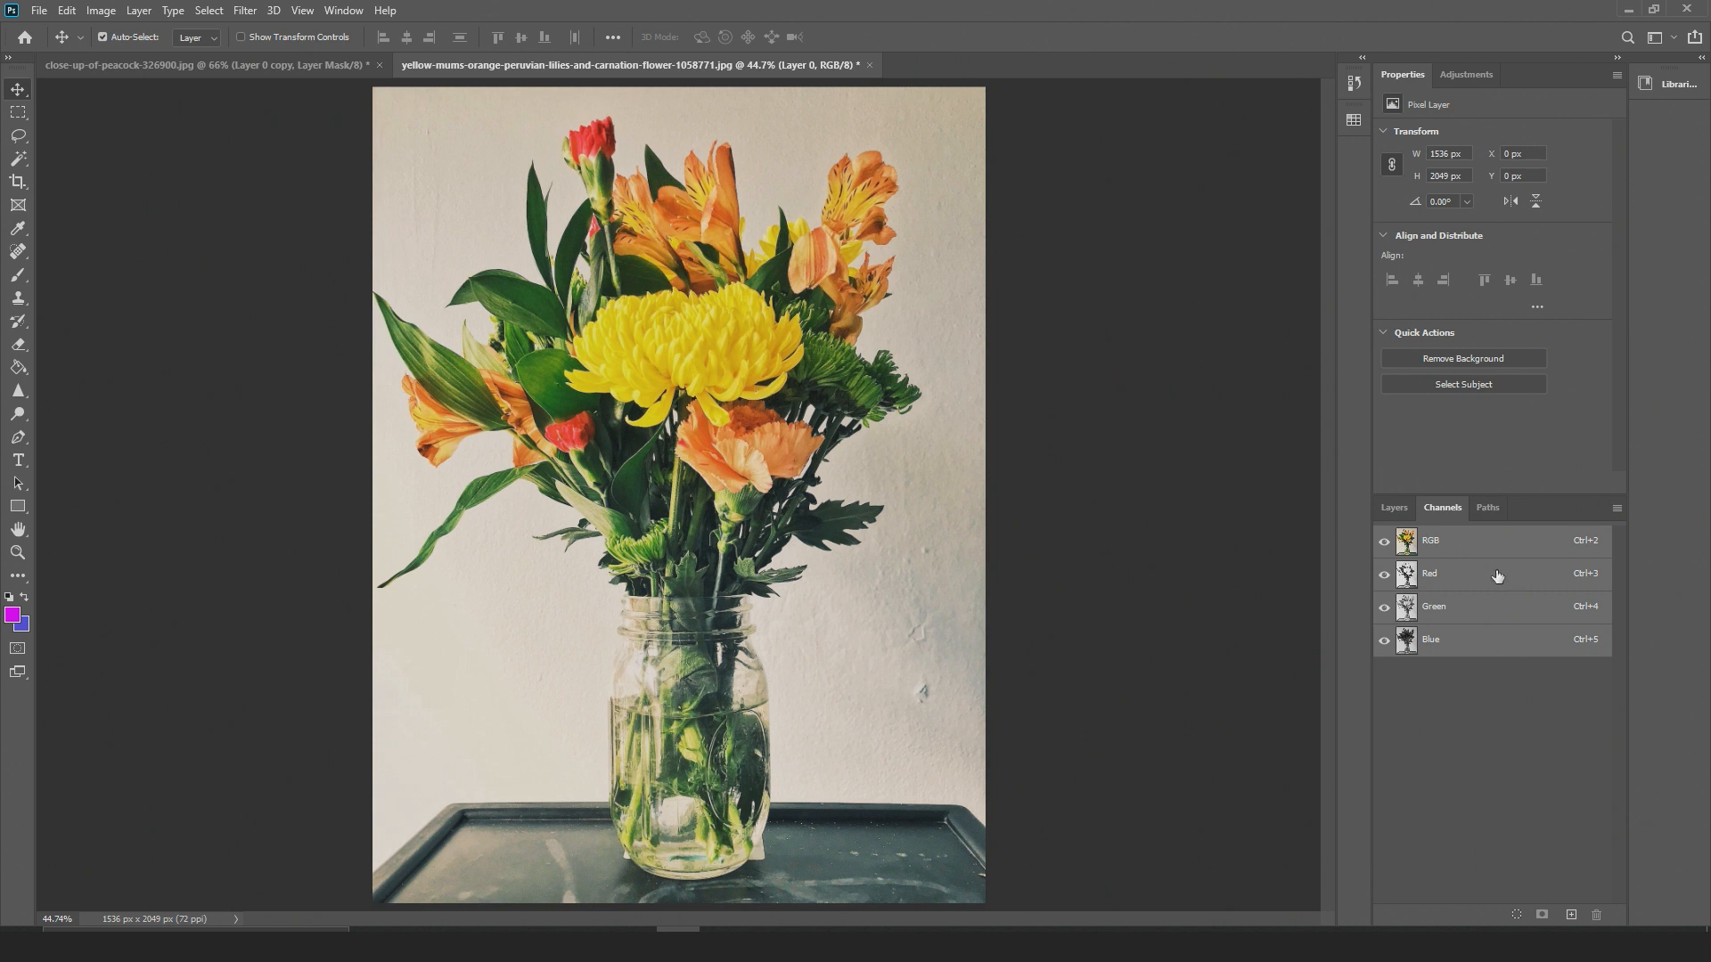
{"action": "left_click", "coordinate": [1394, 507]}
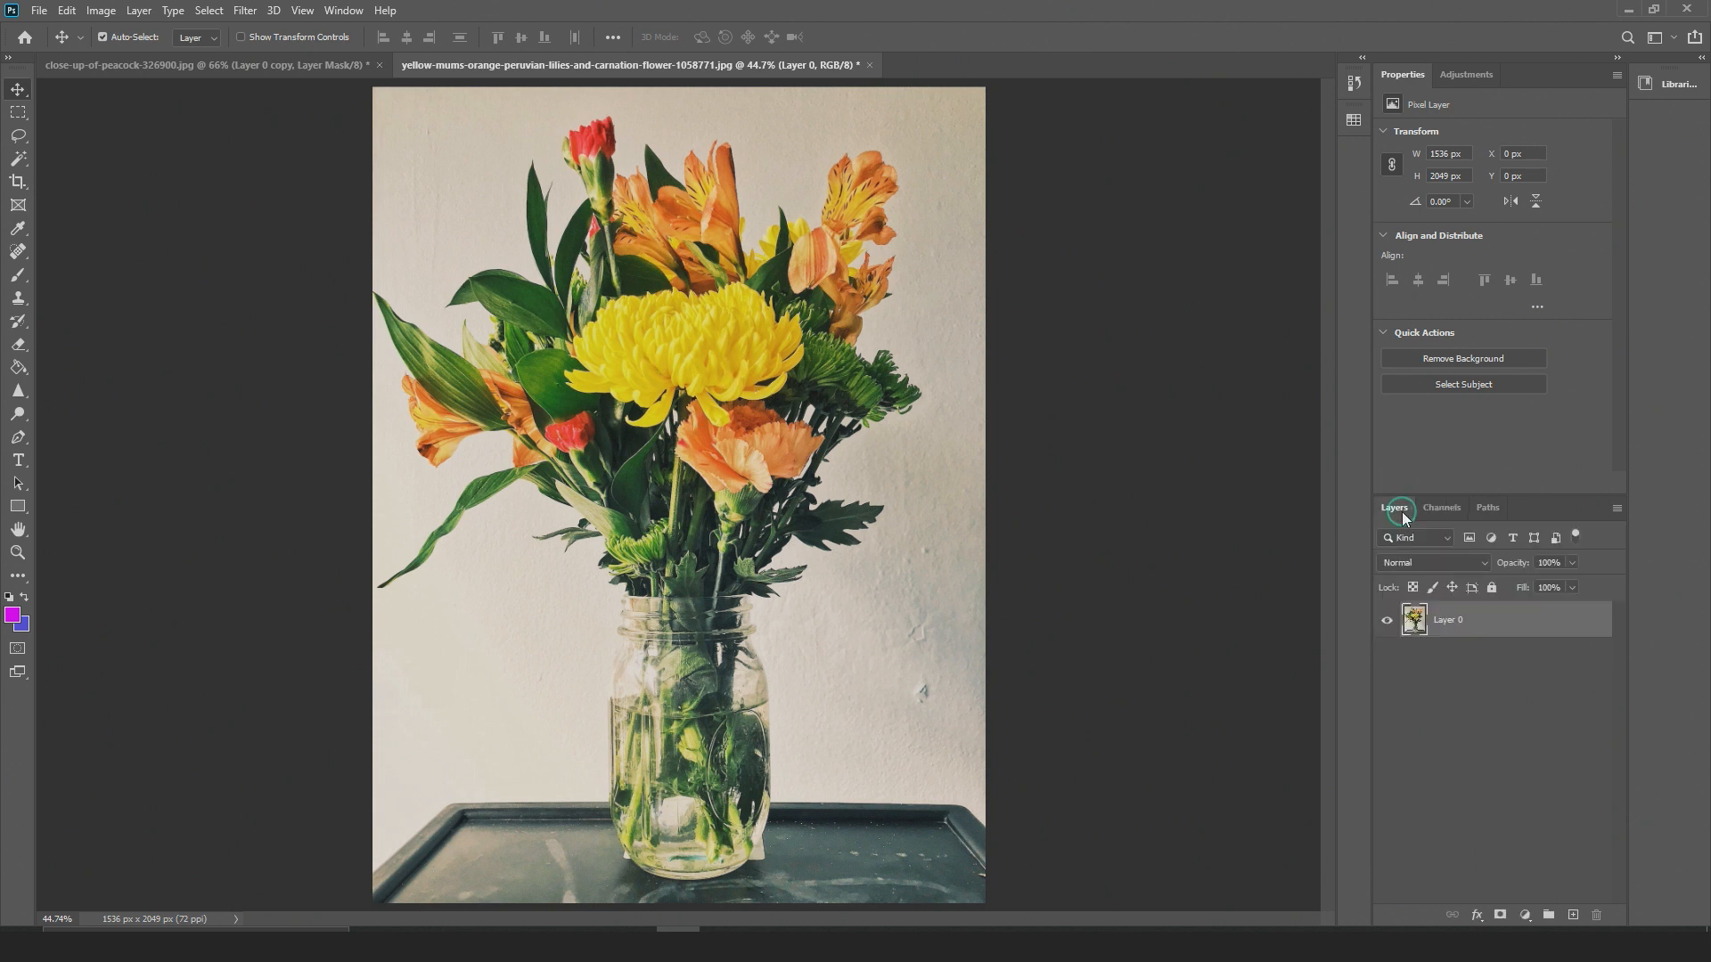
{"action": "left_click", "coordinate": [1433, 507]}
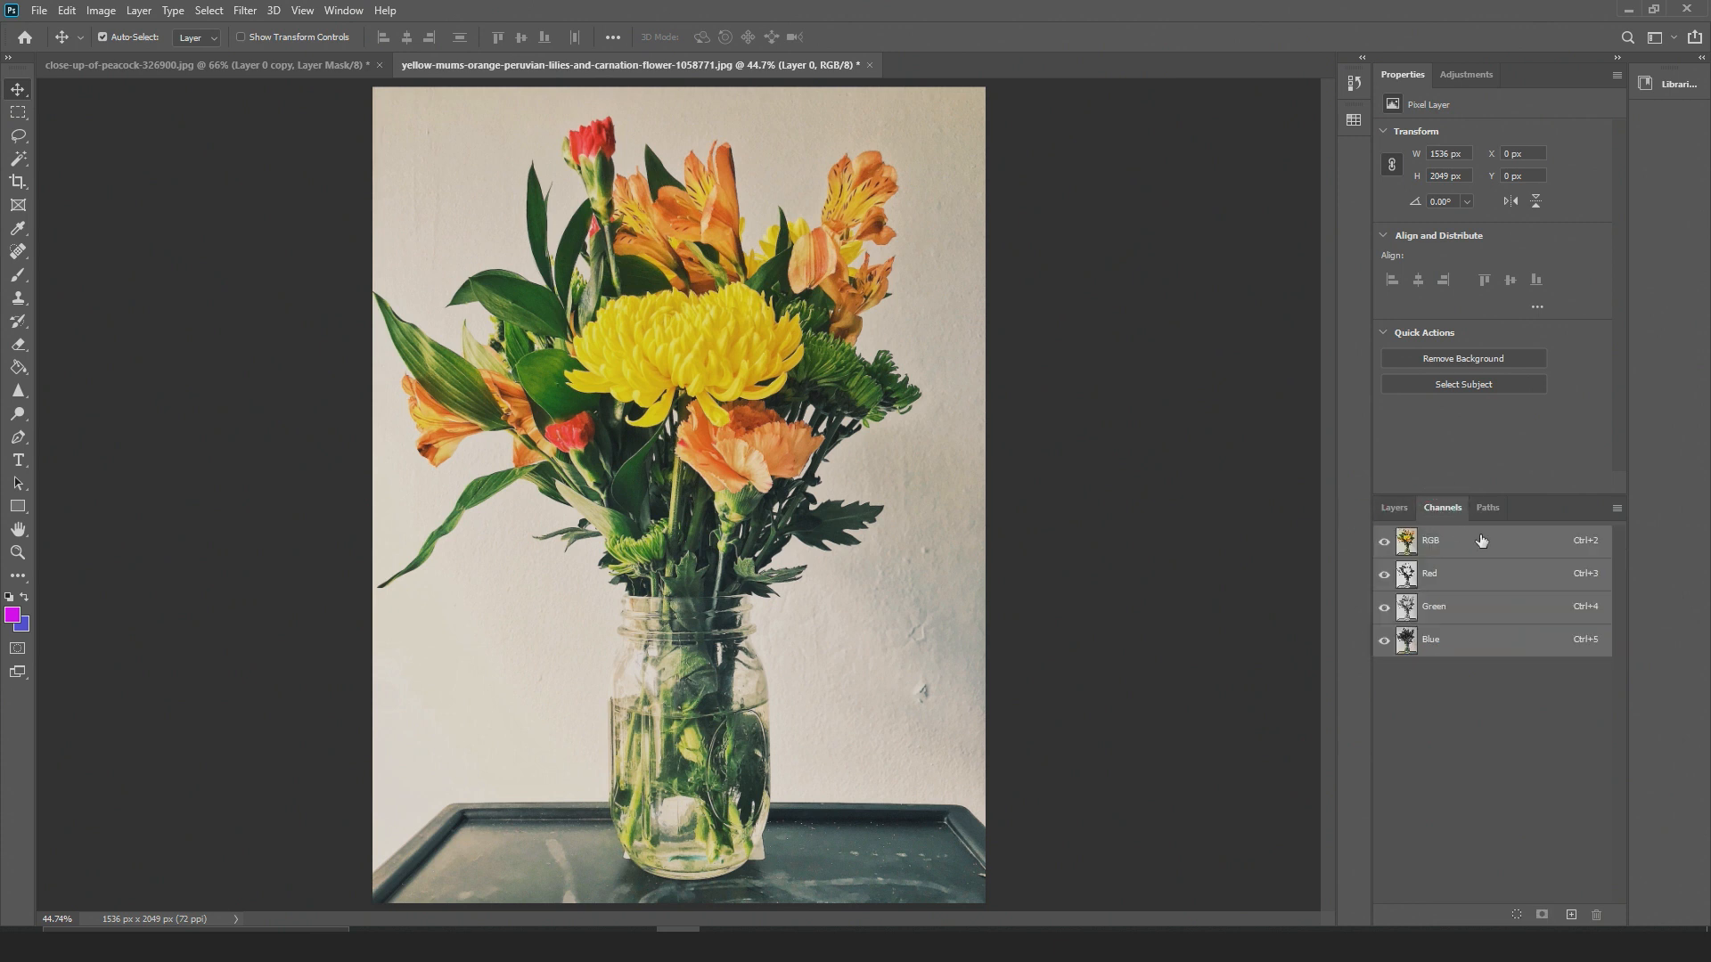
Compare the Red, Green and Blue channels of the flower photo for contrast between the bouquet and the wall
{"action": "left_click", "coordinate": [1432, 587]}
{"action": "left_click", "coordinate": [1451, 614]}
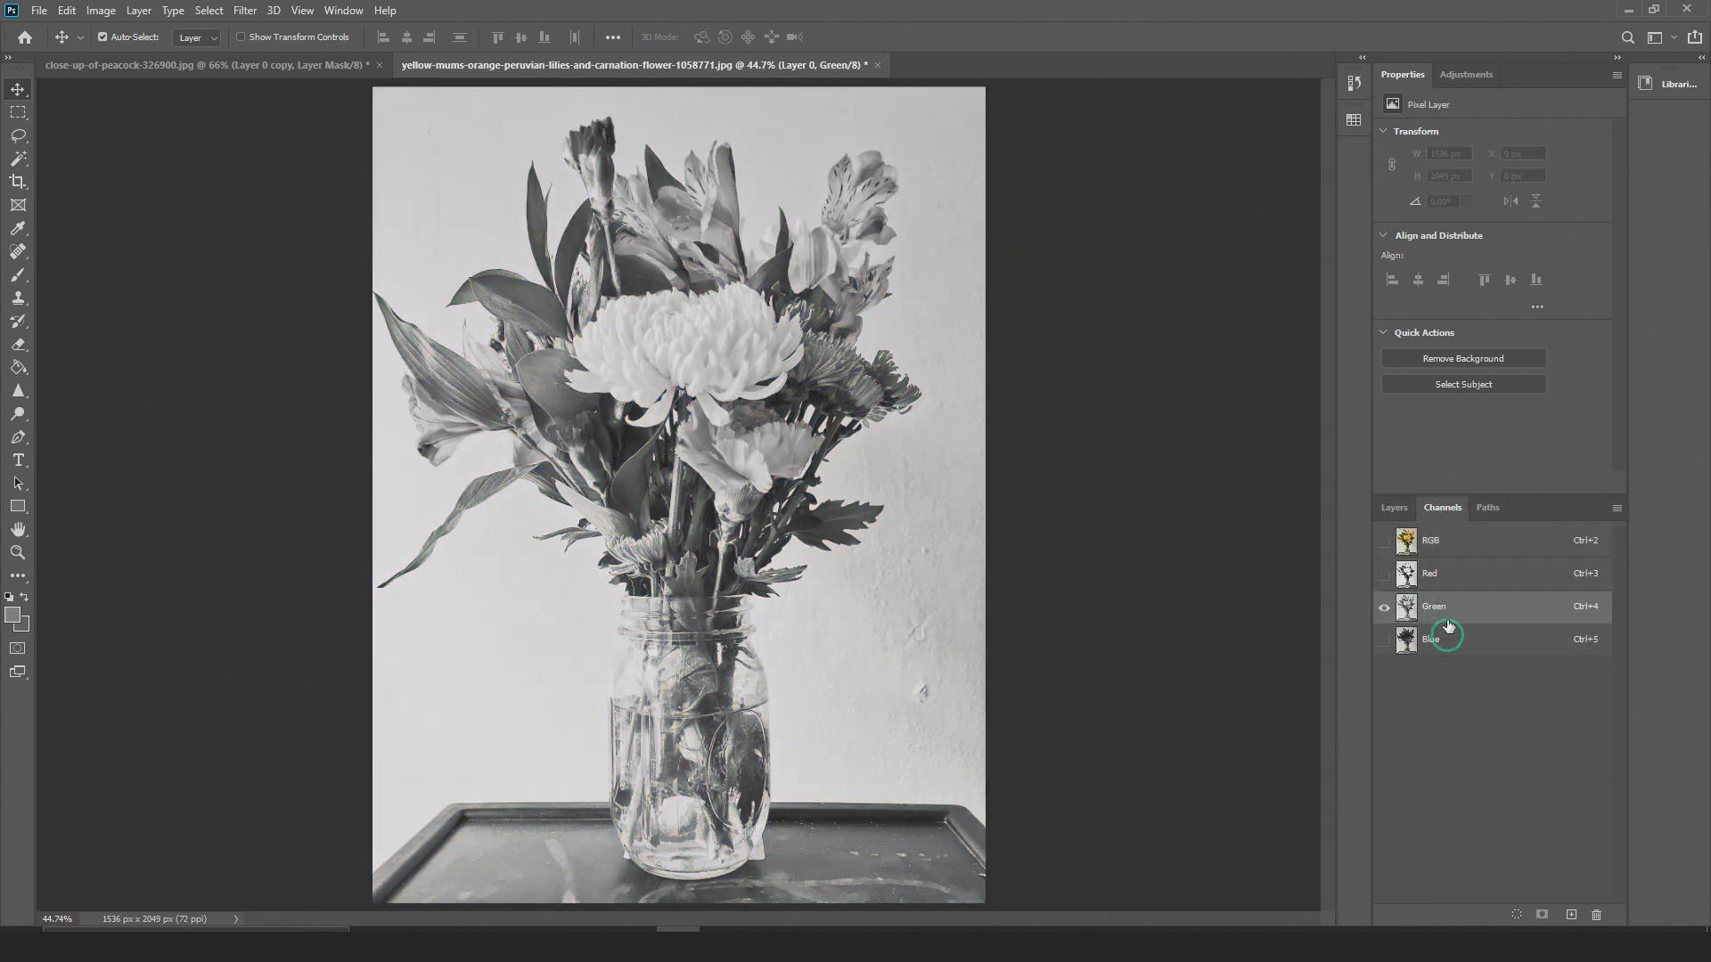
{"action": "left_click", "coordinate": [1451, 572]}
{"action": "left_click", "coordinate": [1451, 611]}
{"action": "left_click", "coordinate": [1449, 643]}
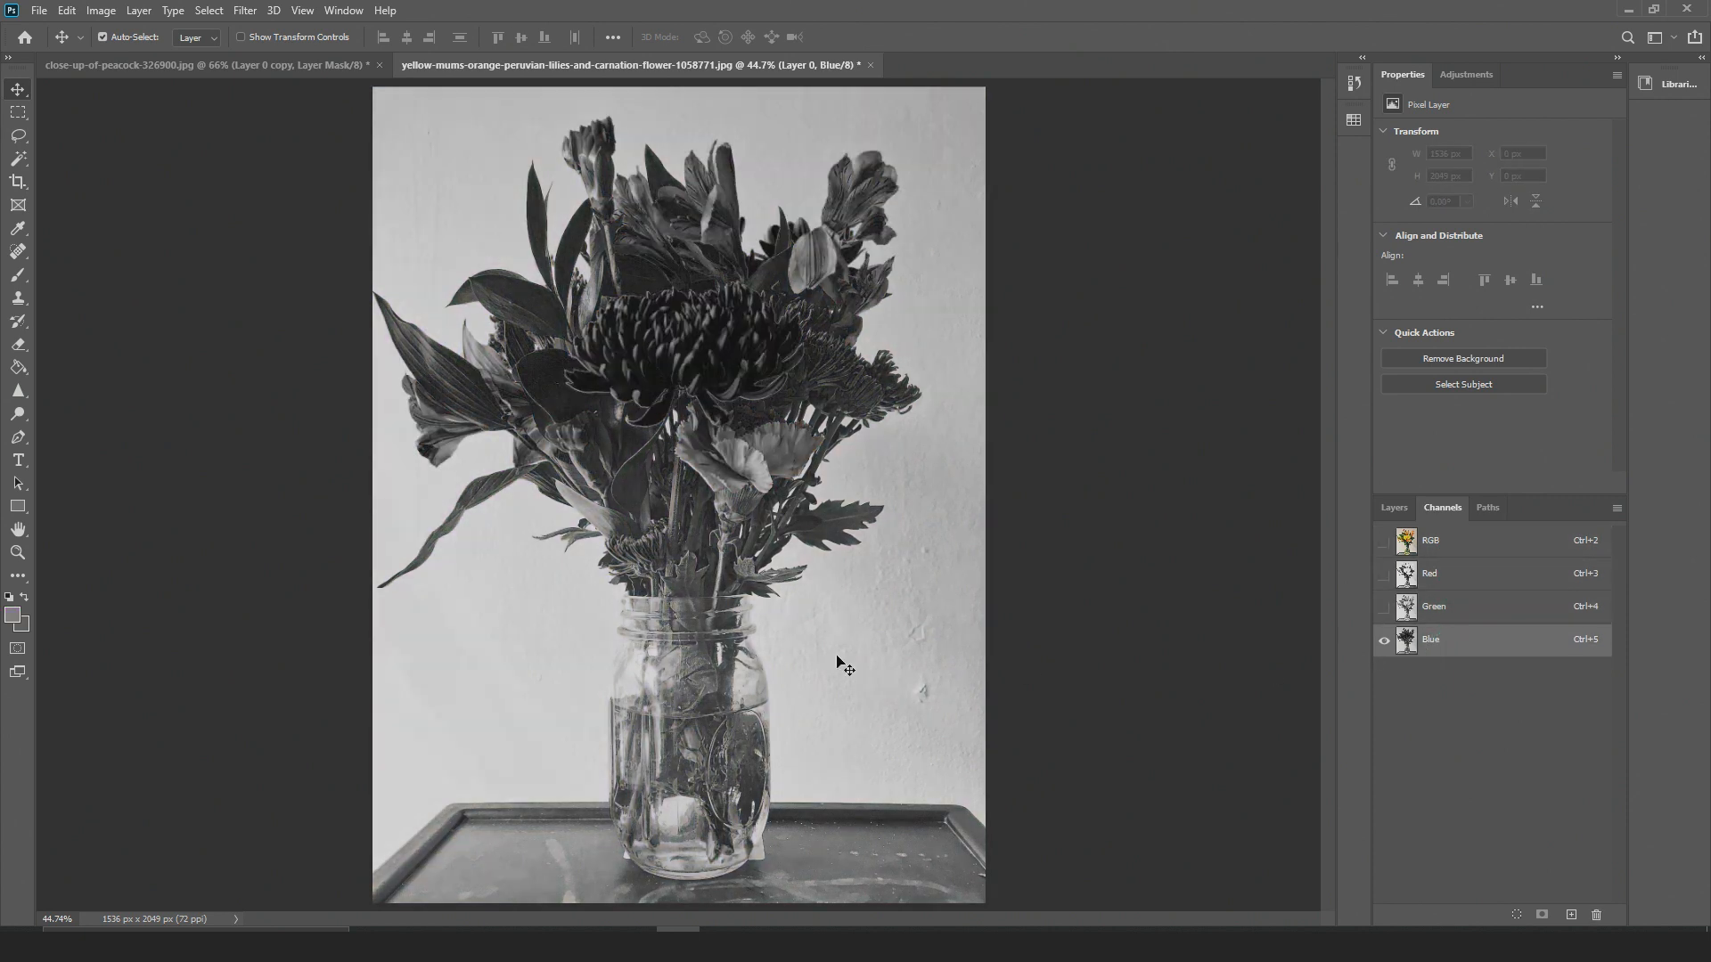
{"action": "left_click", "coordinate": [1450, 575]}
{"action": "left_click", "coordinate": [1451, 607]}
{"action": "left_click", "coordinate": [1451, 640]}
{"action": "left_click", "coordinate": [1448, 574]}
{"action": "left_click", "coordinate": [1450, 607]}
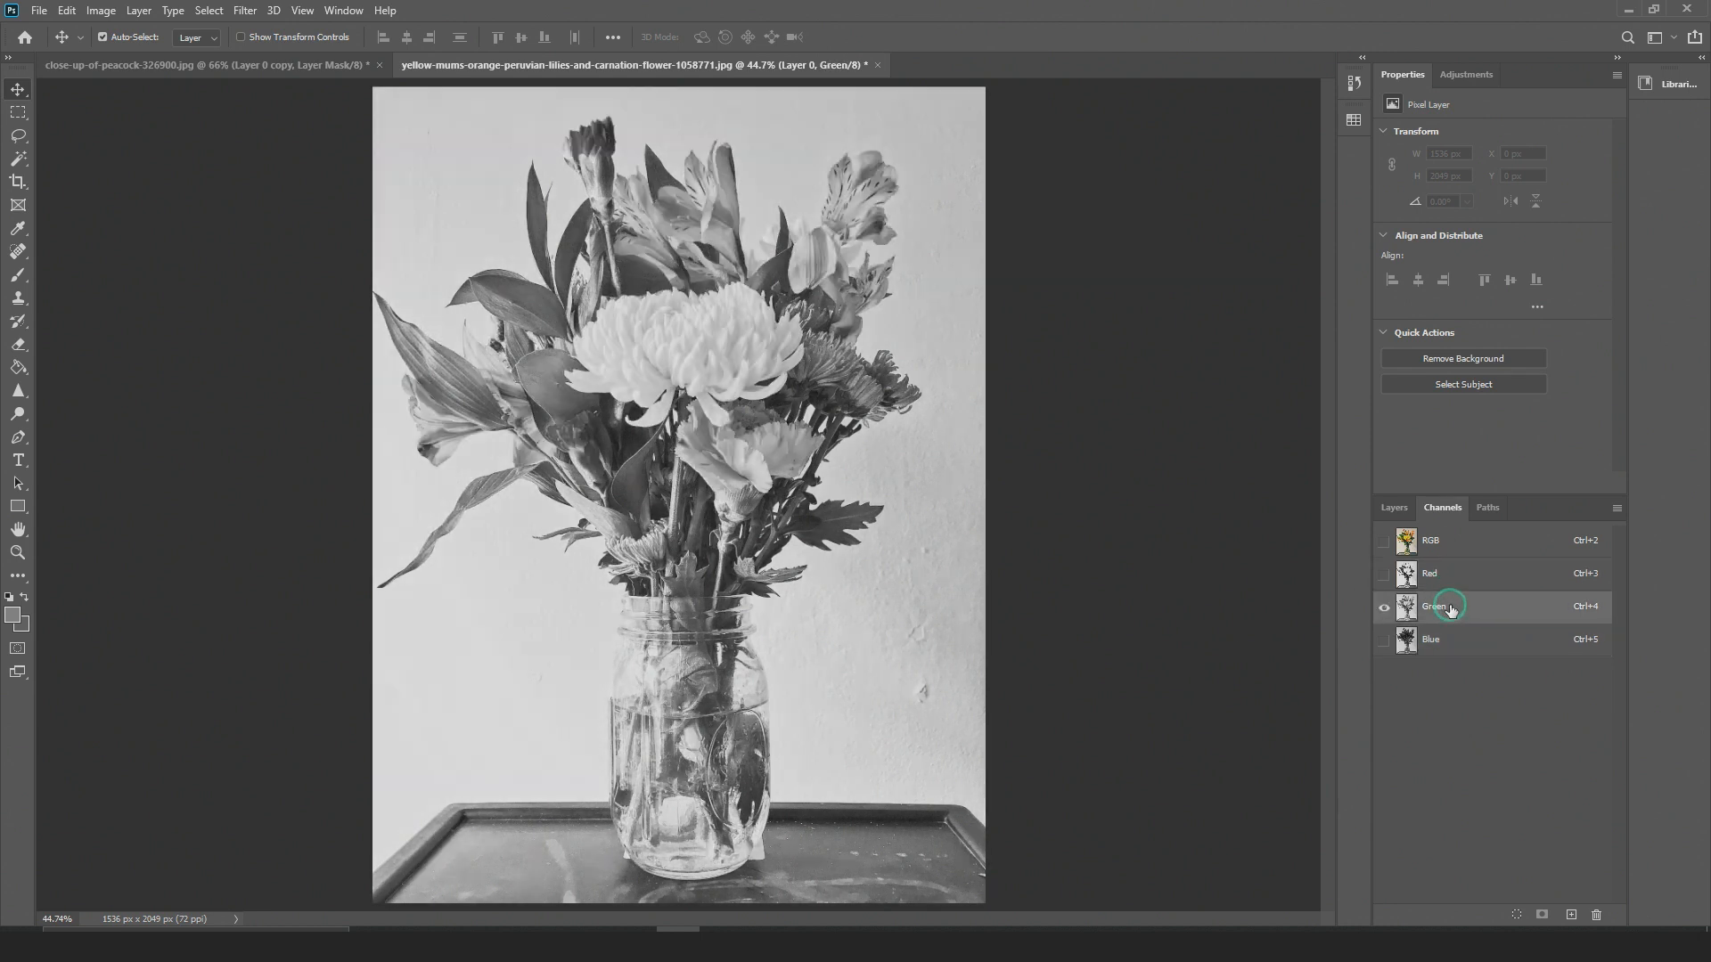
{"action": "left_click", "coordinate": [1448, 638]}
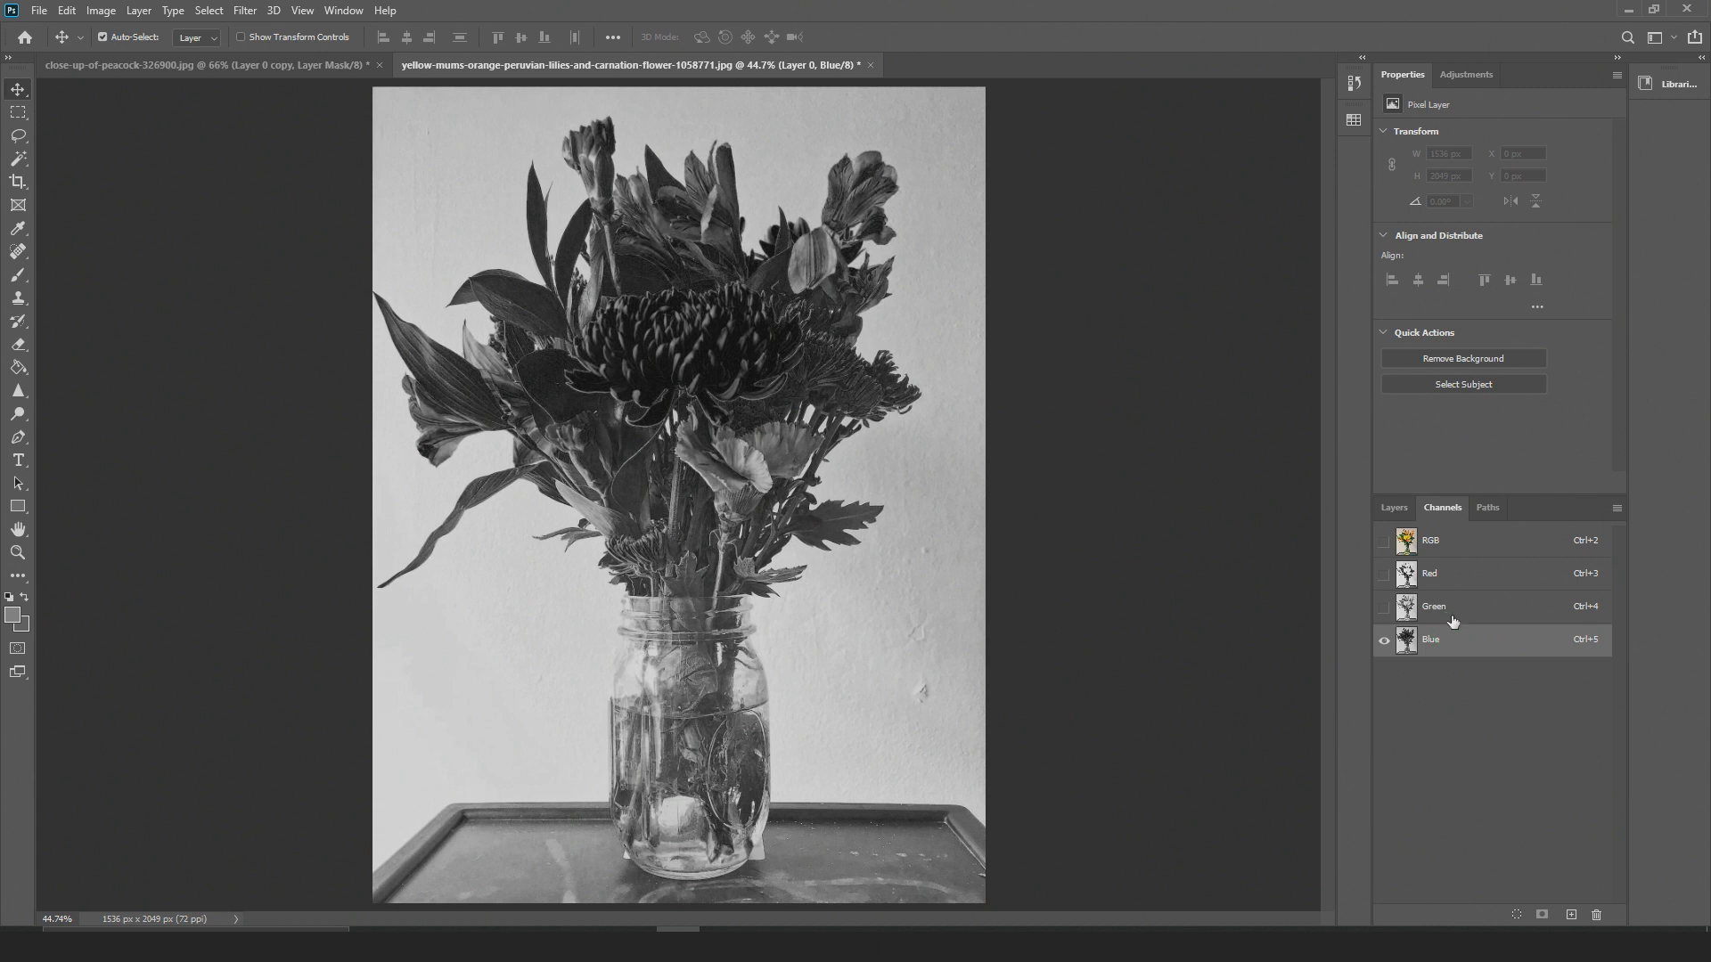
{"action": "left_click", "coordinate": [1451, 607]}
{"action": "left_click", "coordinate": [1449, 574]}
{"action": "left_click", "coordinate": [1451, 607]}
{"action": "left_click", "coordinate": [1437, 642]}
{"action": "left_click", "coordinate": [1448, 579]}
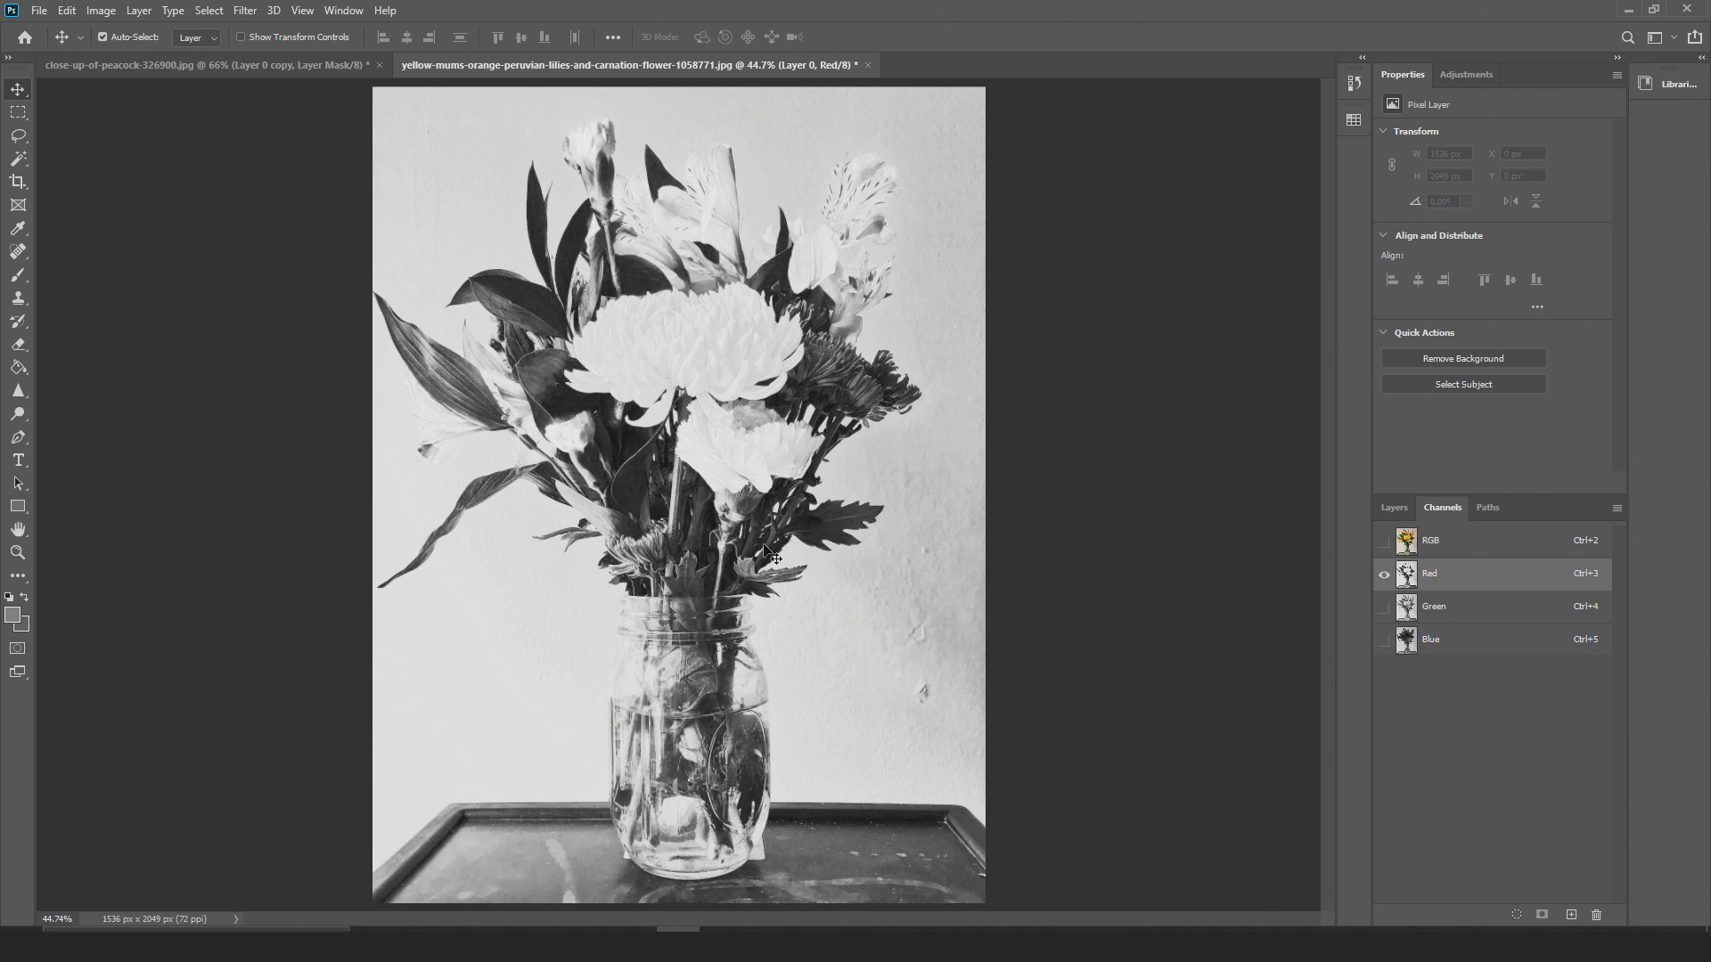
{"action": "left_click", "coordinate": [1455, 606]}
{"action": "left_click", "coordinate": [1453, 635]}
{"action": "left_click", "coordinate": [1451, 608]}
{"action": "left_click", "coordinate": [1445, 576]}
{"action": "left_click", "coordinate": [1438, 620]}
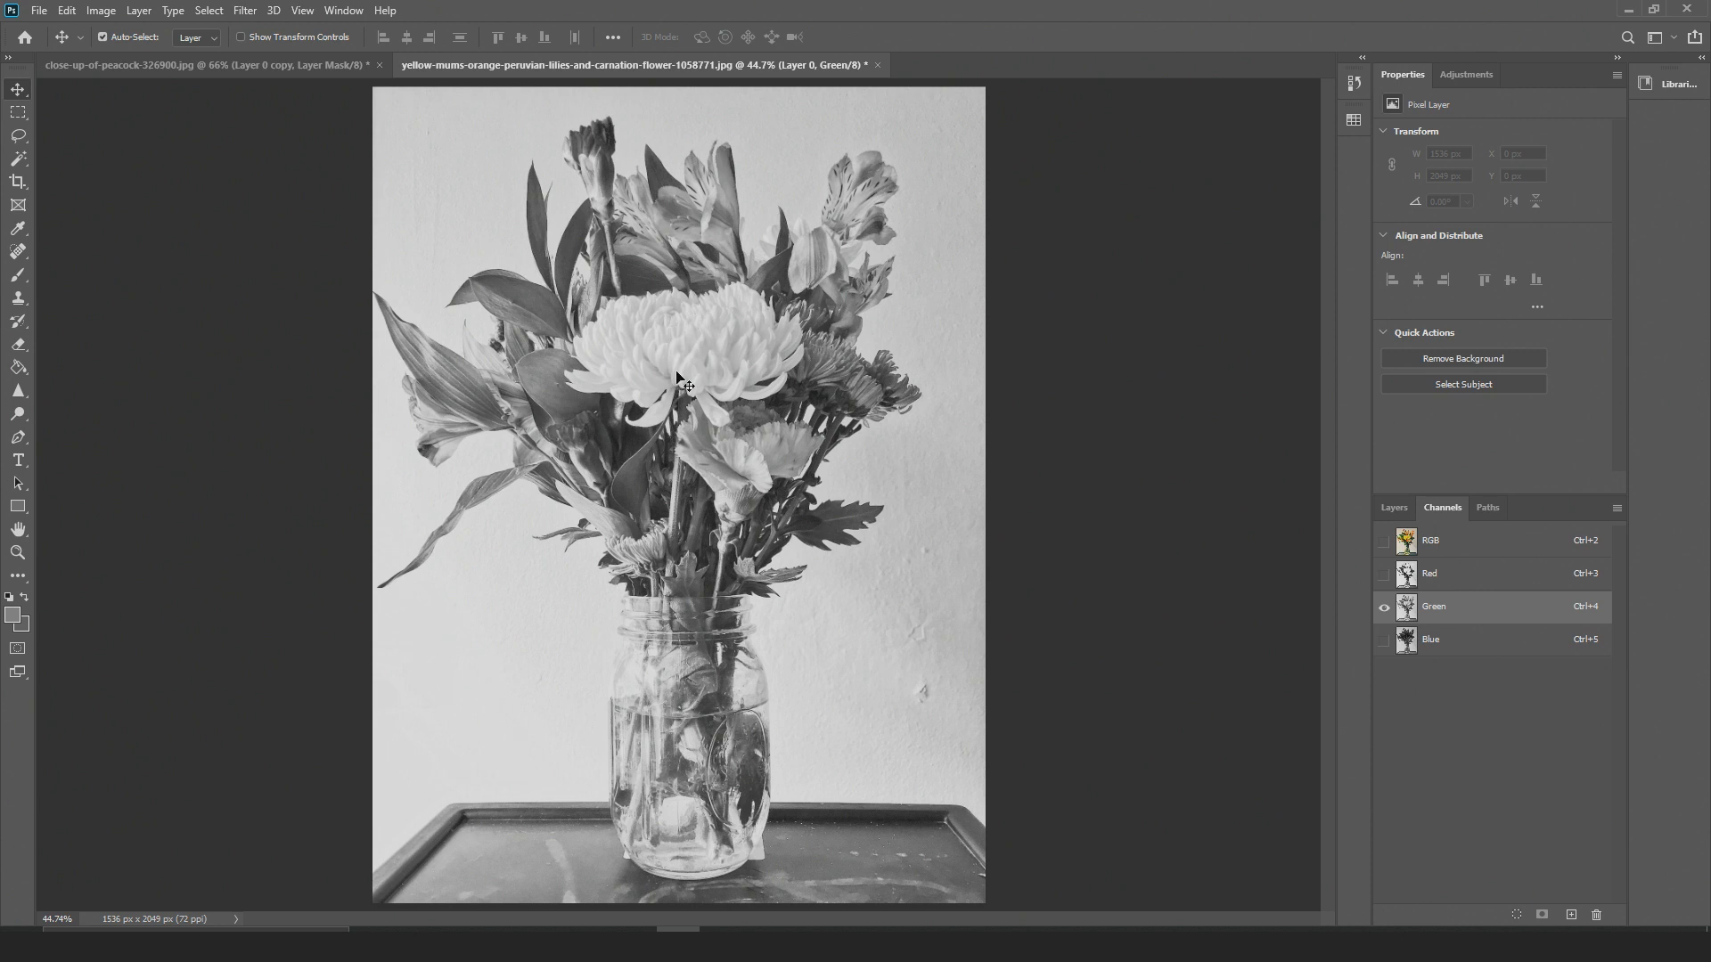
Duplicate the Blue channel of the flower photo
{"action": "left_click", "coordinate": [1458, 651]}
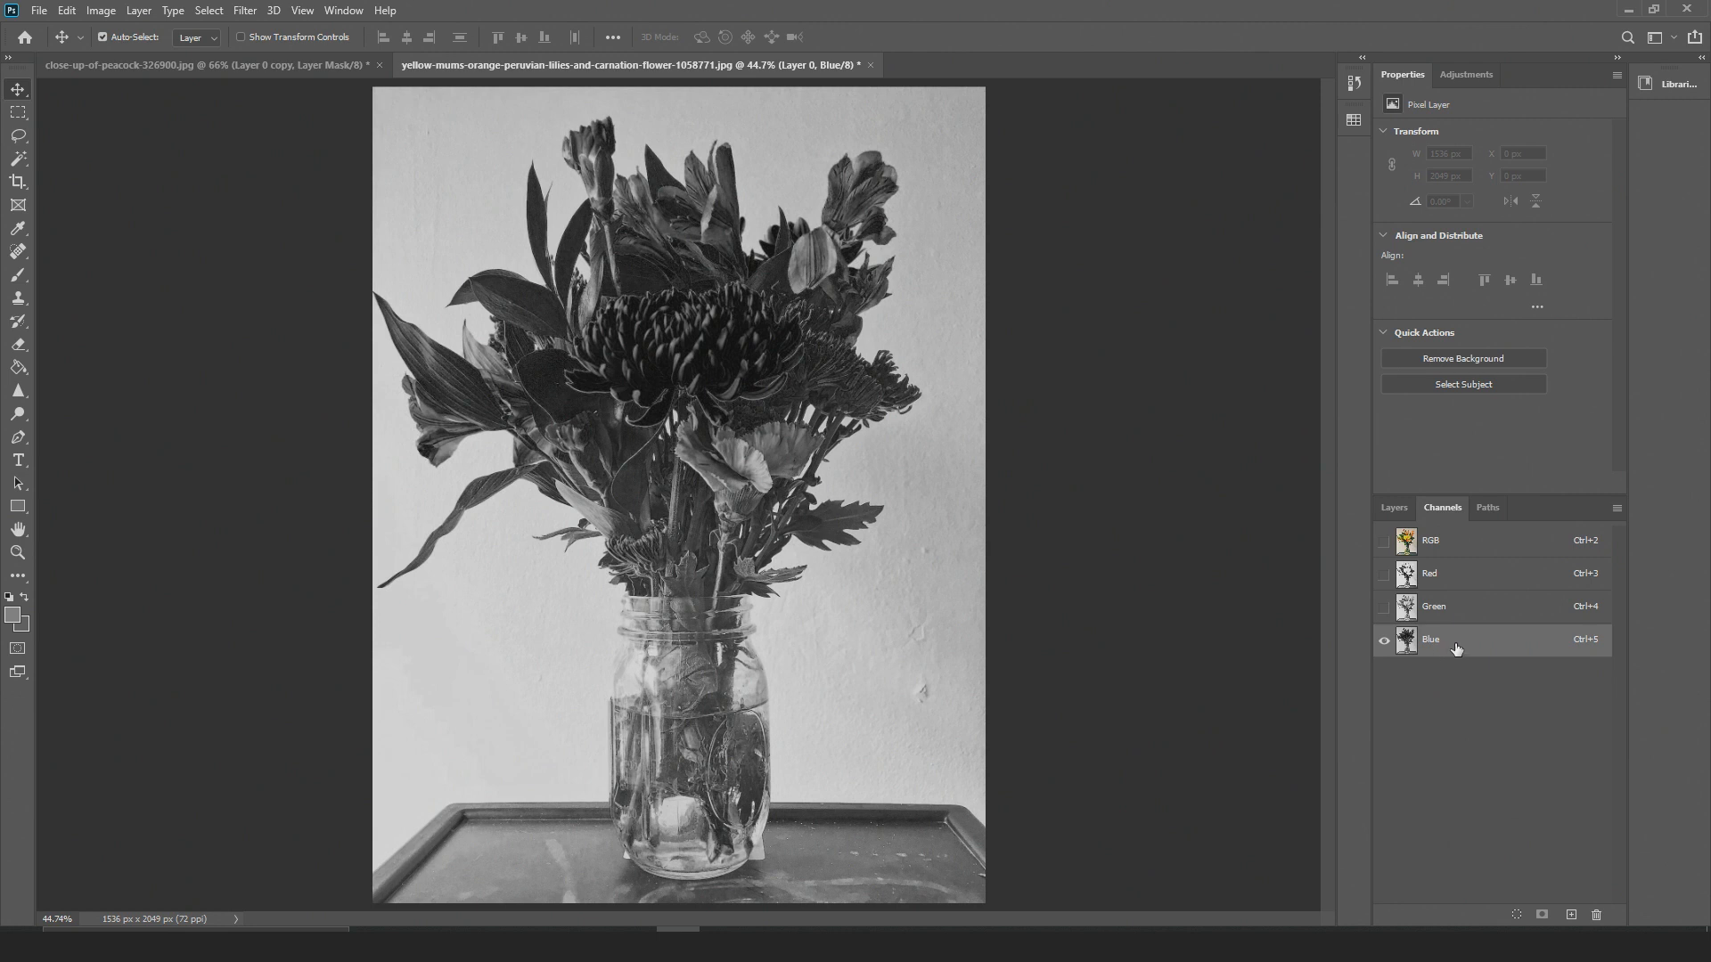
{"action": "left_click_drag", "start_coordinate": [1457, 646], "coordinate": [1571, 913]}
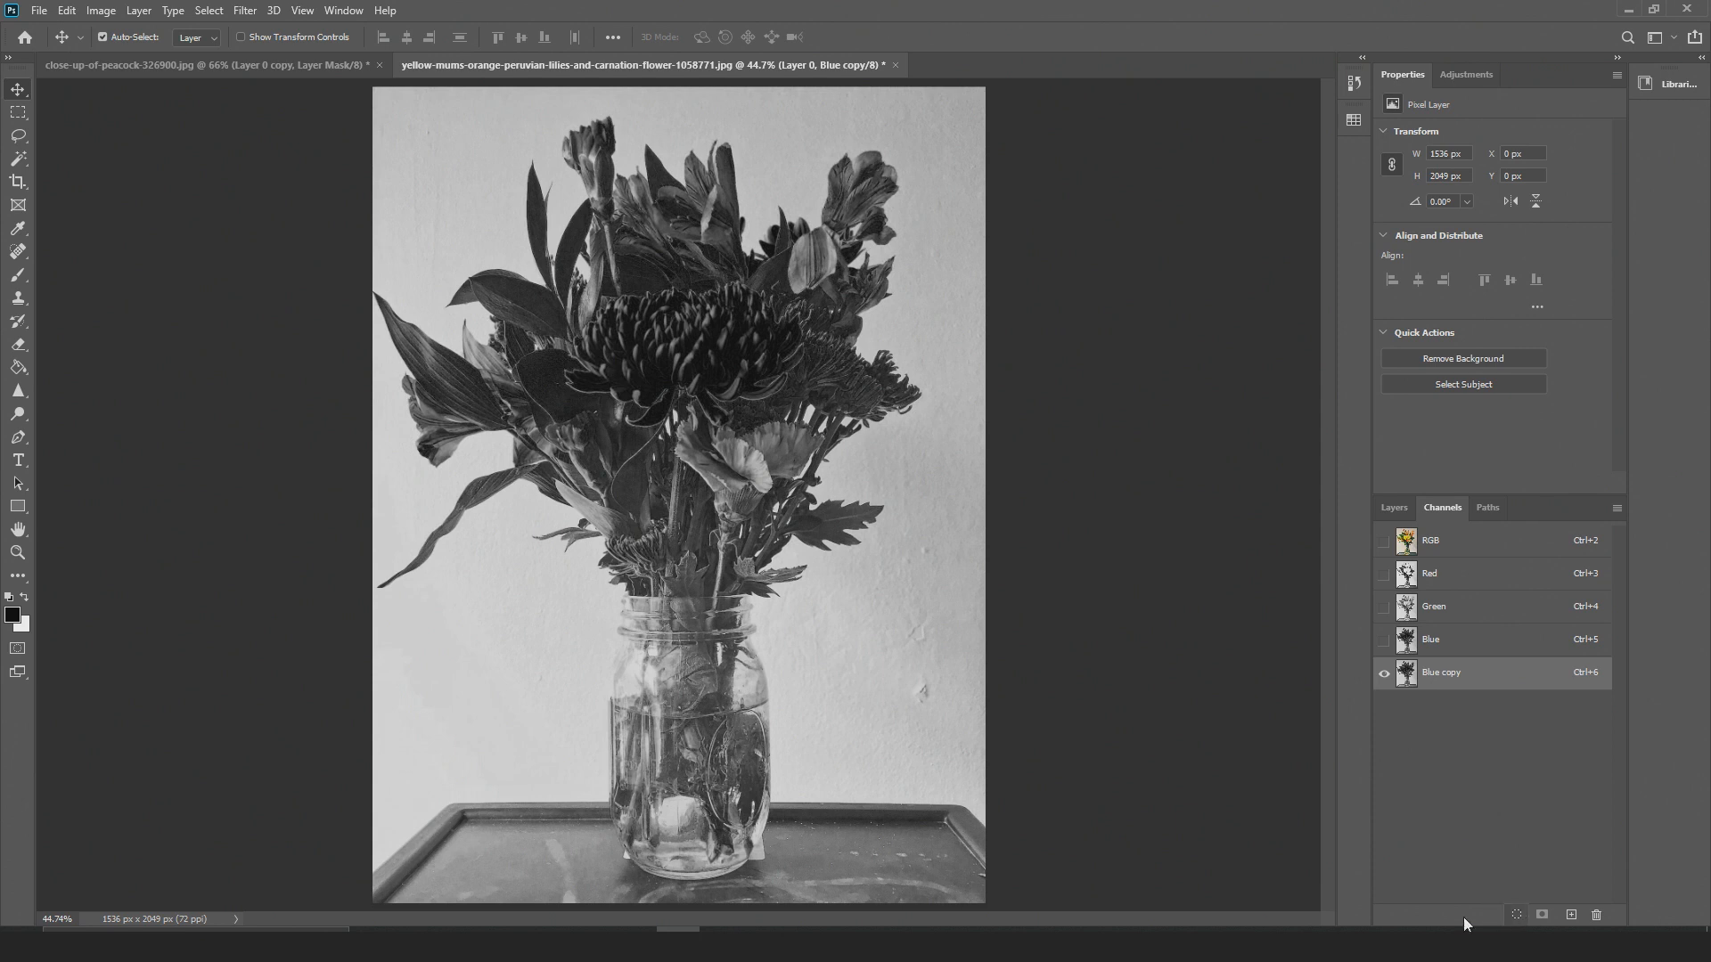
View Layer 0 in full color, and return to the Blue copy channel
{"action": "left_click", "coordinate": [1383, 510]}
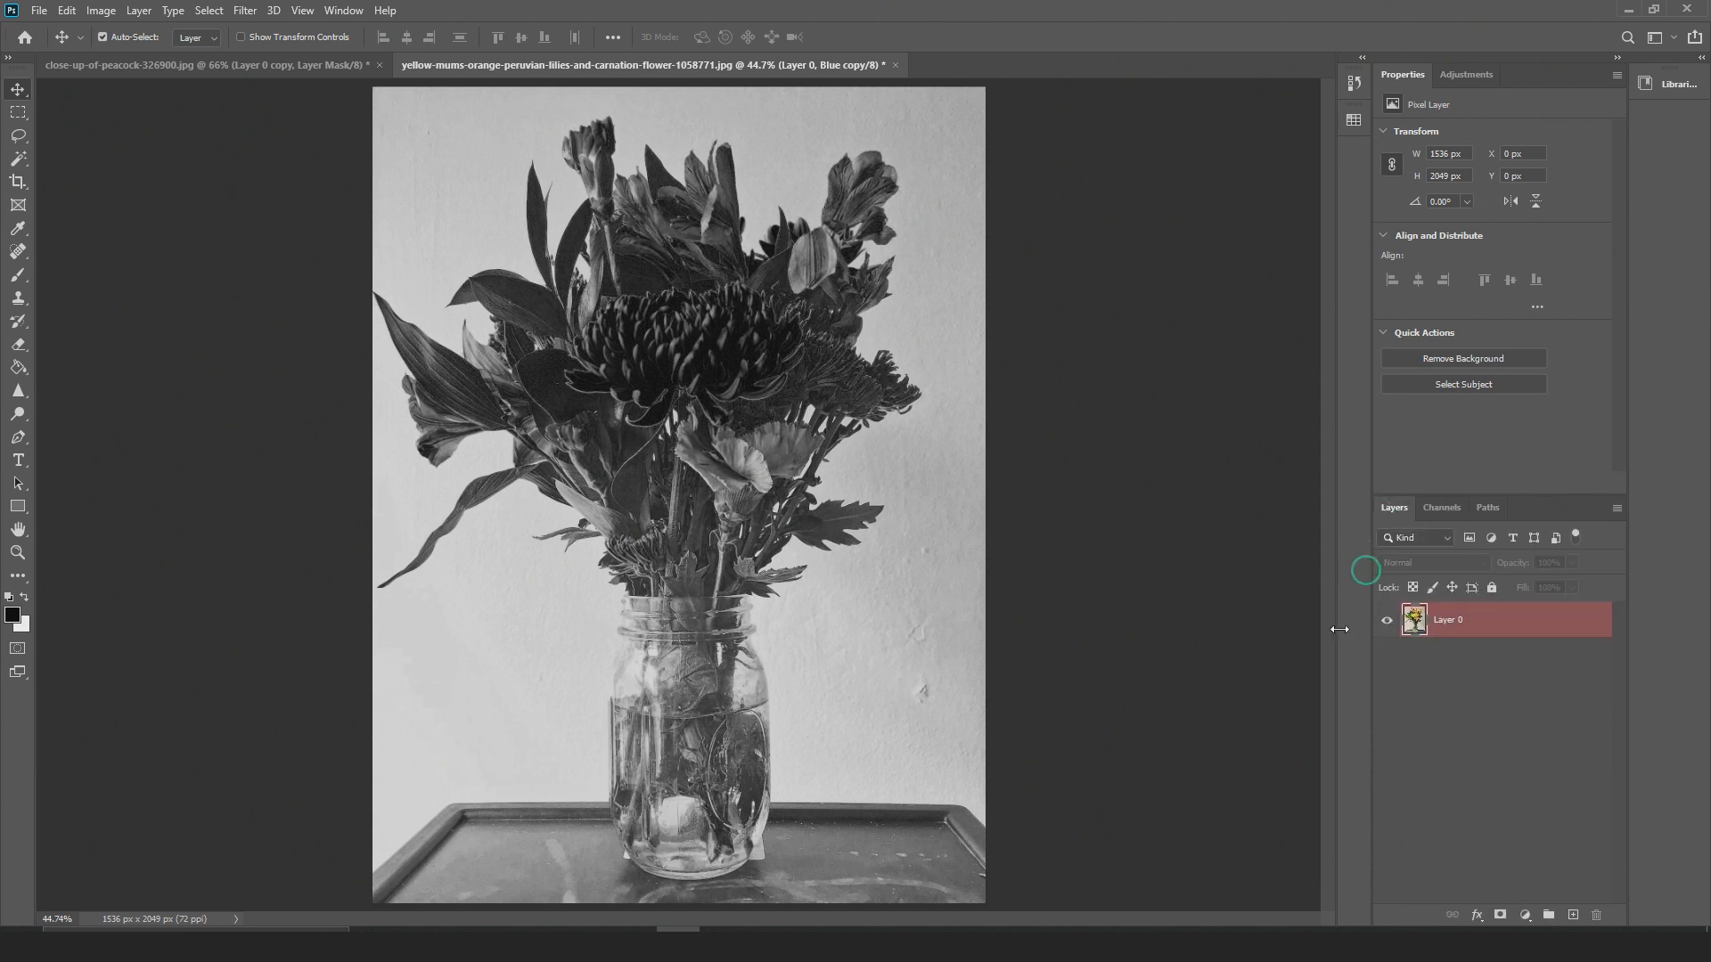
{"action": "left_click", "coordinate": [1469, 631]}
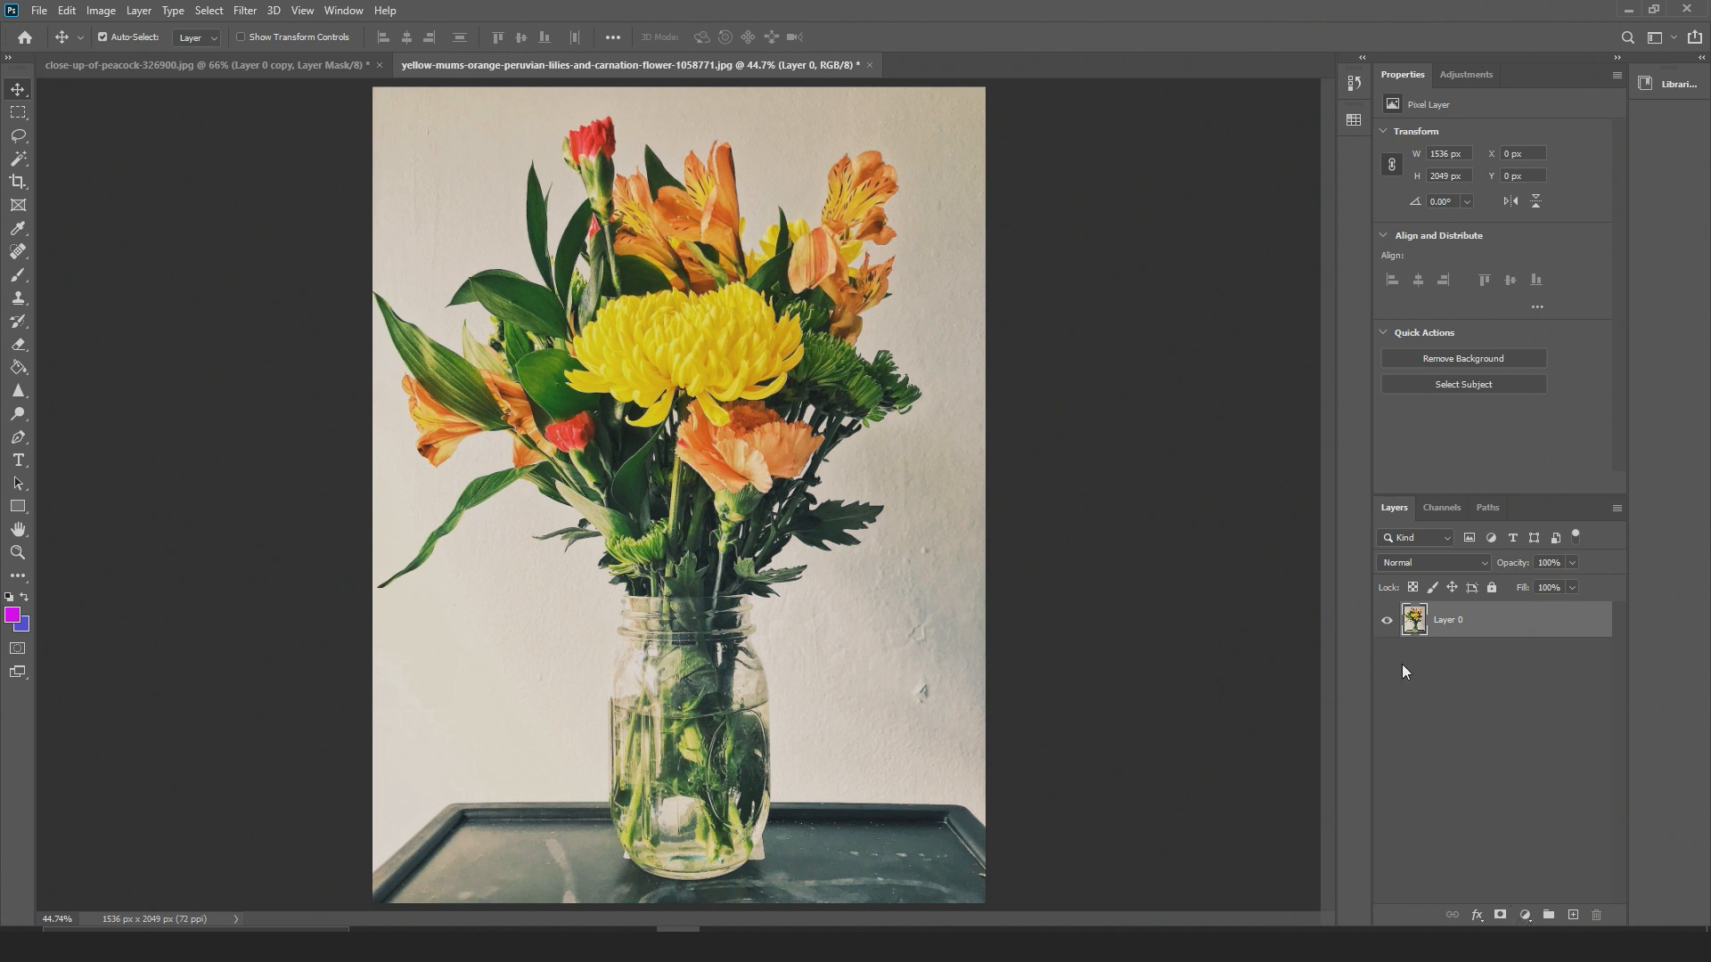
{"action": "left_click", "coordinate": [1442, 508]}
{"action": "left_click", "coordinate": [1436, 675]}
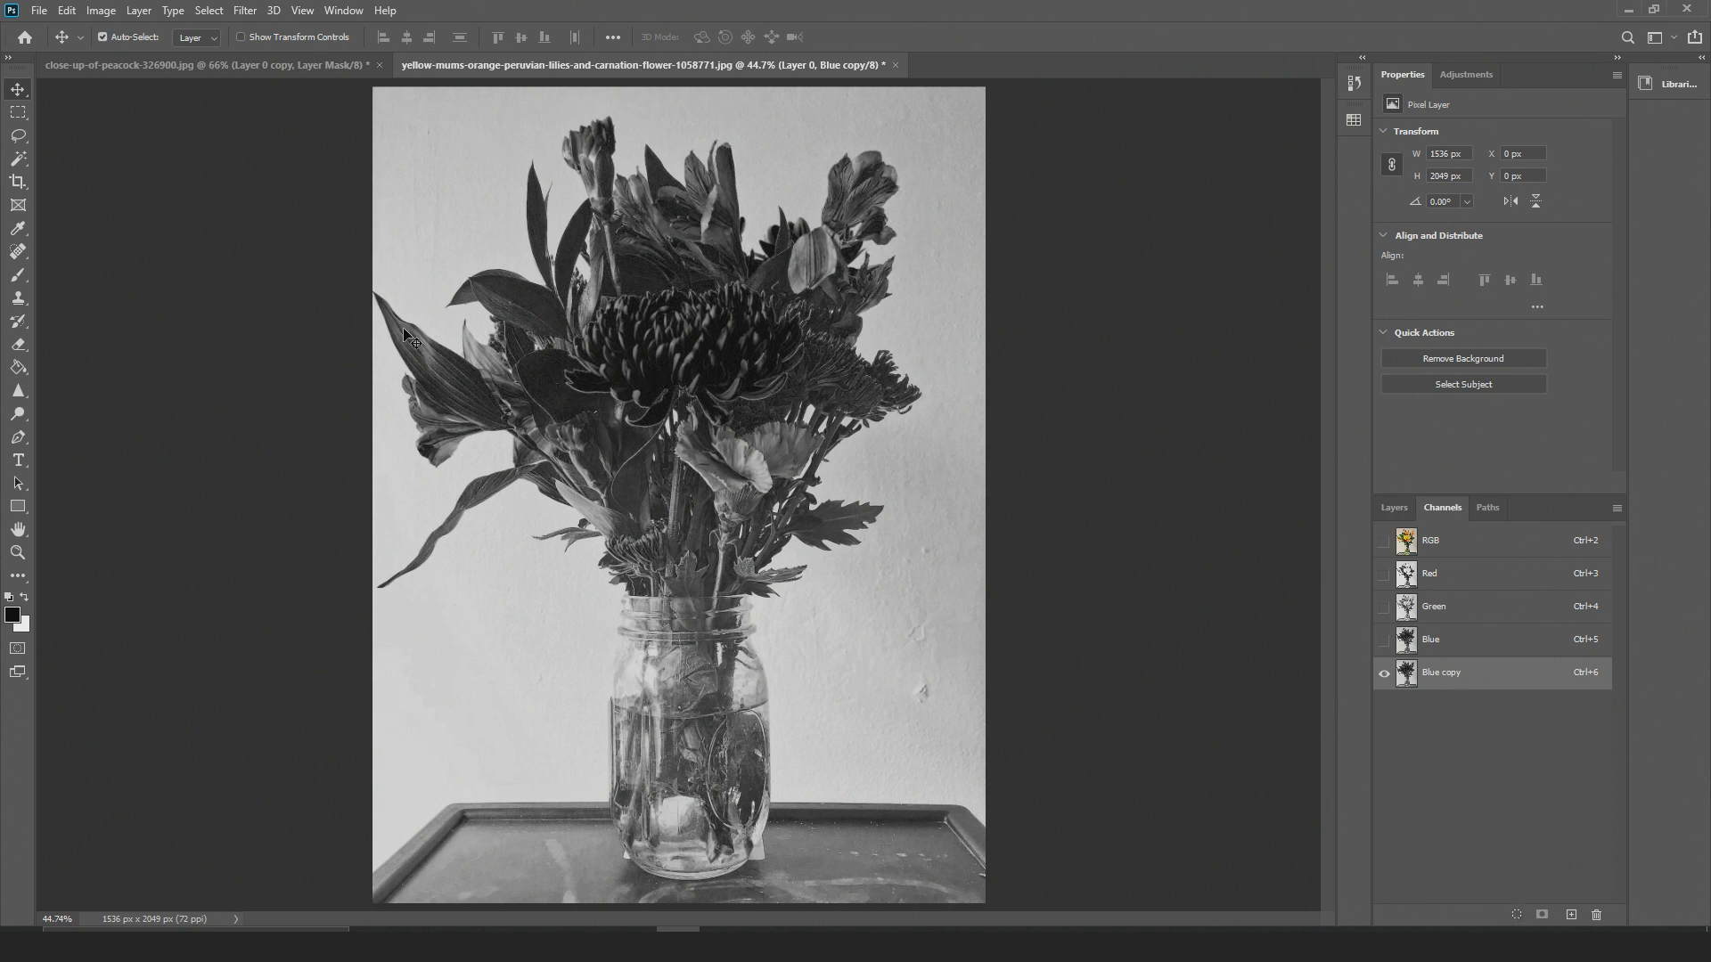
Start a Levels adjustment on the Blue copy channel and lower the input white level to 182
{"action": "left_click", "coordinate": [102, 12]}
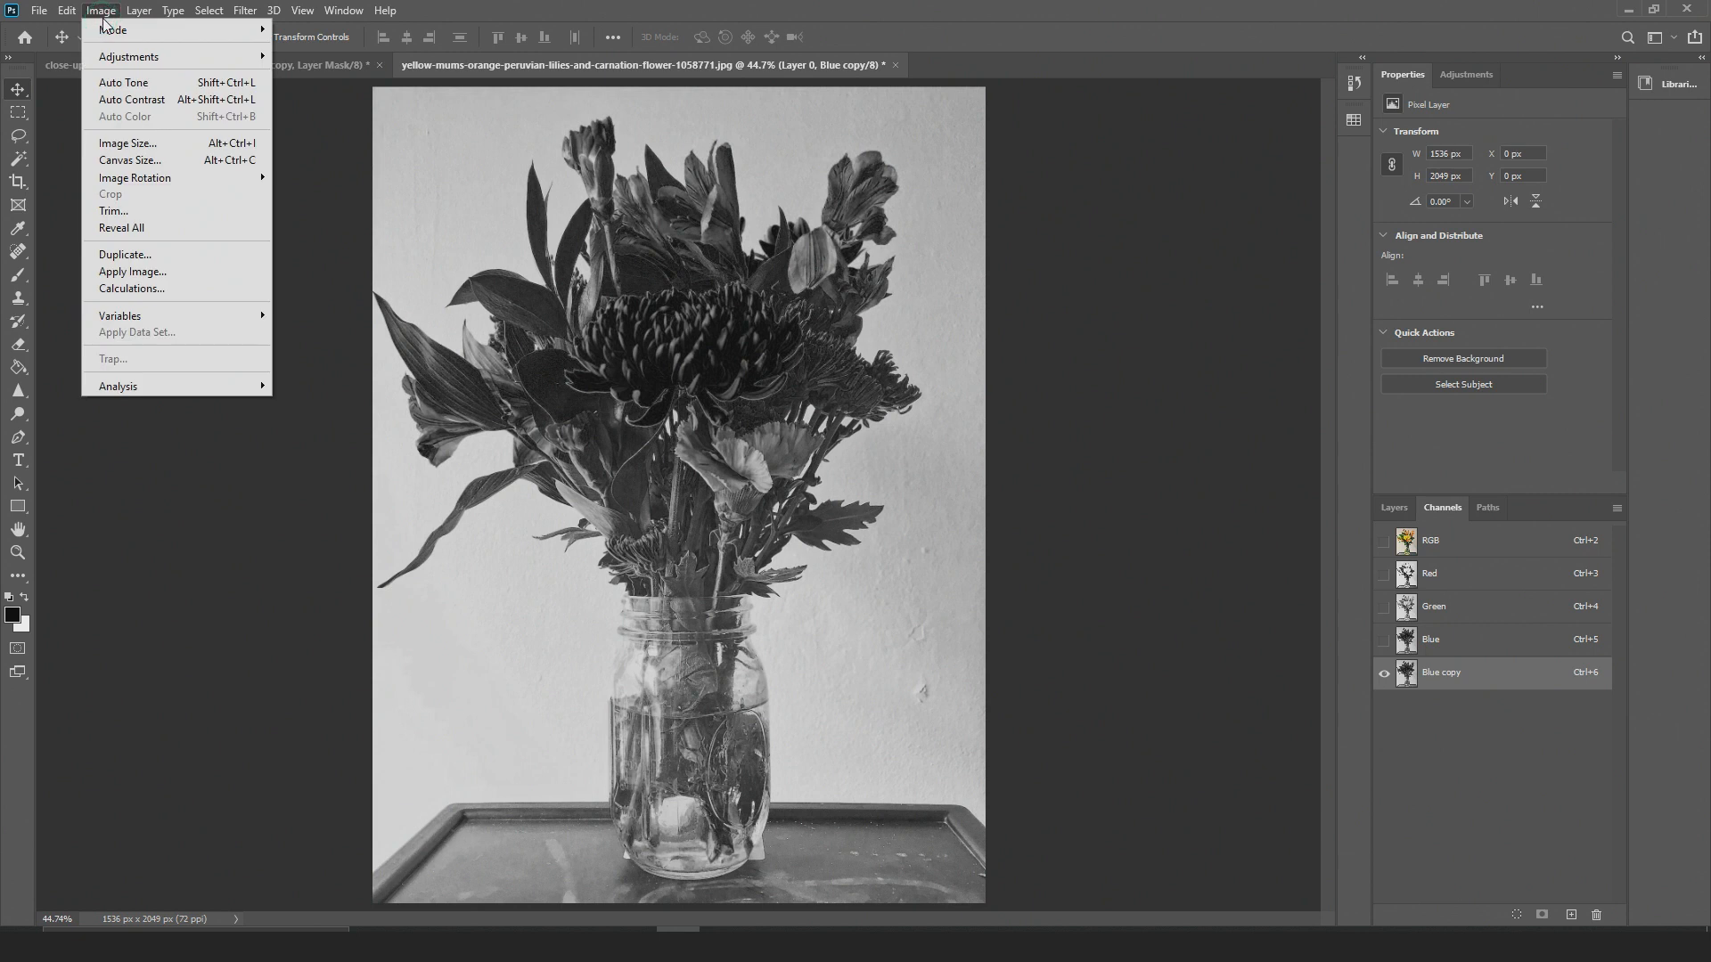
{"action": "mouse_move", "coordinate": [129, 57]}
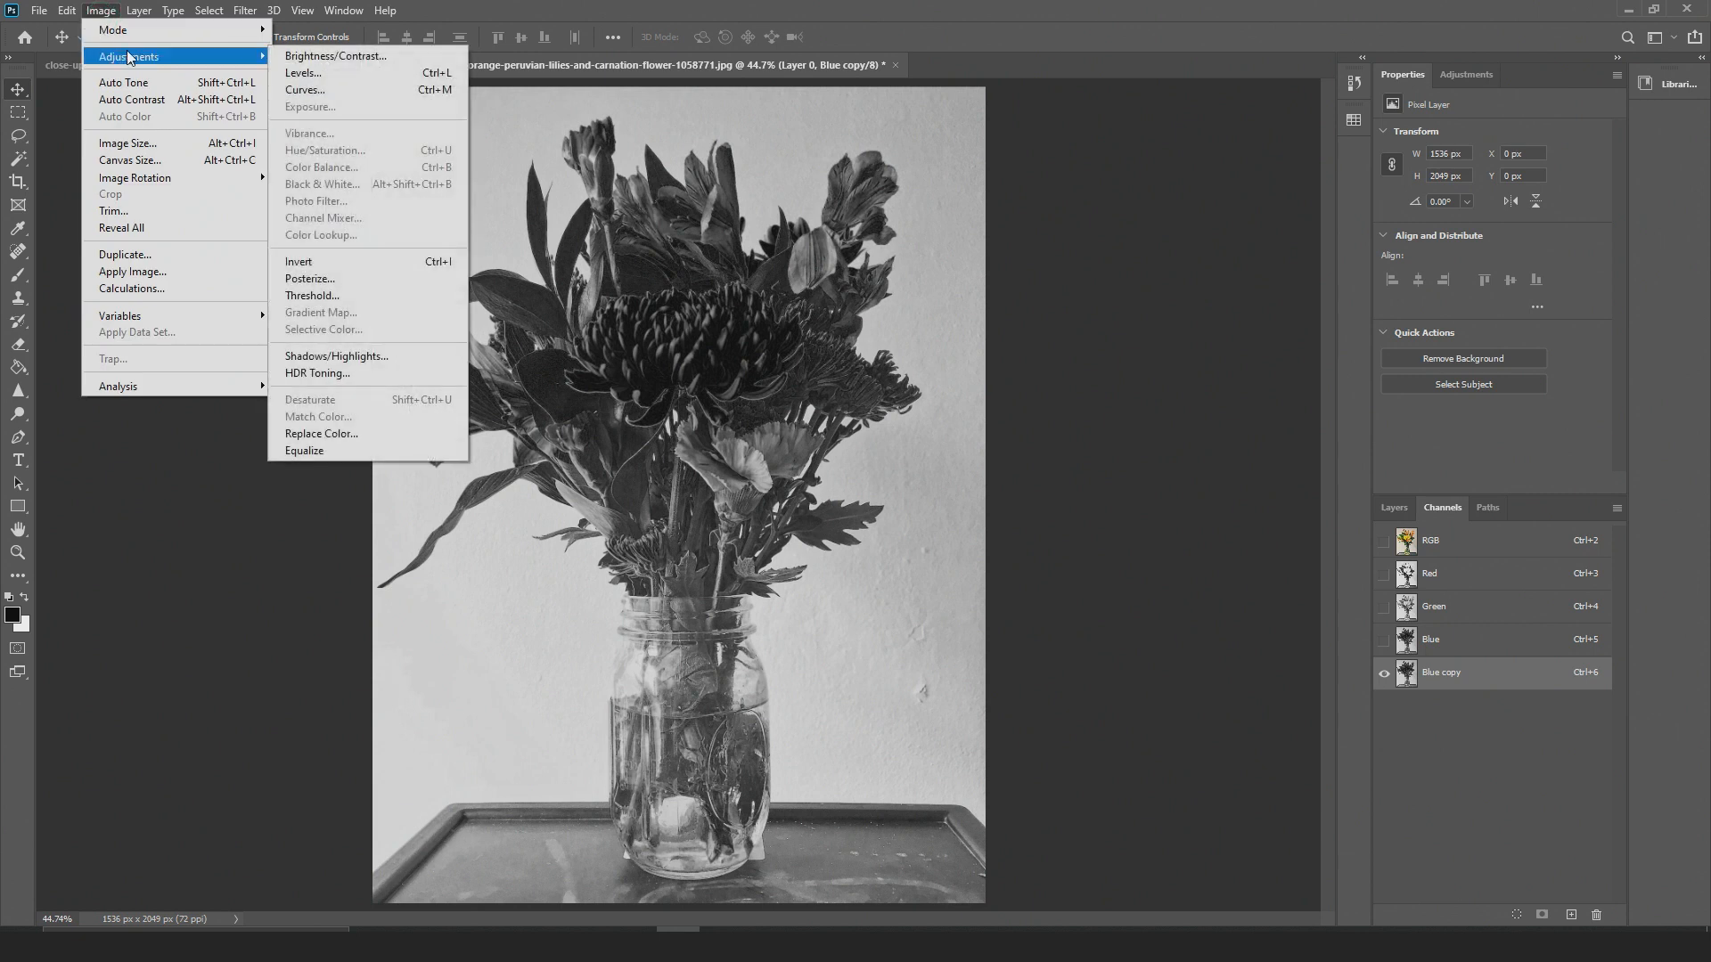
{"action": "left_click", "coordinate": [313, 73]}
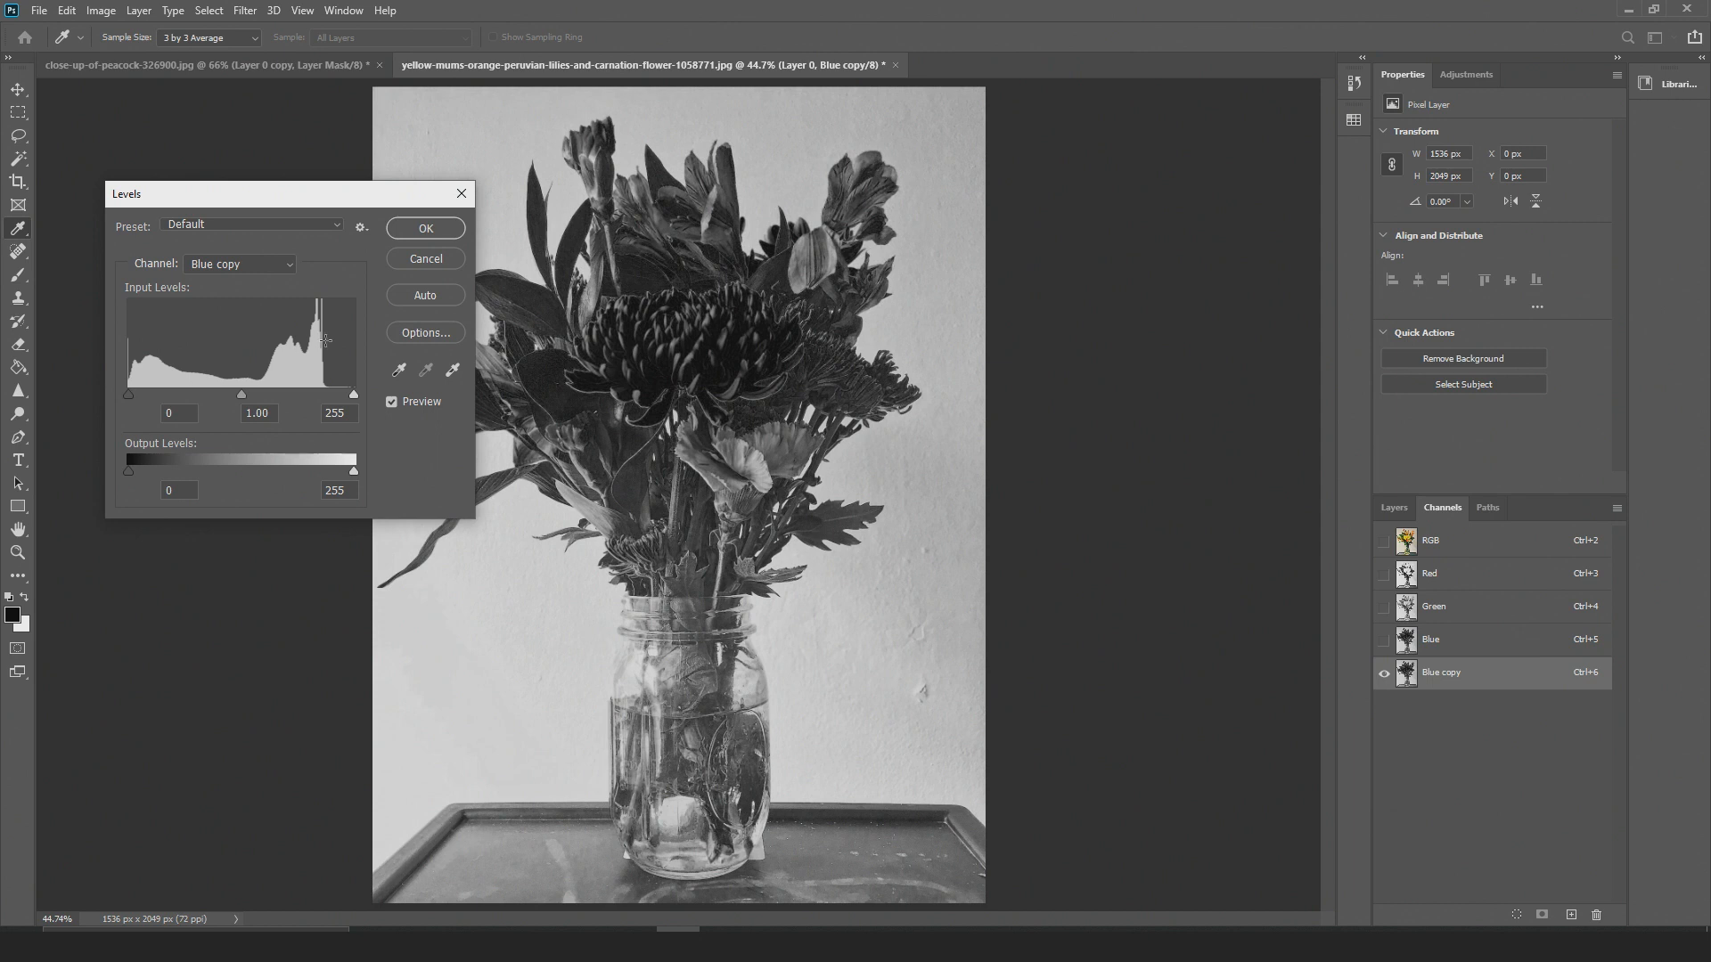
{"action": "left_click_drag", "start_coordinate": [352, 205], "coordinate": [305, 199]}
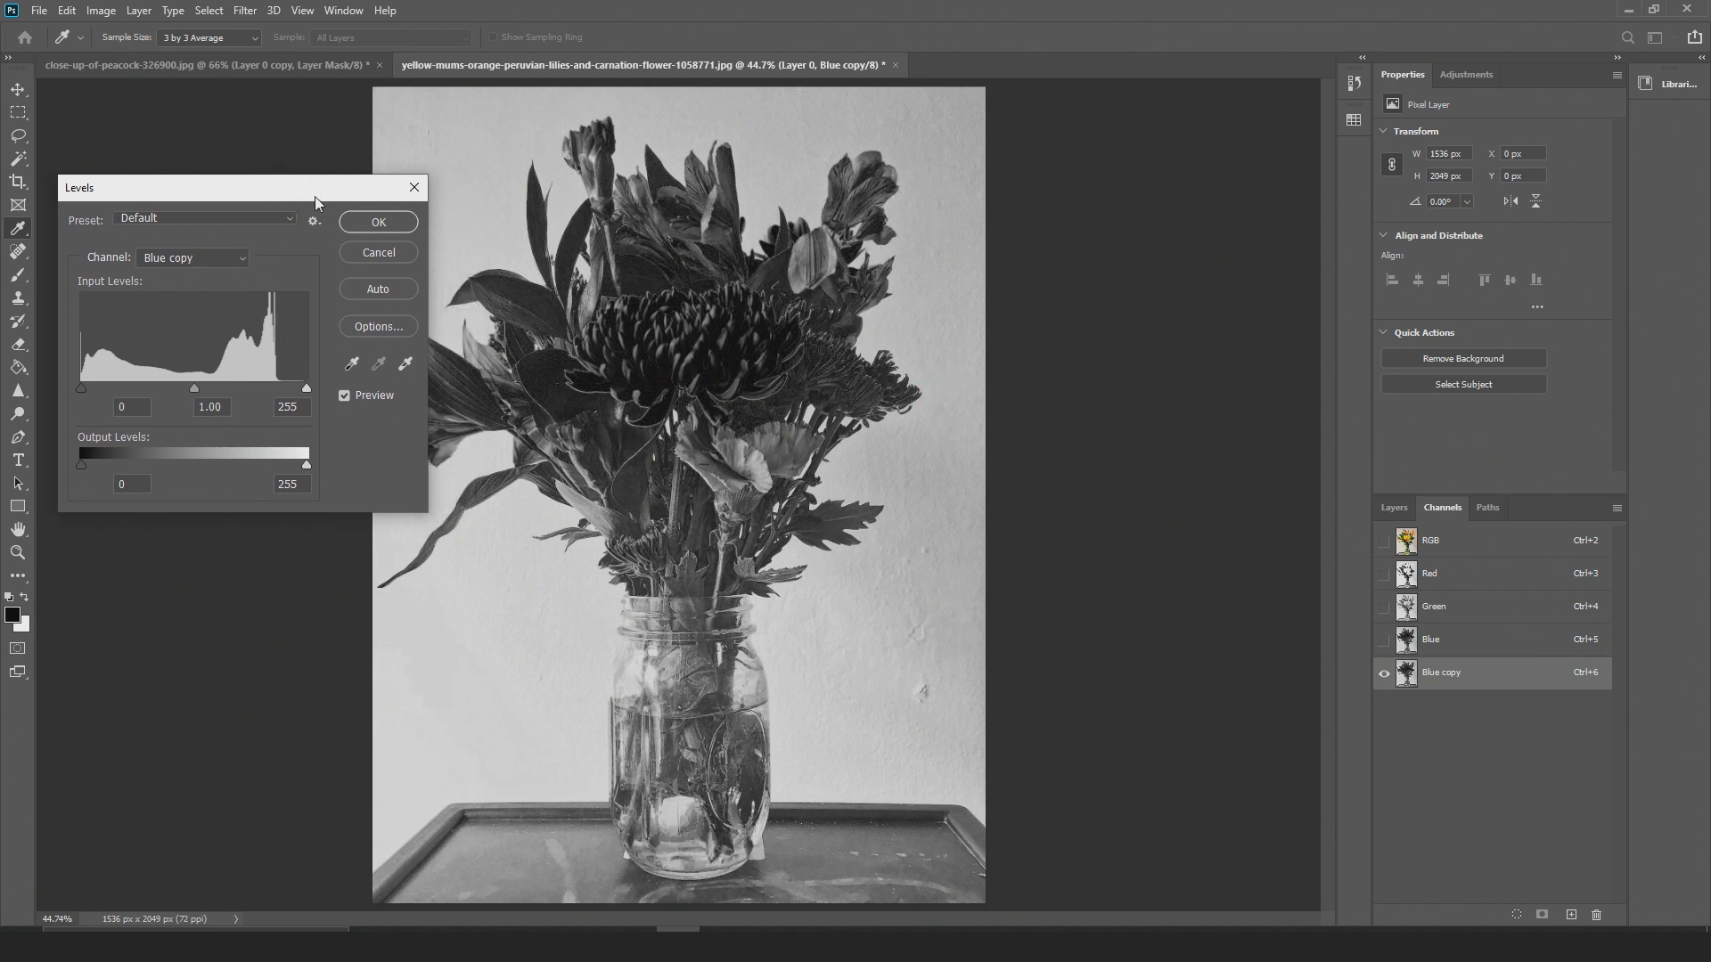
{"action": "left_click_drag", "start_coordinate": [316, 197], "coordinate": [303, 190]}
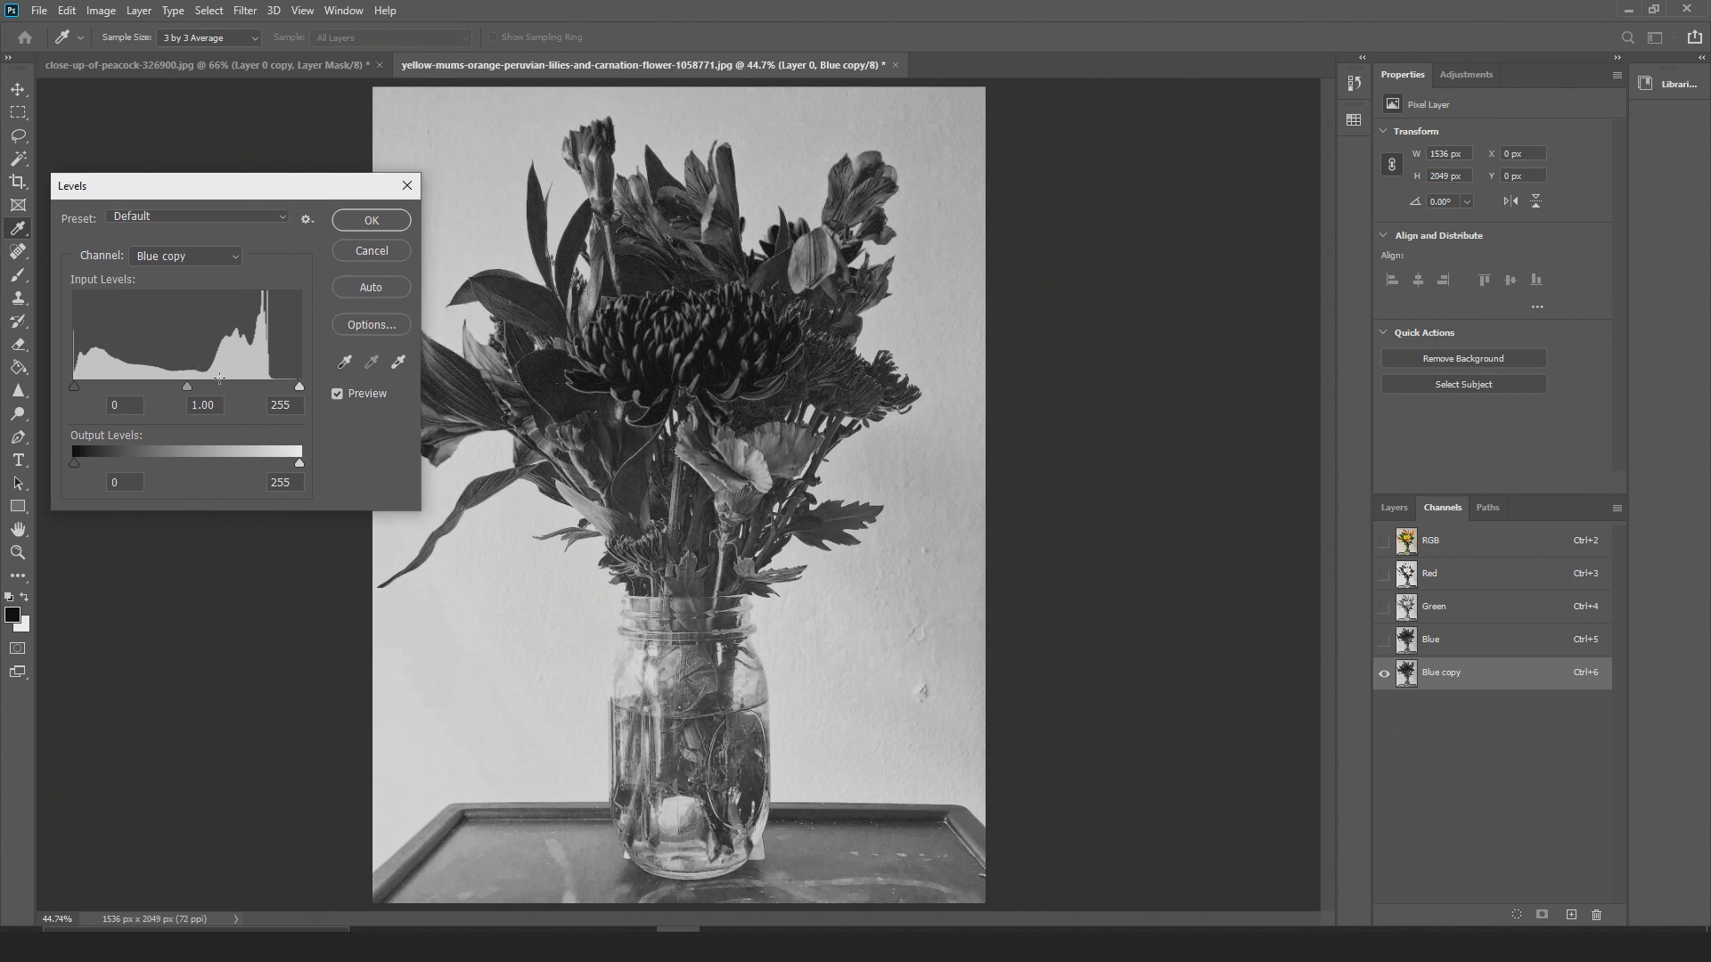
{"action": "left_click_drag", "start_coordinate": [299, 387], "coordinate": [237, 387]}
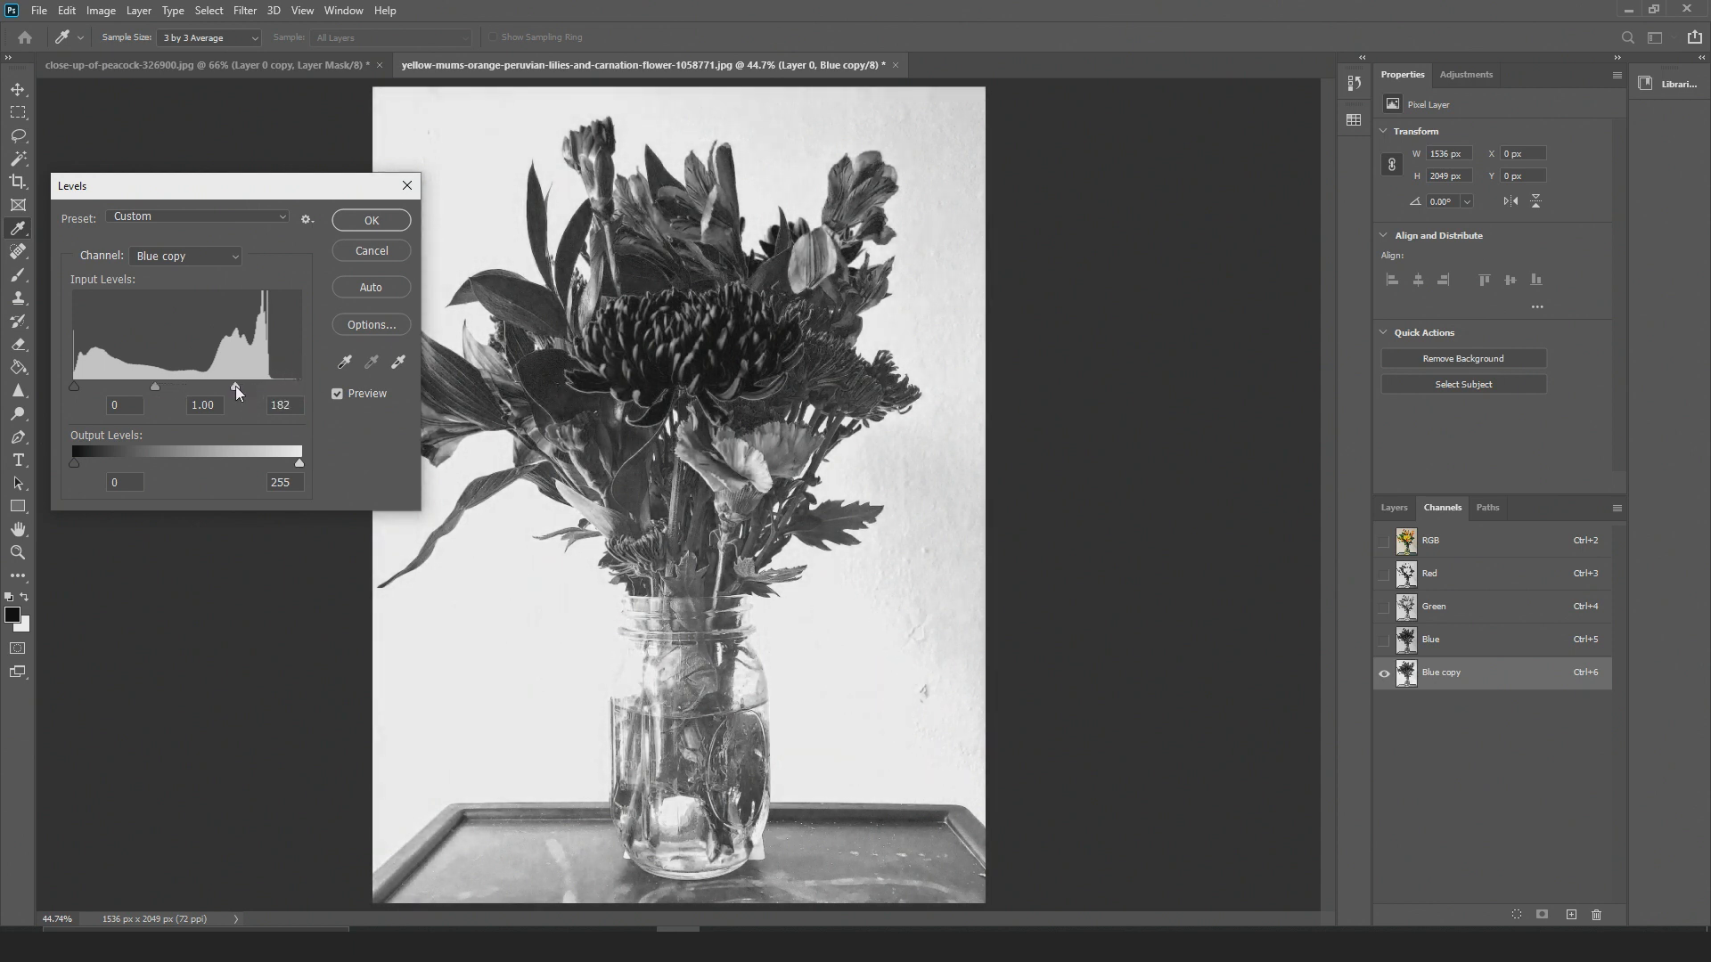
Set the Levels input black point to 148 and white point to 150, and apply the adjustment to Blue copy
{"action": "left_click_drag", "start_coordinate": [74, 387], "coordinate": [207, 391]}
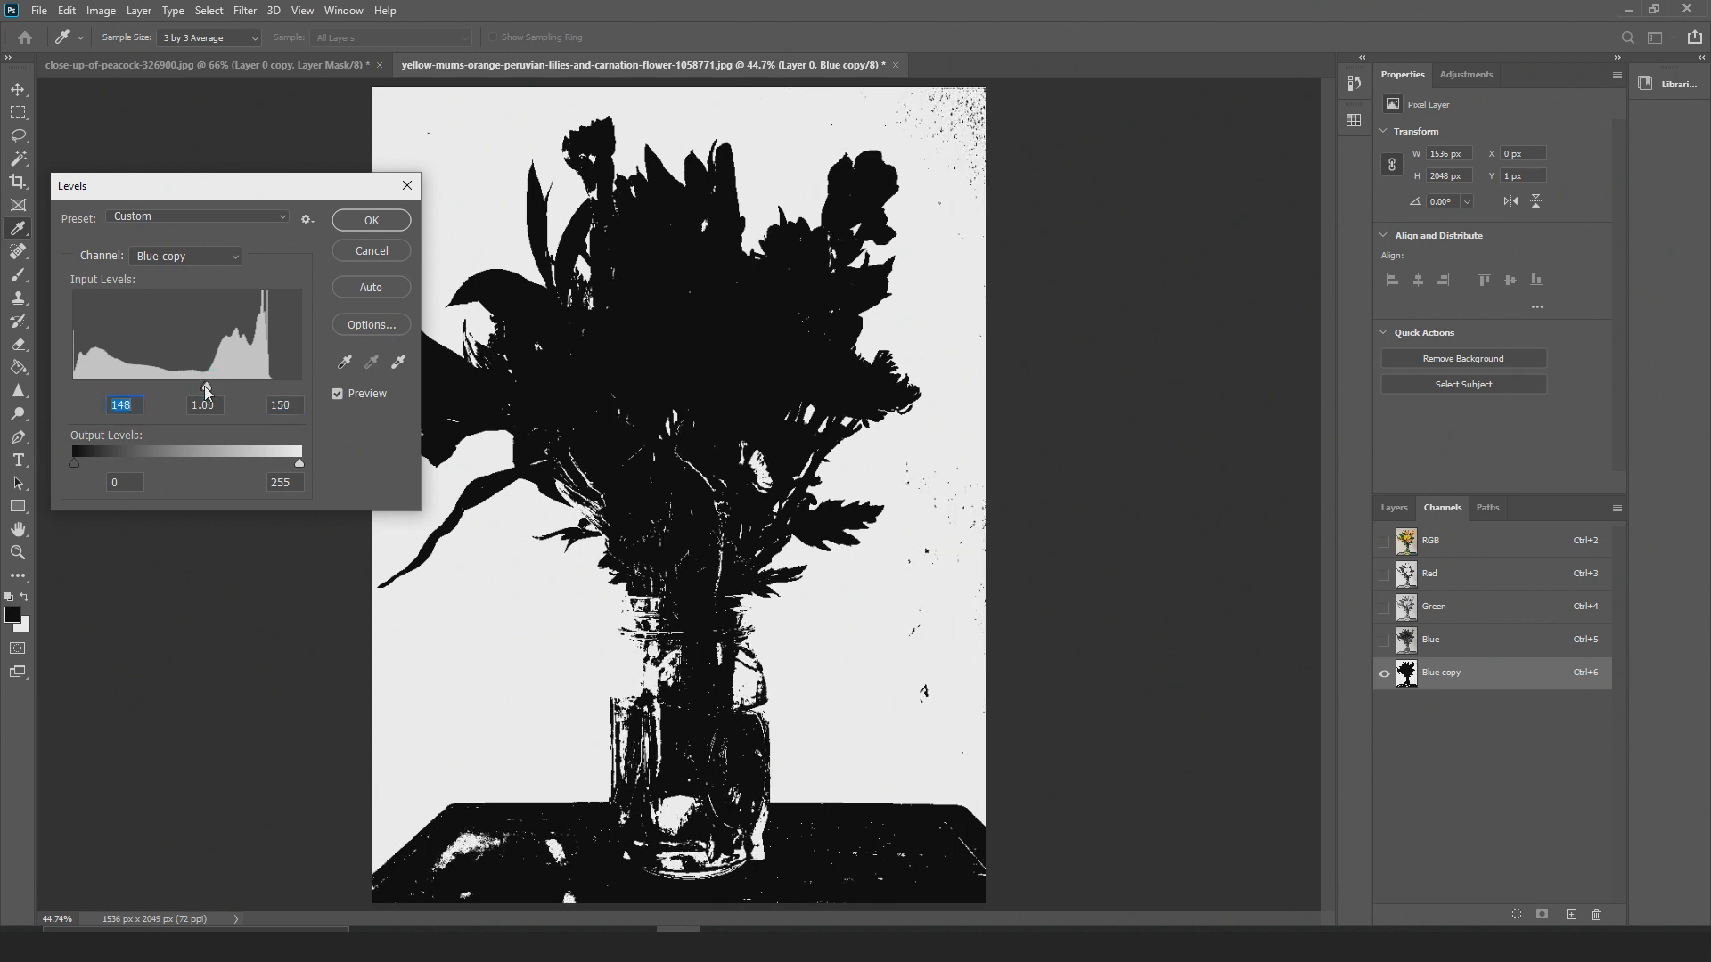
{"action": "key", "text": "Tab"}
{"action": "key", "text": "Tab"}
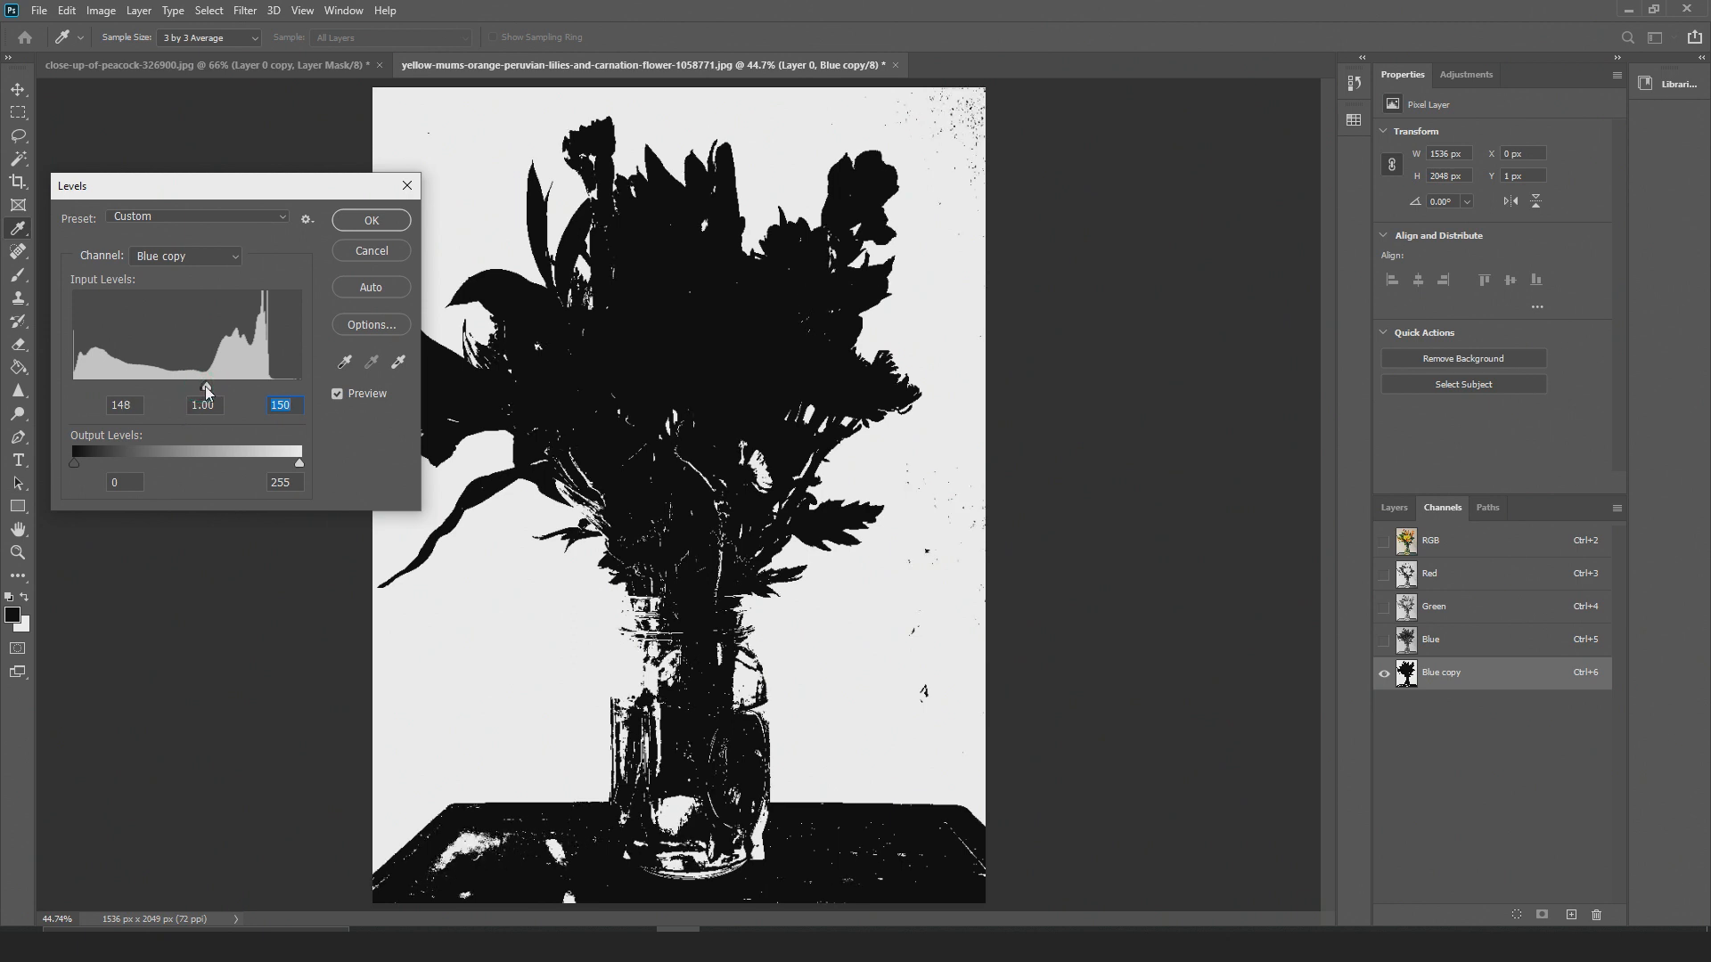
{"action": "key", "text": "shift+Tab"}
{"action": "key", "text": "shift+Tab"}
{"action": "left_click", "coordinate": [373, 221]}
{"action": "key", "text": "v"}
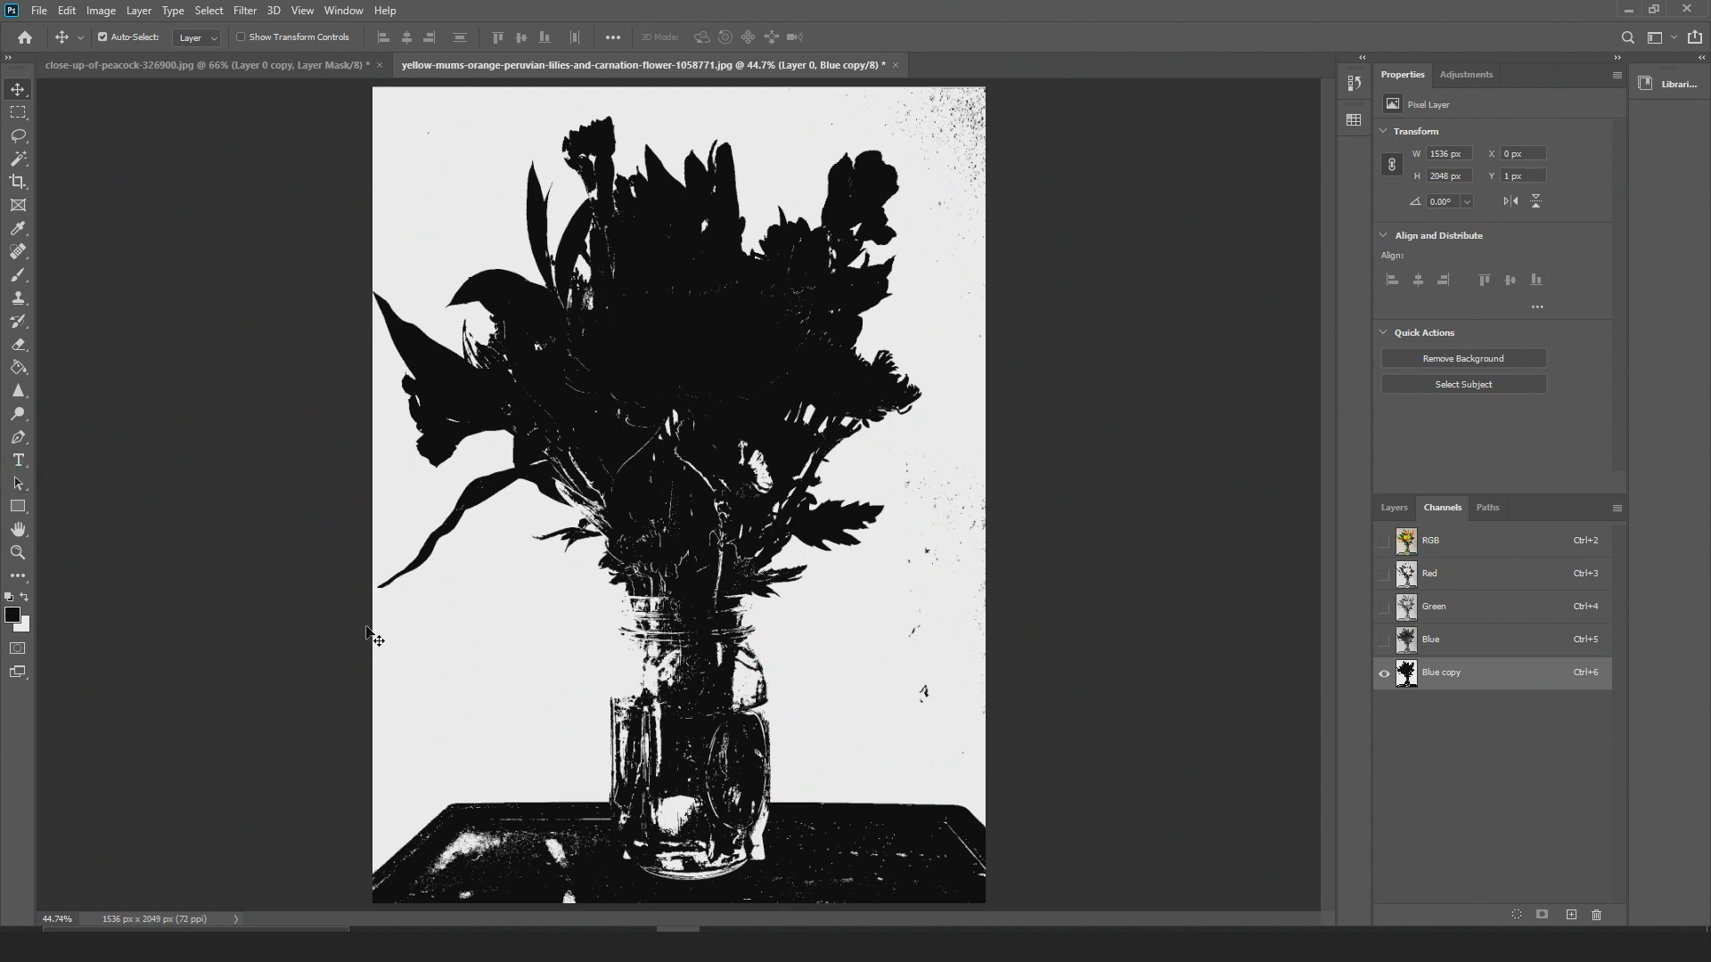
Paint over the black specks along the right side of the Blue copy channel's background with a 125 px white brush
{"action": "key", "text": "b"}
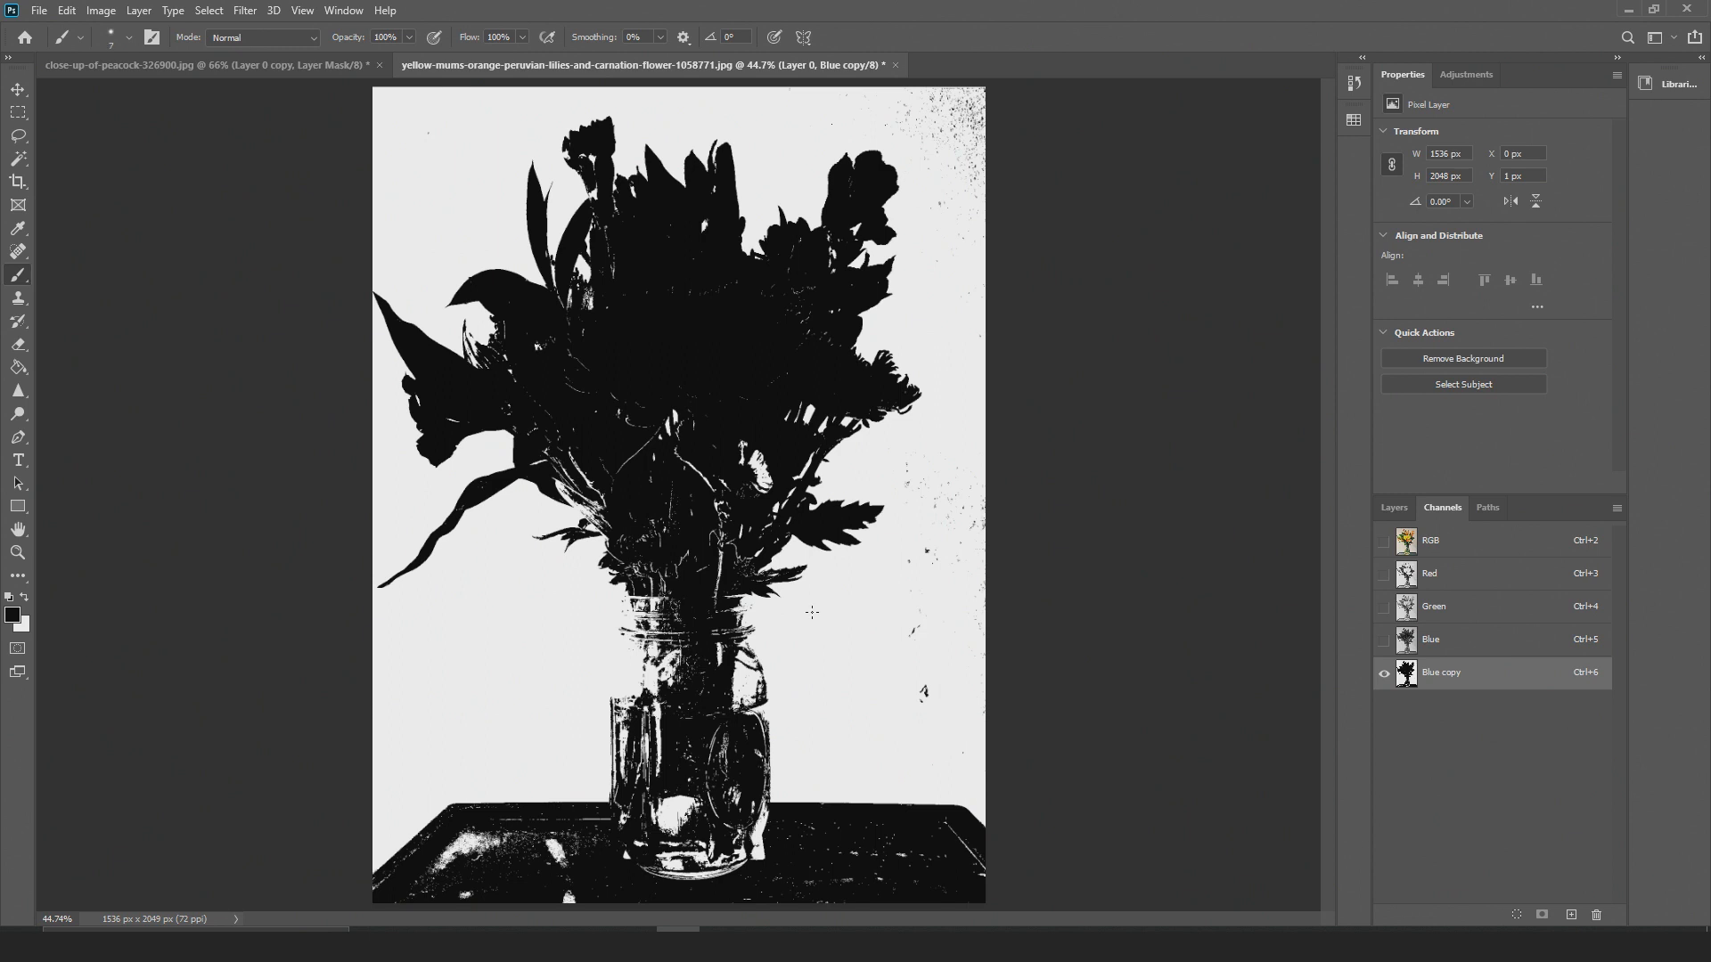
{"action": "key", "text": "bracketright"}
{"action": "key", "text": "bracketright"}
{"action": "key", "text": "bracketright"}
{"action": "key", "text": "bracketright"}
{"action": "key", "text": "bracketright"}
{"action": "key", "text": "bracketright"}
{"action": "key", "text": "bracketright"}
{"action": "key", "text": "x"}
{"action": "scroll", "coordinate": [984, 246], "scroll_direction": "up", "scroll_amount": 8}
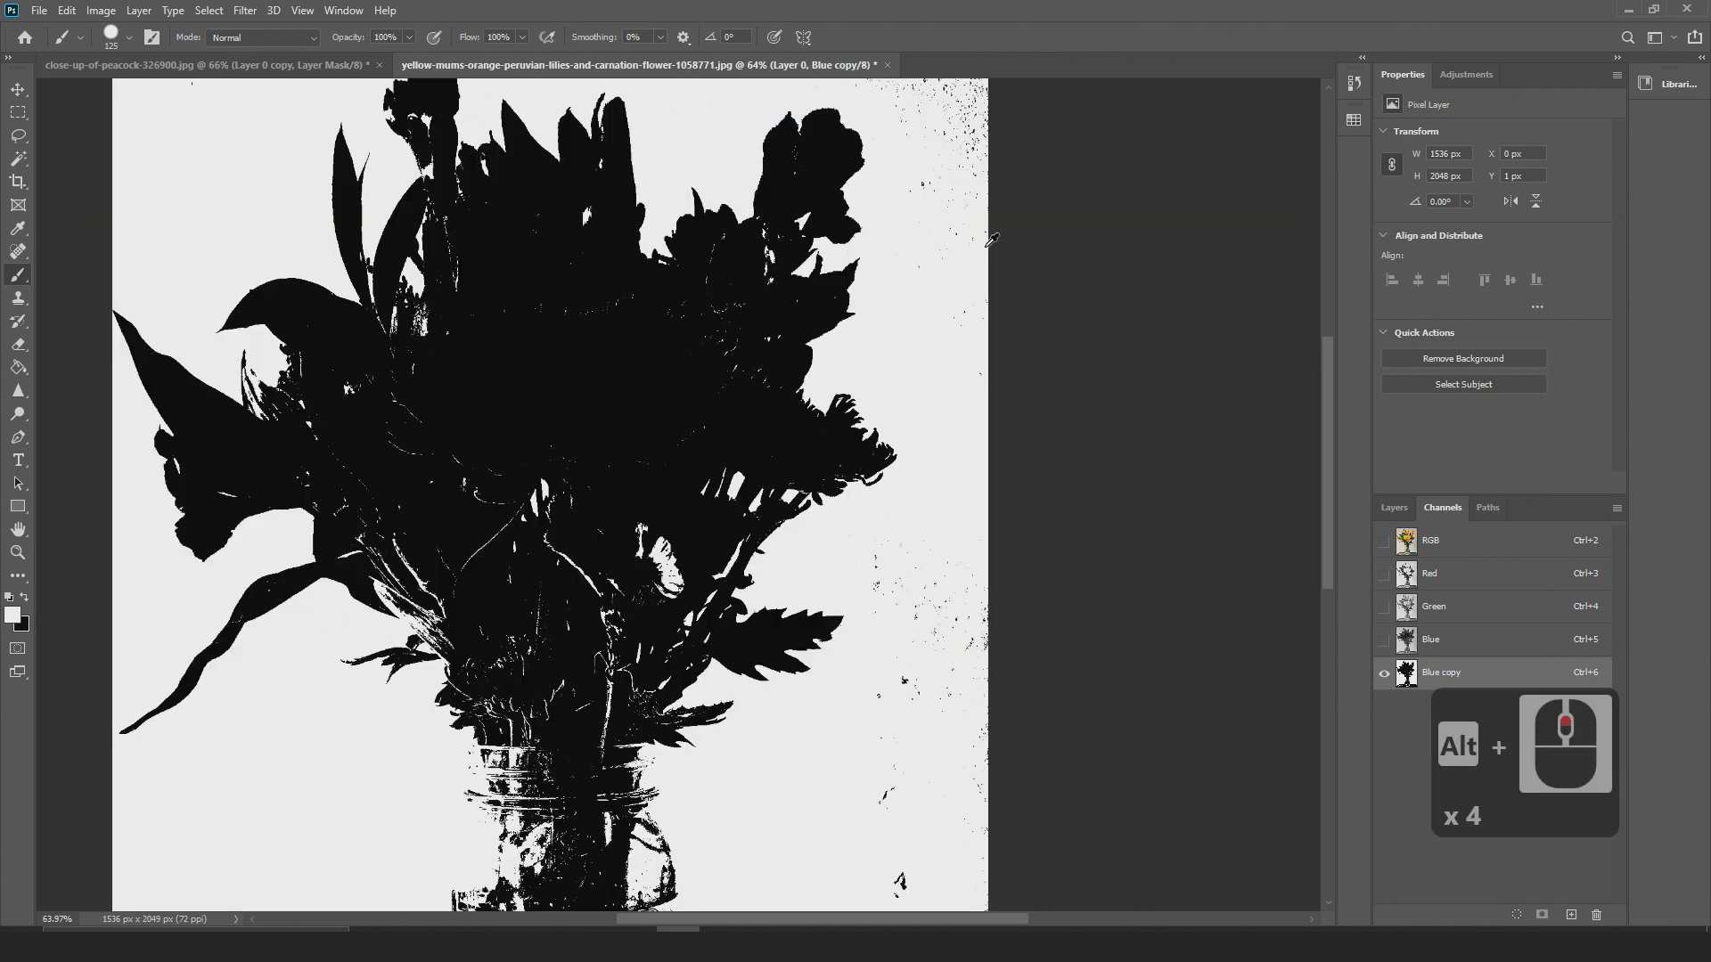
{"action": "left_click_drag", "start_coordinate": [899, 174], "coordinate": [848, 569]}
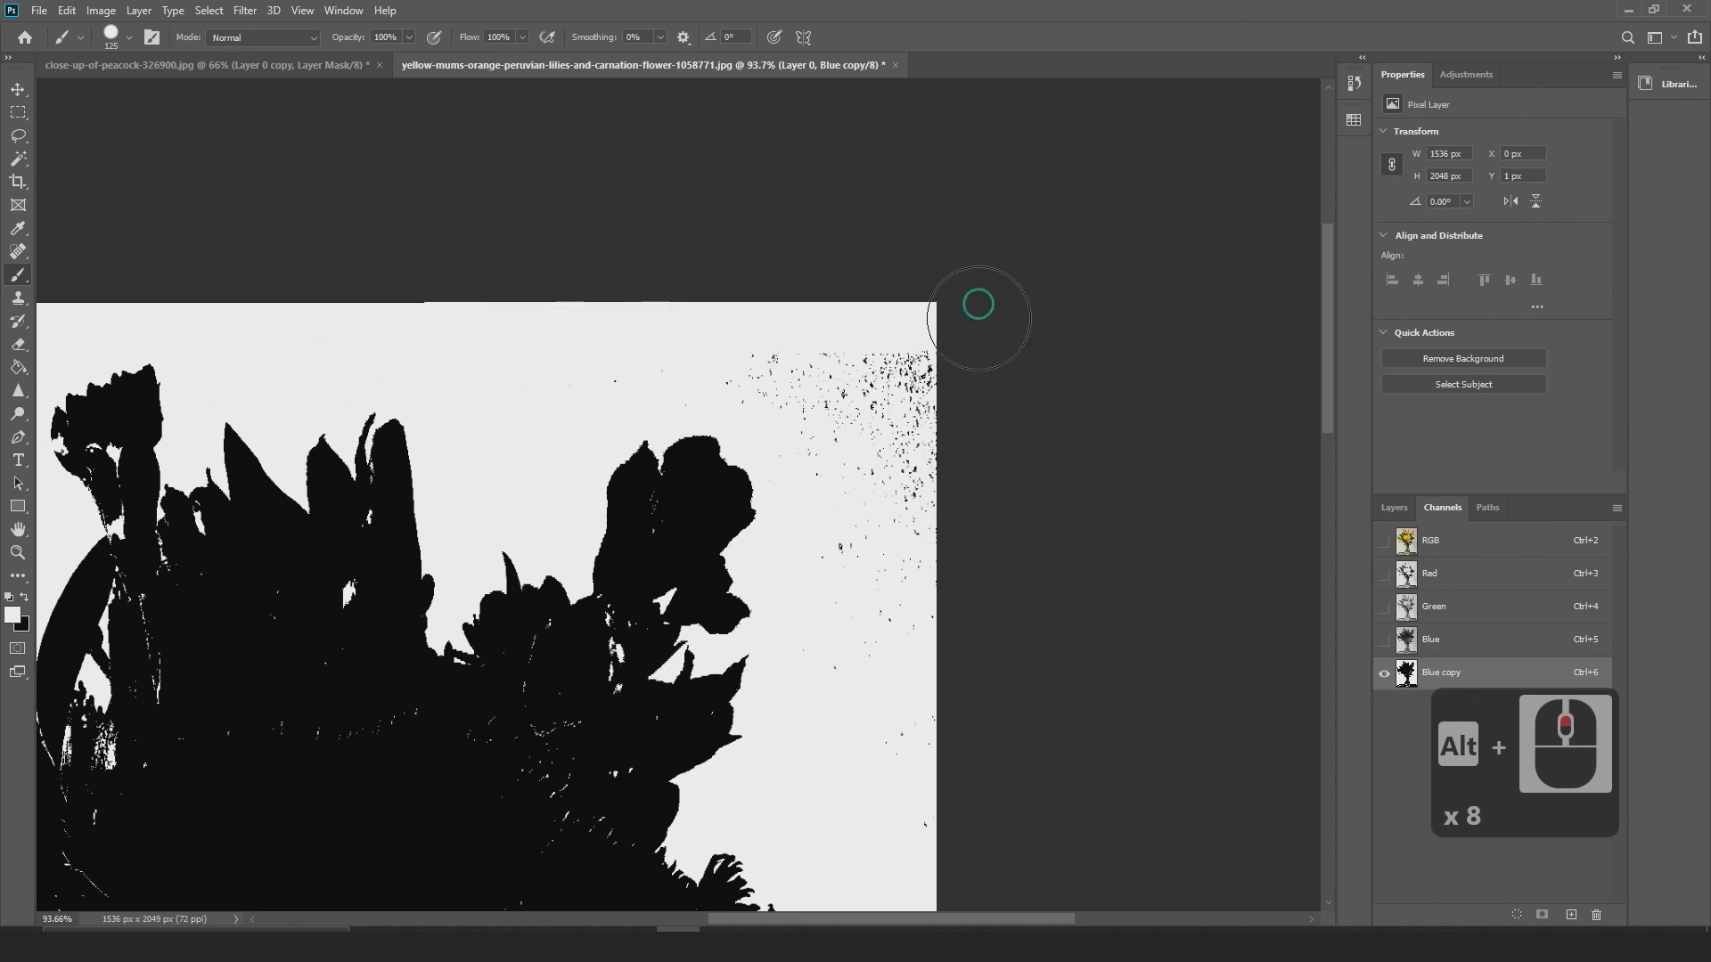
{"action": "mouse_move", "coordinate": [604, 348]}
{"action": "left_mouse_down"}
{"action": "mouse_move", "coordinate": [874, 378]}
{"action": "mouse_move", "coordinate": [811, 403]}
{"action": "mouse_move", "coordinate": [863, 543]}
{"action": "mouse_move", "coordinate": [866, 656]}
{"action": "left_mouse_up"}
{"action": "mouse_move", "coordinate": [859, 739]}
{"action": "left_mouse_down"}
{"action": "mouse_move", "coordinate": [745, 355]}
{"action": "mouse_move", "coordinate": [795, 455]}
{"action": "mouse_move", "coordinate": [781, 743]}
{"action": "mouse_move", "coordinate": [728, 729]}
{"action": "mouse_move", "coordinate": [726, 475]}
{"action": "mouse_move", "coordinate": [774, 501]}
{"action": "mouse_move", "coordinate": [640, 435]}
{"action": "mouse_move", "coordinate": [685, 442]}
{"action": "mouse_move", "coordinate": [835, 398]}
{"action": "mouse_move", "coordinate": [685, 485]}
{"action": "mouse_move", "coordinate": [715, 580]}
{"action": "mouse_move", "coordinate": [805, 539]}
{"action": "mouse_move", "coordinate": [797, 761]}
{"action": "mouse_move", "coordinate": [714, 682]}
{"action": "mouse_move", "coordinate": [683, 688]}
{"action": "mouse_move", "coordinate": [655, 790]}
{"action": "mouse_move", "coordinate": [740, 356]}
{"action": "left_mouse_up"}
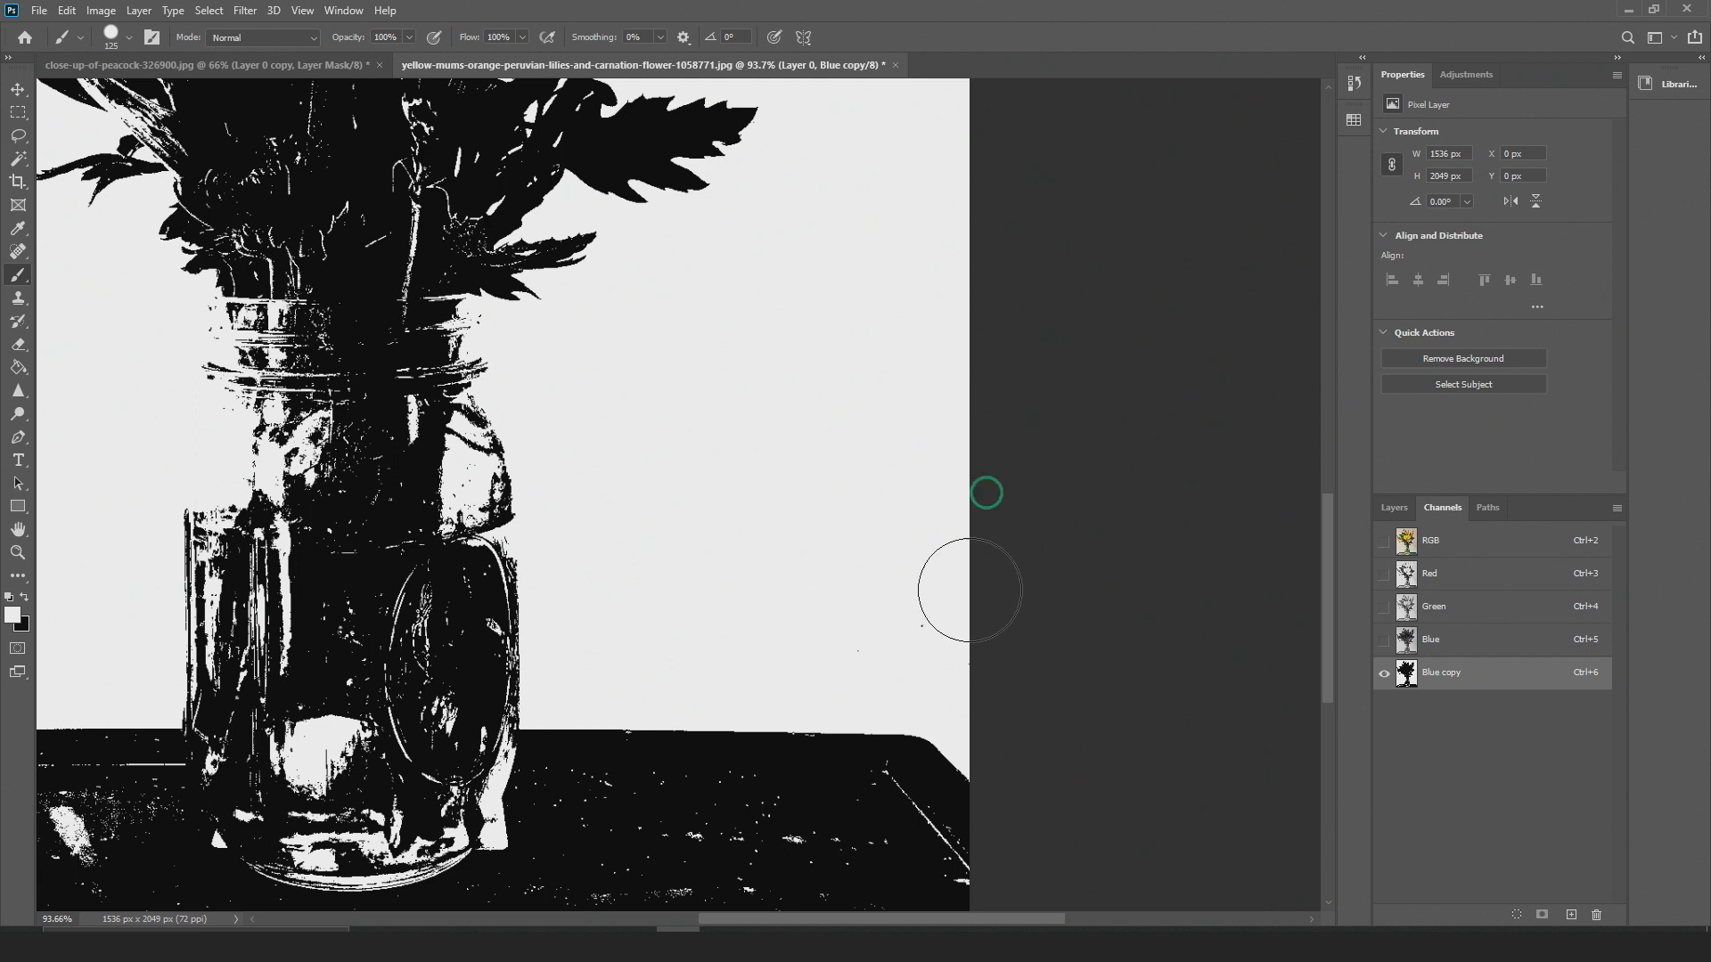
{"action": "left_click_drag", "start_coordinate": [858, 580], "coordinate": [914, 411]}
Paint the table areas to the right and left of the jar white in the Blue copy channel
{"action": "mouse_move", "coordinate": [928, 500]}
{"action": "left_mouse_down"}
{"action": "mouse_move", "coordinate": [993, 725]}
{"action": "mouse_move", "coordinate": [965, 597]}
{"action": "mouse_move", "coordinate": [848, 767]}
{"action": "mouse_move", "coordinate": [783, 561]}
{"action": "mouse_move", "coordinate": [712, 583]}
{"action": "mouse_move", "coordinate": [660, 653]}
{"action": "mouse_move", "coordinate": [626, 575]}
{"action": "mouse_move", "coordinate": [543, 764]}
{"action": "mouse_move", "coordinate": [565, 649]}
{"action": "left_mouse_up"}
{"action": "scroll", "coordinate": [565, 649], "scroll_direction": "down", "scroll_amount": 10}
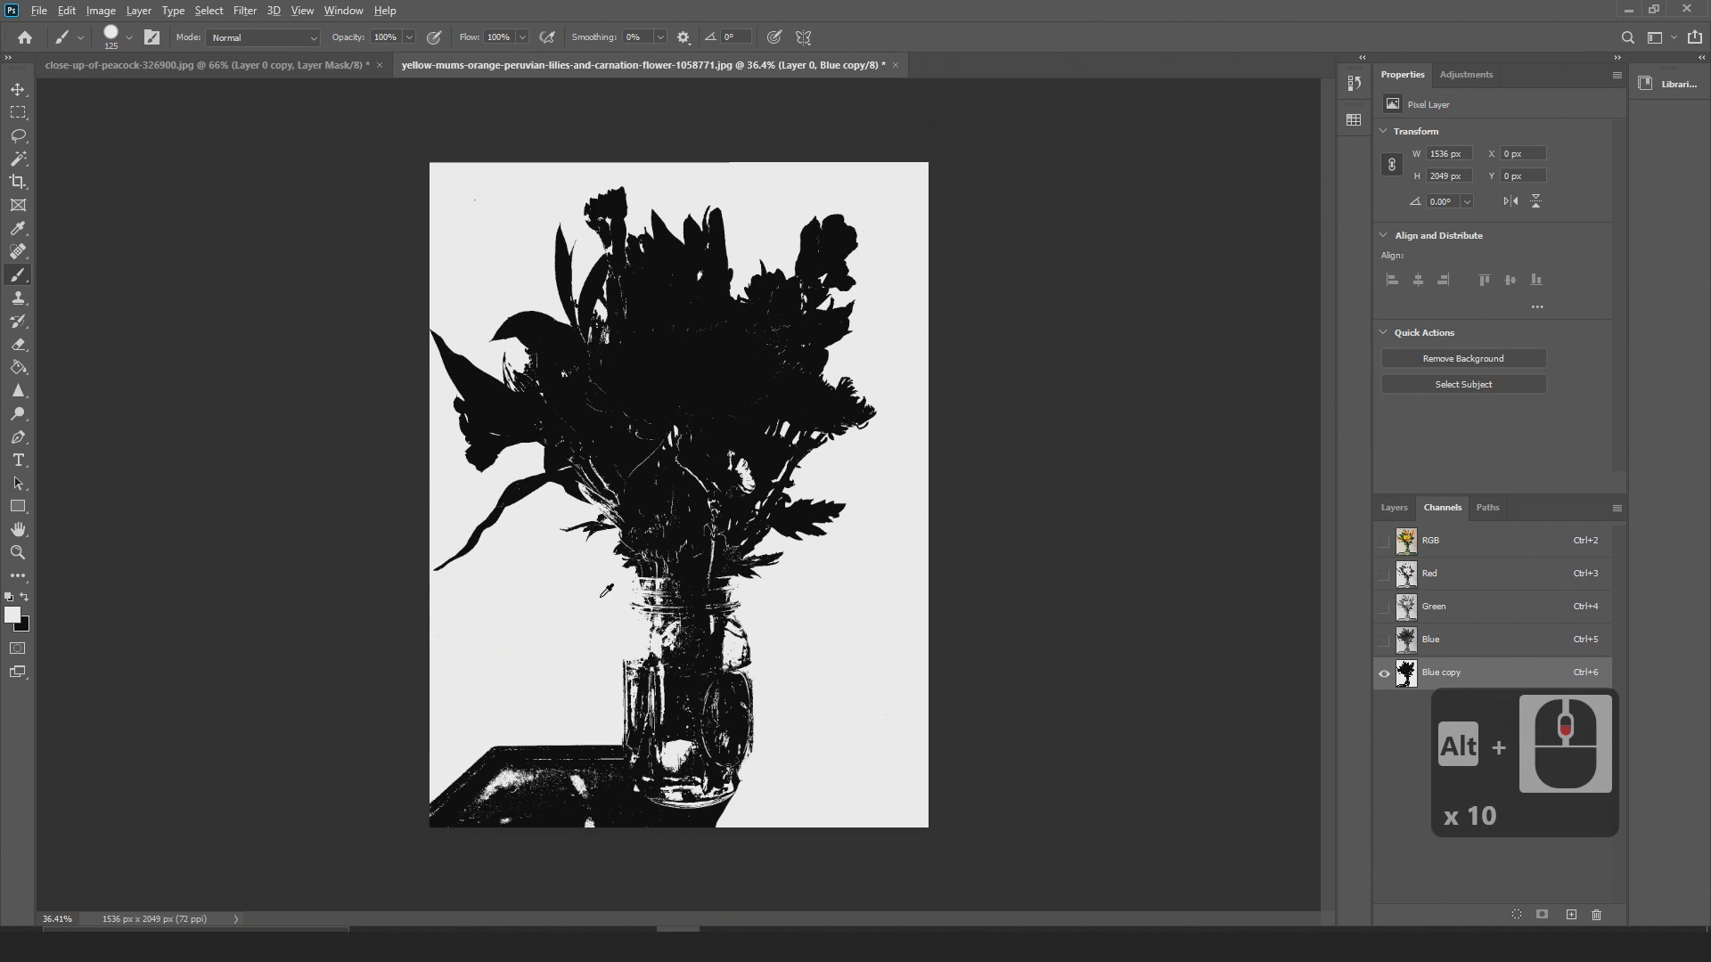
{"action": "scroll", "coordinate": [590, 623], "scroll_direction": "up", "scroll_amount": 8}
{"action": "mouse_move", "coordinate": [602, 717]}
{"action": "left_mouse_down"}
{"action": "mouse_move", "coordinate": [687, 465]}
{"action": "mouse_move", "coordinate": [657, 416]}
{"action": "left_mouse_up"}
{"action": "mouse_move", "coordinate": [488, 554]}
{"action": "left_mouse_down"}
{"action": "mouse_move", "coordinate": [340, 675]}
{"action": "mouse_move", "coordinate": [362, 687]}
{"action": "mouse_move", "coordinate": [526, 508]}
{"action": "mouse_move", "coordinate": [516, 668]}
{"action": "mouse_move", "coordinate": [574, 624]}
{"action": "mouse_move", "coordinate": [618, 535]}
{"action": "mouse_move", "coordinate": [603, 680]}
{"action": "left_mouse_up"}
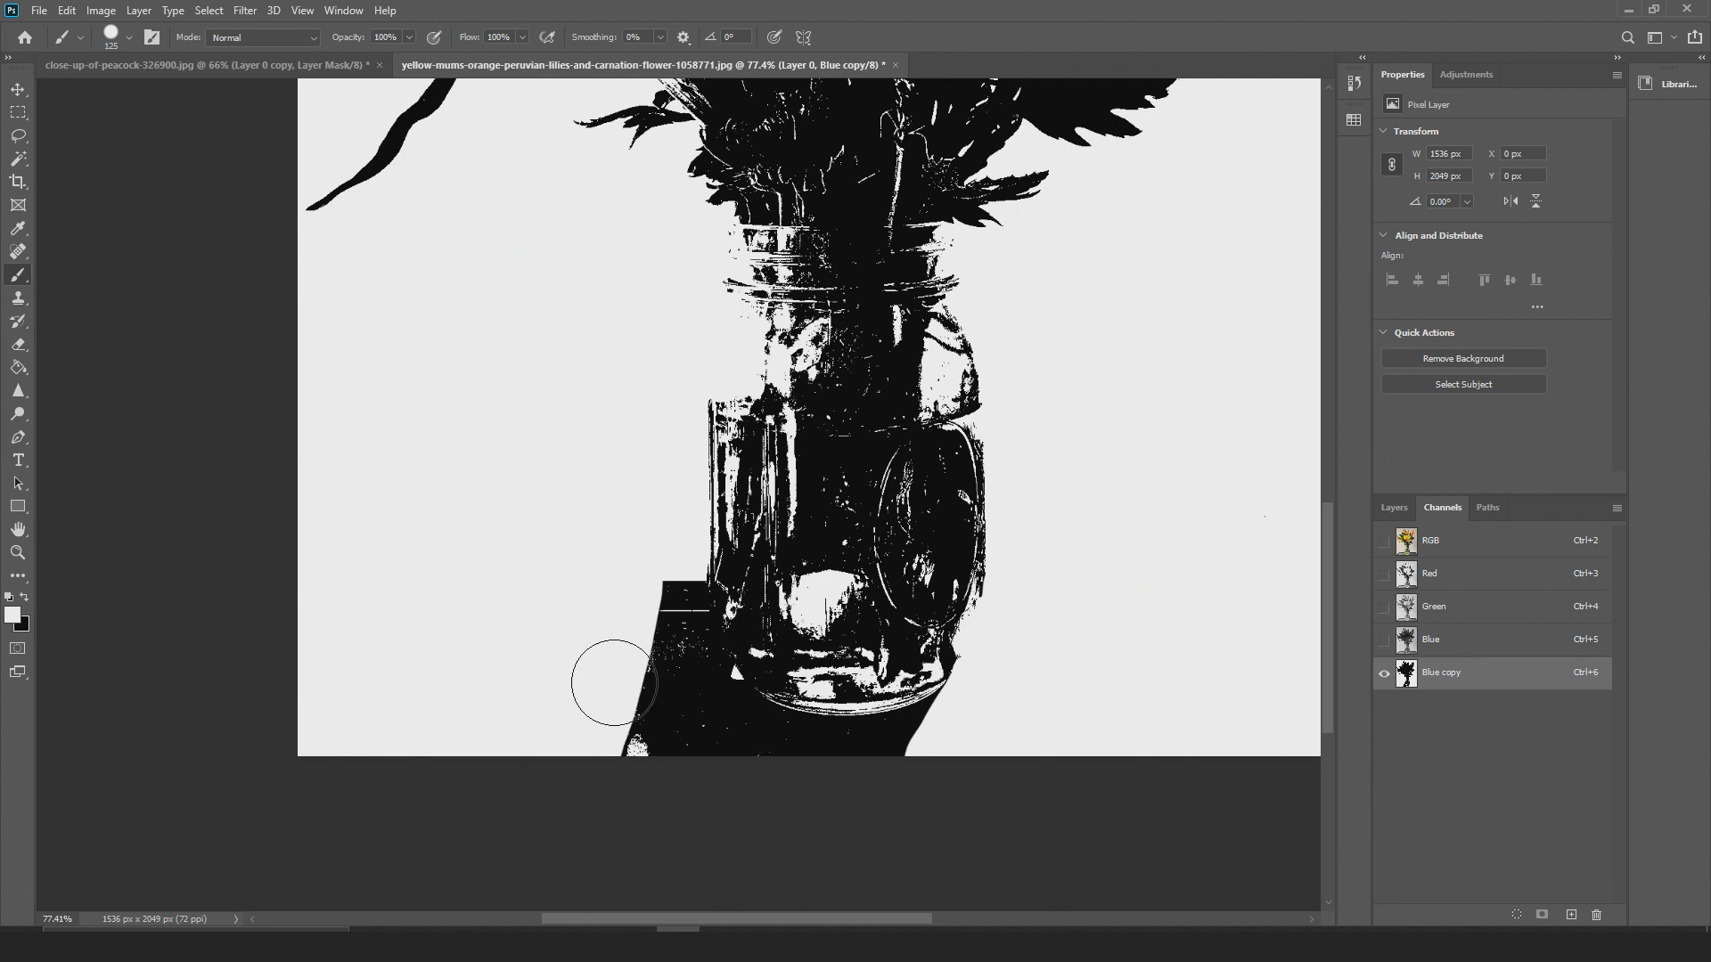
Paint out the remaining black table closely around the sides and base of the jar in white
{"action": "scroll", "coordinate": [644, 672], "scroll_direction": "up", "scroll_amount": 3}
{"action": "scroll", "coordinate": [644, 672], "scroll_direction": "up", "scroll_amount": 1}
{"action": "mouse_move", "coordinate": [612, 580]}
{"action": "left_mouse_down"}
{"action": "mouse_move", "coordinate": [555, 496]}
{"action": "mouse_move", "coordinate": [575, 480]}
{"action": "mouse_move", "coordinate": [566, 757]}
{"action": "mouse_move", "coordinate": [604, 686]}
{"action": "mouse_move", "coordinate": [646, 713]}
{"action": "mouse_move", "coordinate": [588, 555]}
{"action": "mouse_move", "coordinate": [588, 439]}
{"action": "mouse_move", "coordinate": [607, 602]}
{"action": "mouse_move", "coordinate": [678, 697]}
{"action": "mouse_move", "coordinate": [893, 768]}
{"action": "mouse_move", "coordinate": [1044, 726]}
{"action": "left_mouse_up"}
{"action": "left_click", "coordinate": [1070, 585]}
{"action": "mouse_move", "coordinate": [1074, 575]}
{"action": "left_mouse_down"}
{"action": "mouse_move", "coordinate": [1043, 633]}
{"action": "mouse_move", "coordinate": [940, 701]}
{"action": "mouse_move", "coordinate": [768, 707]}
{"action": "mouse_move", "coordinate": [653, 638]}
{"action": "mouse_move", "coordinate": [651, 669]}
{"action": "left_mouse_up"}
{"action": "scroll", "coordinate": [651, 669], "scroll_direction": "down", "scroll_amount": 7}
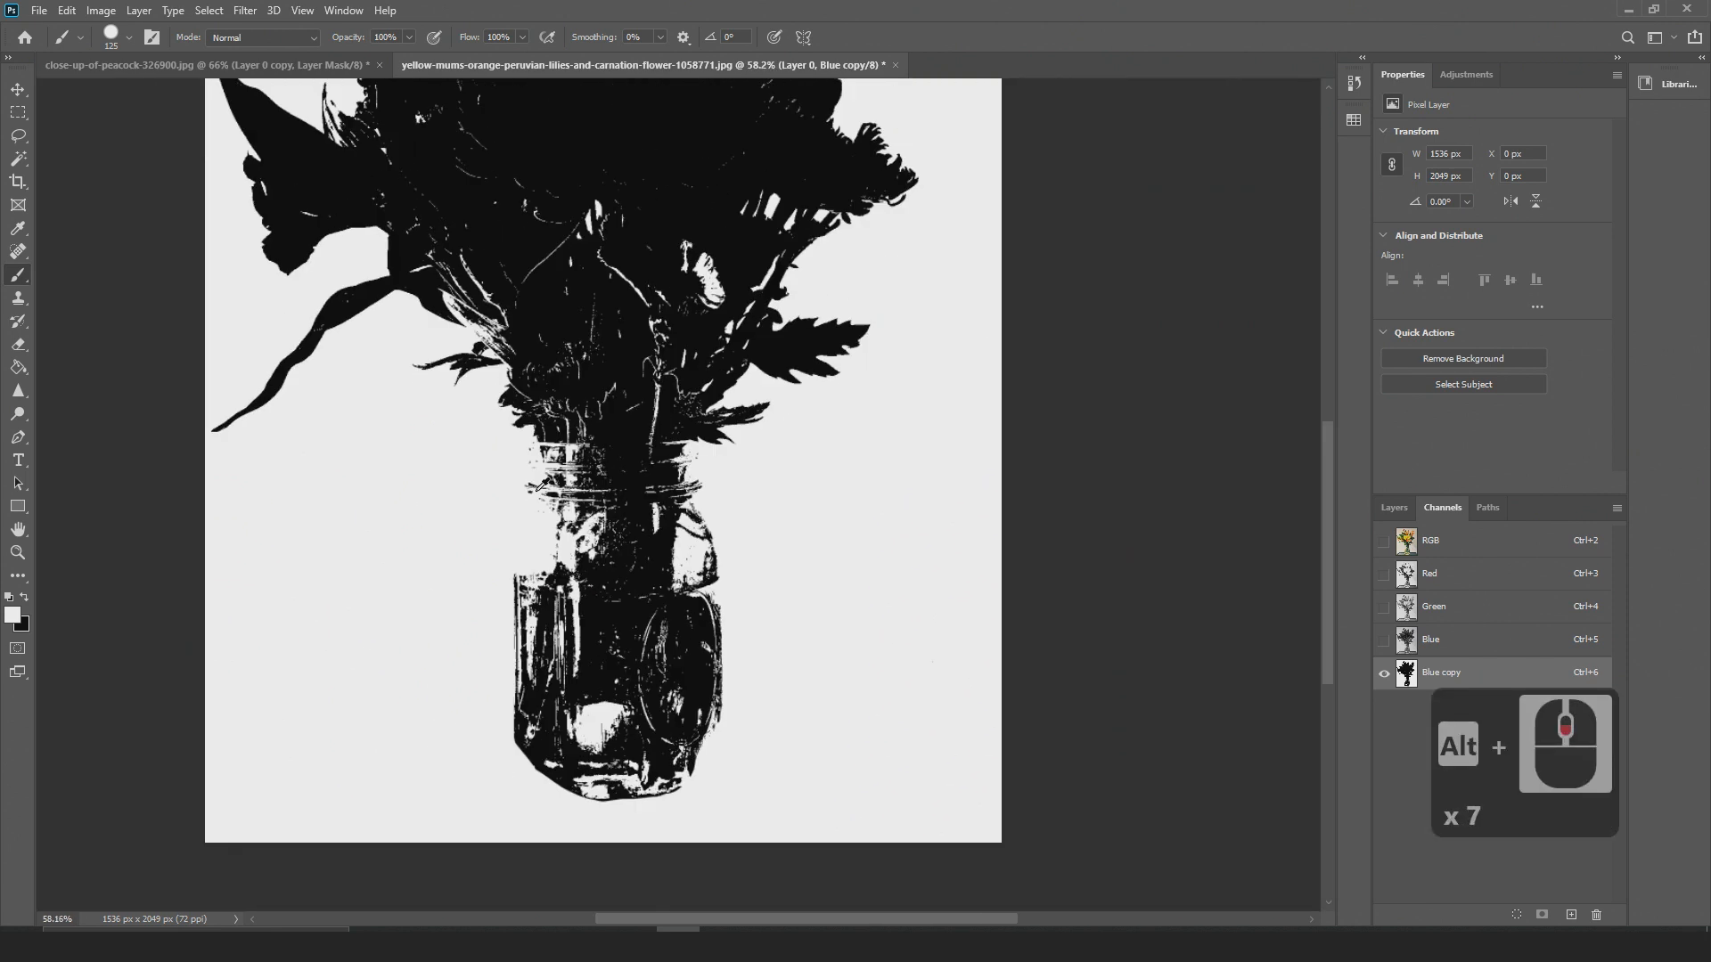
Load the Blue copy channel as a selection with the Move tool active, and select Layer 0 in full color
{"action": "left_click_drag", "start_coordinate": [561, 278], "coordinate": [634, 613]}
{"action": "left_click_drag", "start_coordinate": [703, 481], "coordinate": [729, 383]}
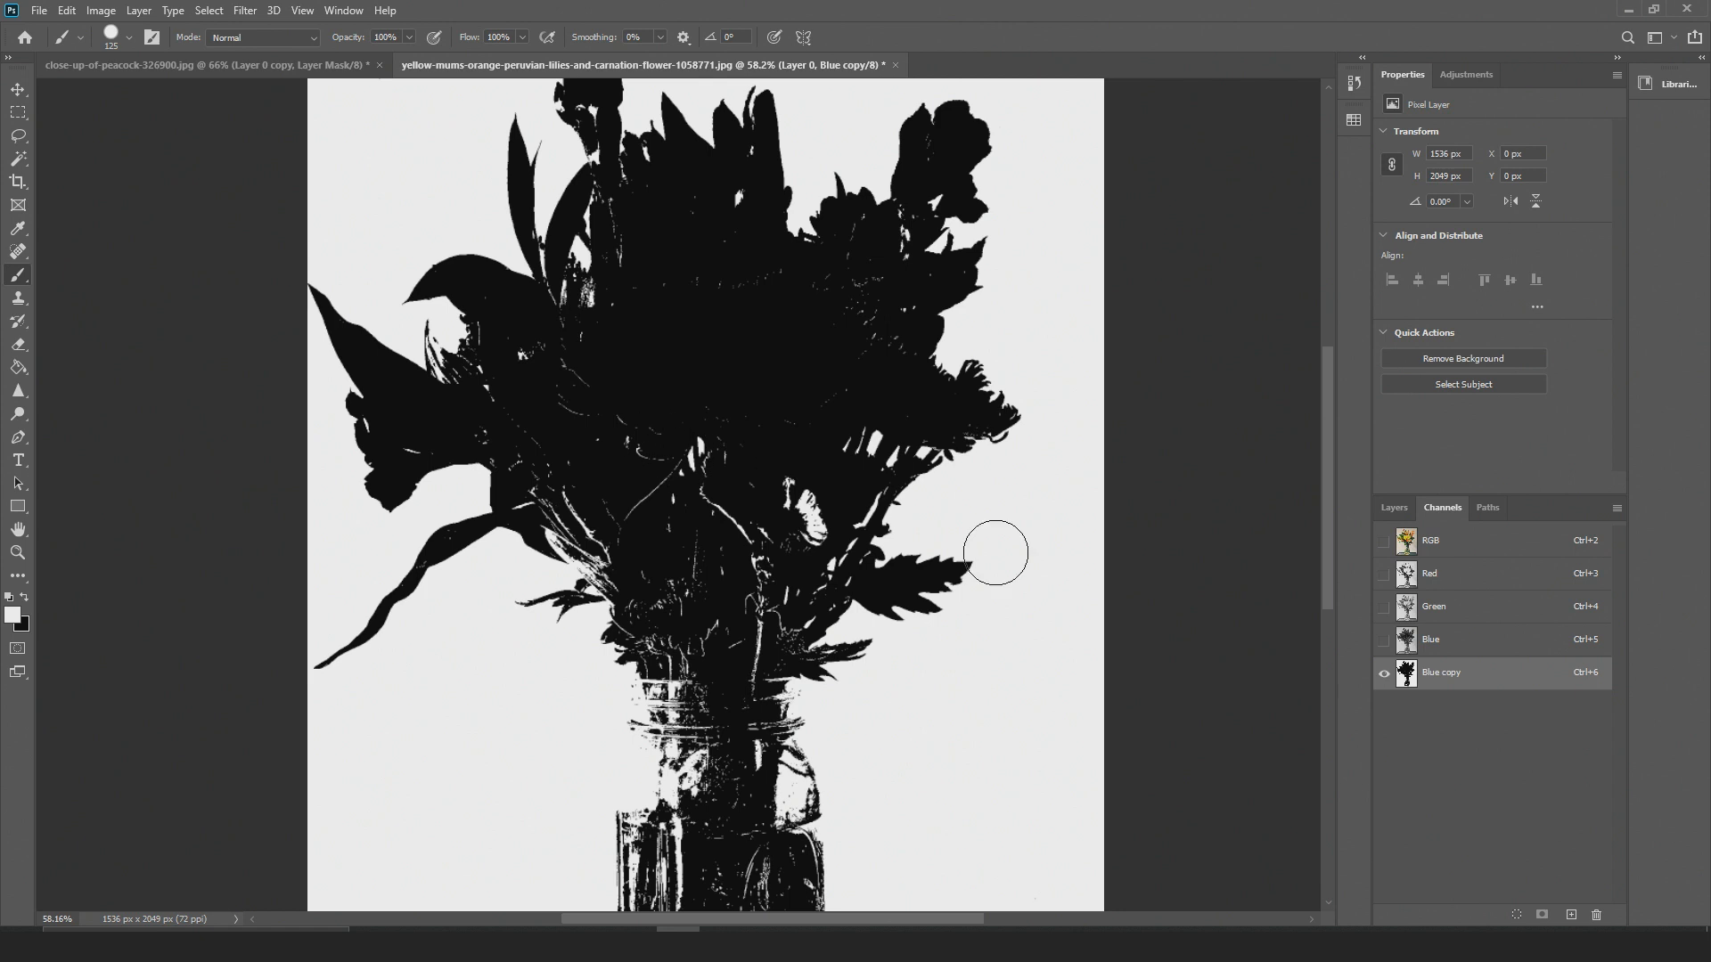
{"action": "left_click", "coordinate": [18, 89]}
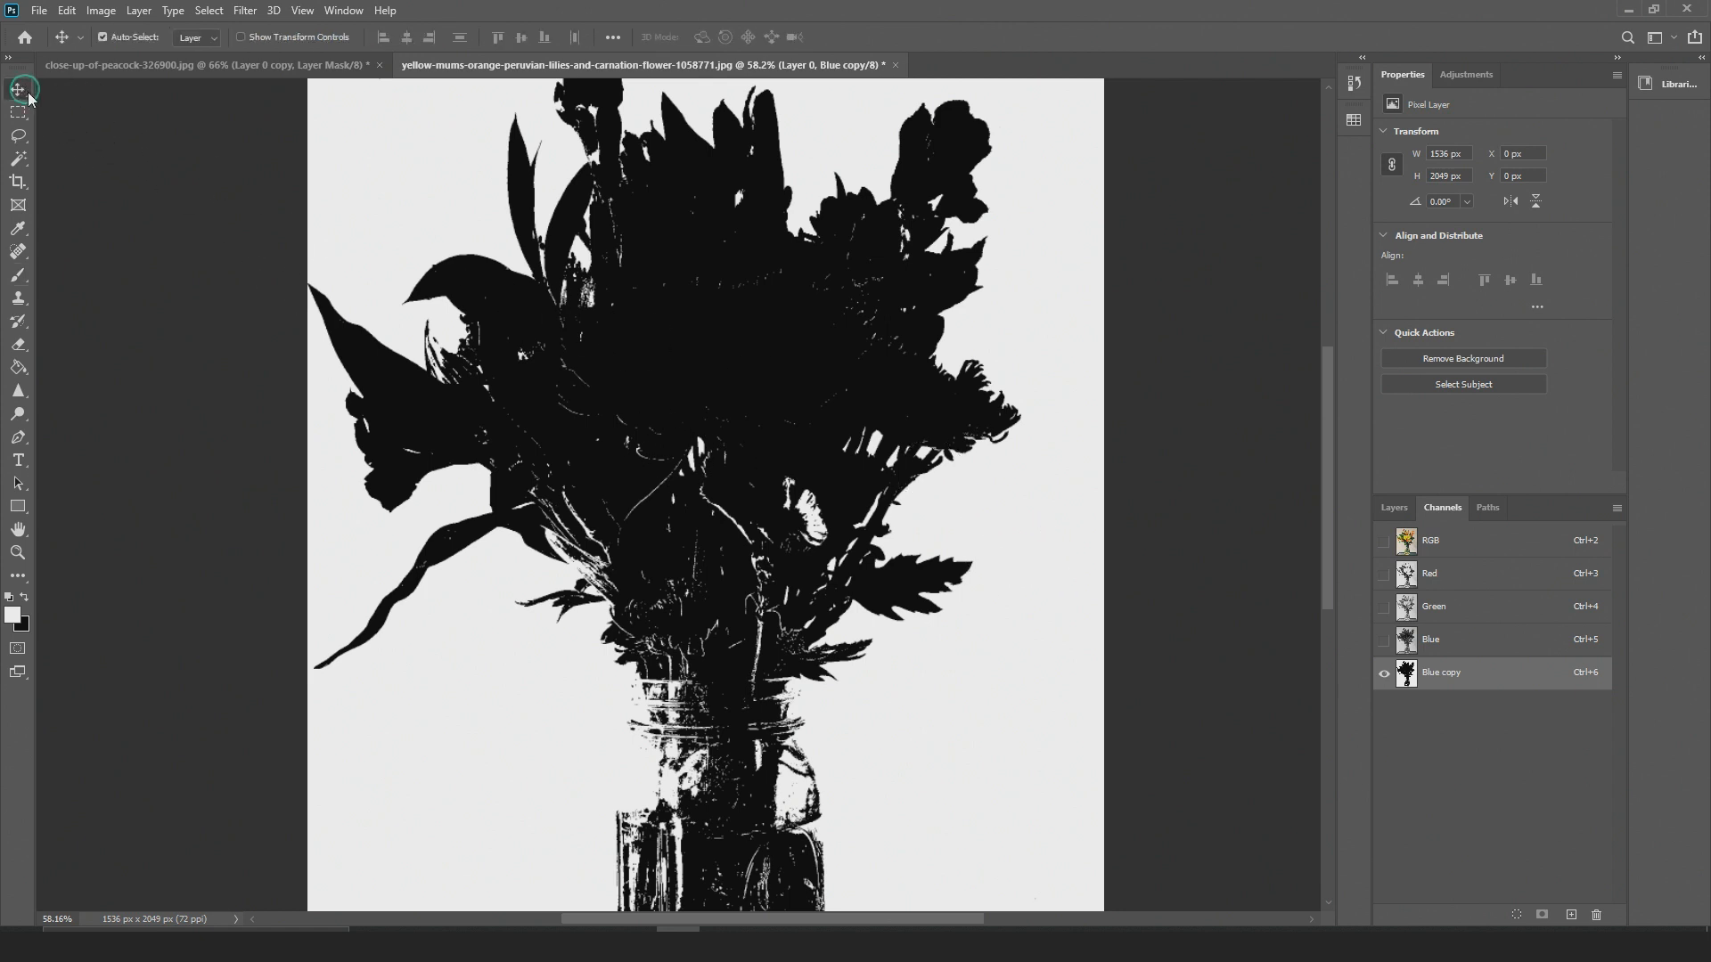
{"action": "scroll", "coordinate": [739, 461], "scroll_direction": "down", "scroll_amount": 5, "text": "alt"}
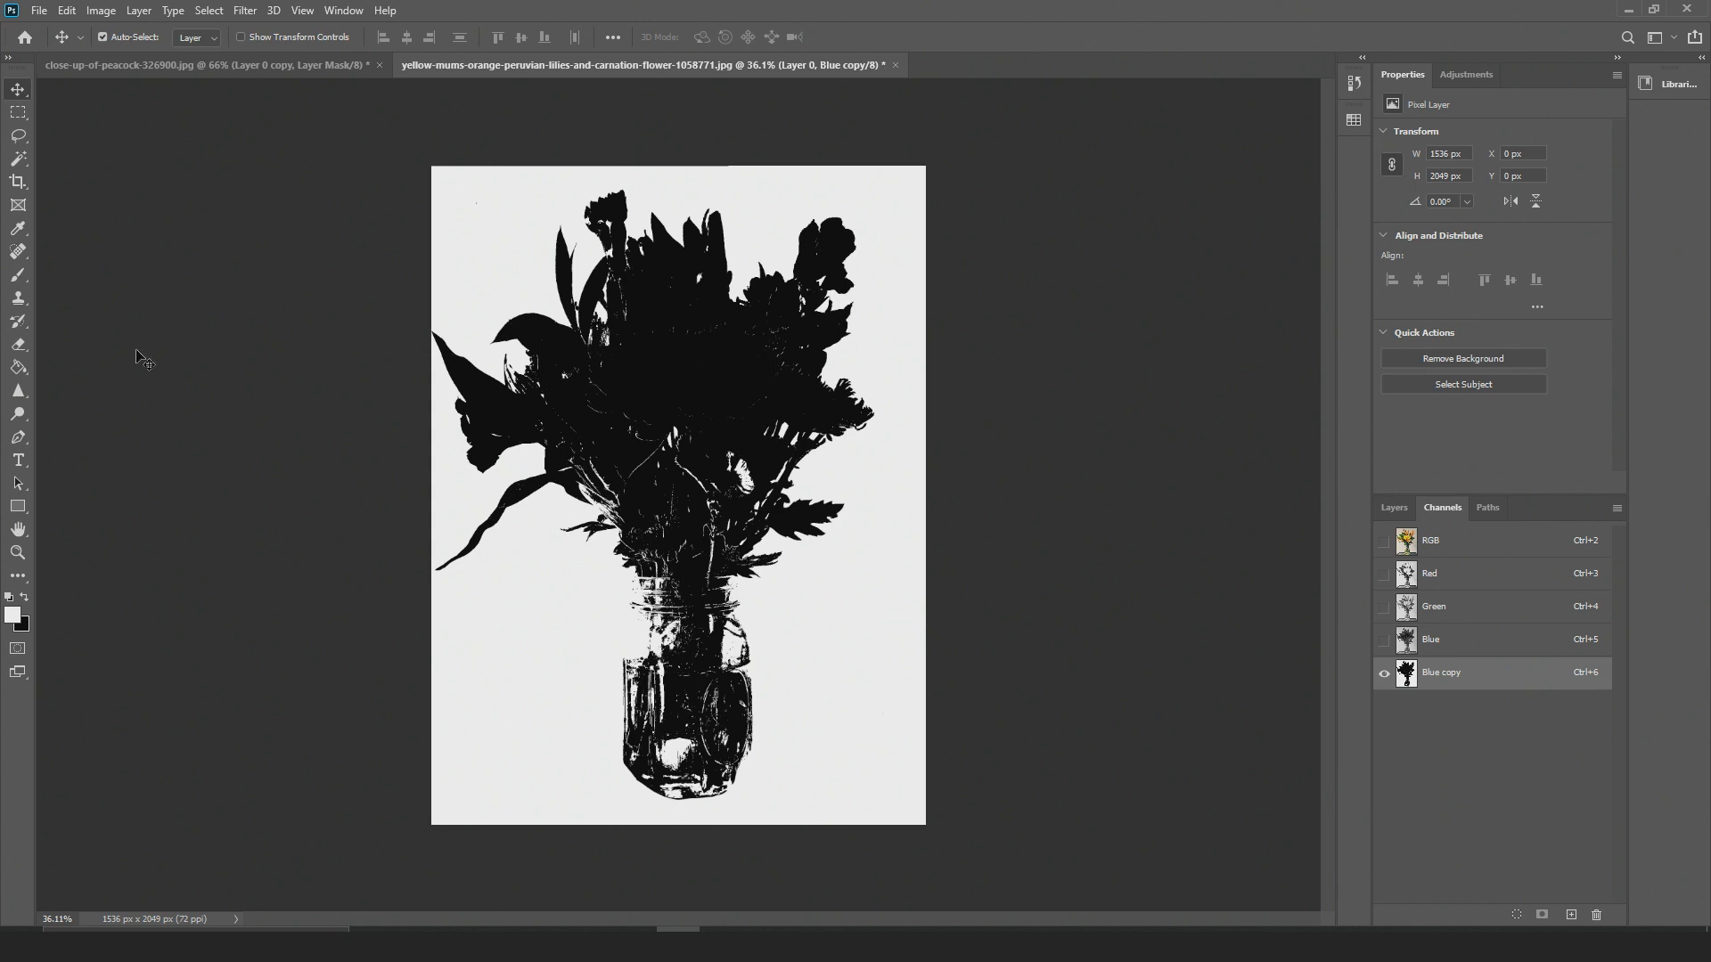
{"action": "left_click", "coordinate": [19, 92]}
{"action": "key", "text": "ctrl"}
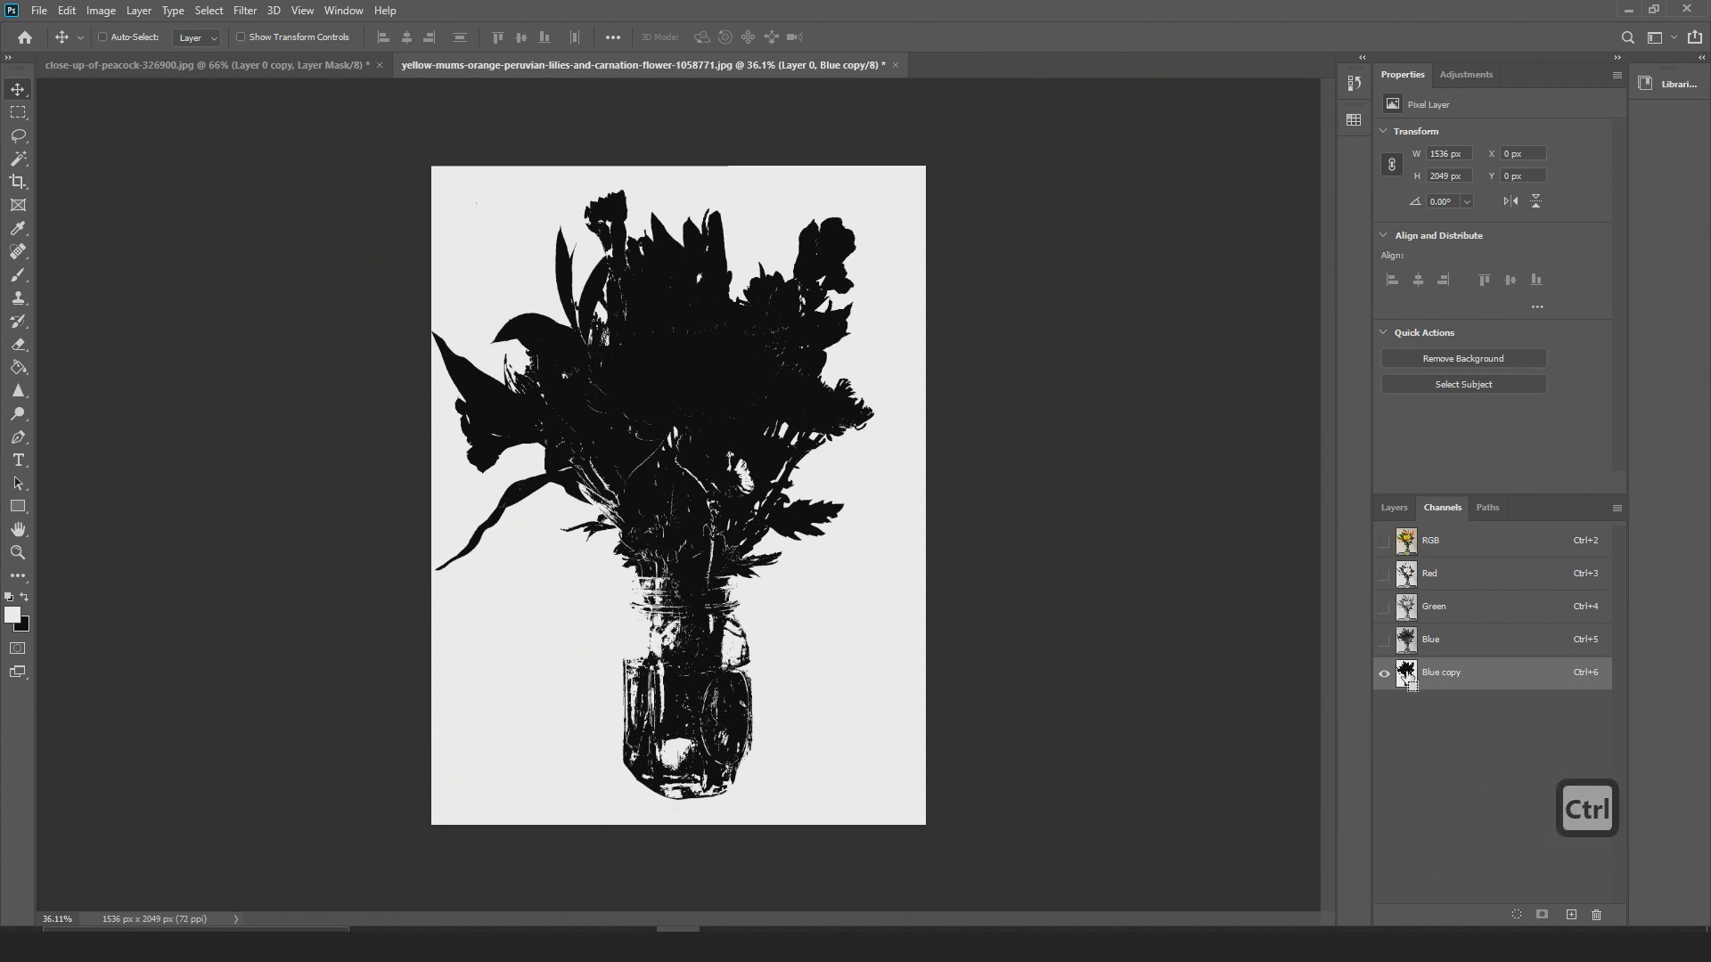
{"action": "left_click", "coordinate": [1407, 677], "text": "ctrl"}
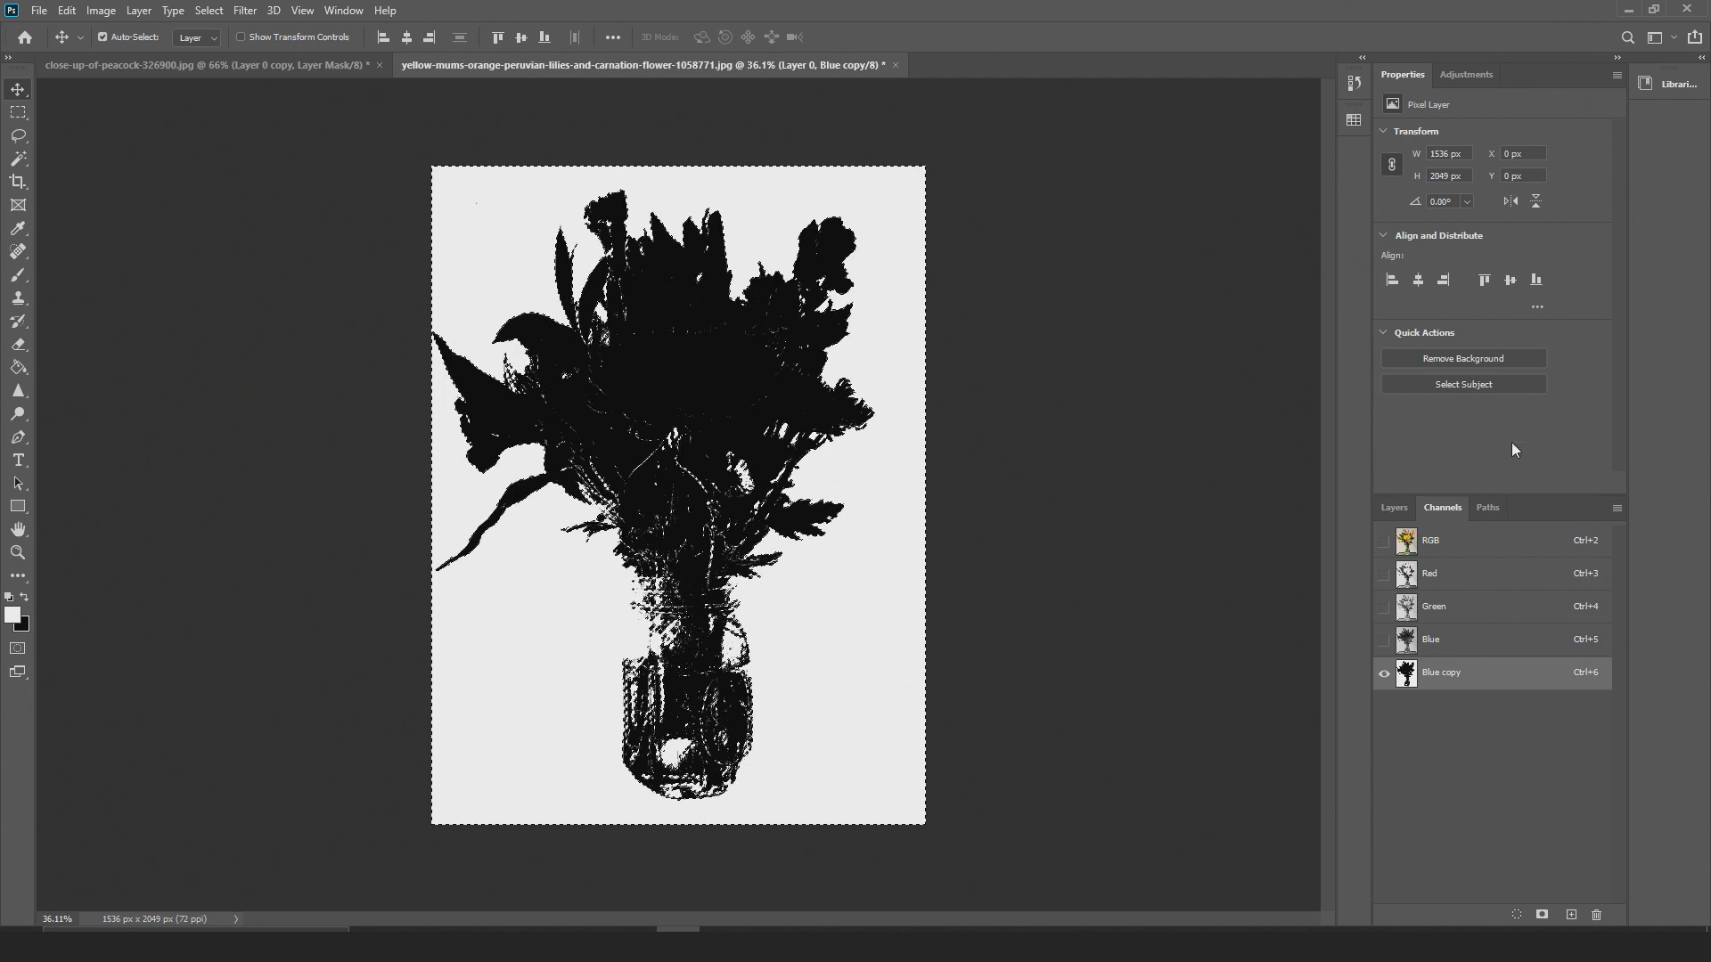
{"action": "left_click", "coordinate": [1395, 508]}
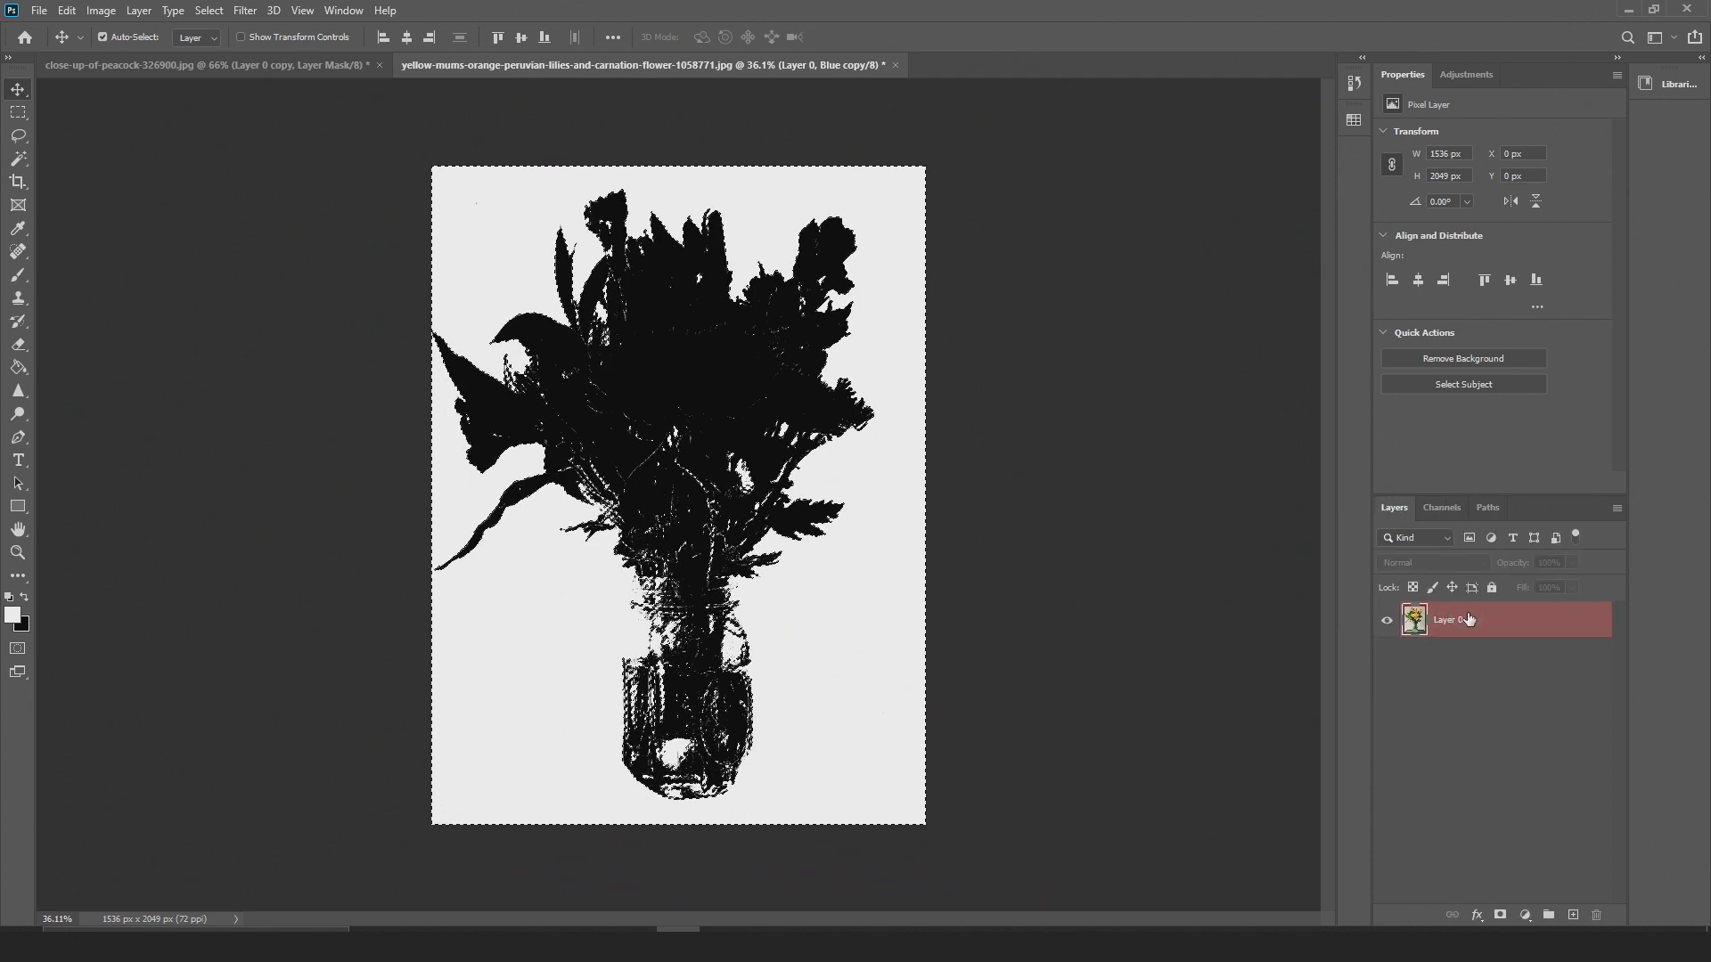
{"action": "left_click", "coordinate": [1479, 625]}
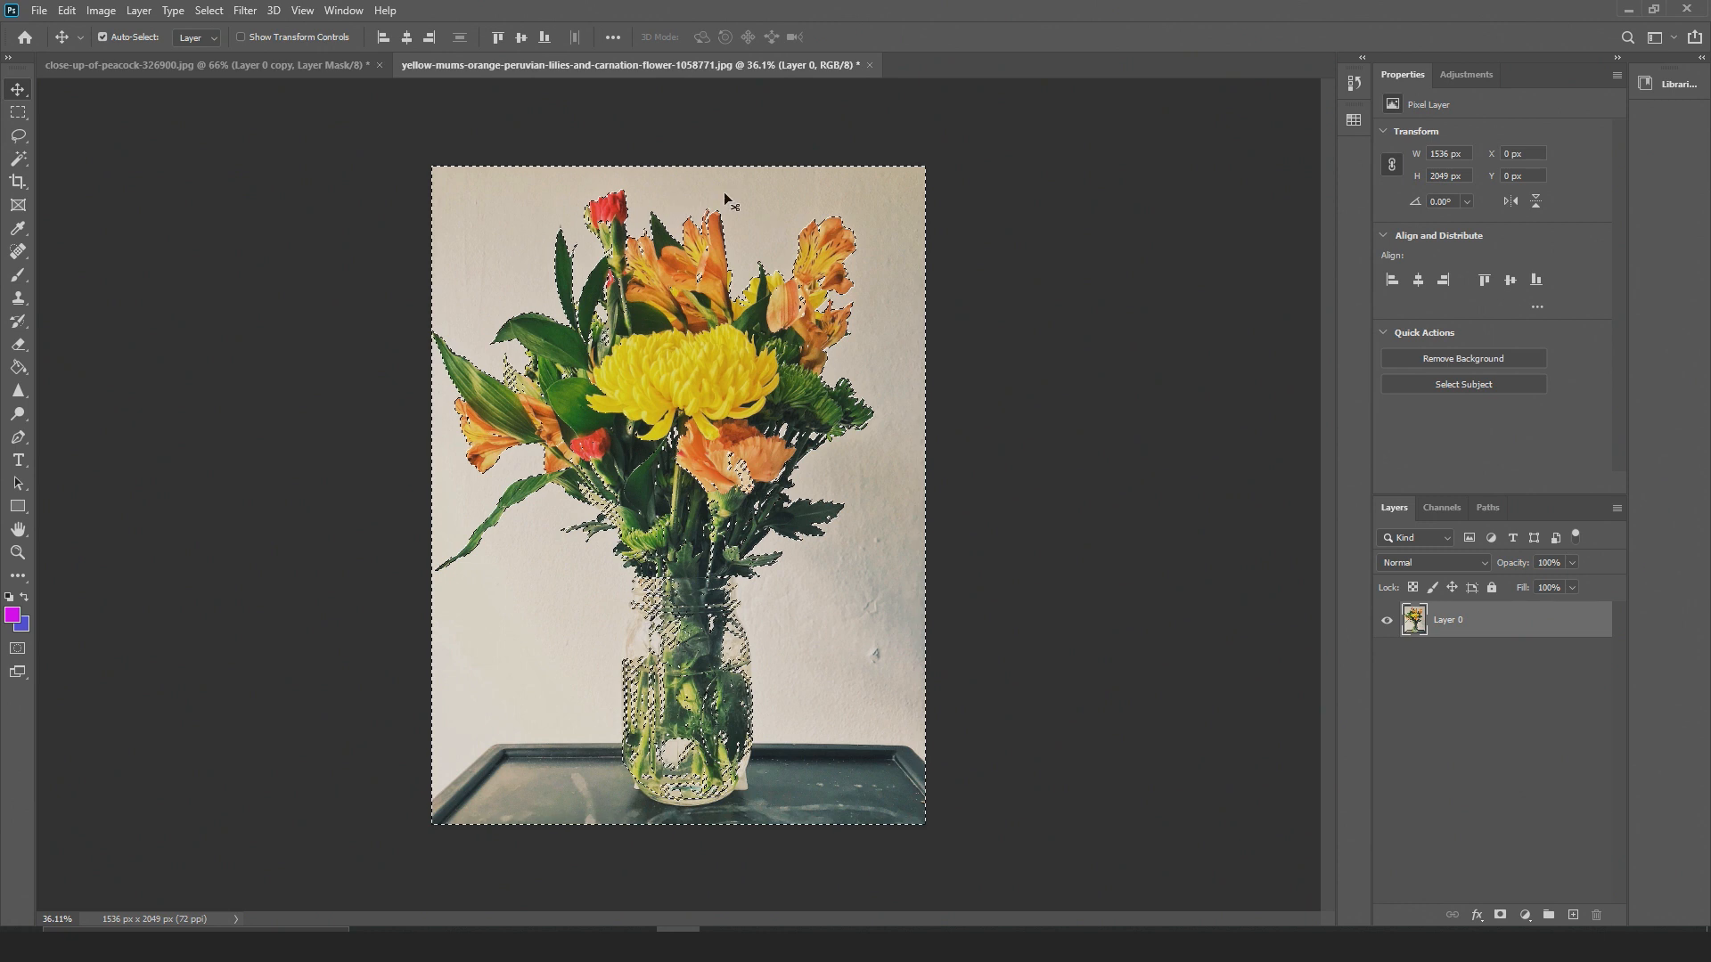
Add an inverted layer mask from the selection to Layer 0 so the background is hidden, and check it among the channels
{"action": "left_click", "coordinate": [1501, 916]}
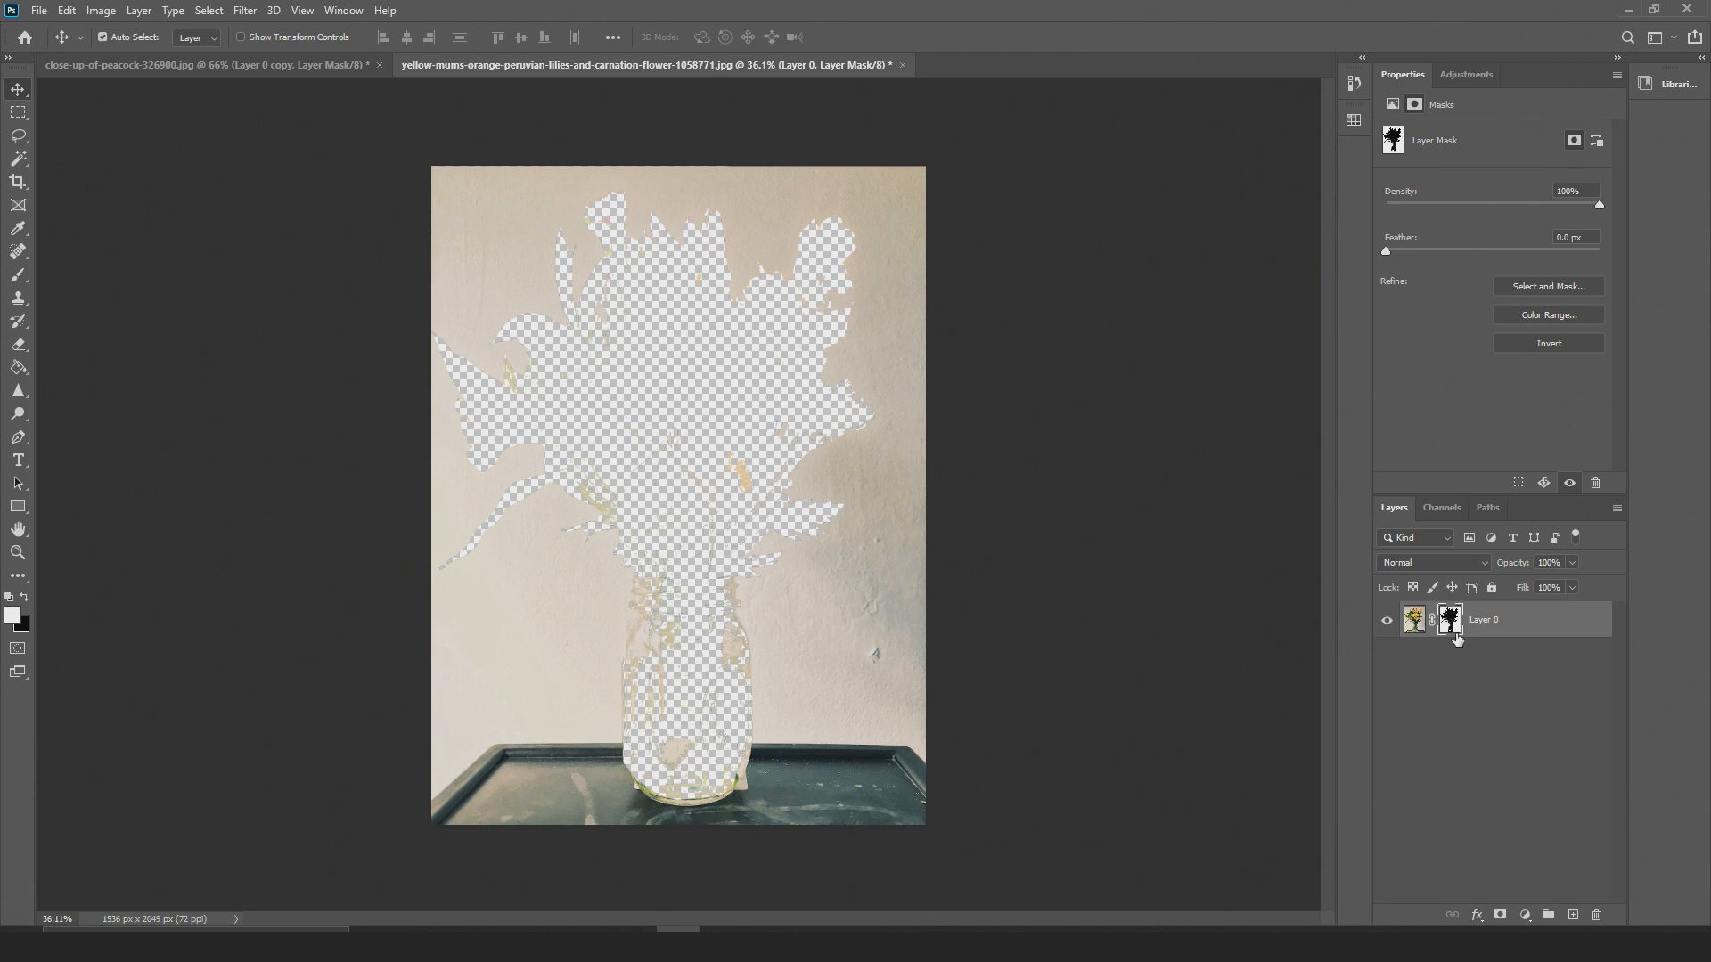
{"action": "key", "text": "ctrl+z"}
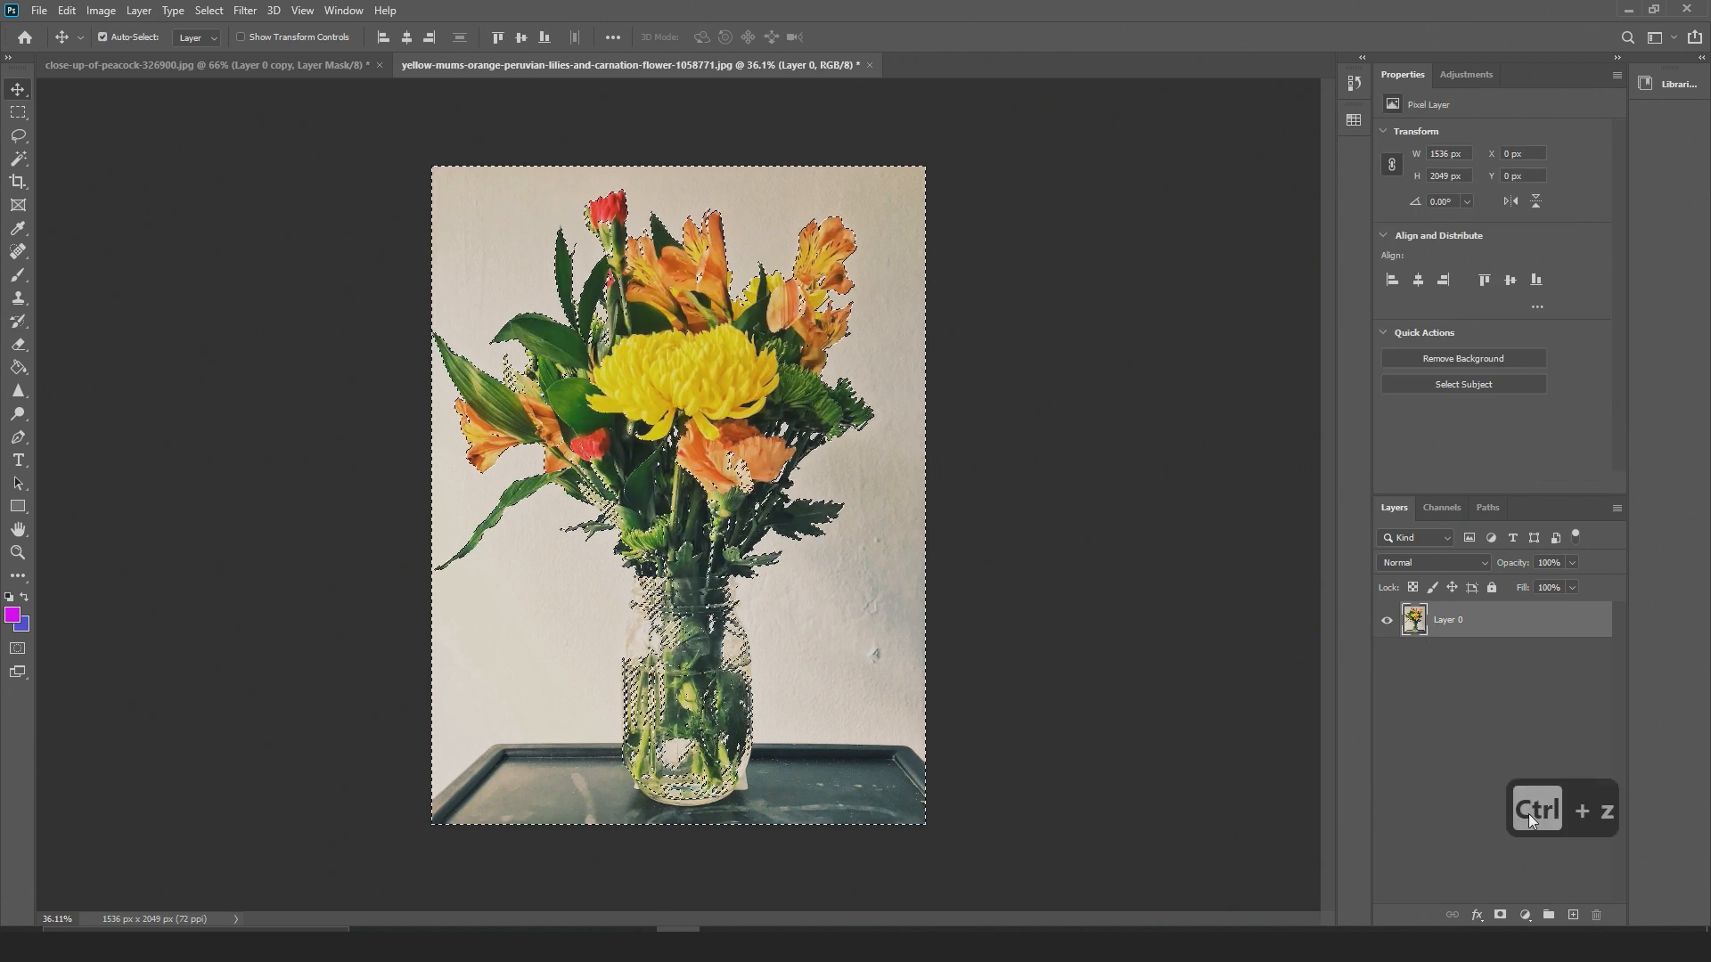
{"action": "left_click", "coordinate": [1501, 916], "text": "alt"}
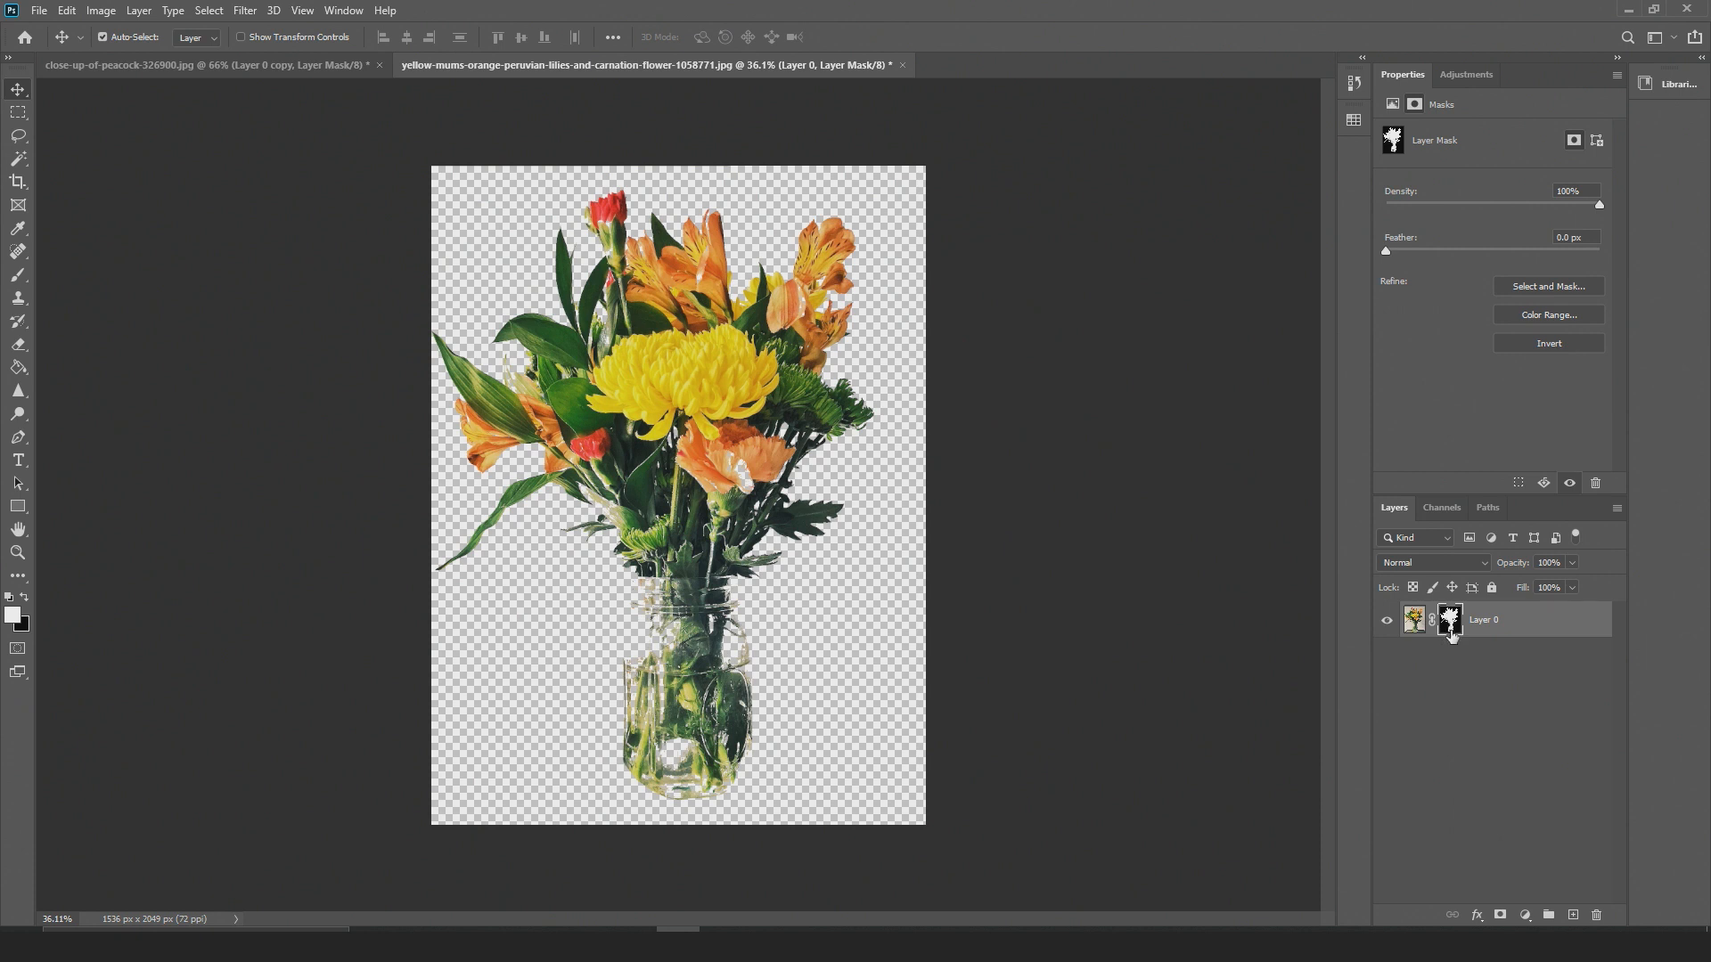
{"action": "left_click", "coordinate": [1434, 508]}
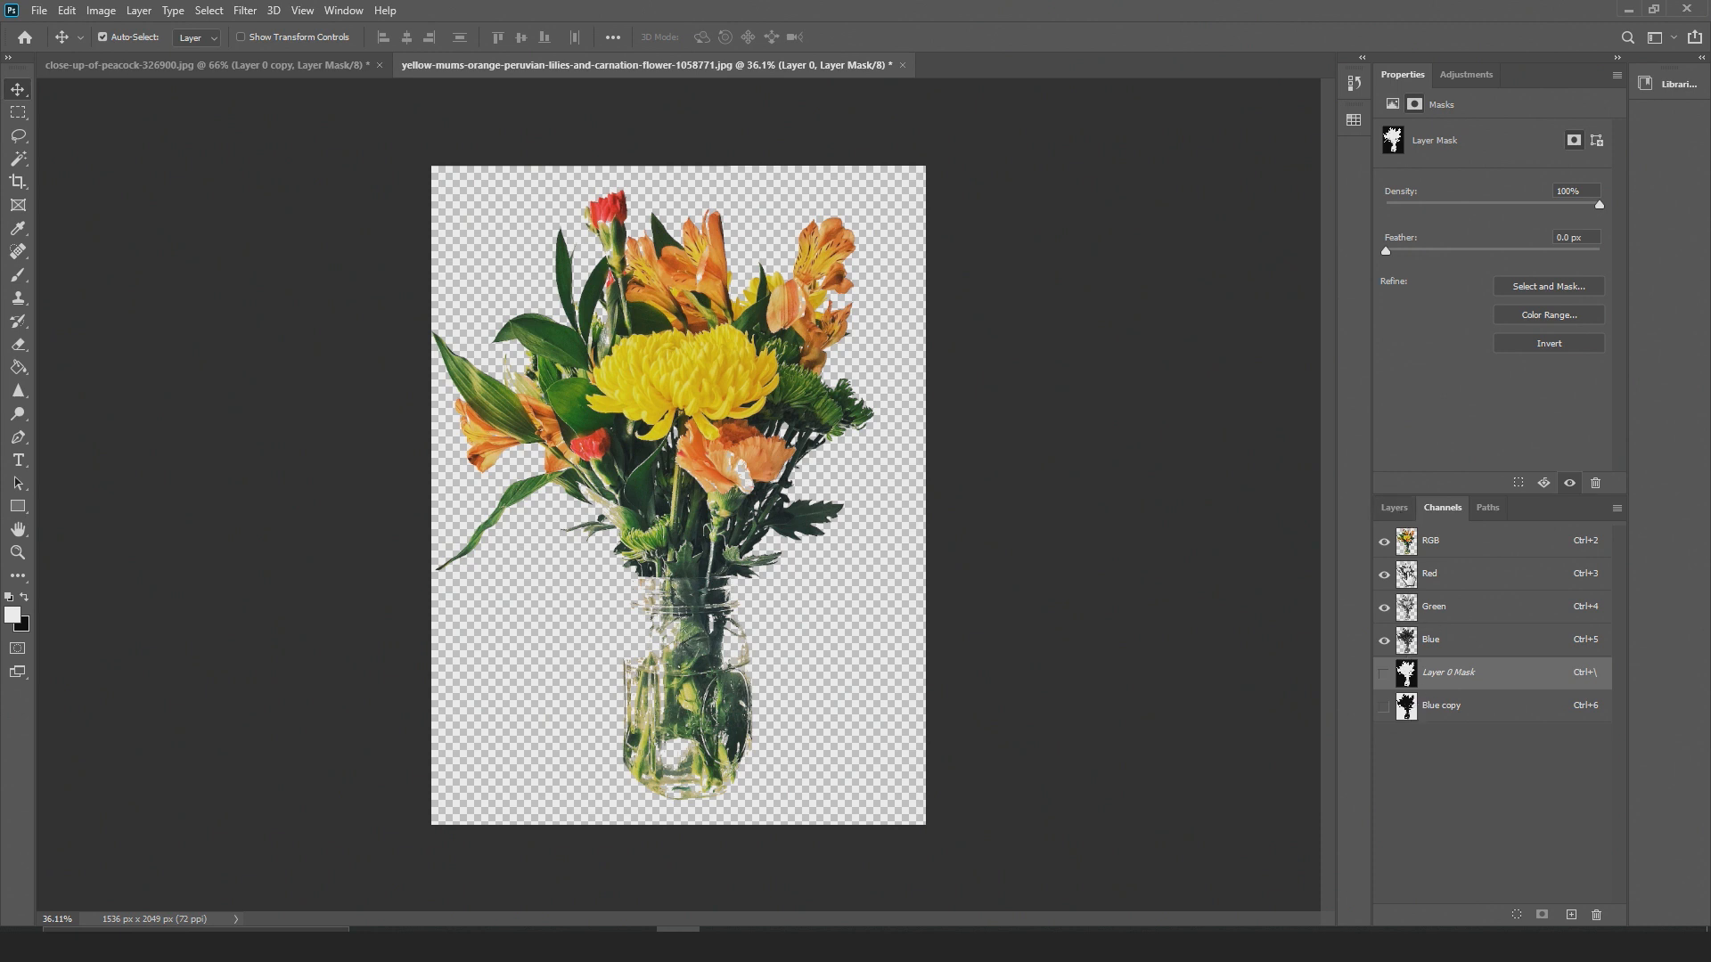
{"action": "left_click", "coordinate": [1396, 510]}
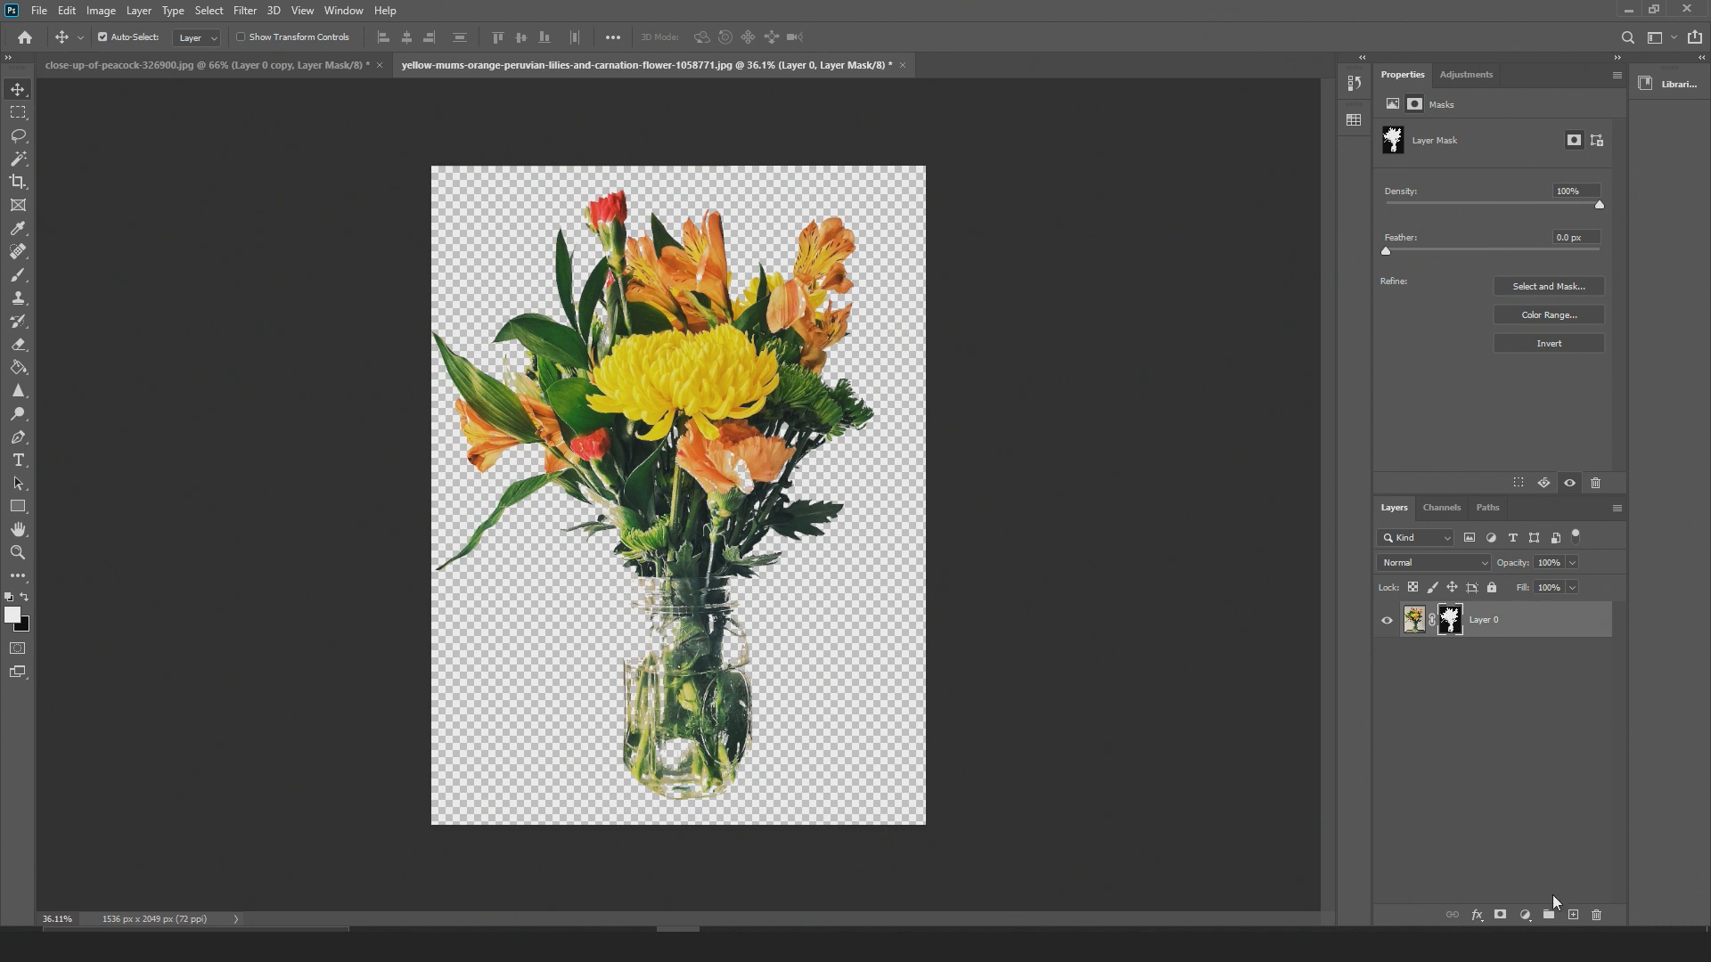
Create a new layer beneath Layer 0 and fill it with magenta using the Paint Bucket
{"action": "left_click", "coordinate": [1572, 915]}
{"action": "left_click", "coordinate": [1457, 634]}
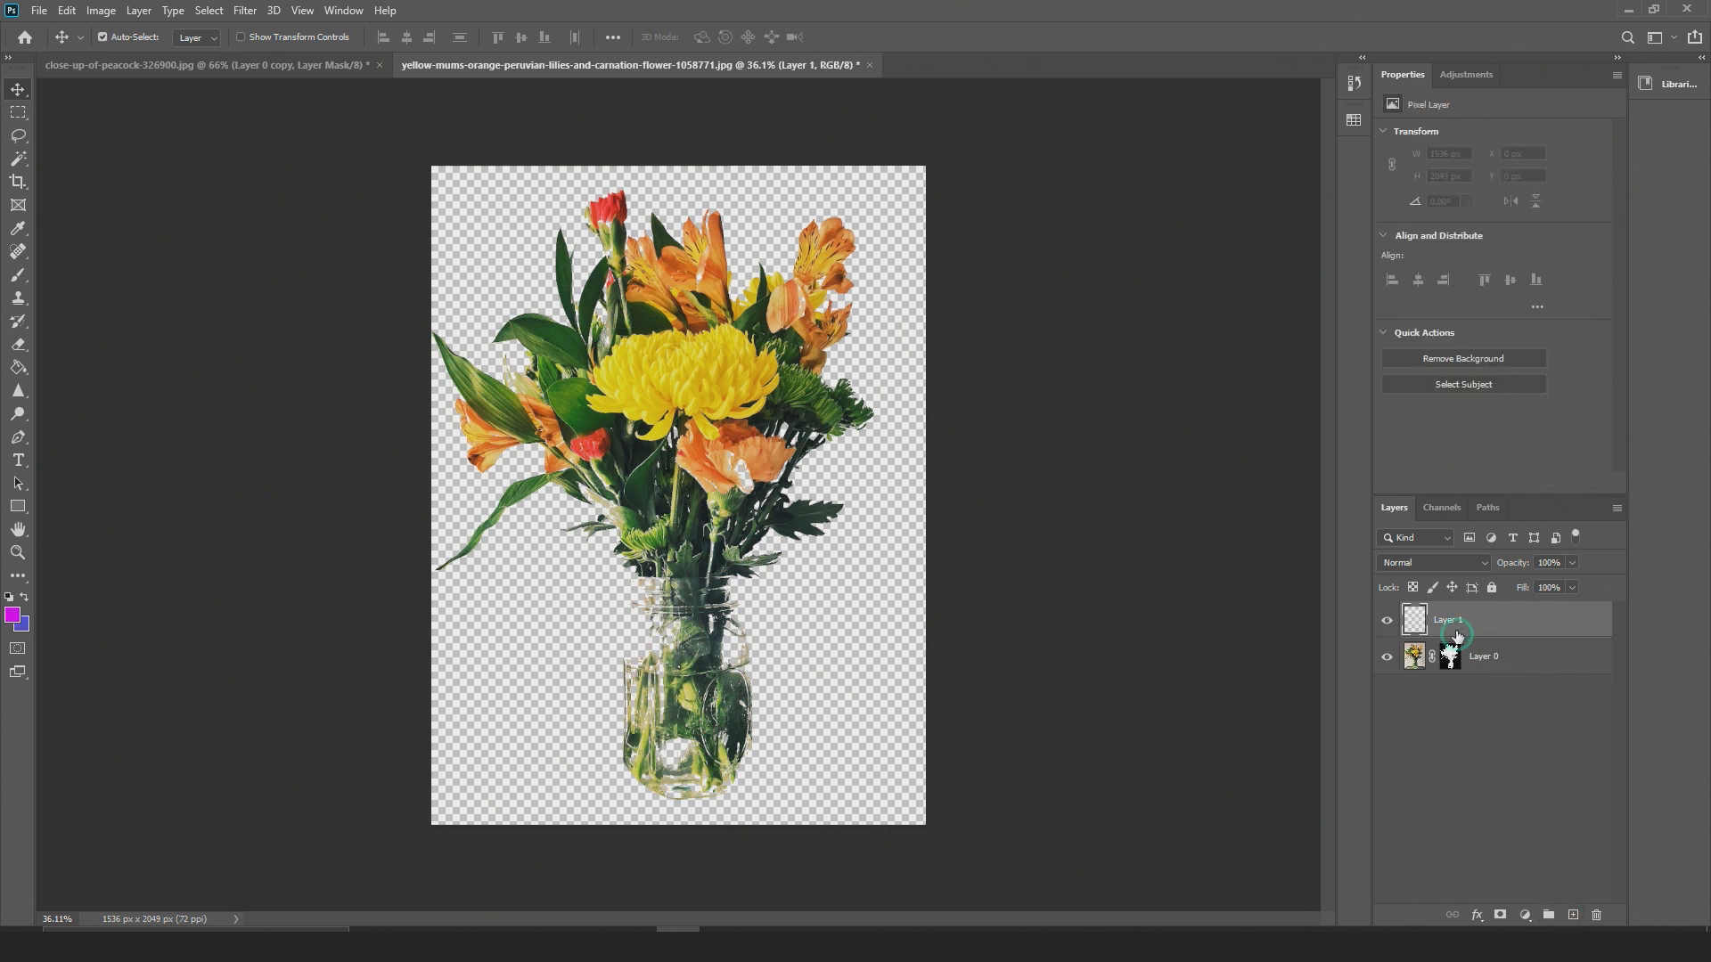
{"action": "left_click_drag", "start_coordinate": [1456, 627], "coordinate": [1476, 729]}
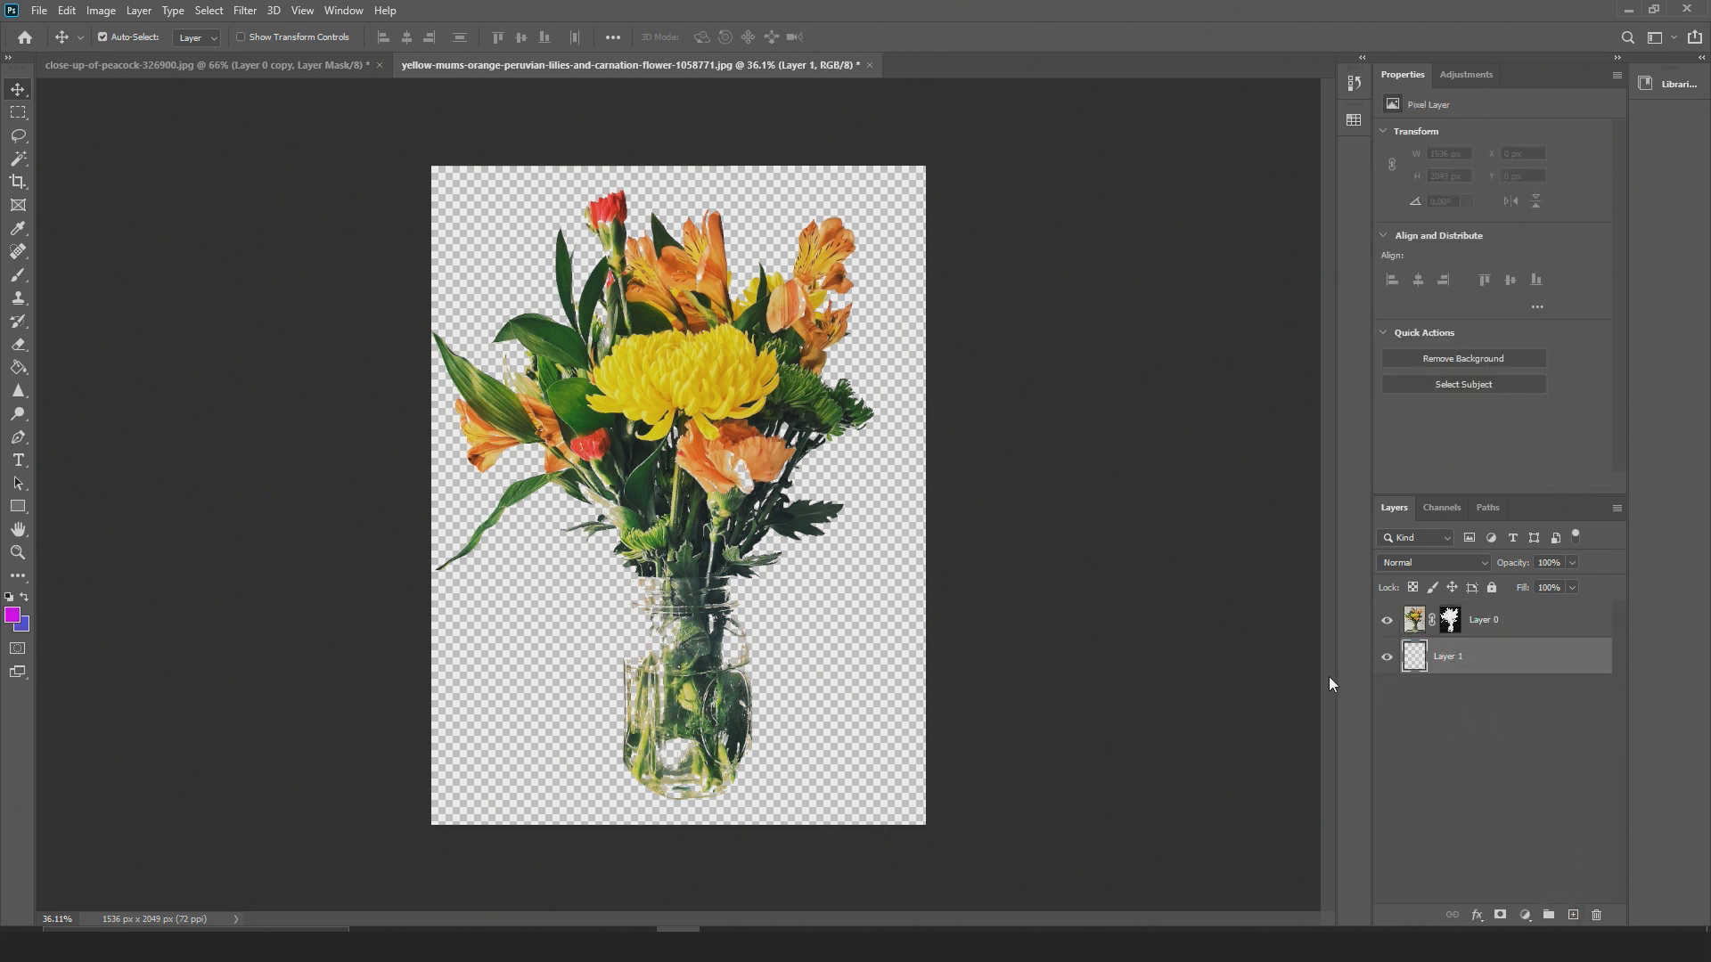
{"action": "key", "text": "g"}
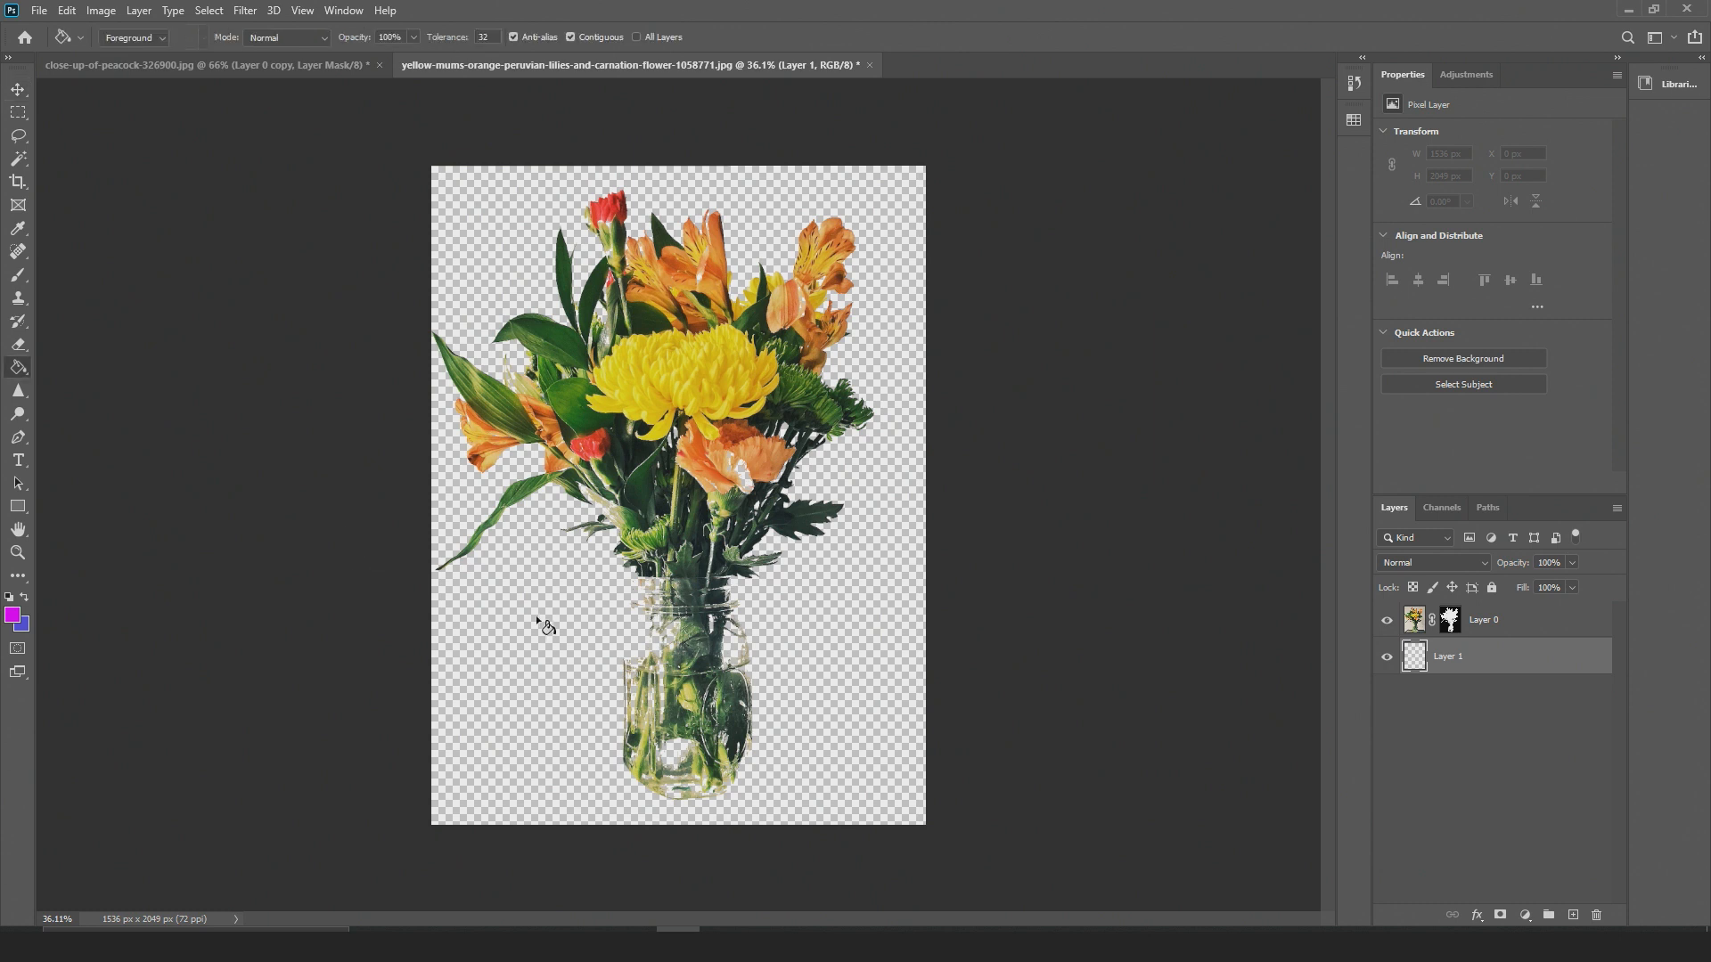
{"action": "left_click", "coordinate": [535, 614]}
{"action": "left_click", "coordinate": [419, 610]}
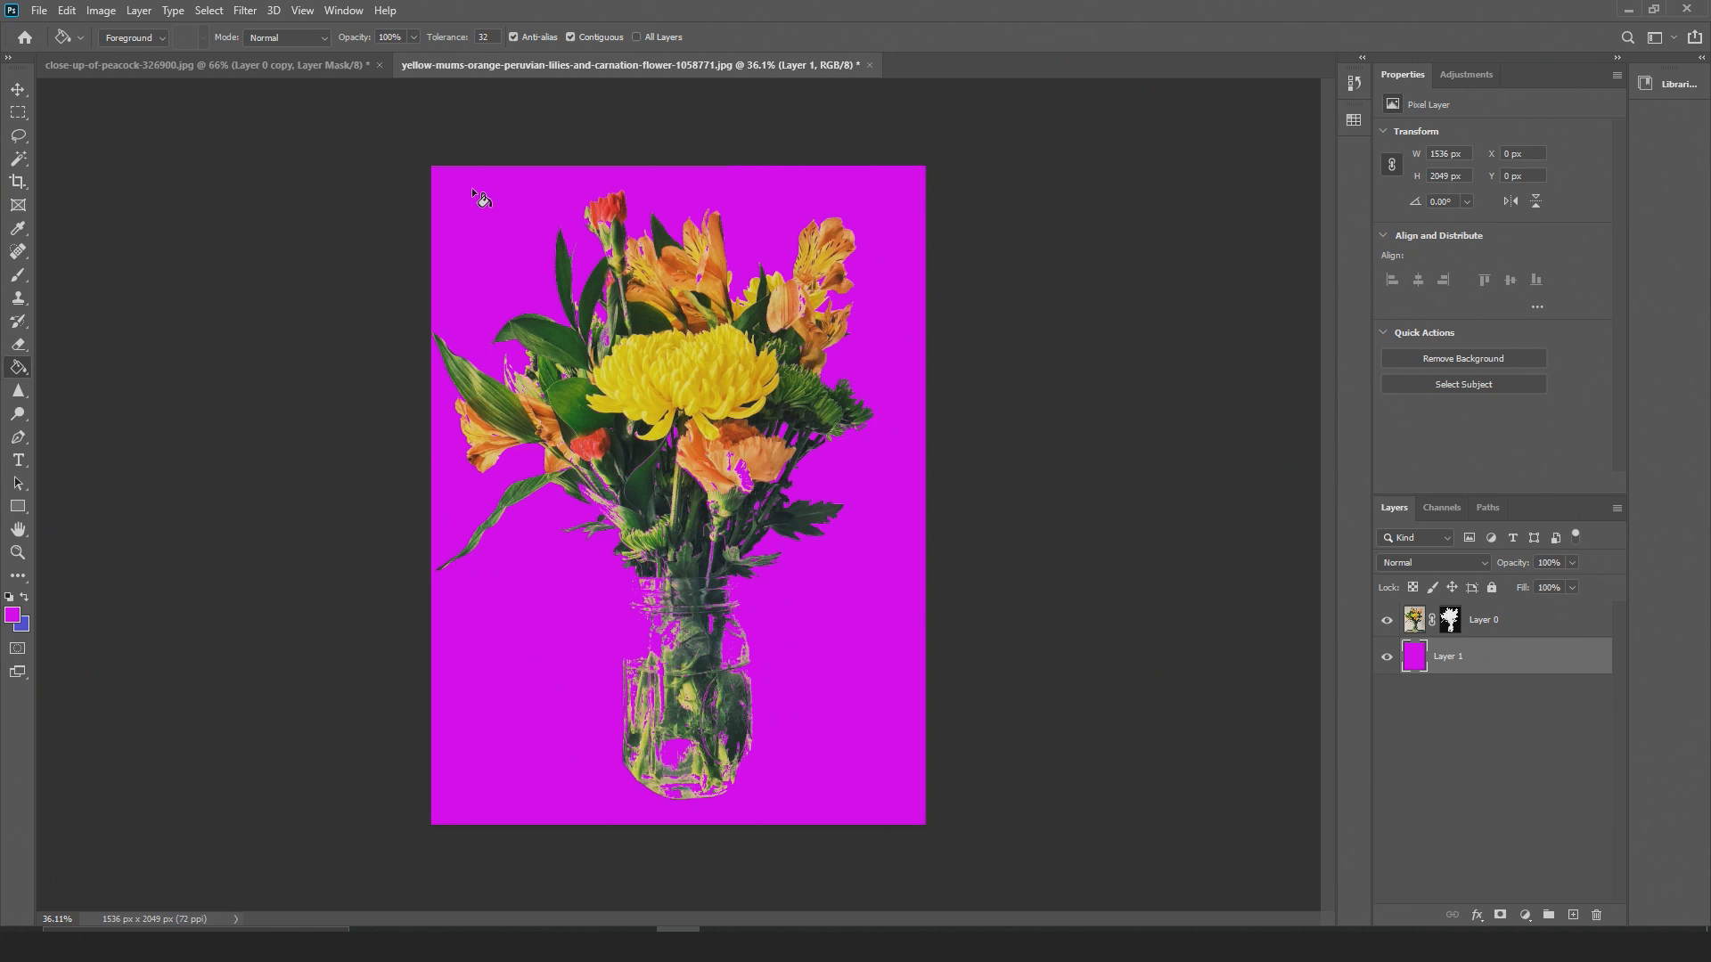
Switch to the bird document, hide the Rectangle 1 layer and show the magenta Layer 1 behind the cutout
{"action": "left_click", "coordinate": [253, 68]}
{"action": "left_click", "coordinate": [728, 485]}
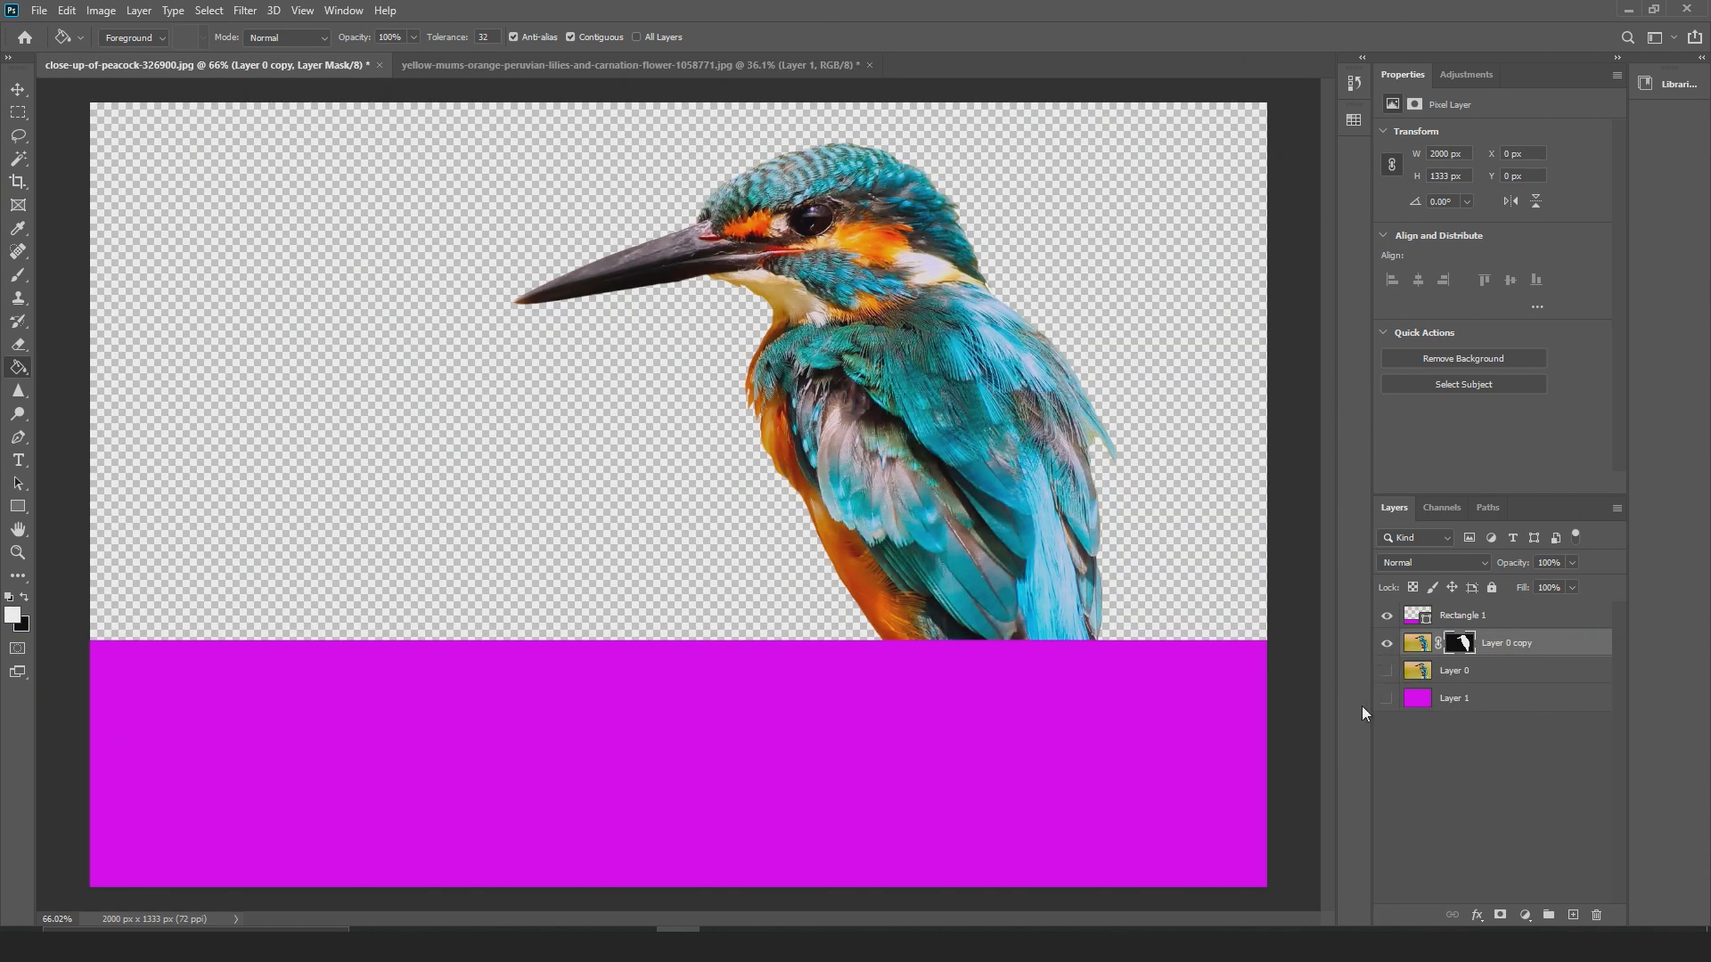
{"action": "left_click", "coordinate": [1386, 616]}
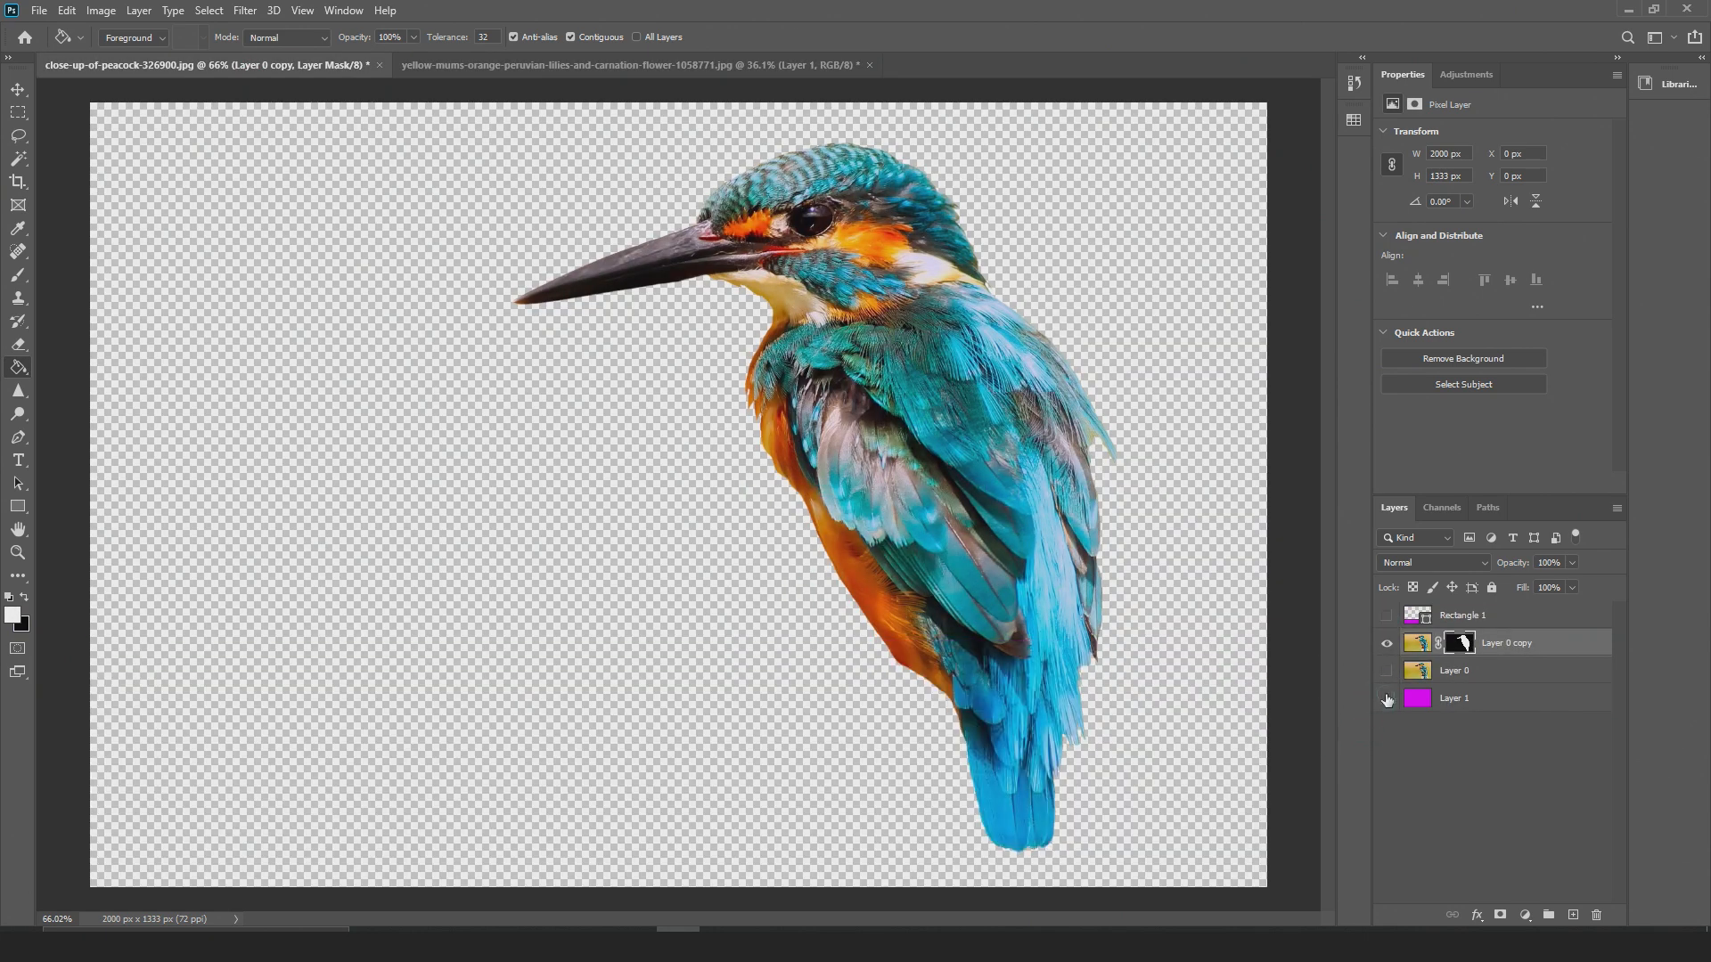
{"action": "left_click", "coordinate": [1387, 699]}
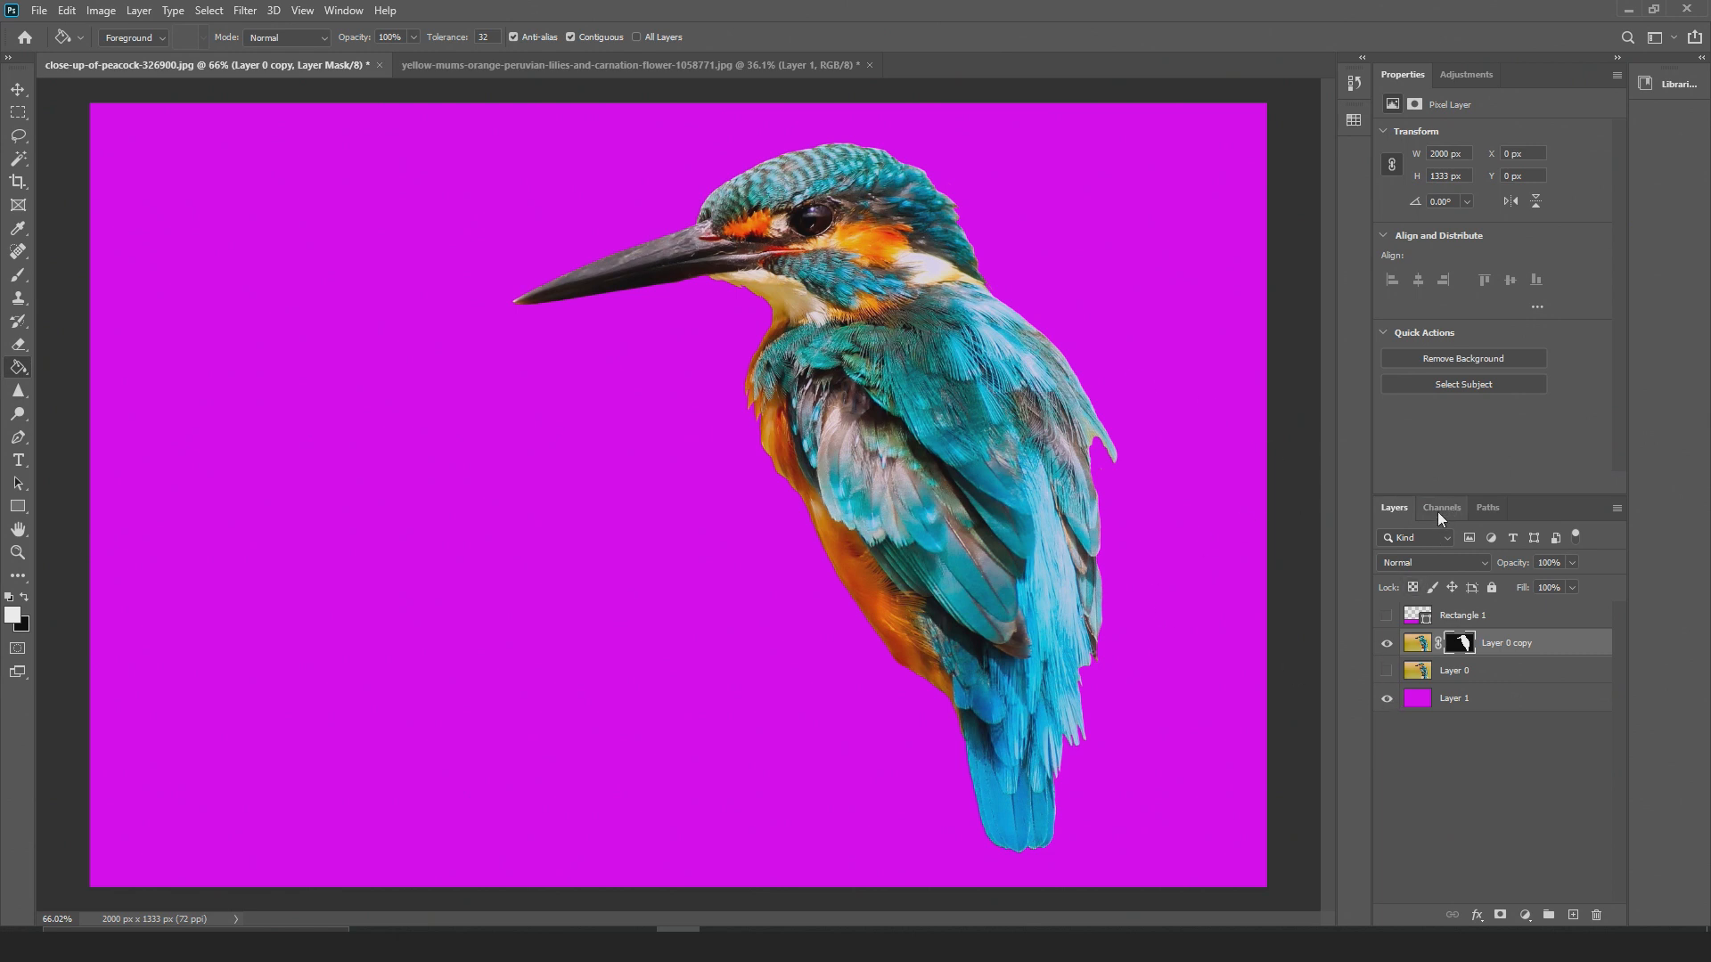
Switch back to the flower document and select Layer 0's layer mask for editing
{"action": "left_click", "coordinate": [454, 64]}
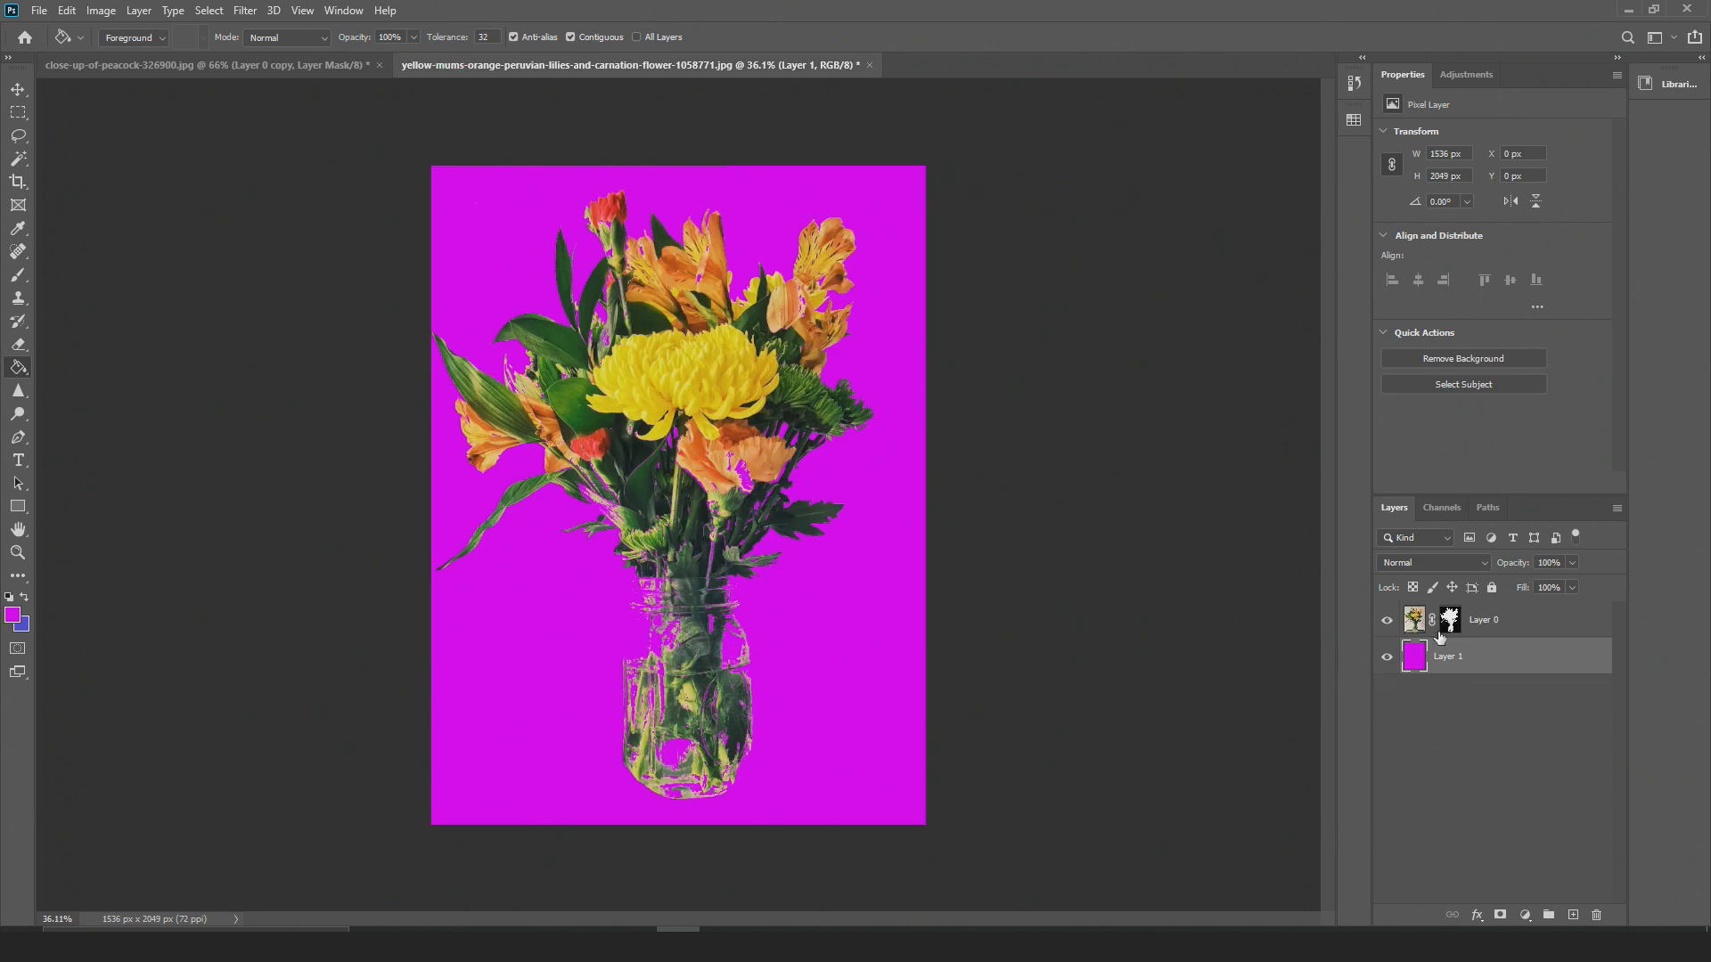
{"action": "left_click", "coordinate": [1484, 622]}
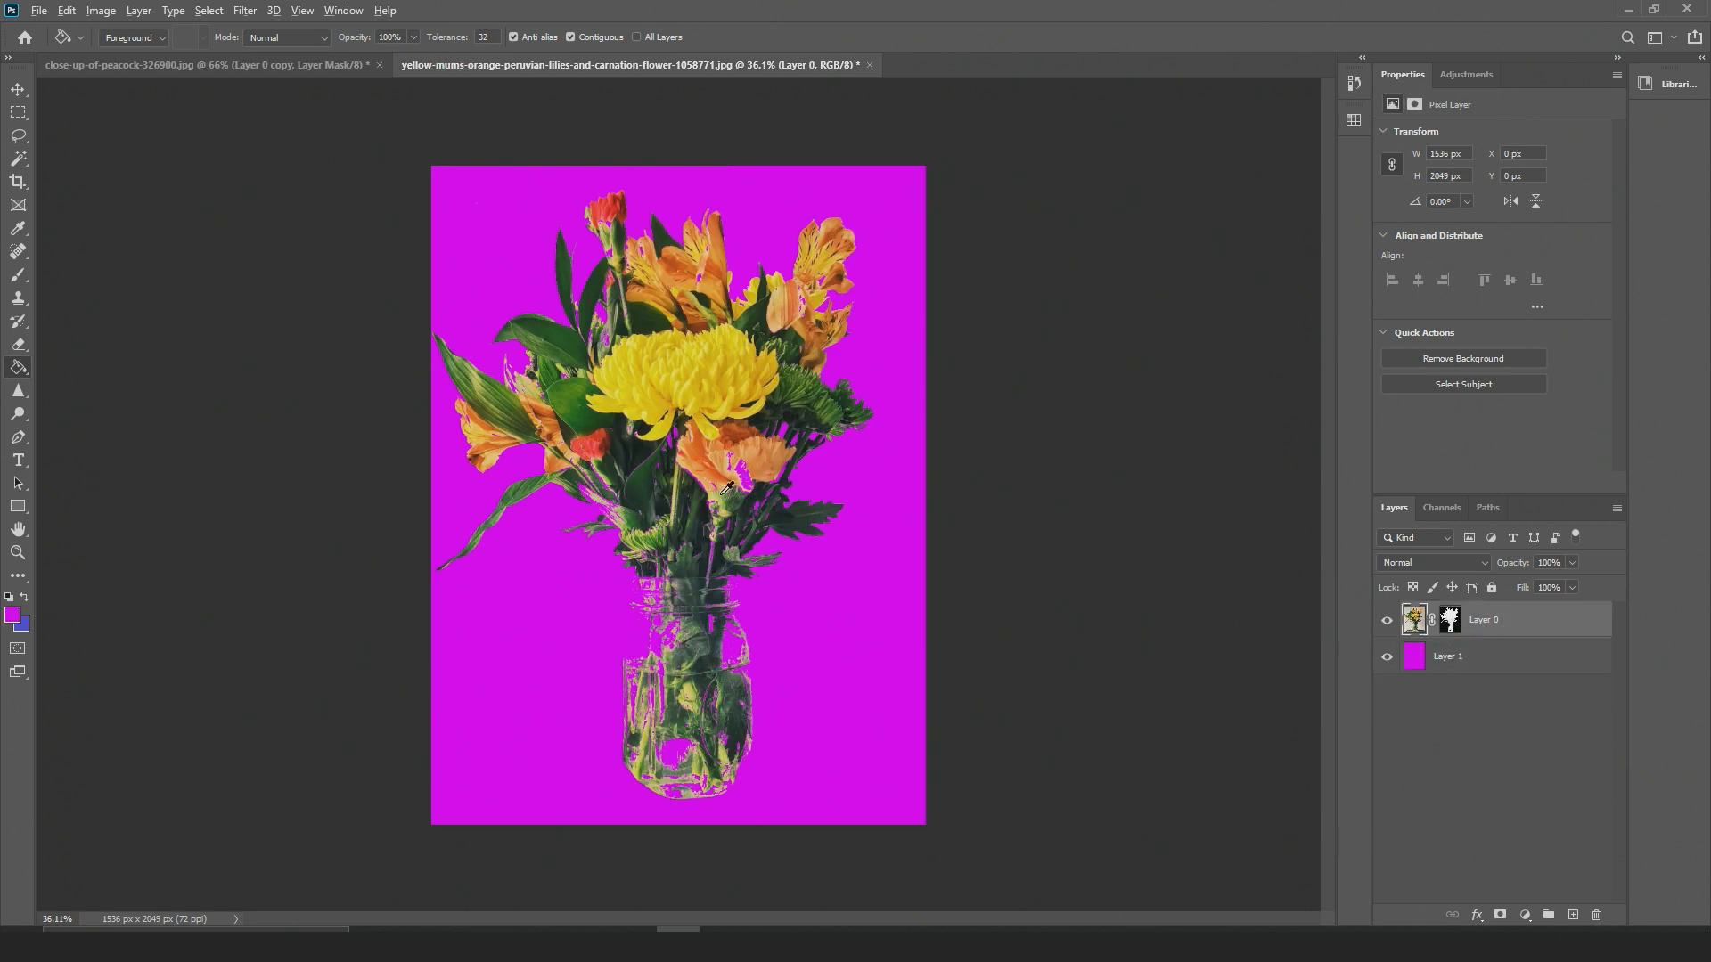
{"action": "scroll", "coordinate": [726, 488], "scroll_direction": "up", "scroll_amount": 9, "text": "alt"}
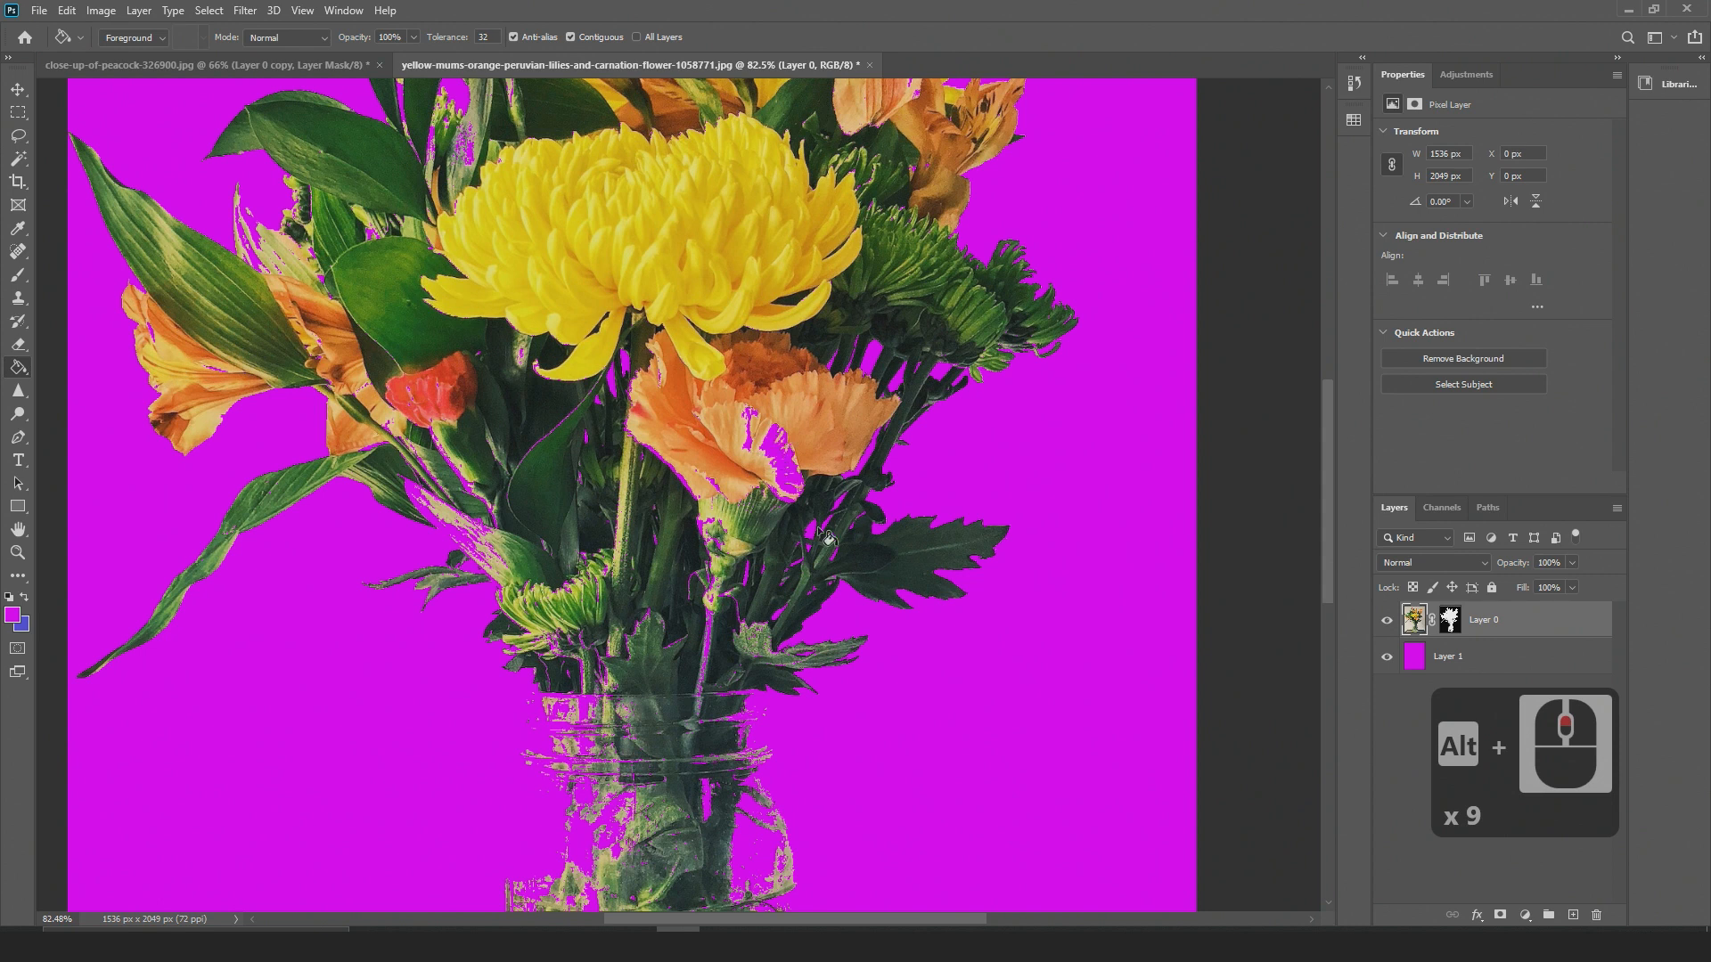
{"action": "left_click", "coordinate": [1451, 622]}
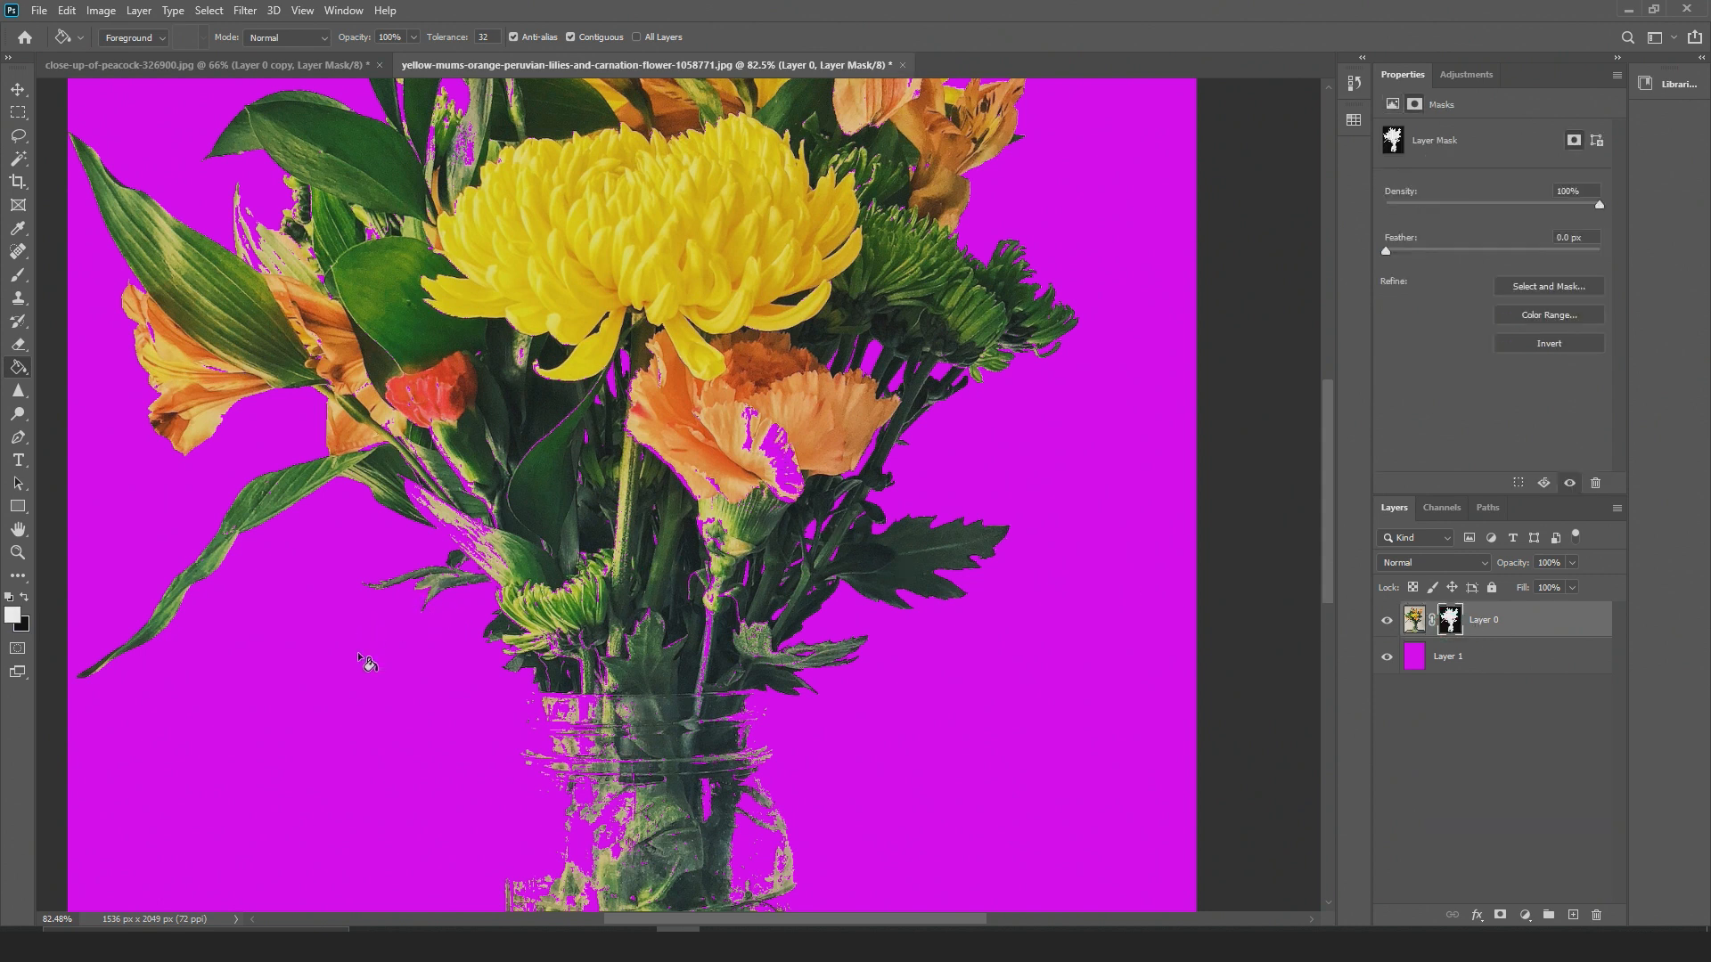
Restore the holes in the orange carnation's petals by painting white on the mask with a 45 px brush
{"action": "key", "text": "b"}
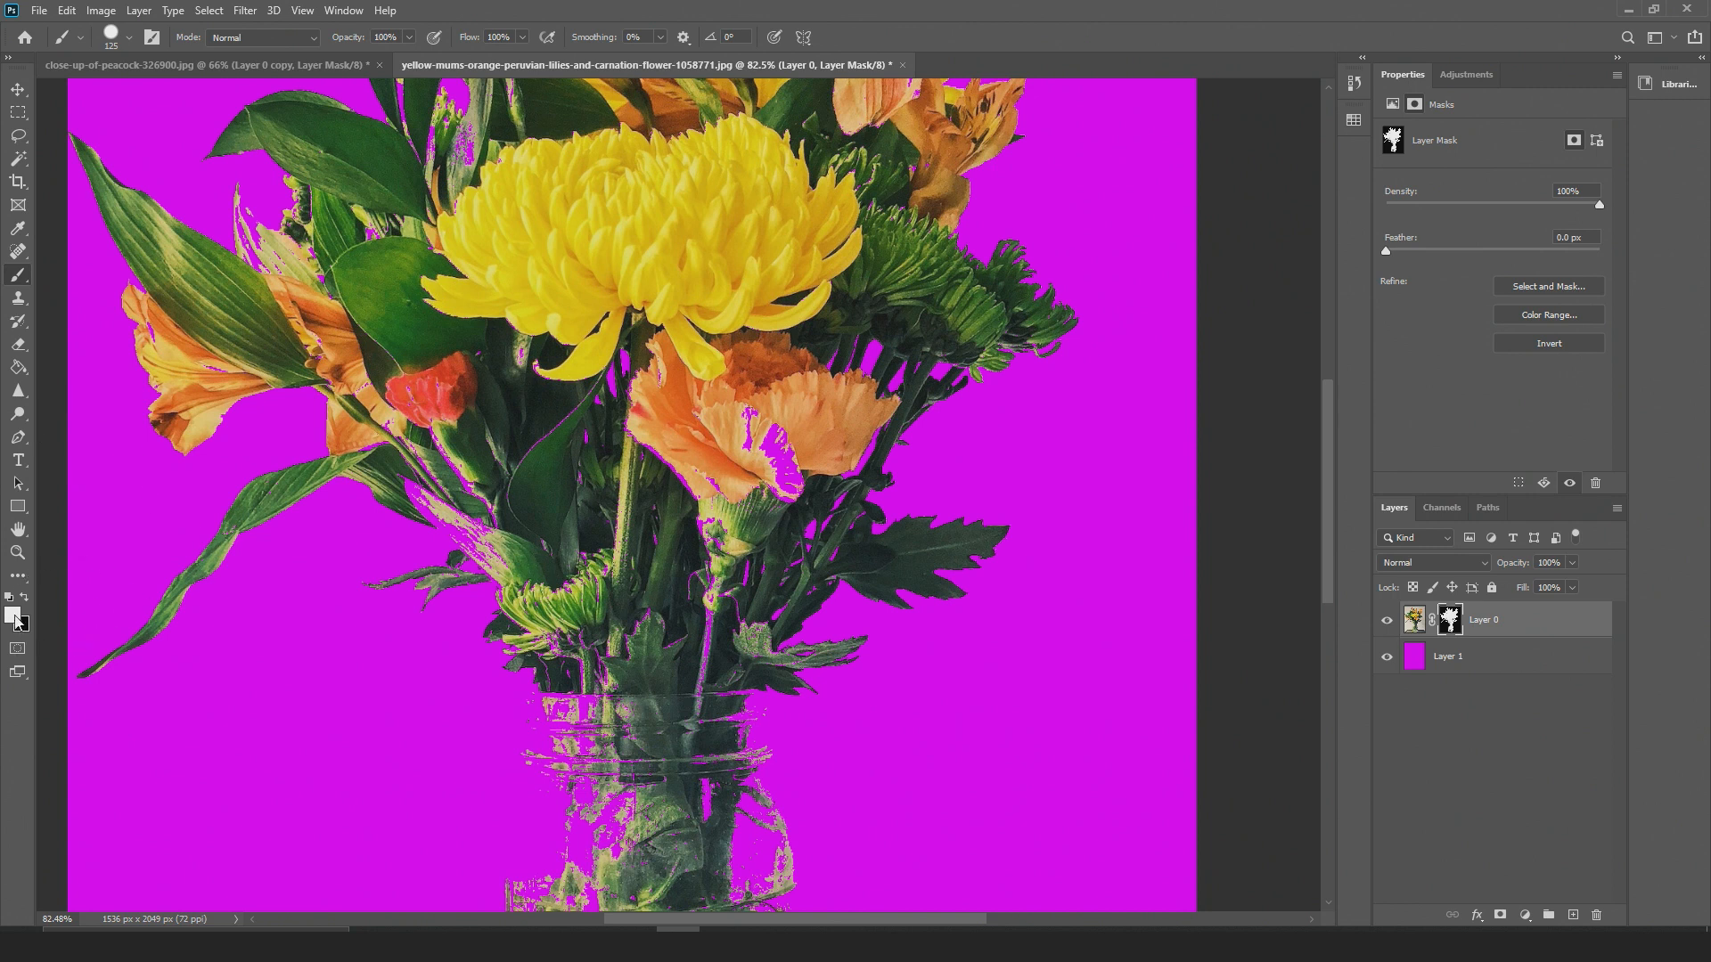
{"action": "scroll", "coordinate": [777, 506], "scroll_direction": "up", "scroll_amount": 8, "text": "alt"}
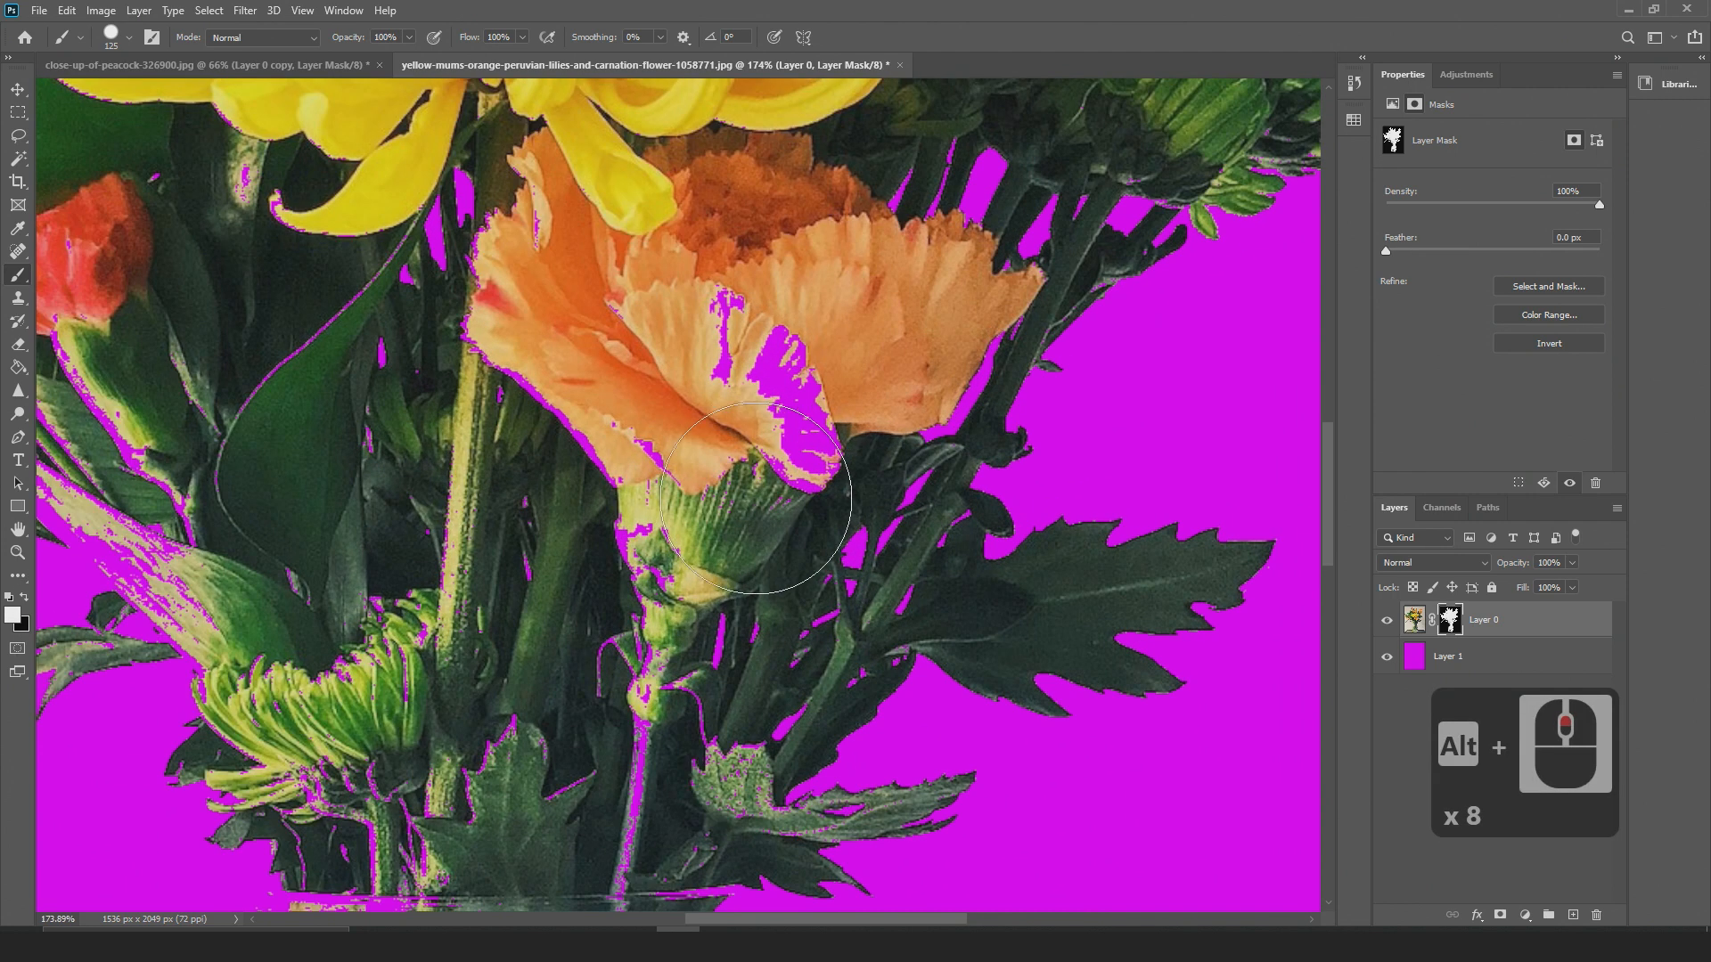
{"action": "key", "text": "bracketleft"}
{"action": "key", "text": "bracketleft"}
{"action": "key", "text": "bracketleft"}
{"action": "key", "text": "bracketleft"}
{"action": "key", "text": "bracketleft"}
{"action": "key", "text": "bracketleft"}
{"action": "key", "text": "bracketleft"}
{"action": "mouse_move", "coordinate": [744, 298]}
{"action": "left_mouse_down"}
{"action": "mouse_move", "coordinate": [721, 386]}
{"action": "mouse_move", "coordinate": [772, 319]}
{"action": "mouse_move", "coordinate": [741, 403]}
{"action": "mouse_move", "coordinate": [777, 409]}
{"action": "mouse_move", "coordinate": [769, 447]}
{"action": "mouse_move", "coordinate": [791, 430]}
{"action": "mouse_move", "coordinate": [824, 460]}
{"action": "mouse_move", "coordinate": [668, 445]}
{"action": "mouse_move", "coordinate": [675, 471]}
{"action": "mouse_move", "coordinate": [644, 445]}
{"action": "mouse_move", "coordinate": [631, 465]}
{"action": "mouse_move", "coordinate": [566, 390]}
{"action": "mouse_move", "coordinate": [476, 337]}
{"action": "mouse_move", "coordinate": [552, 181]}
{"action": "left_mouse_up"}
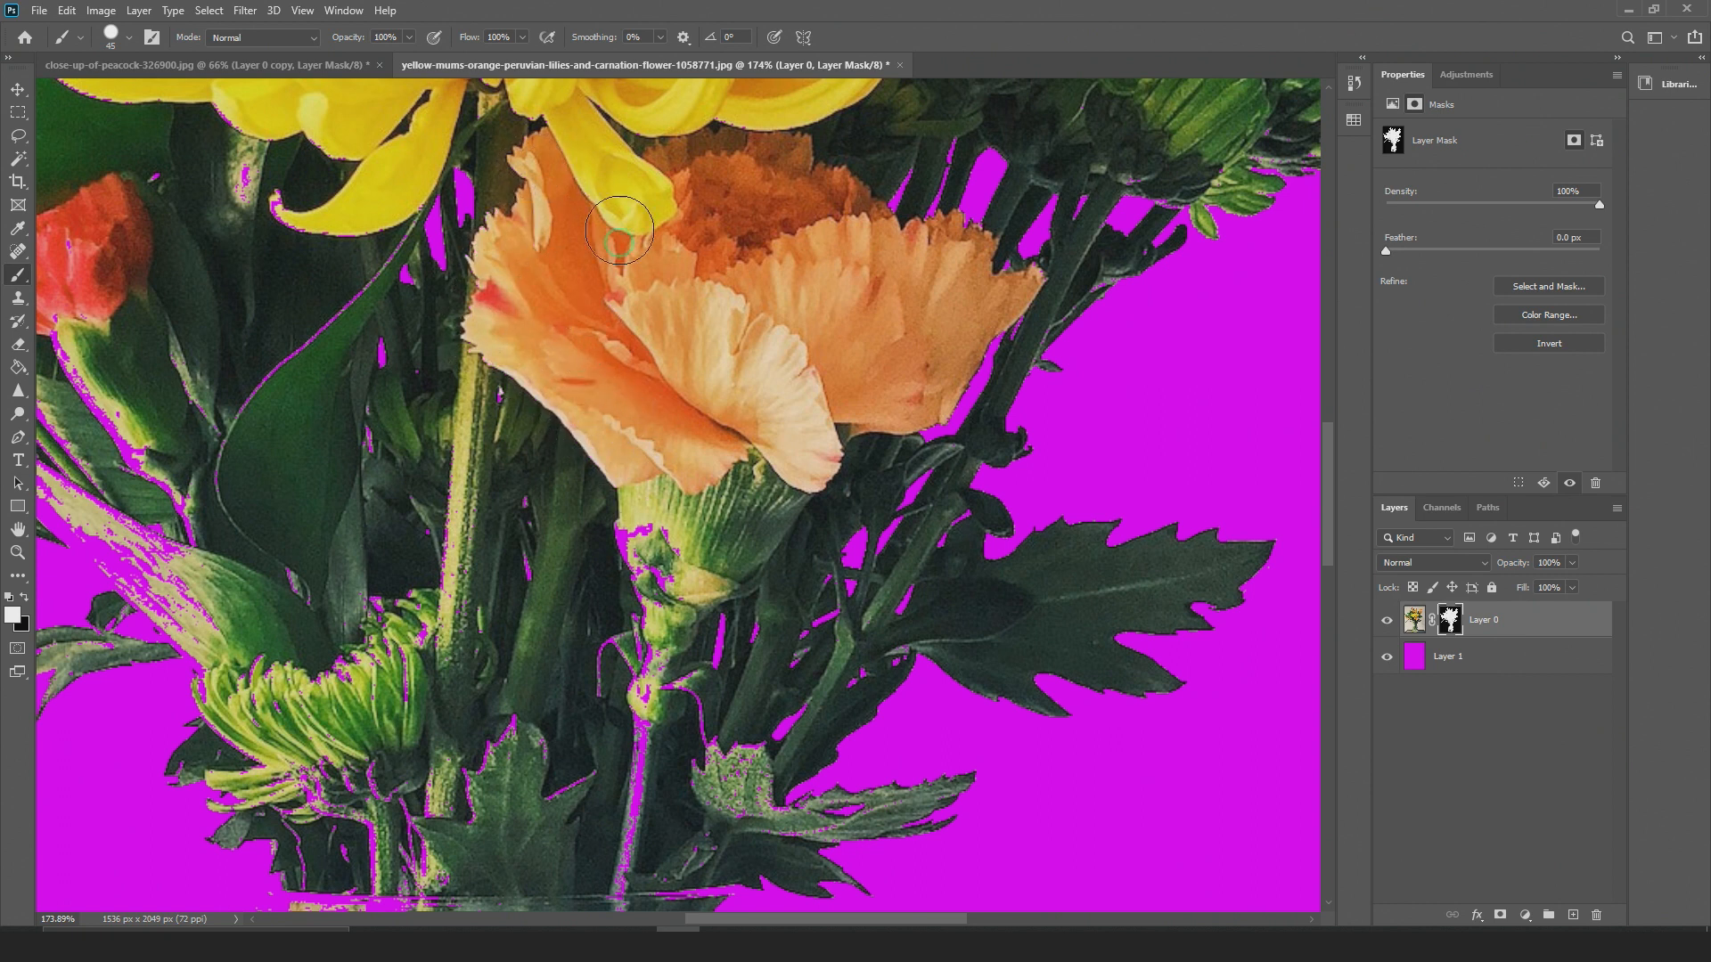
Paint white on the mask to restore the carnation's base, its stem and the neighboring stems and leaves
{"action": "mouse_move", "coordinate": [637, 520]}
{"action": "left_mouse_down"}
{"action": "mouse_move", "coordinate": [581, 415]}
{"action": "mouse_move", "coordinate": [572, 604]}
{"action": "mouse_move", "coordinate": [615, 591]}
{"action": "mouse_move", "coordinate": [631, 664]}
{"action": "mouse_move", "coordinate": [587, 704]}
{"action": "mouse_move", "coordinate": [546, 705]}
{"action": "mouse_move", "coordinate": [575, 512]}
{"action": "mouse_move", "coordinate": [597, 495]}
{"action": "mouse_move", "coordinate": [588, 584]}
{"action": "mouse_move", "coordinate": [622, 576]}
{"action": "mouse_move", "coordinate": [579, 489]}
{"action": "mouse_move", "coordinate": [521, 449]}
{"action": "mouse_move", "coordinate": [455, 444]}
{"action": "mouse_move", "coordinate": [437, 578]}
{"action": "mouse_move", "coordinate": [300, 581]}
{"action": "mouse_move", "coordinate": [283, 534]}
{"action": "mouse_move", "coordinate": [385, 531]}
{"action": "mouse_move", "coordinate": [375, 455]}
{"action": "mouse_move", "coordinate": [329, 422]}
{"action": "mouse_move", "coordinate": [402, 365]}
{"action": "mouse_move", "coordinate": [372, 326]}
{"action": "mouse_move", "coordinate": [388, 301]}
{"action": "mouse_move", "coordinate": [470, 243]}
{"action": "left_mouse_up"}
{"action": "left_click_drag", "start_coordinate": [741, 355], "coordinate": [661, 382]}
{"action": "left_click", "coordinate": [588, 566]}
{"action": "mouse_move", "coordinate": [589, 567]}
{"action": "left_mouse_down"}
{"action": "mouse_move", "coordinate": [635, 546]}
{"action": "mouse_move", "coordinate": [598, 537]}
{"action": "mouse_move", "coordinate": [643, 511]}
{"action": "mouse_move", "coordinate": [628, 554]}
{"action": "mouse_move", "coordinate": [650, 587]}
{"action": "mouse_move", "coordinate": [622, 592]}
{"action": "mouse_move", "coordinate": [729, 569]}
{"action": "mouse_move", "coordinate": [770, 600]}
{"action": "left_mouse_up"}
Shrink the brush to 9 px and paint white on the mask to fill the holes in the pale jagged leaf below the carnation
{"action": "scroll", "coordinate": [770, 600], "scroll_direction": "up", "scroll_amount": 10}
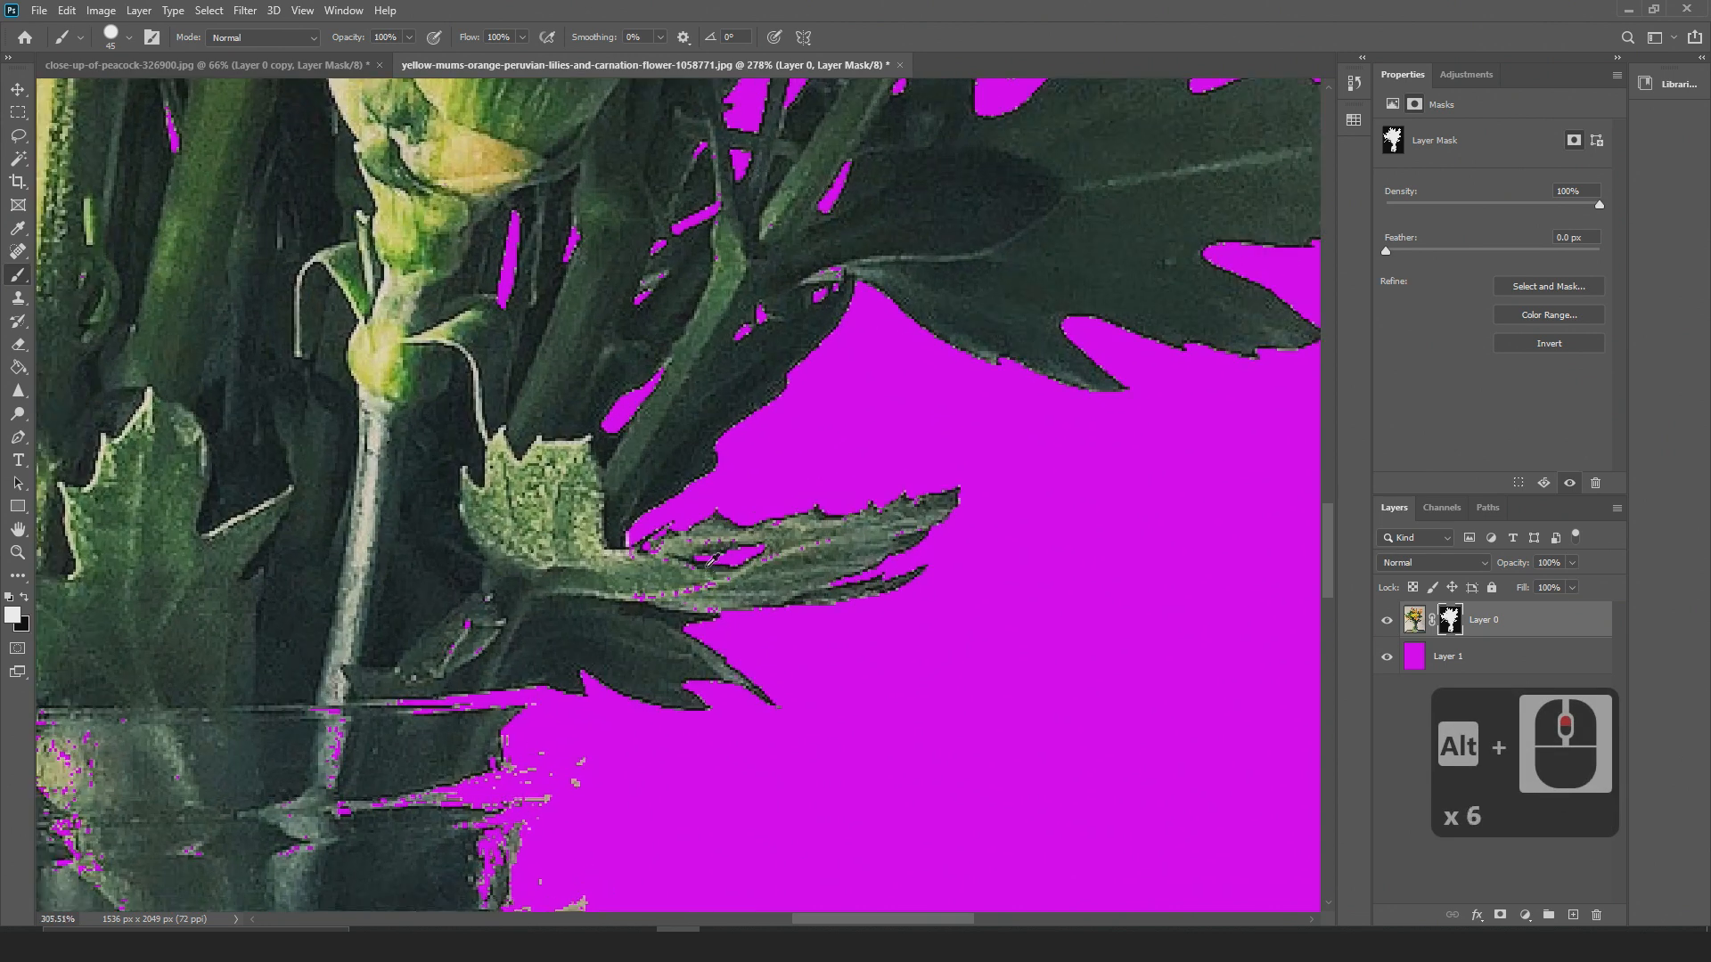
{"action": "key", "text": "bracketleft"}
{"action": "key", "text": "bracketleft"}
{"action": "key", "text": "bracketleft"}
{"action": "key", "text": "bracketleft"}
{"action": "key", "text": "bracketleft"}
{"action": "key", "text": "bracketleft"}
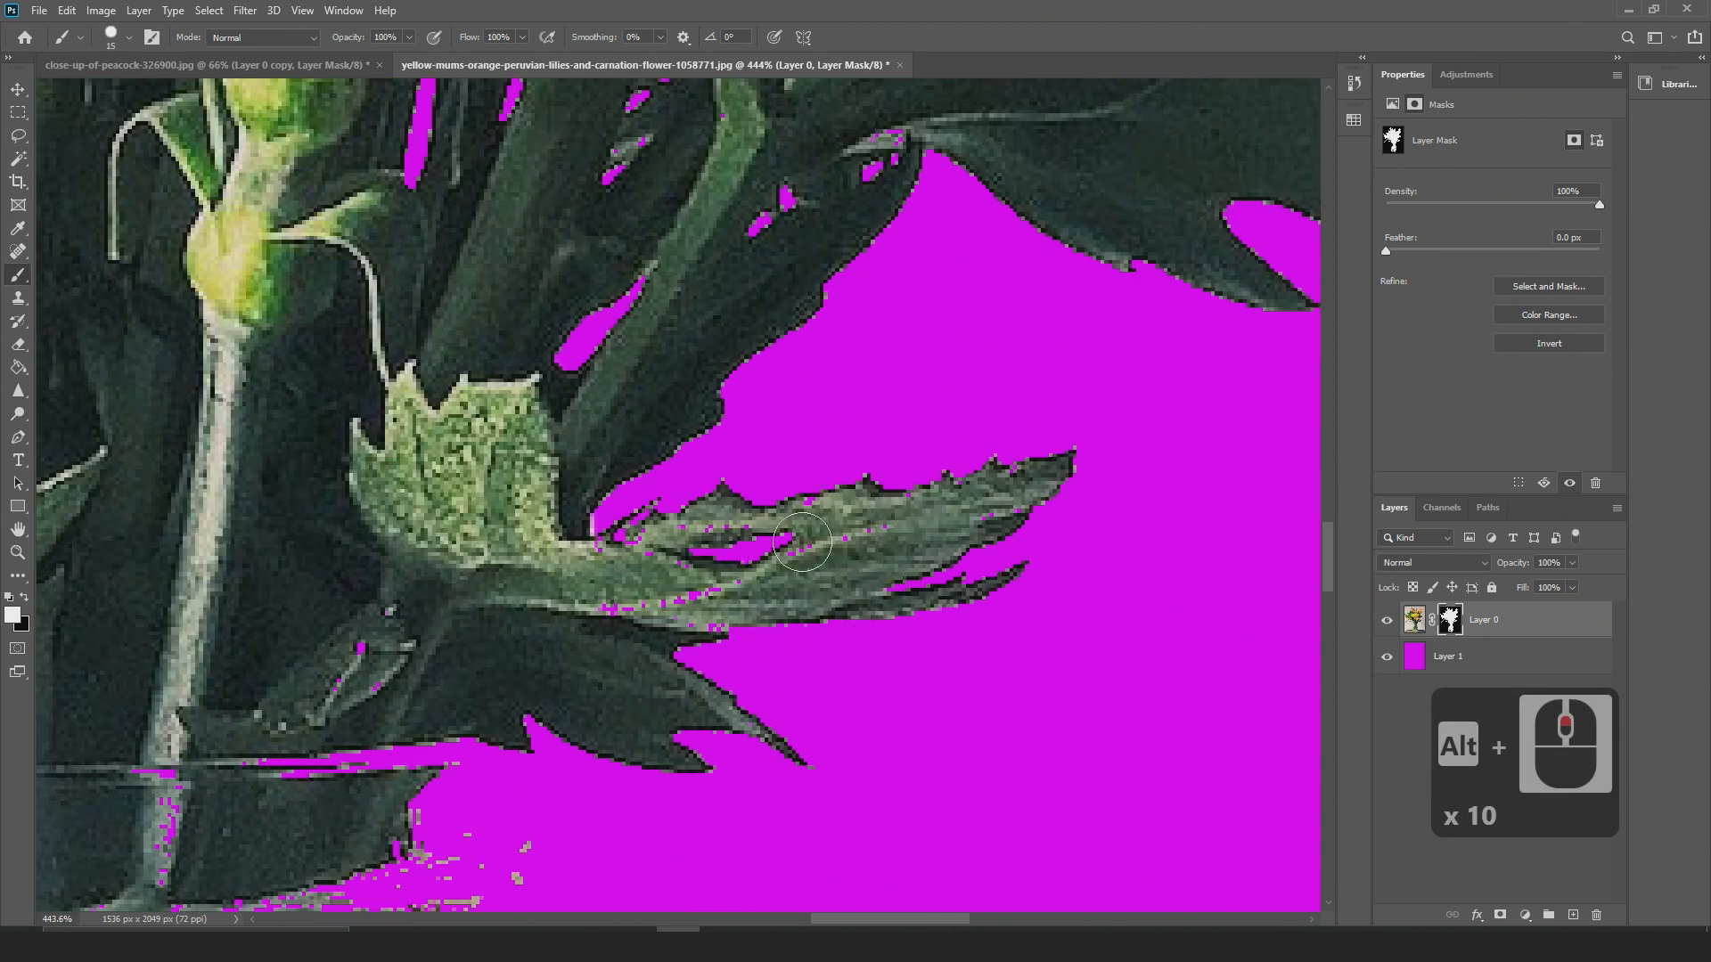
{"action": "left_click_drag", "start_coordinate": [854, 504], "coordinate": [736, 543]}
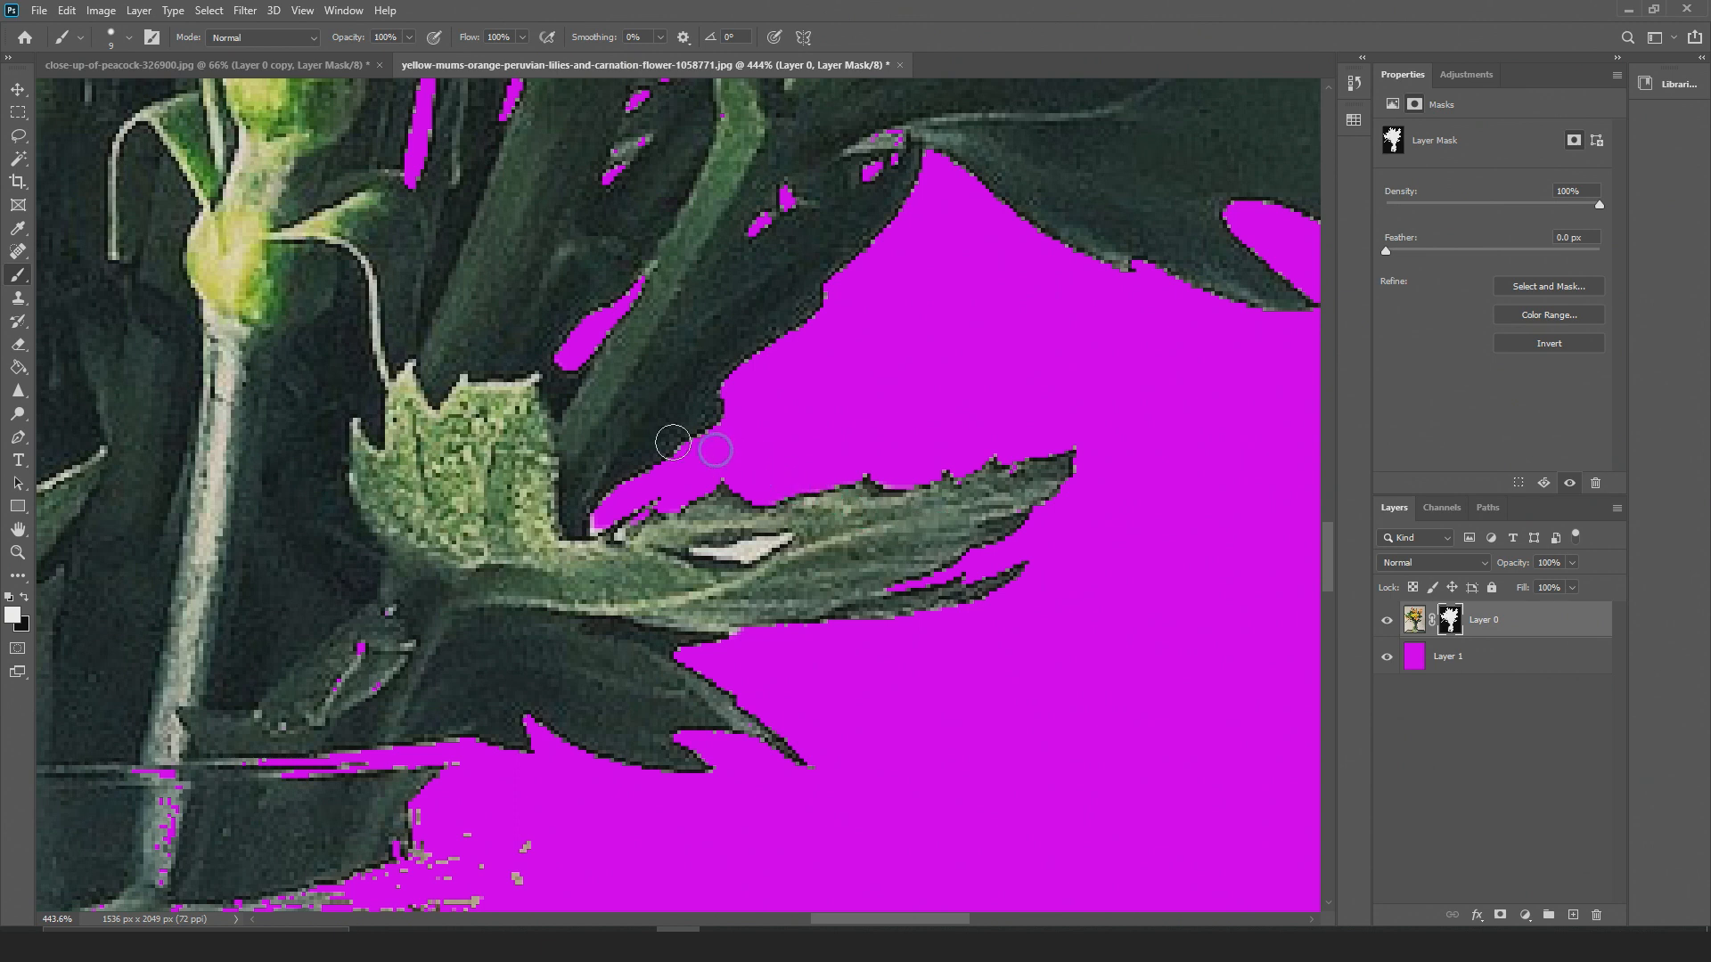
Paint white on the mask over the small gaps between the stems and dark leaves around the carnation's stem
{"action": "left_click_drag", "start_coordinate": [645, 270], "coordinate": [566, 363]}
{"action": "mouse_move", "coordinate": [786, 252]}
{"action": "left_mouse_down"}
{"action": "mouse_move", "coordinate": [520, 446]}
{"action": "mouse_move", "coordinate": [521, 394]}
{"action": "mouse_move", "coordinate": [624, 345]}
{"action": "left_mouse_up"}
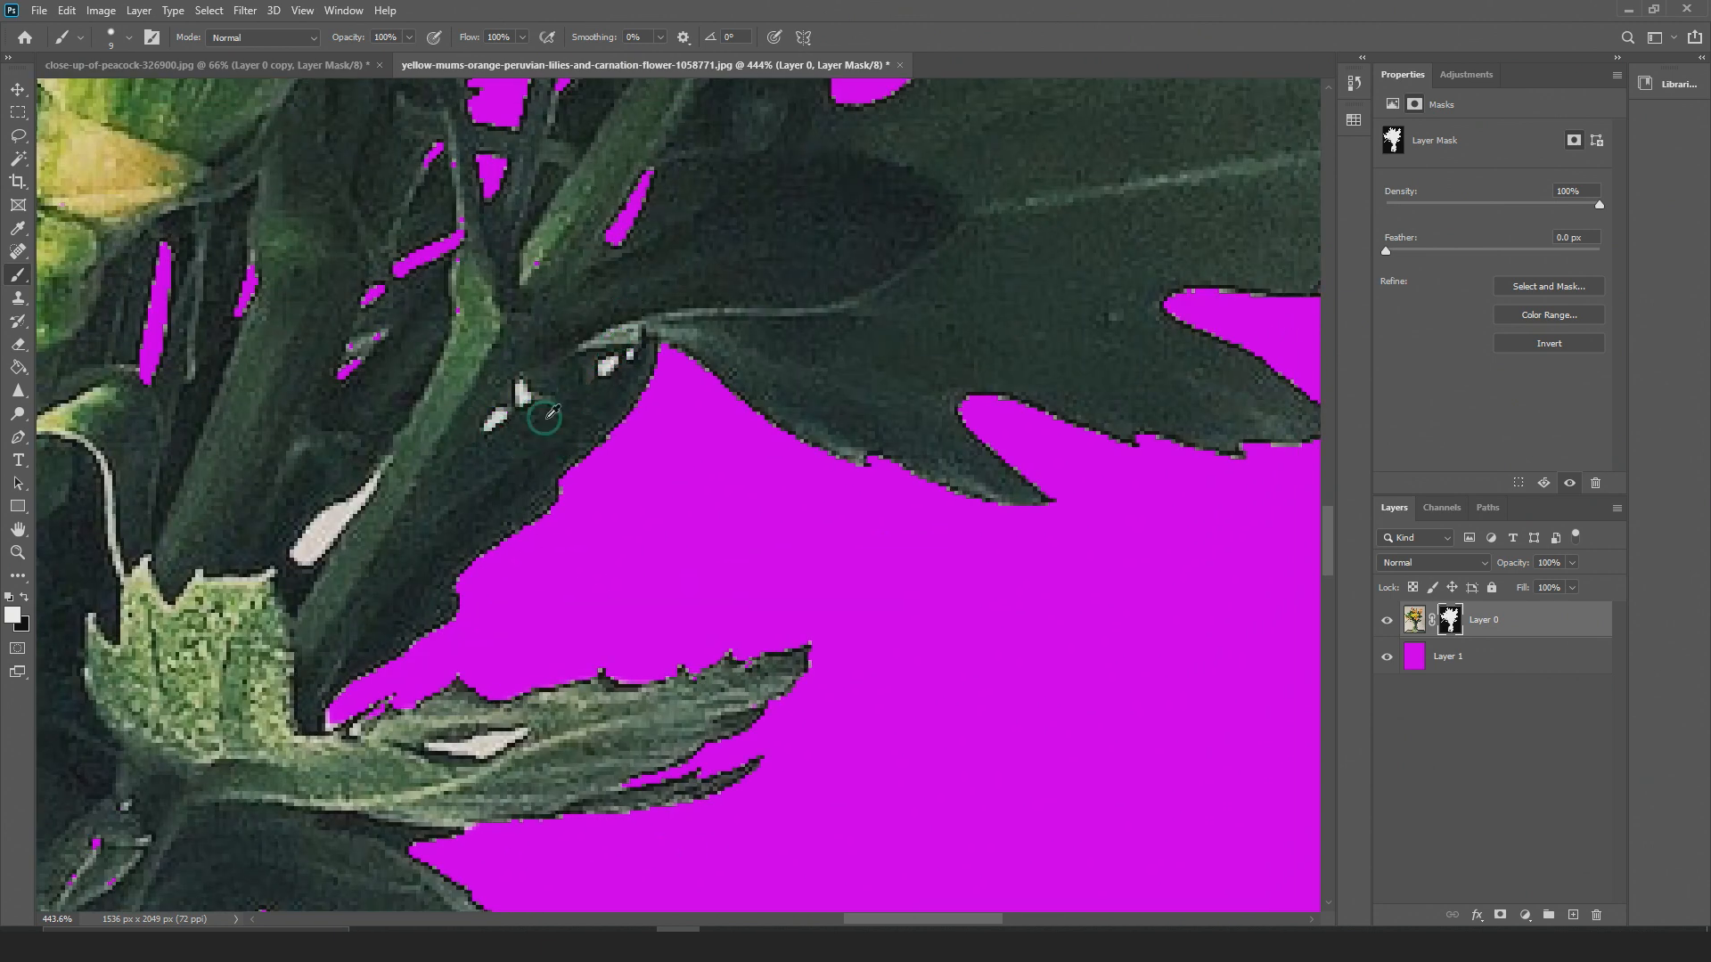
{"action": "scroll", "coordinate": [526, 392], "scroll_direction": "down", "scroll_amount": 17}
{"action": "scroll", "coordinate": [512, 400], "scroll_direction": "up", "scroll_amount": 5}
{"action": "left_click_drag", "start_coordinate": [512, 400], "coordinate": [540, 460]}
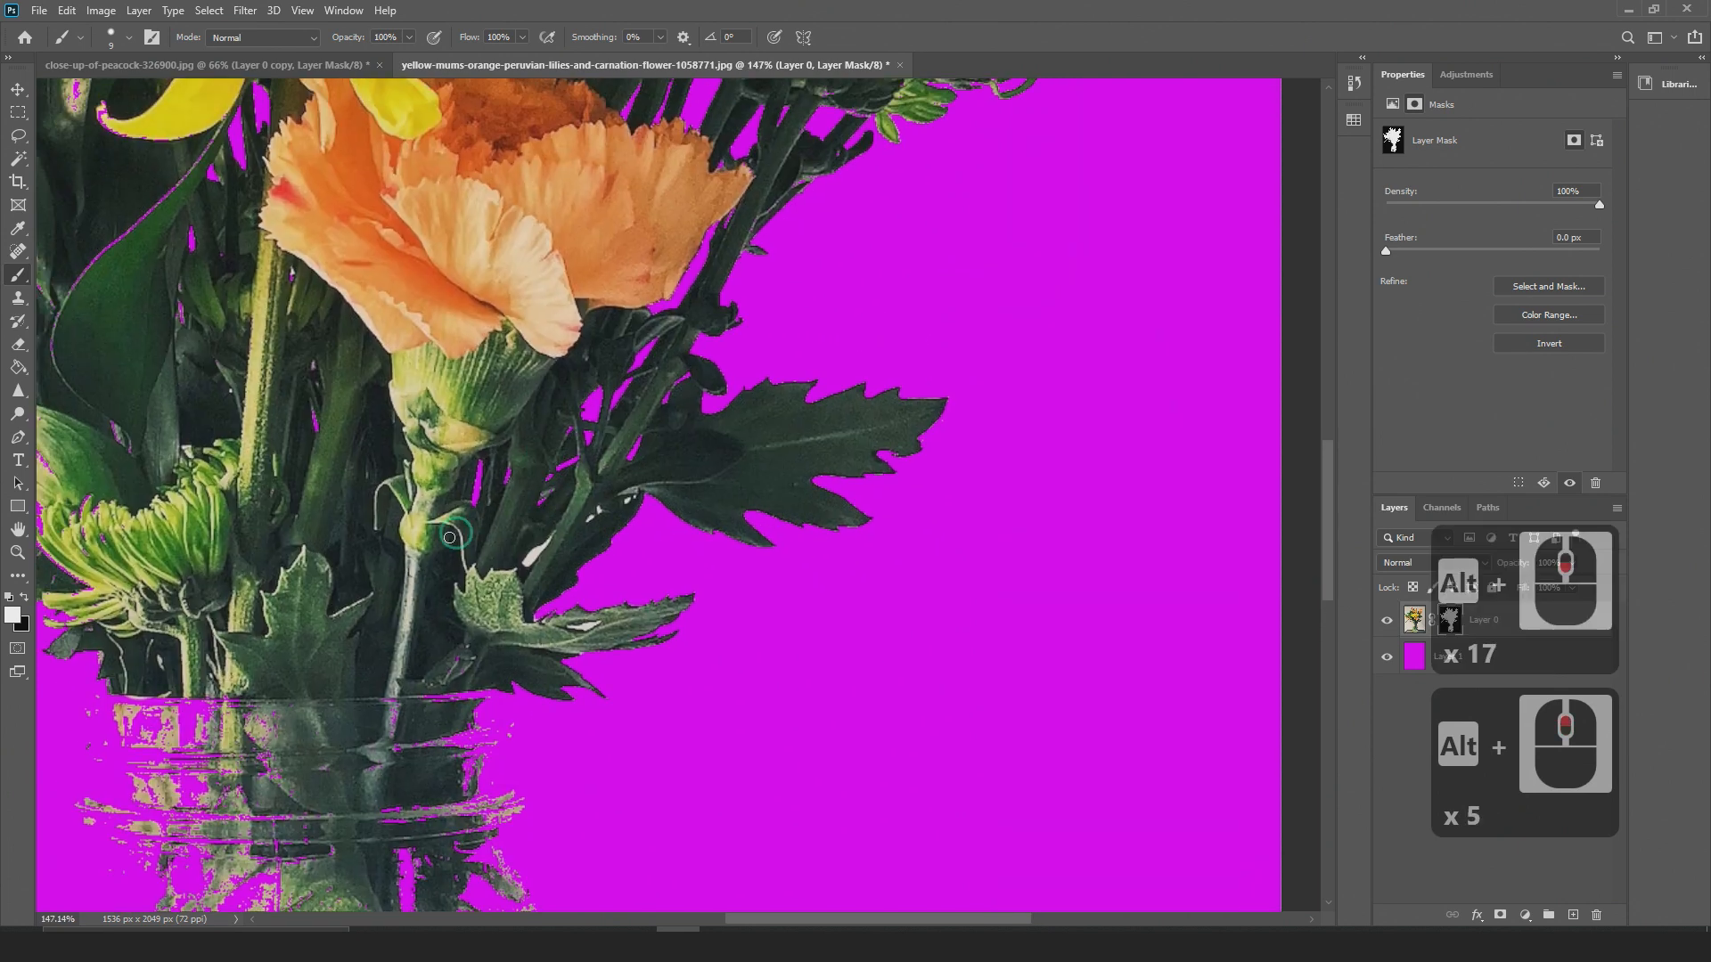
{"action": "scroll", "coordinate": [459, 526], "scroll_direction": "up", "scroll_amount": 11}
{"action": "mouse_move", "coordinate": [506, 372]}
{"action": "left_mouse_down"}
{"action": "mouse_move", "coordinate": [475, 501]}
{"action": "mouse_move", "coordinate": [522, 374]}
{"action": "left_mouse_up"}
{"action": "scroll", "coordinate": [496, 513], "scroll_direction": "down", "scroll_amount": 11}
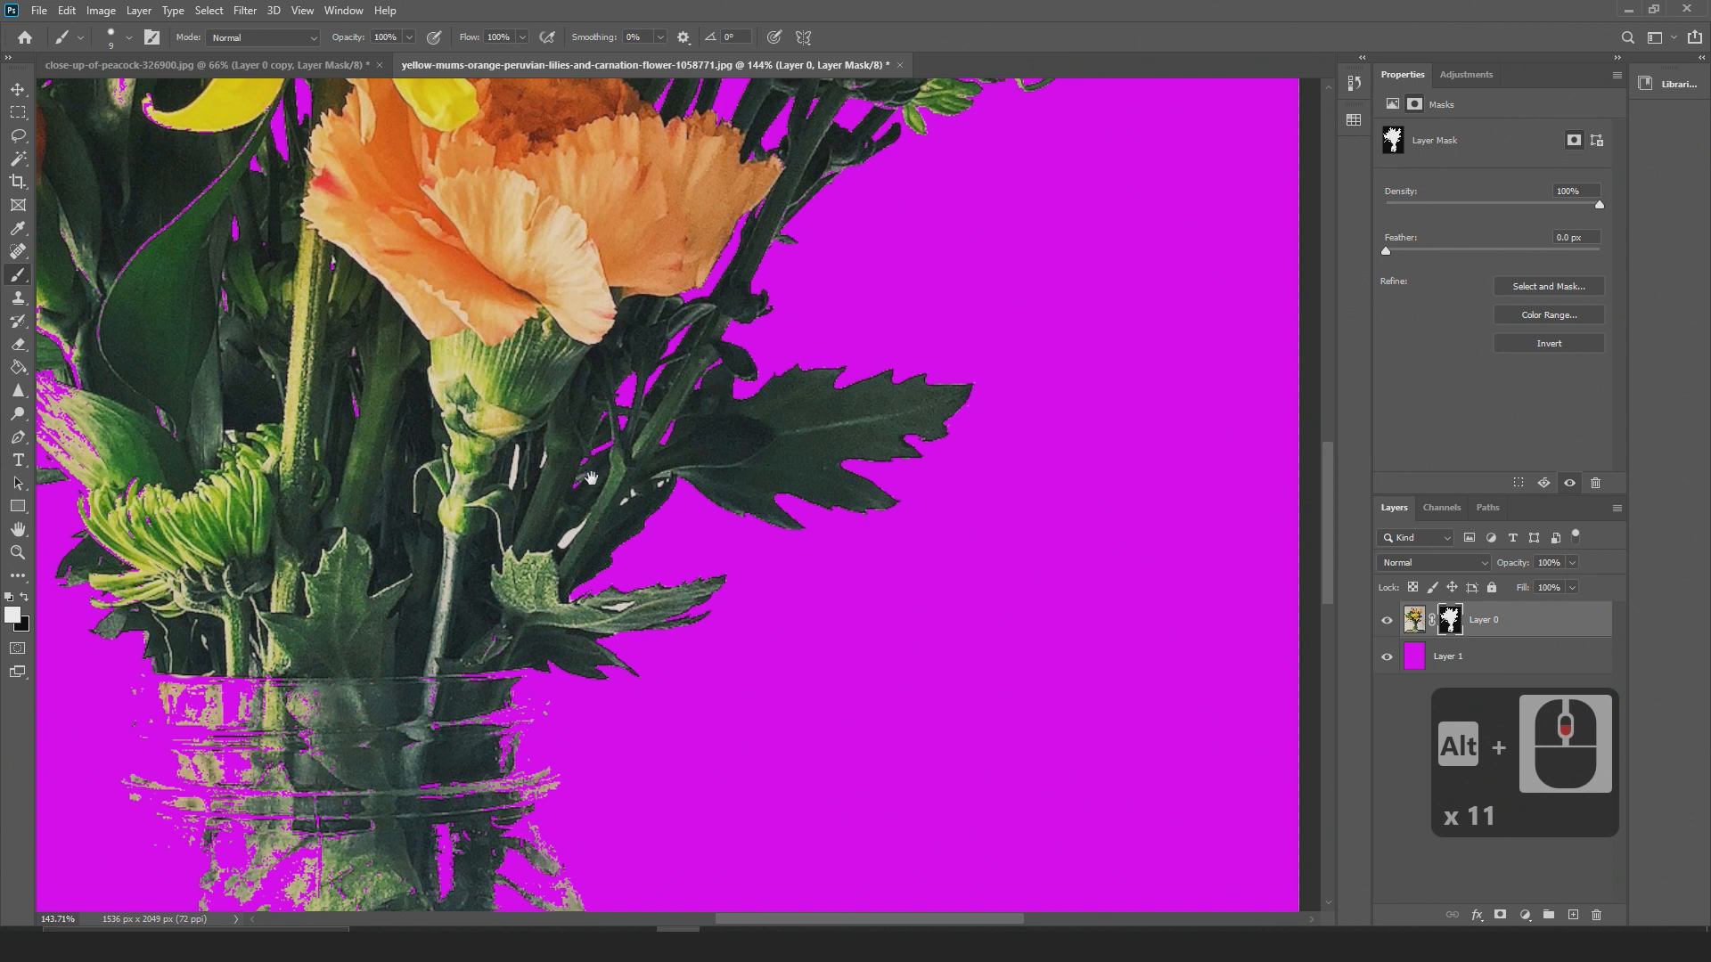
Restore the holes in the green chrysanthemum's petals by painting white on the mask with a 25 px brush, undoing and redoing one stroke
{"action": "left_click_drag", "start_coordinate": [591, 479], "coordinate": [705, 577]}
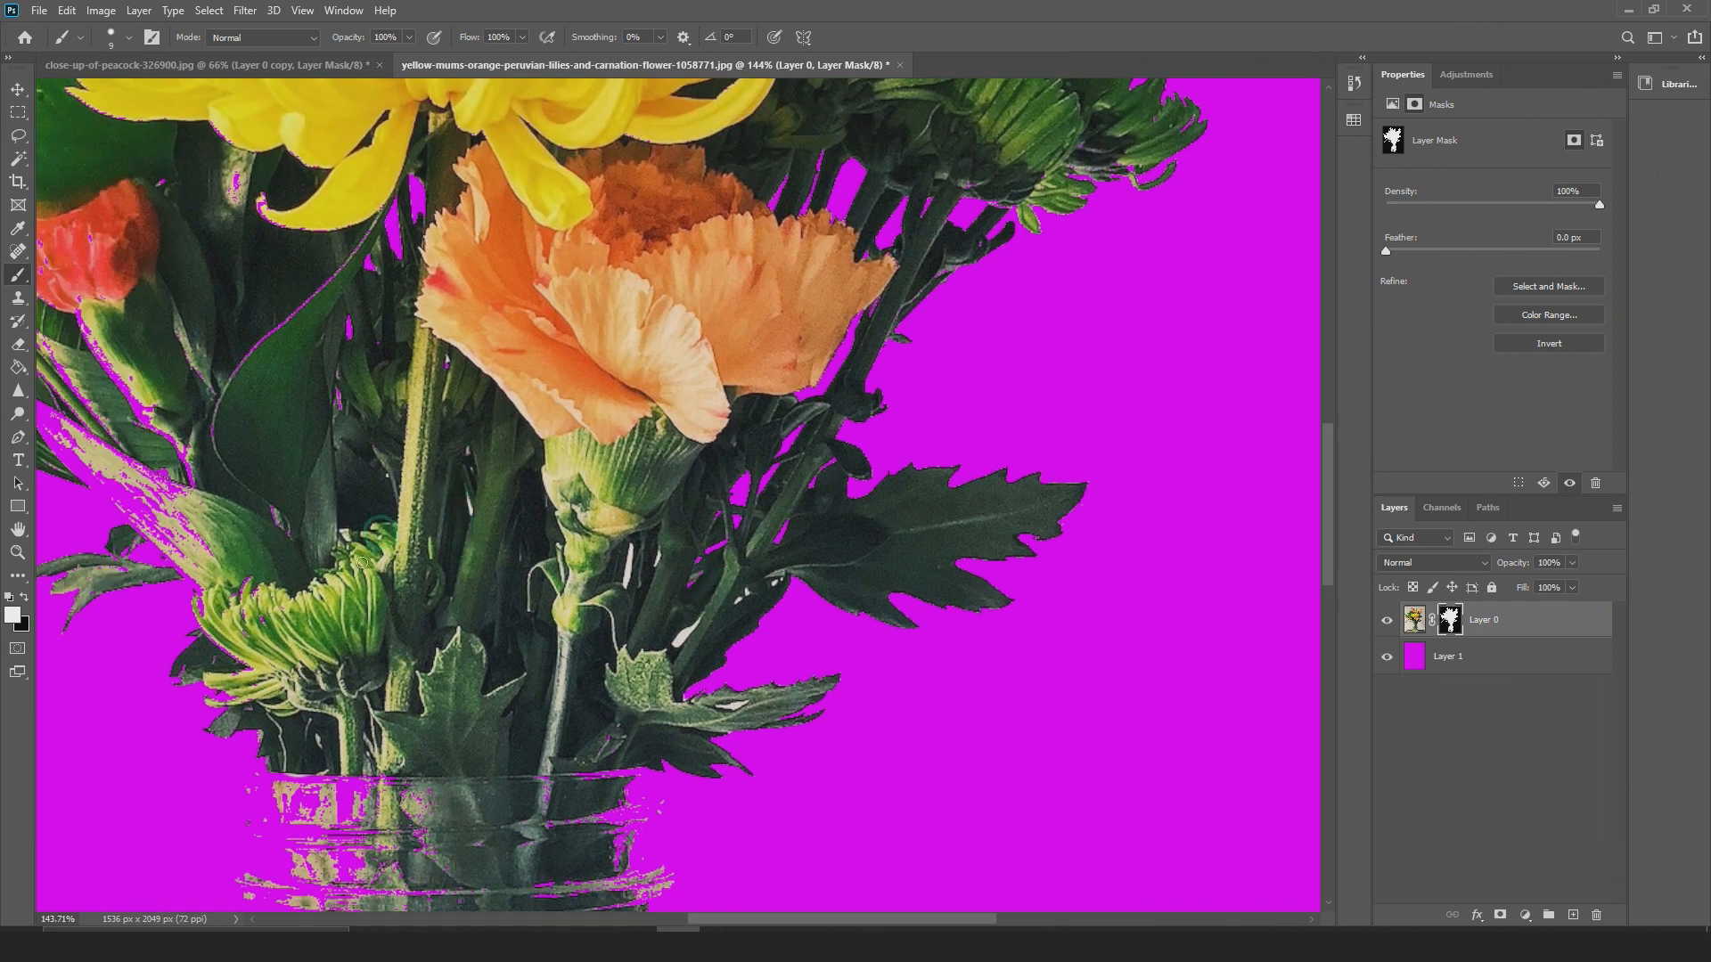
{"action": "left_click_drag", "start_coordinate": [315, 486], "coordinate": [734, 371]}
{"action": "scroll", "coordinate": [772, 509], "scroll_direction": "up", "scroll_amount": 5}
{"action": "scroll", "coordinate": [772, 506], "scroll_direction": "up", "scroll_amount": 10}
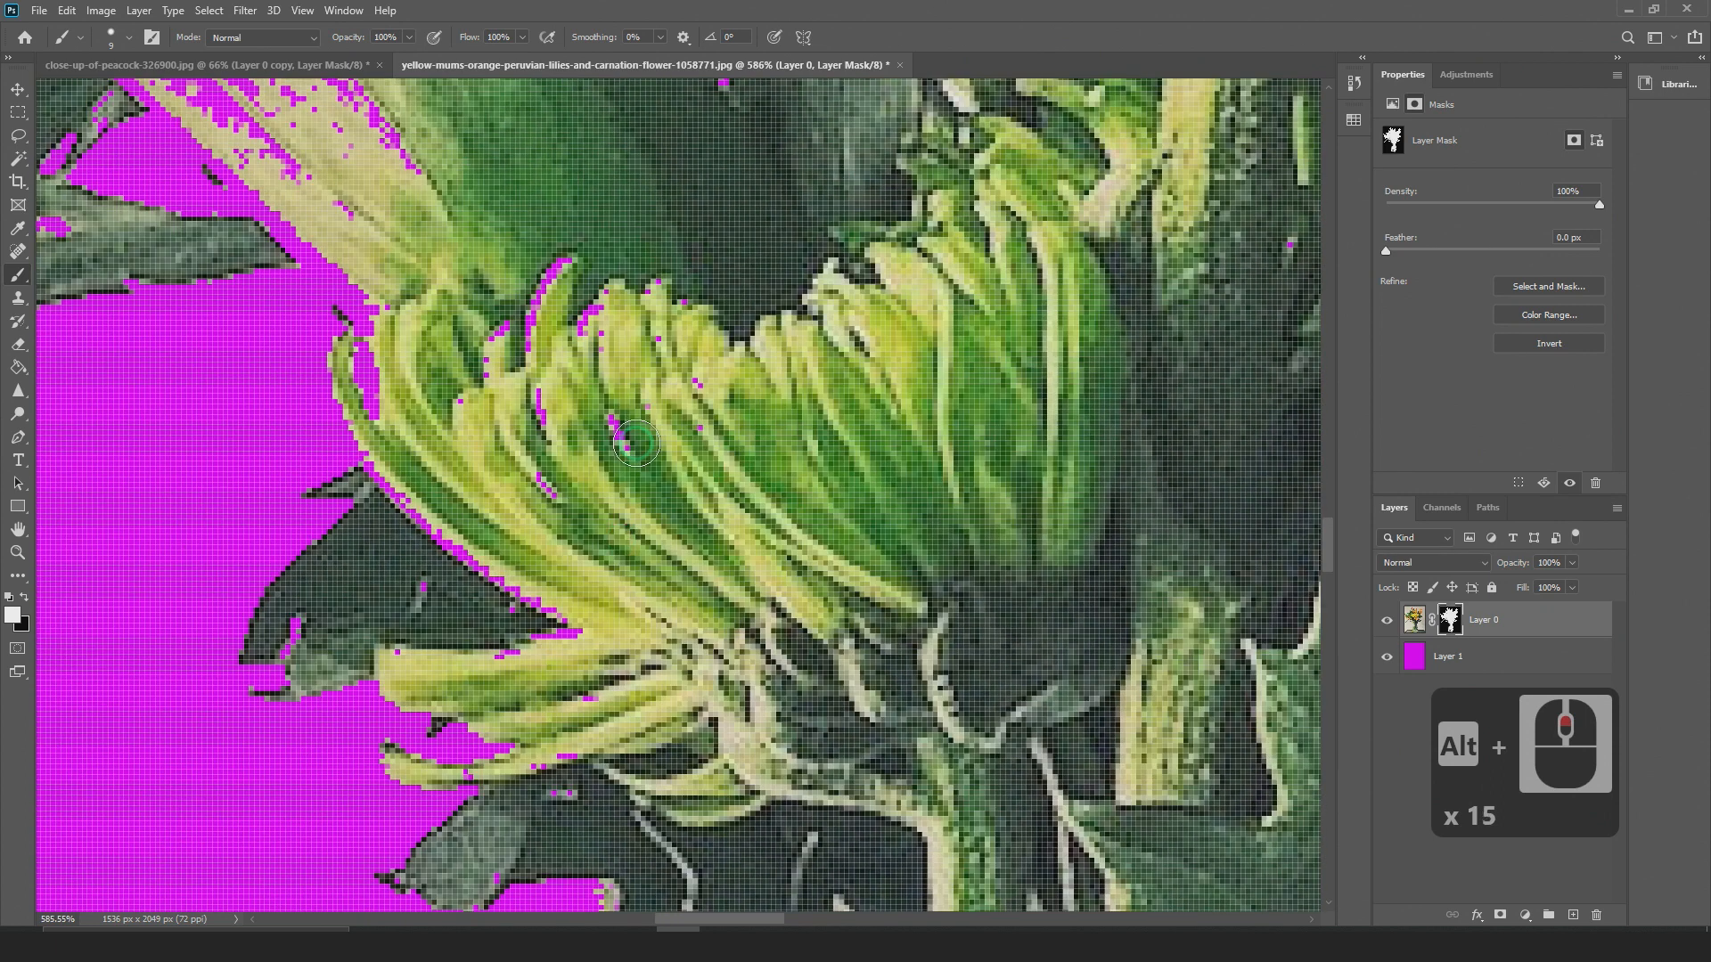
{"action": "key", "text": "bracketright"}
{"action": "key", "text": "bracketright"}
{"action": "mouse_move", "coordinate": [636, 443]}
{"action": "left_mouse_down"}
{"action": "mouse_move", "coordinate": [704, 406]}
{"action": "mouse_move", "coordinate": [612, 305]}
{"action": "mouse_move", "coordinate": [491, 443]}
{"action": "mouse_move", "coordinate": [464, 517]}
{"action": "mouse_move", "coordinate": [579, 571]}
{"action": "mouse_move", "coordinate": [615, 624]}
{"action": "left_mouse_up"}
{"action": "key", "text": "bracketright"}
{"action": "key", "text": "bracketright"}
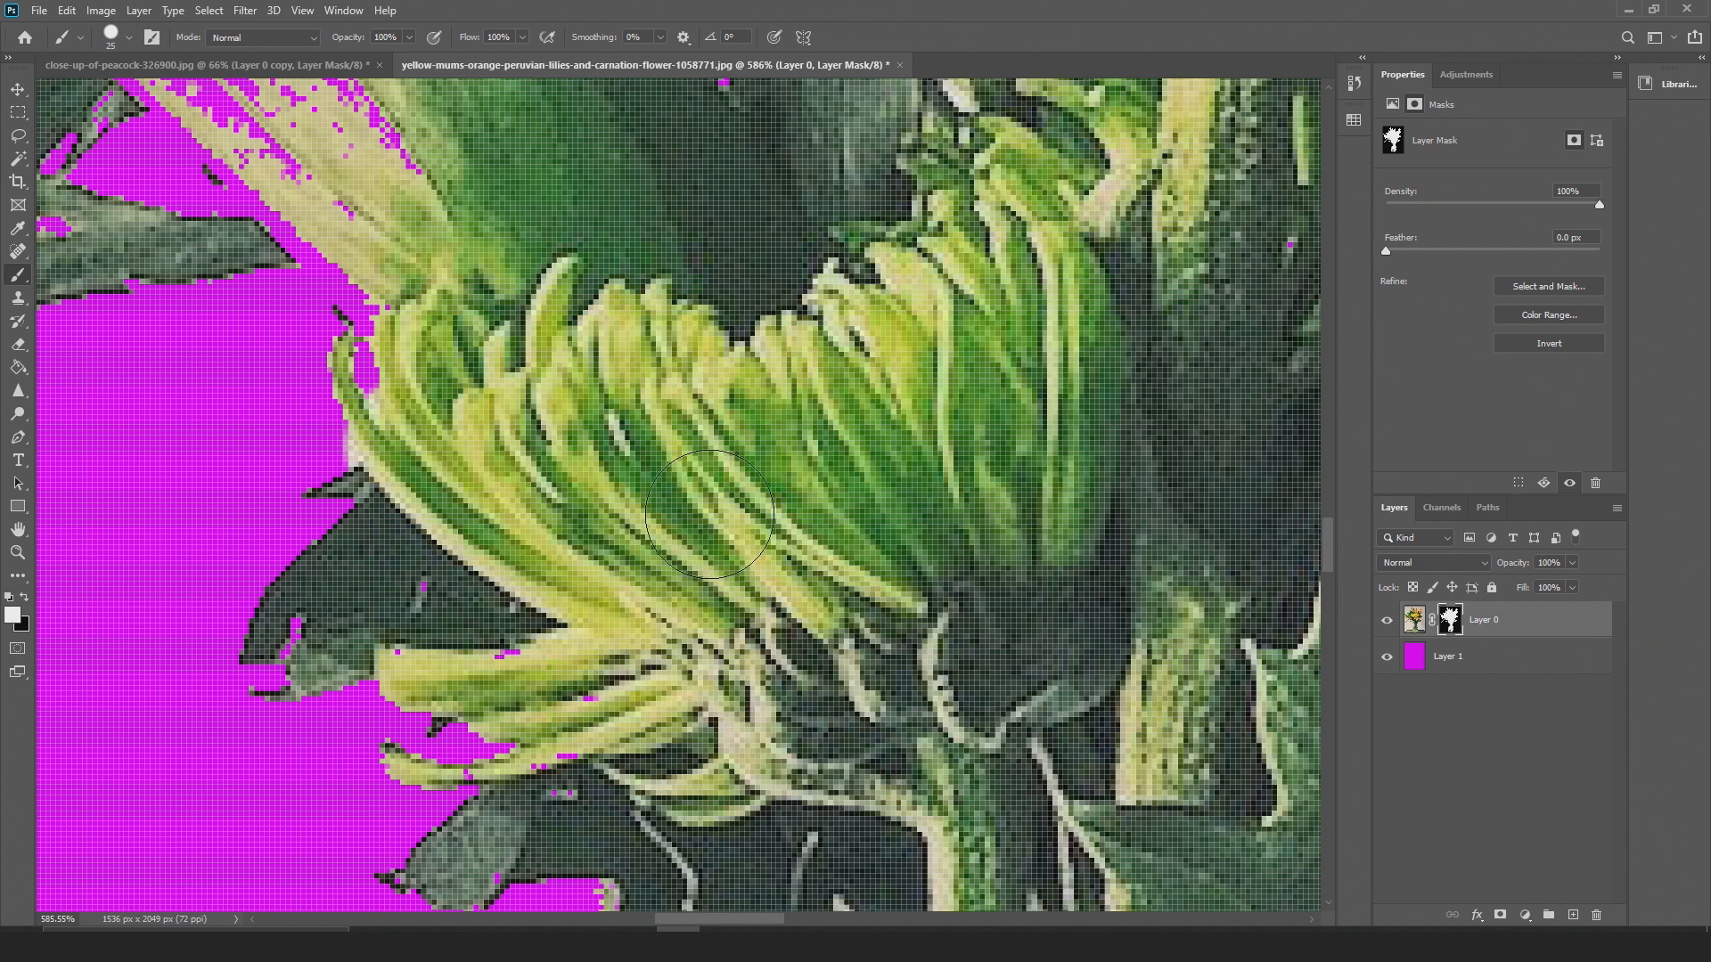
{"action": "key", "text": "ctrl+z"}
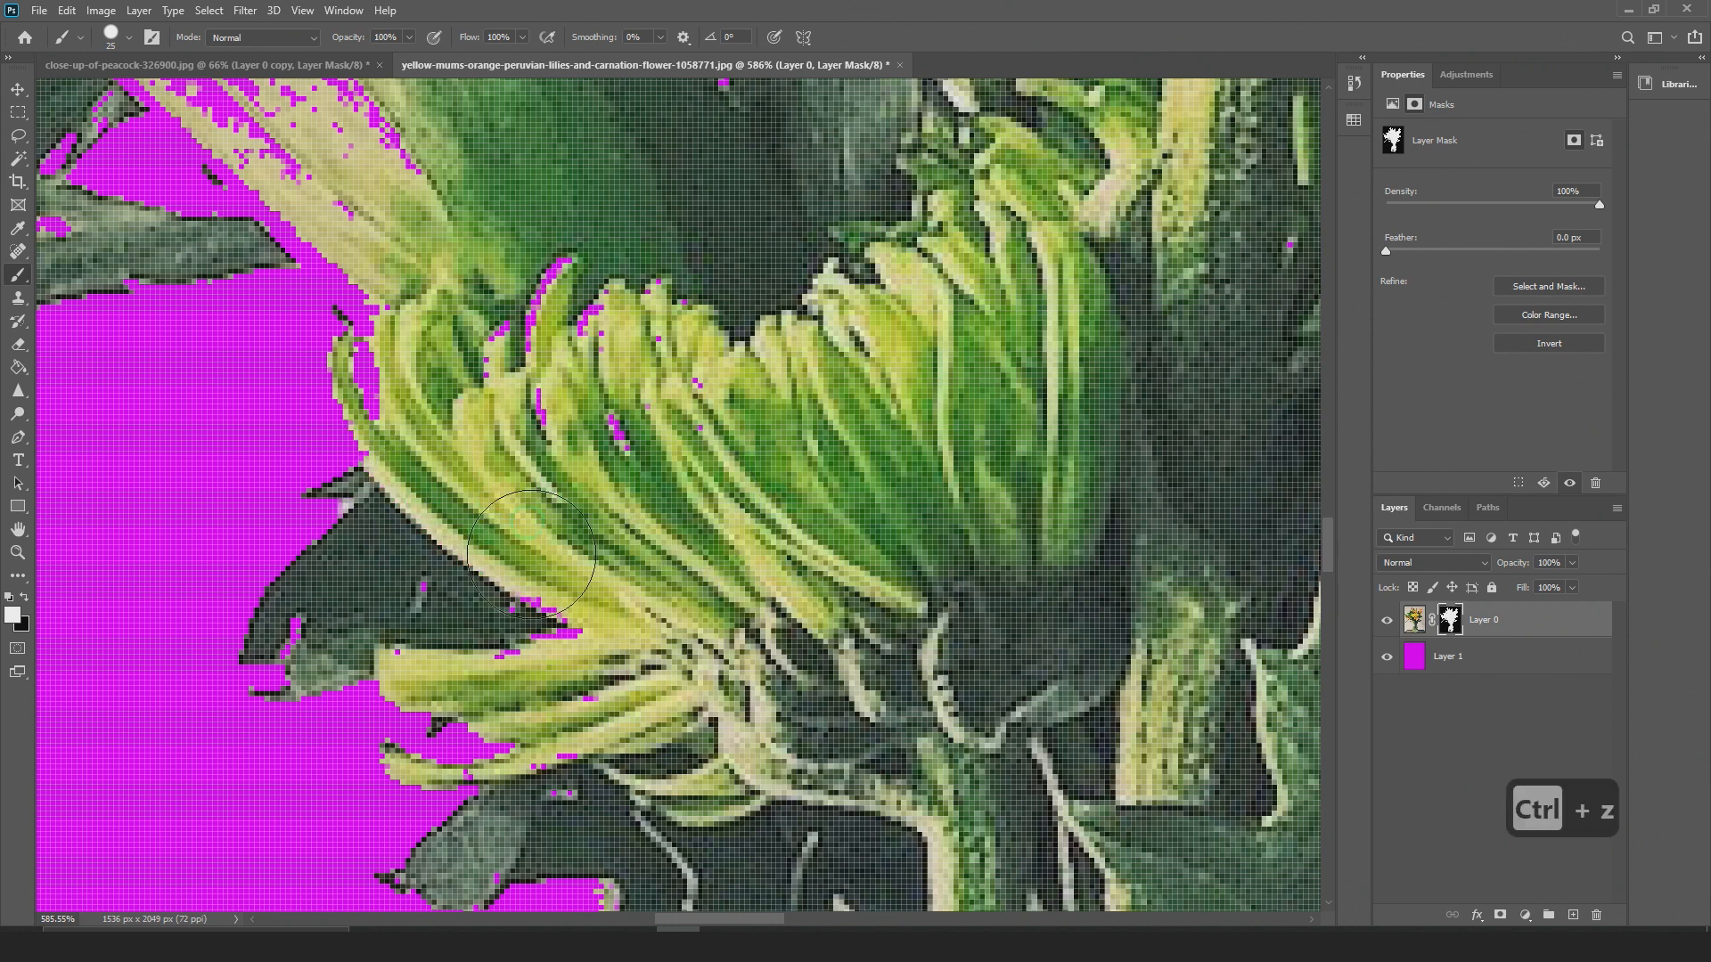
{"action": "mouse_move", "coordinate": [608, 408]}
{"action": "left_mouse_down"}
{"action": "mouse_move", "coordinate": [817, 250]}
{"action": "mouse_move", "coordinate": [827, 350]}
{"action": "mouse_move", "coordinate": [637, 593]}
{"action": "mouse_move", "coordinate": [537, 653]}
{"action": "mouse_move", "coordinate": [608, 682]}
{"action": "mouse_move", "coordinate": [577, 730]}
{"action": "mouse_move", "coordinate": [581, 772]}
{"action": "left_mouse_up"}
Paint white with a 6 px brush to restore the lower petals of the green chrysanthemum and the leaf edges beneath it
{"action": "left_click_drag", "start_coordinate": [543, 713], "coordinate": [689, 509]}
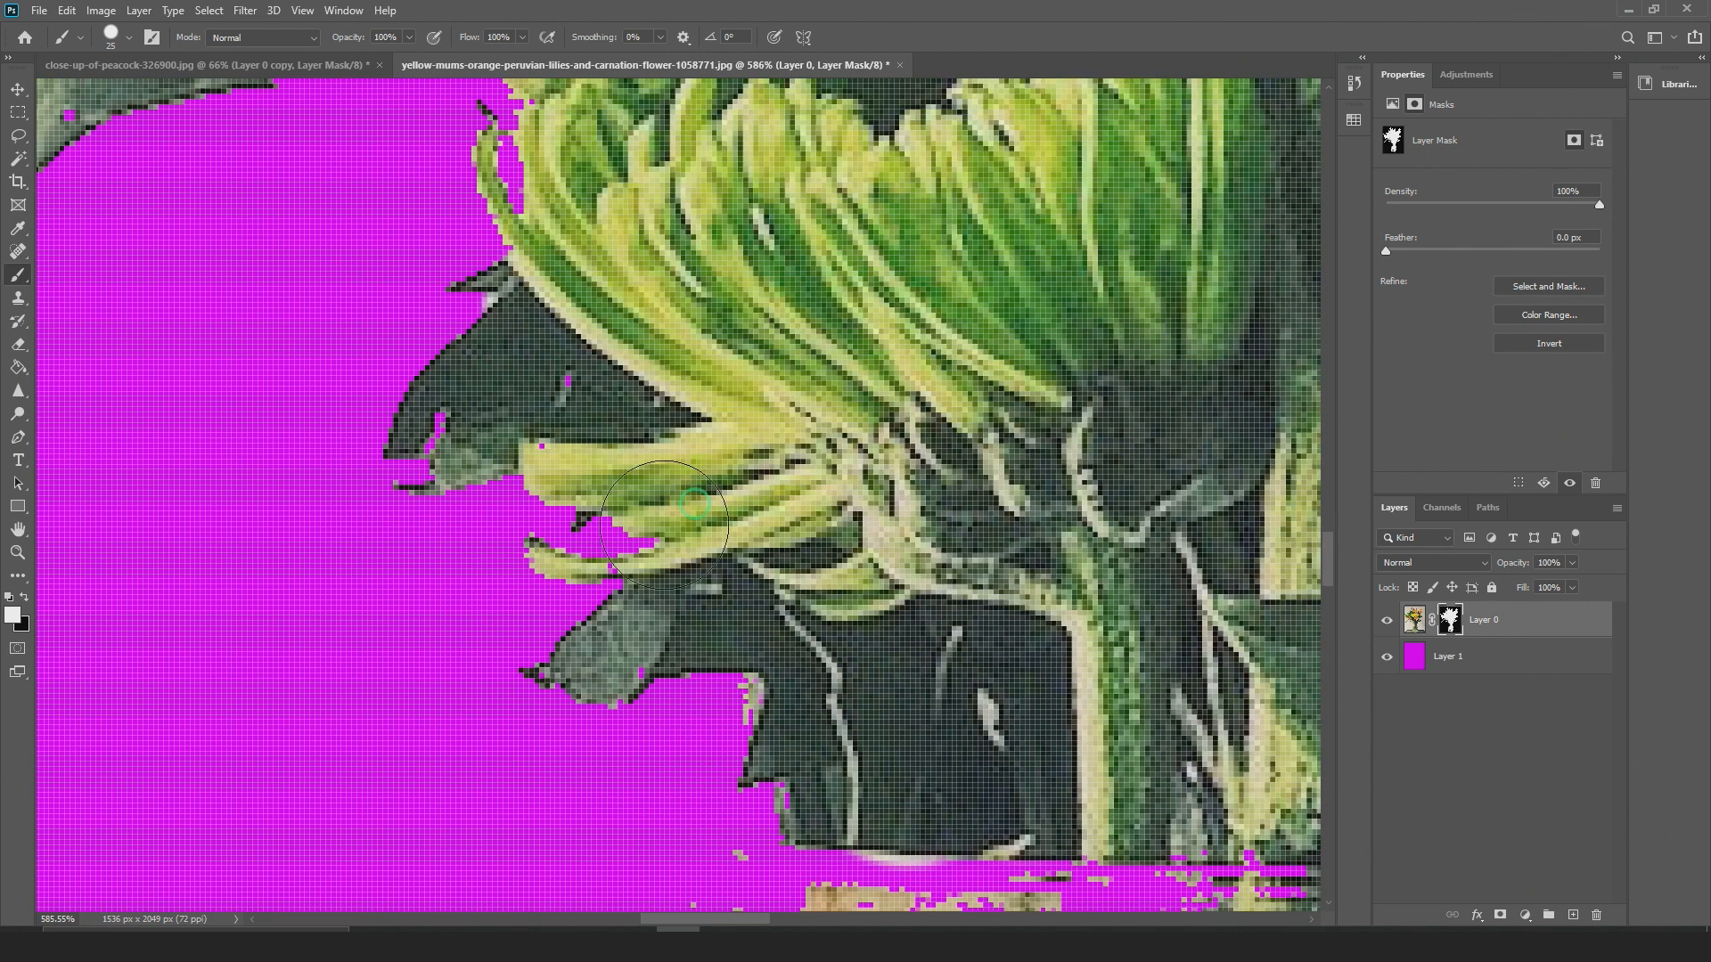
{"action": "key", "text": "bracketleft"}
{"action": "left_click_drag", "start_coordinate": [601, 575], "coordinate": [681, 568]}
{"action": "left_click_drag", "start_coordinate": [640, 644], "coordinate": [615, 682]}
{"action": "left_click_drag", "start_coordinate": [756, 670], "coordinate": [751, 731]}
{"action": "left_click_drag", "start_coordinate": [781, 775], "coordinate": [798, 809]}
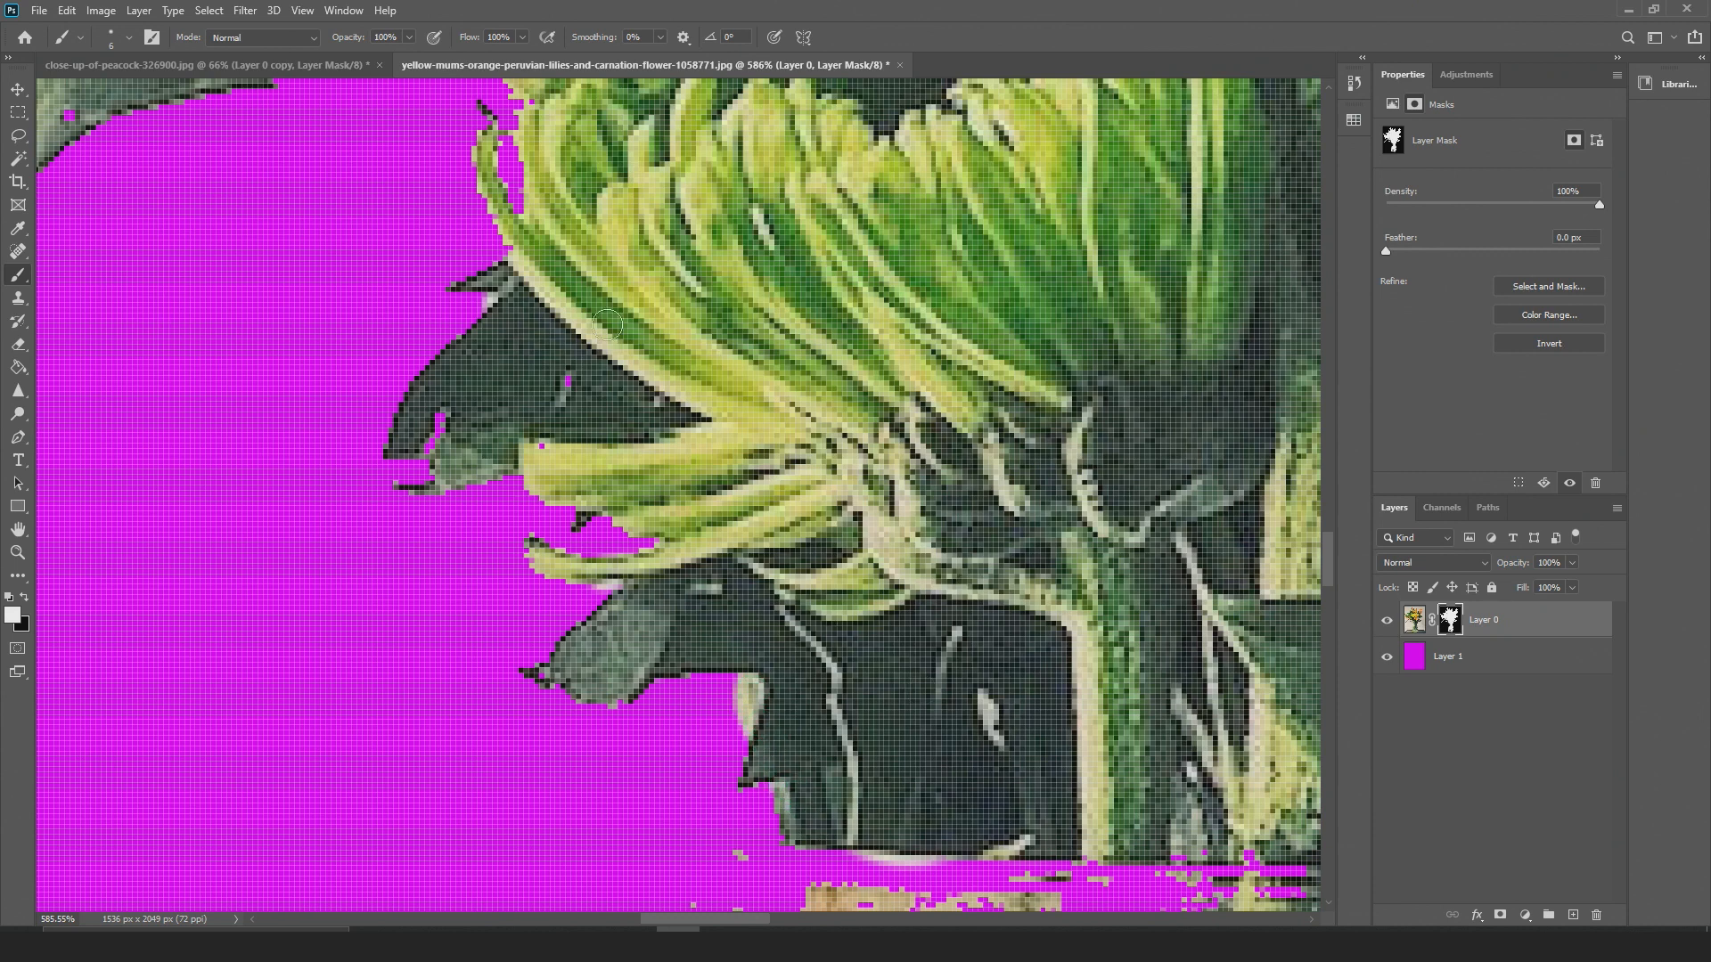
{"action": "left_click_drag", "start_coordinate": [567, 382], "coordinate": [546, 445]}
Restore the long pale leaf above the green chrysanthemum by painting white on the mask with 9 px and 25 px brushes
{"action": "scroll", "coordinate": [698, 348], "scroll_direction": "down", "scroll_amount": 10}
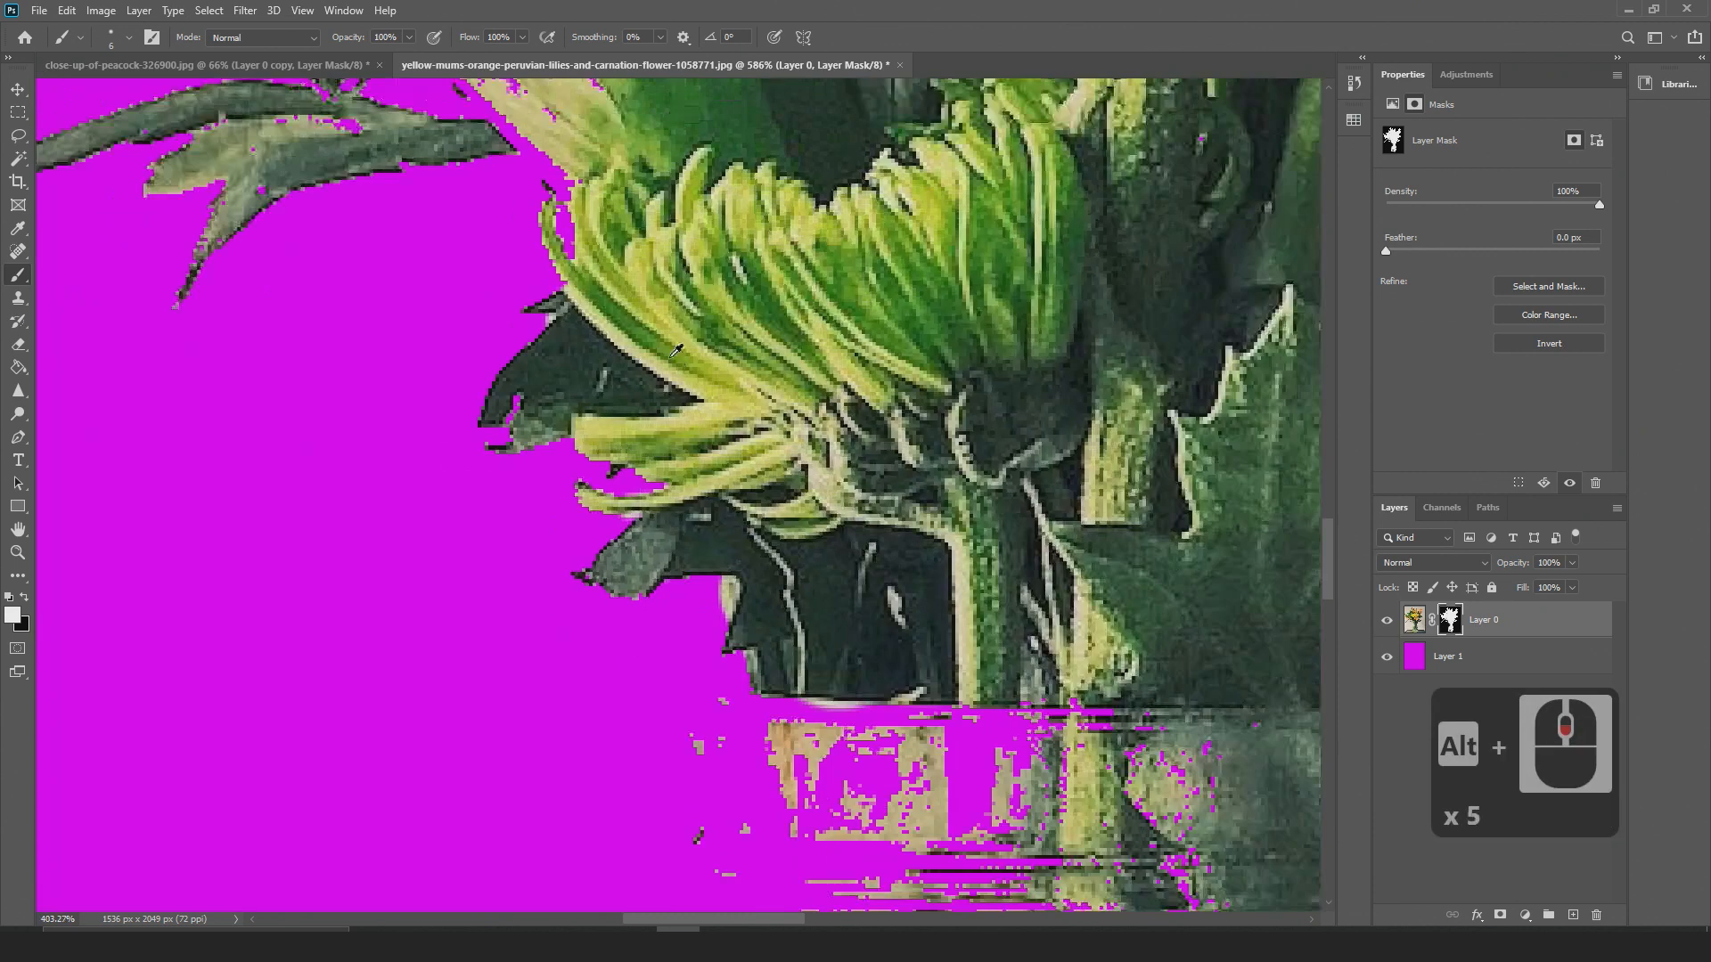
{"action": "scroll", "coordinate": [627, 417], "scroll_direction": "up", "scroll_amount": 3}
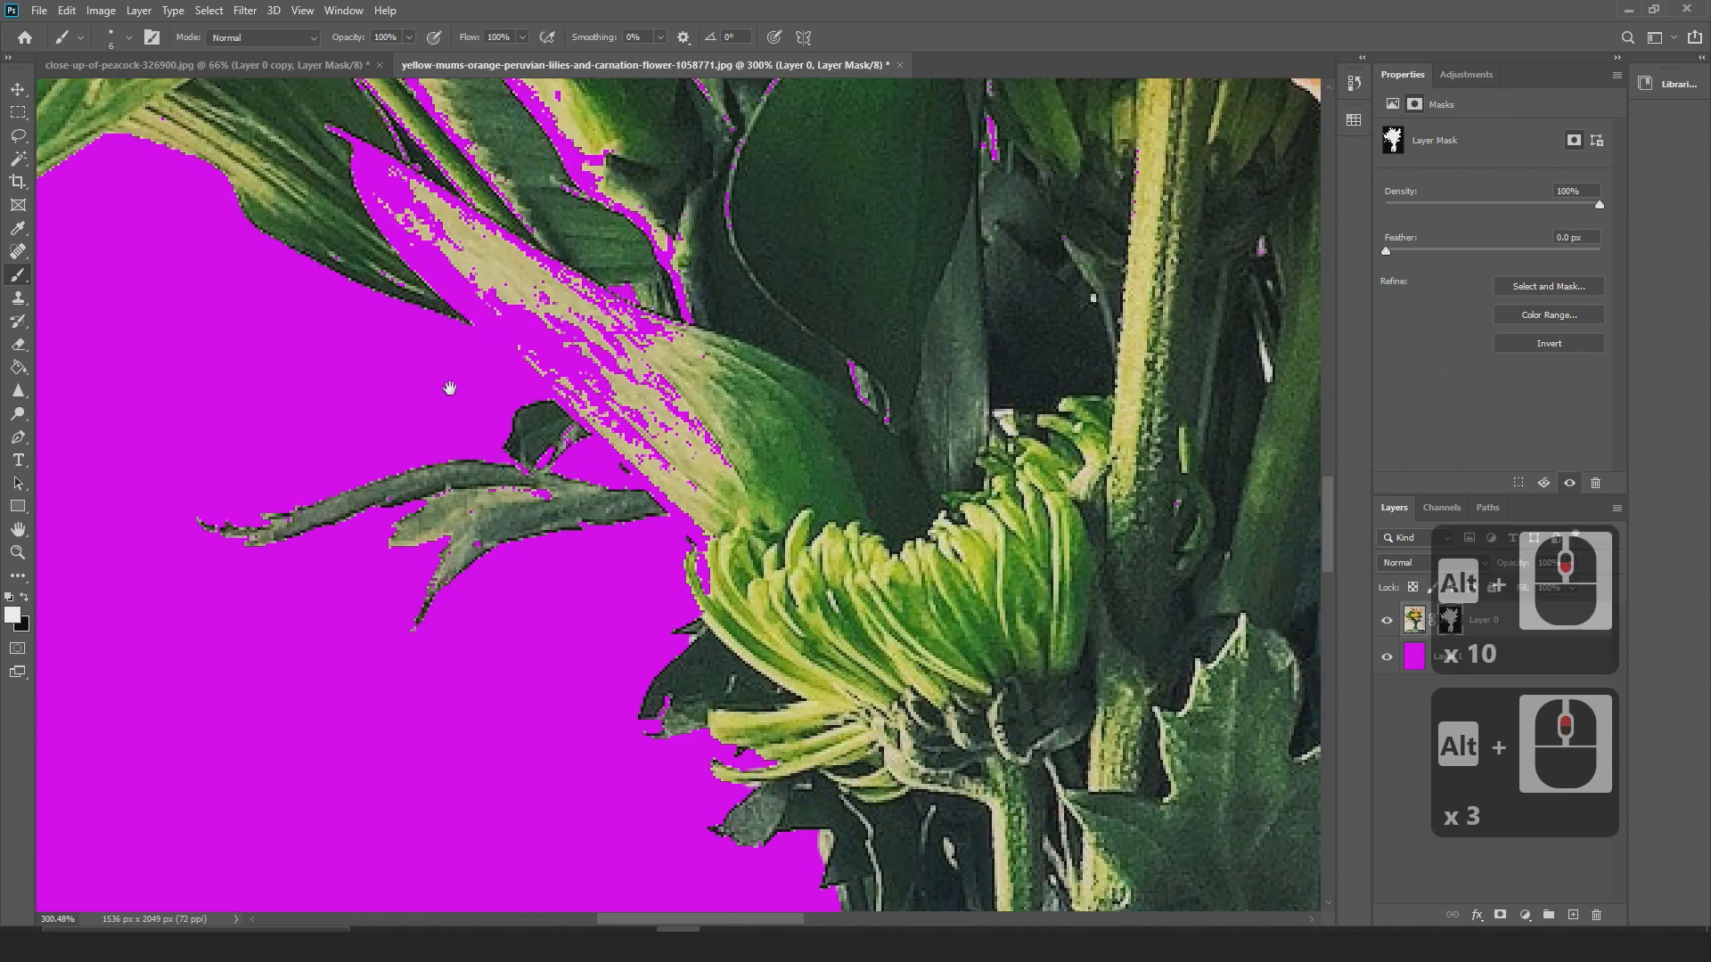
{"action": "left_click_drag", "start_coordinate": [449, 388], "coordinate": [495, 375]}
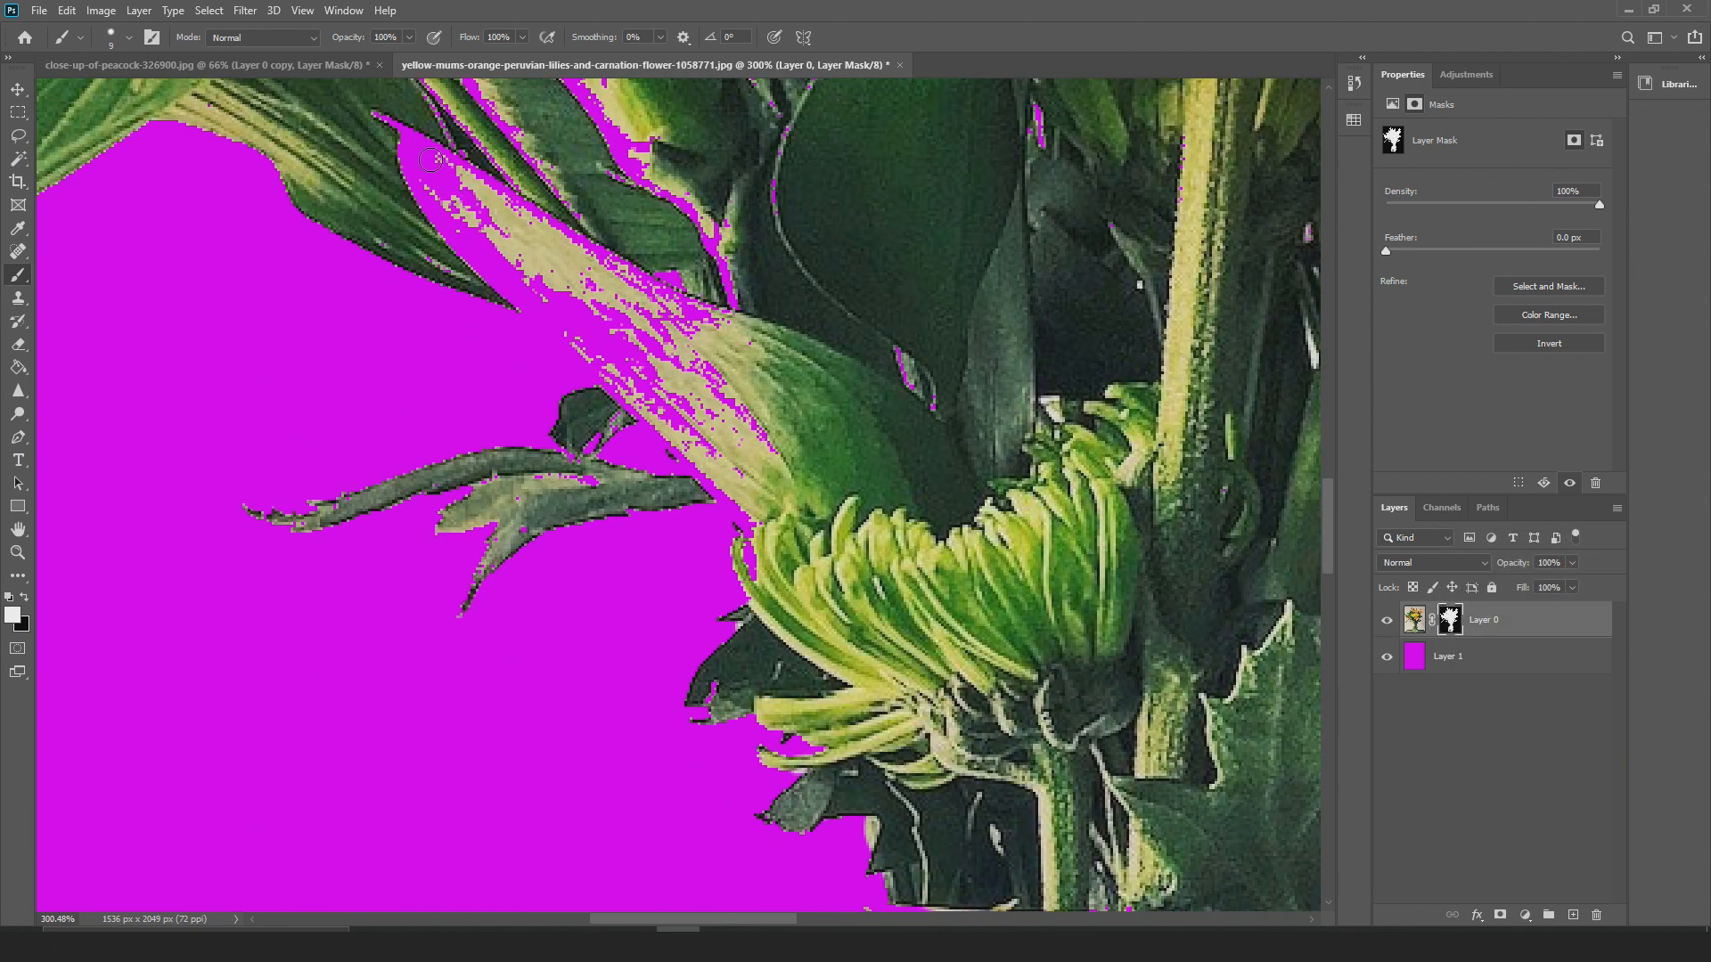
{"action": "mouse_move", "coordinate": [394, 133]}
{"action": "left_mouse_down"}
{"action": "mouse_move", "coordinate": [437, 178]}
{"action": "mouse_move", "coordinate": [727, 308]}
{"action": "left_mouse_up"}
{"action": "key", "text": "bracketright"}
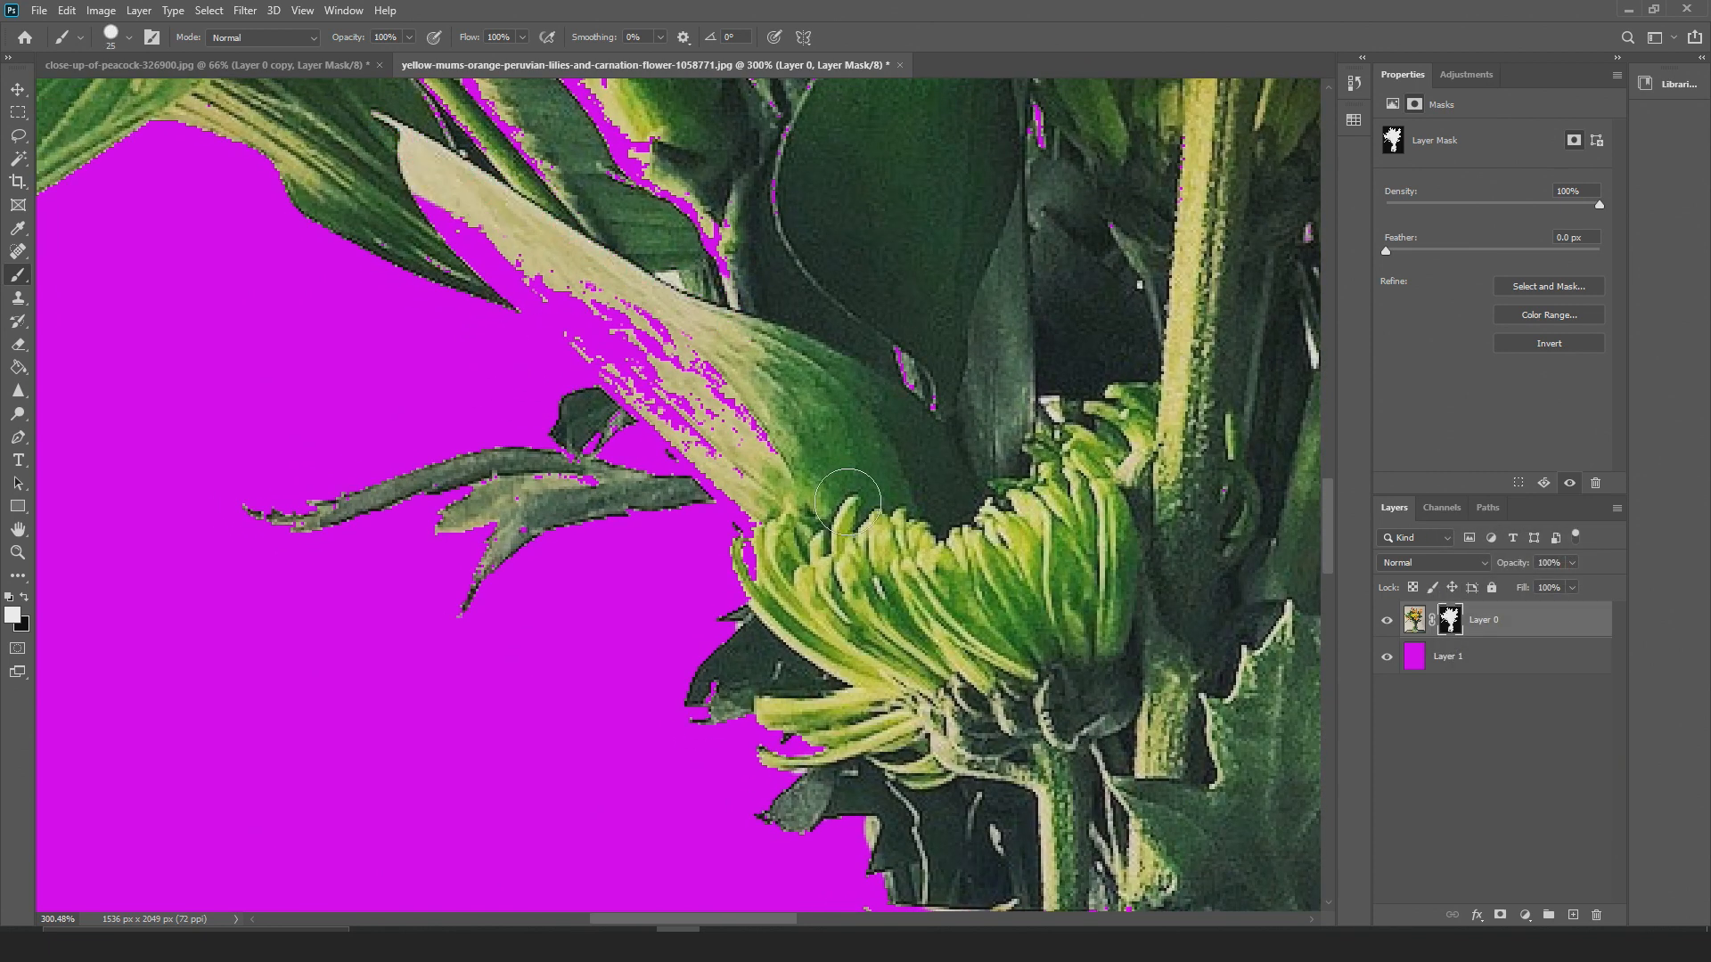
{"action": "mouse_move", "coordinate": [816, 521]}
{"action": "left_mouse_down"}
{"action": "mouse_move", "coordinate": [807, 535]}
{"action": "mouse_move", "coordinate": [660, 428]}
{"action": "mouse_move", "coordinate": [434, 180]}
{"action": "left_mouse_up"}
{"action": "left_click_drag", "start_coordinate": [571, 286], "coordinate": [798, 494]}
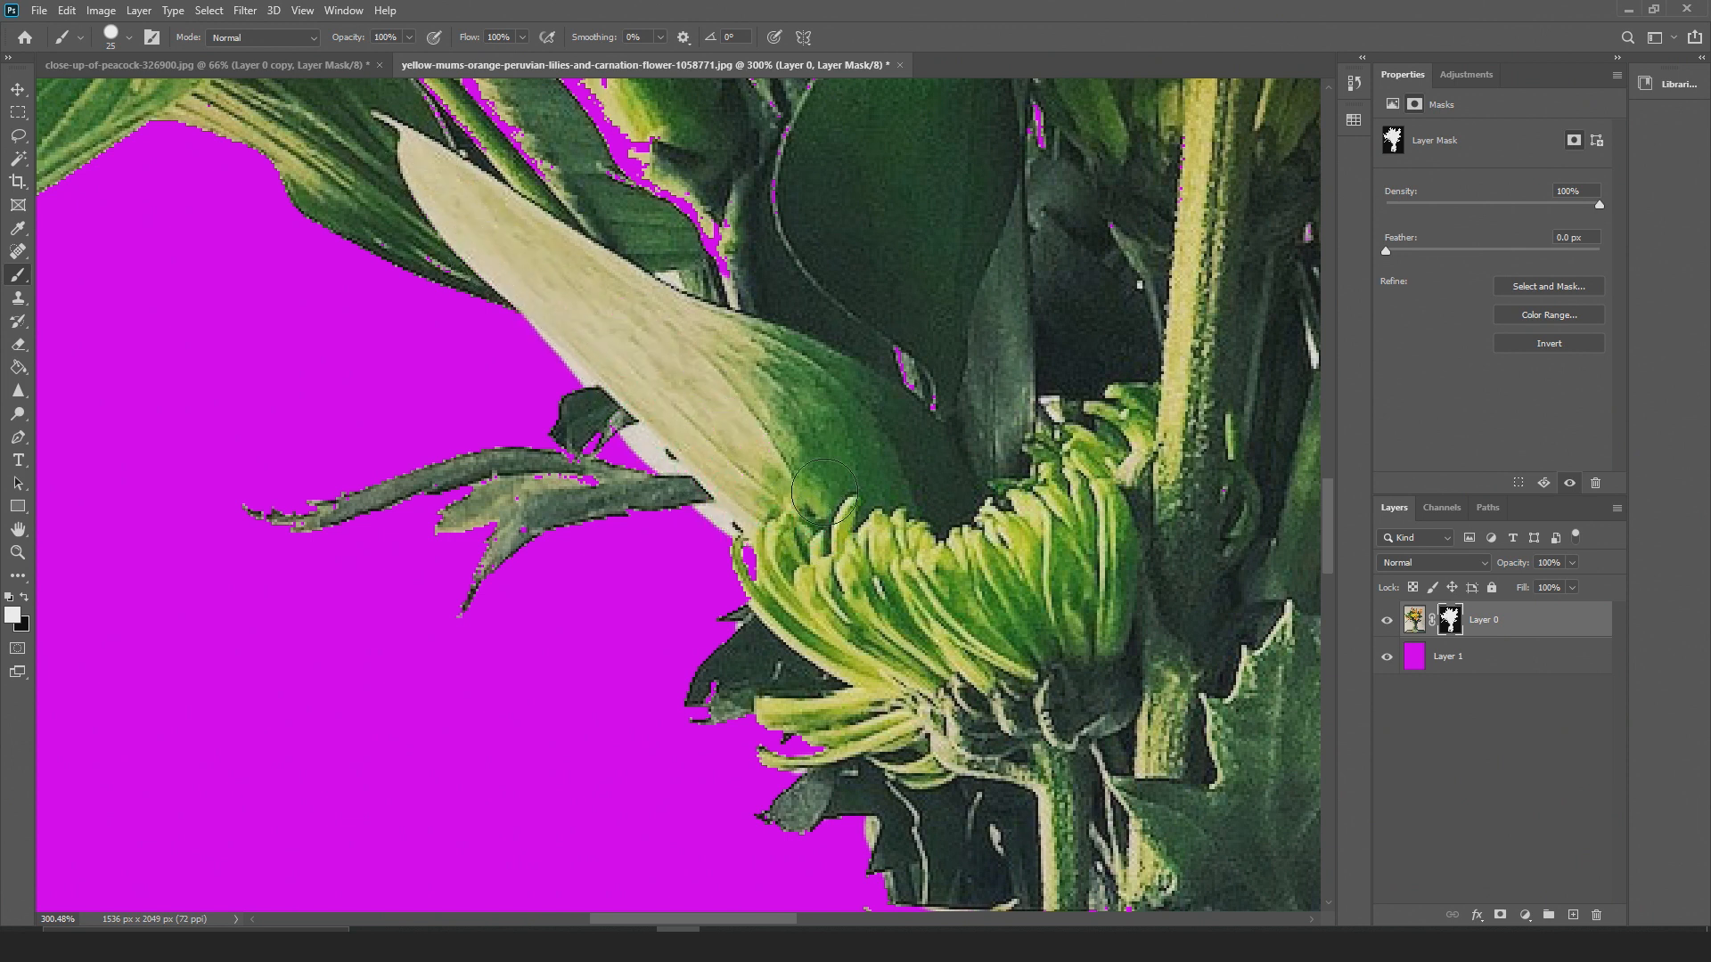
Paint white on the mask along the large dark green leaf's edge and over the green base of the red carnation bud
{"action": "mouse_move", "coordinate": [647, 416]}
{"action": "left_mouse_down"}
{"action": "mouse_move", "coordinate": [729, 247]}
{"action": "mouse_move", "coordinate": [710, 280]}
{"action": "mouse_move", "coordinate": [623, 241]}
{"action": "mouse_move", "coordinate": [732, 330]}
{"action": "mouse_move", "coordinate": [882, 333]}
{"action": "mouse_move", "coordinate": [951, 410]}
{"action": "left_mouse_up"}
{"action": "left_click_drag", "start_coordinate": [809, 237], "coordinate": [767, 496]}
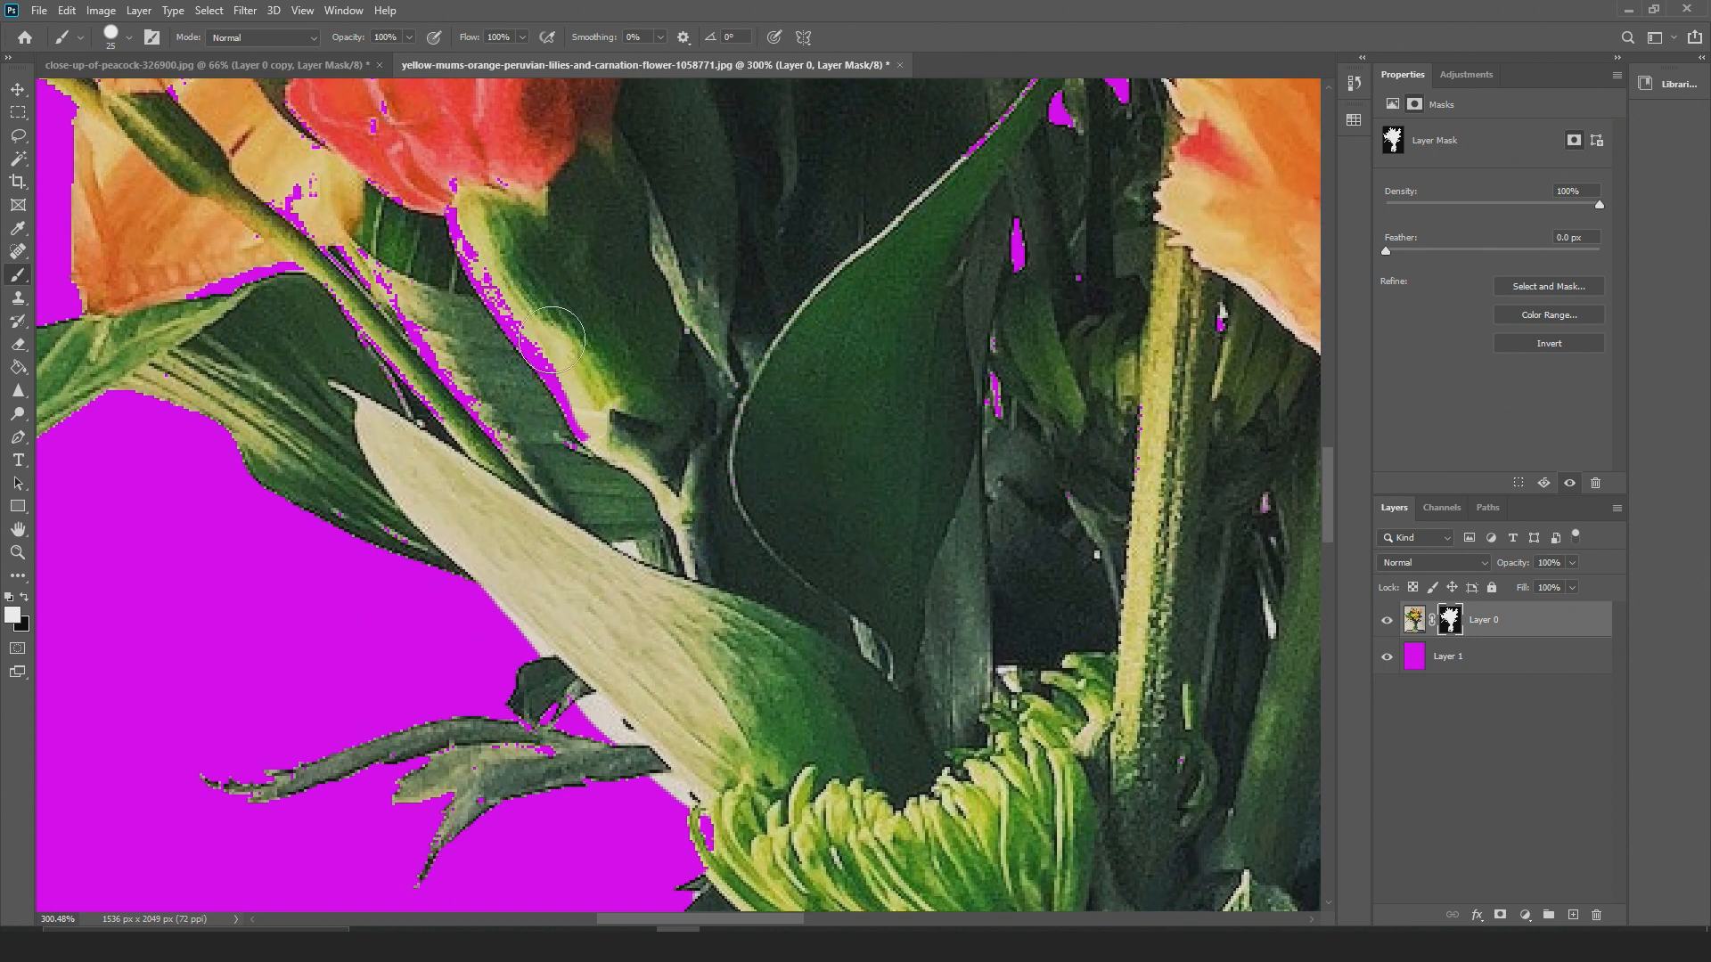
{"action": "left_click_drag", "start_coordinate": [553, 384], "coordinate": [487, 271]}
{"action": "left_click_drag", "start_coordinate": [519, 330], "coordinate": [582, 415]}
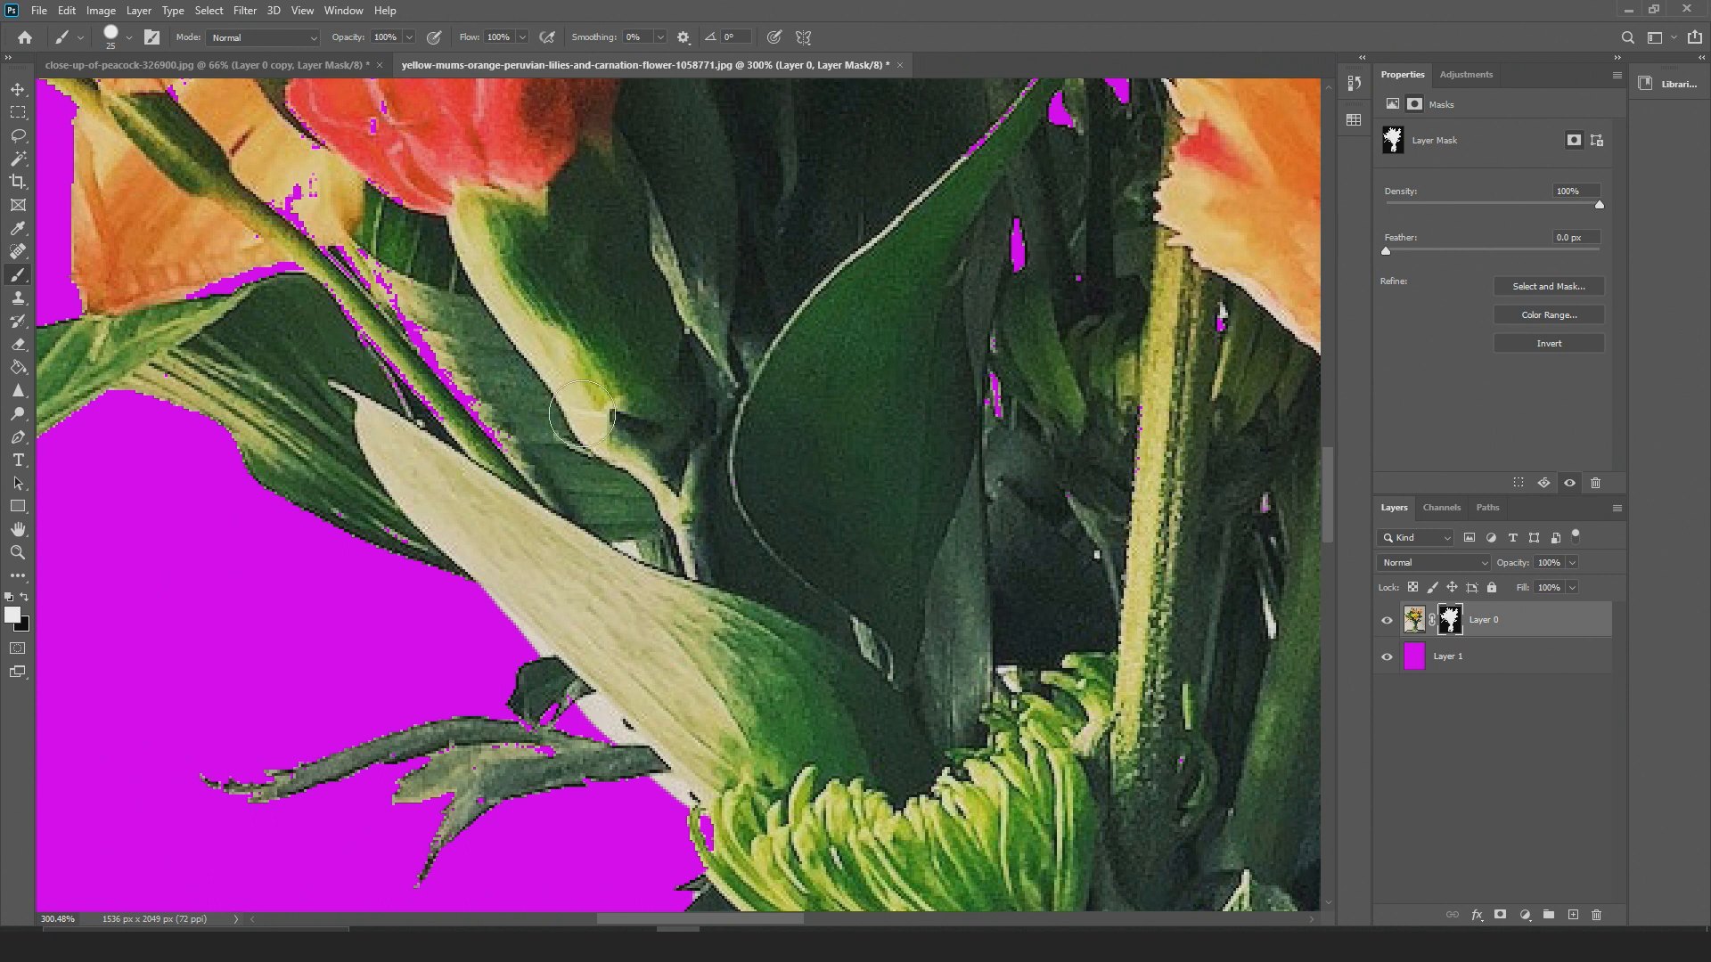
Fill the mask holes in the leaf behind the thin stem, the red carnation's petals and the neighboring orange petal
{"action": "left_click_drag", "start_coordinate": [566, 479], "coordinate": [785, 608]}
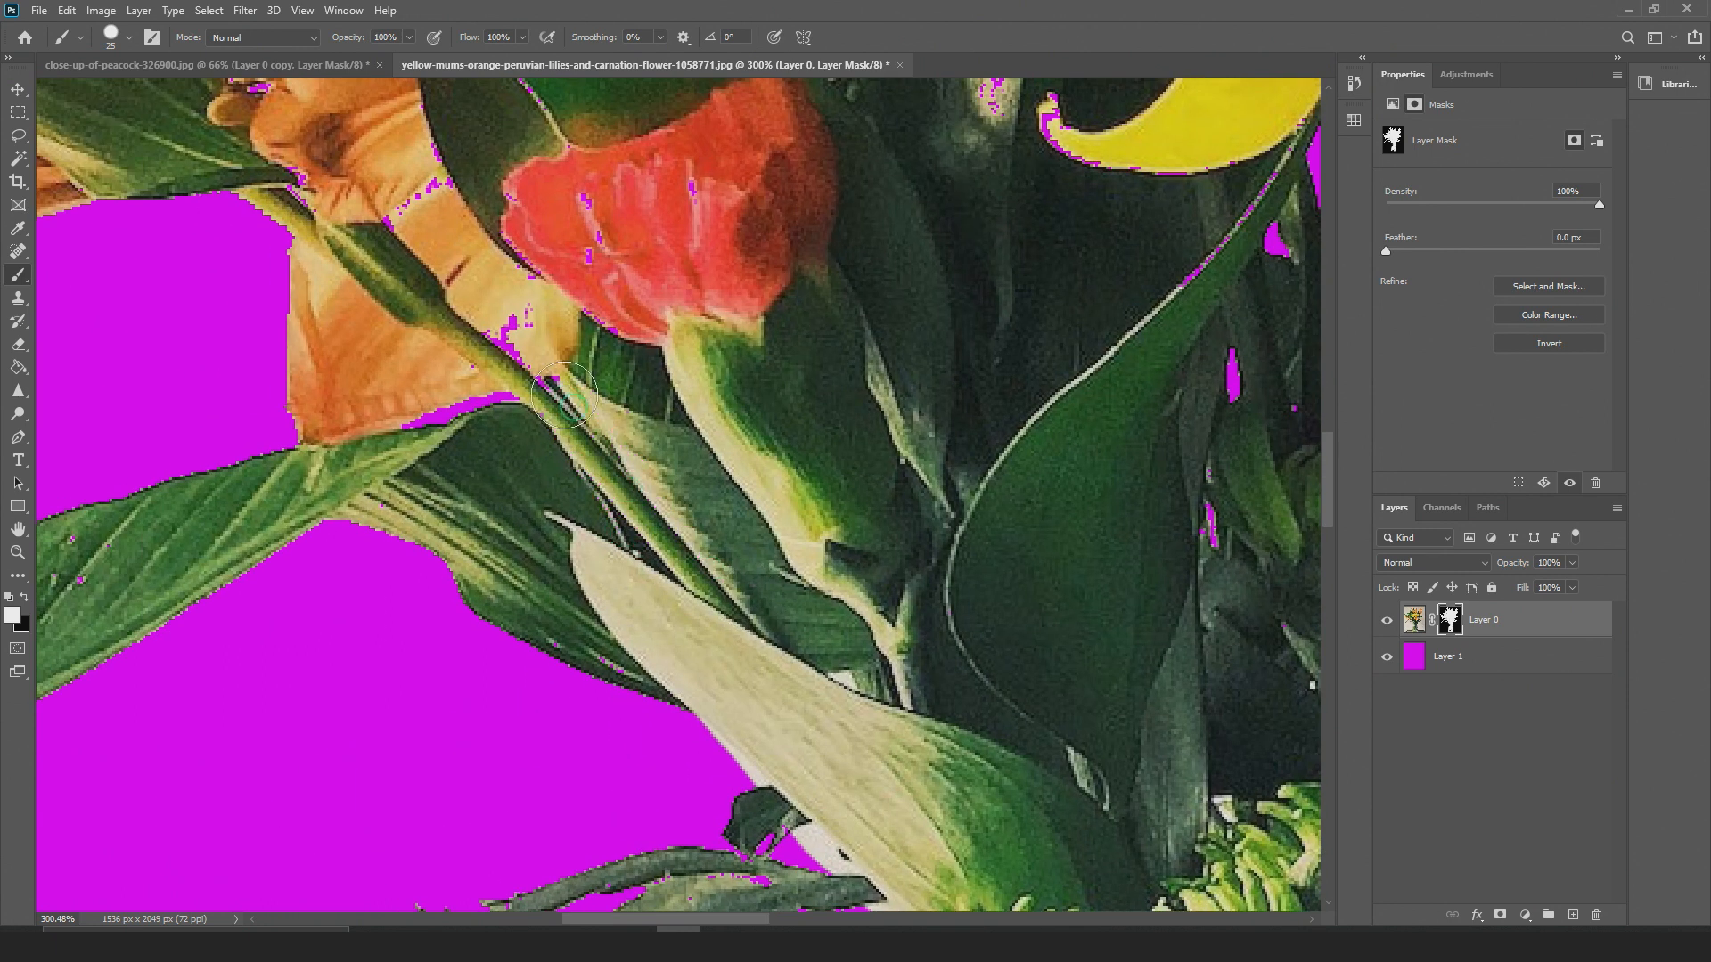
{"action": "mouse_move", "coordinate": [482, 279]}
{"action": "left_mouse_down"}
{"action": "mouse_move", "coordinate": [618, 279]}
{"action": "mouse_move", "coordinate": [568, 200]}
{"action": "mouse_move", "coordinate": [532, 197]}
{"action": "mouse_move", "coordinate": [685, 256]}
{"action": "left_mouse_up"}
{"action": "left_click_drag", "start_coordinate": [488, 385], "coordinate": [451, 401]}
{"action": "scroll", "coordinate": [450, 406], "scroll_direction": "down", "scroll_amount": 10, "text": "alt"}
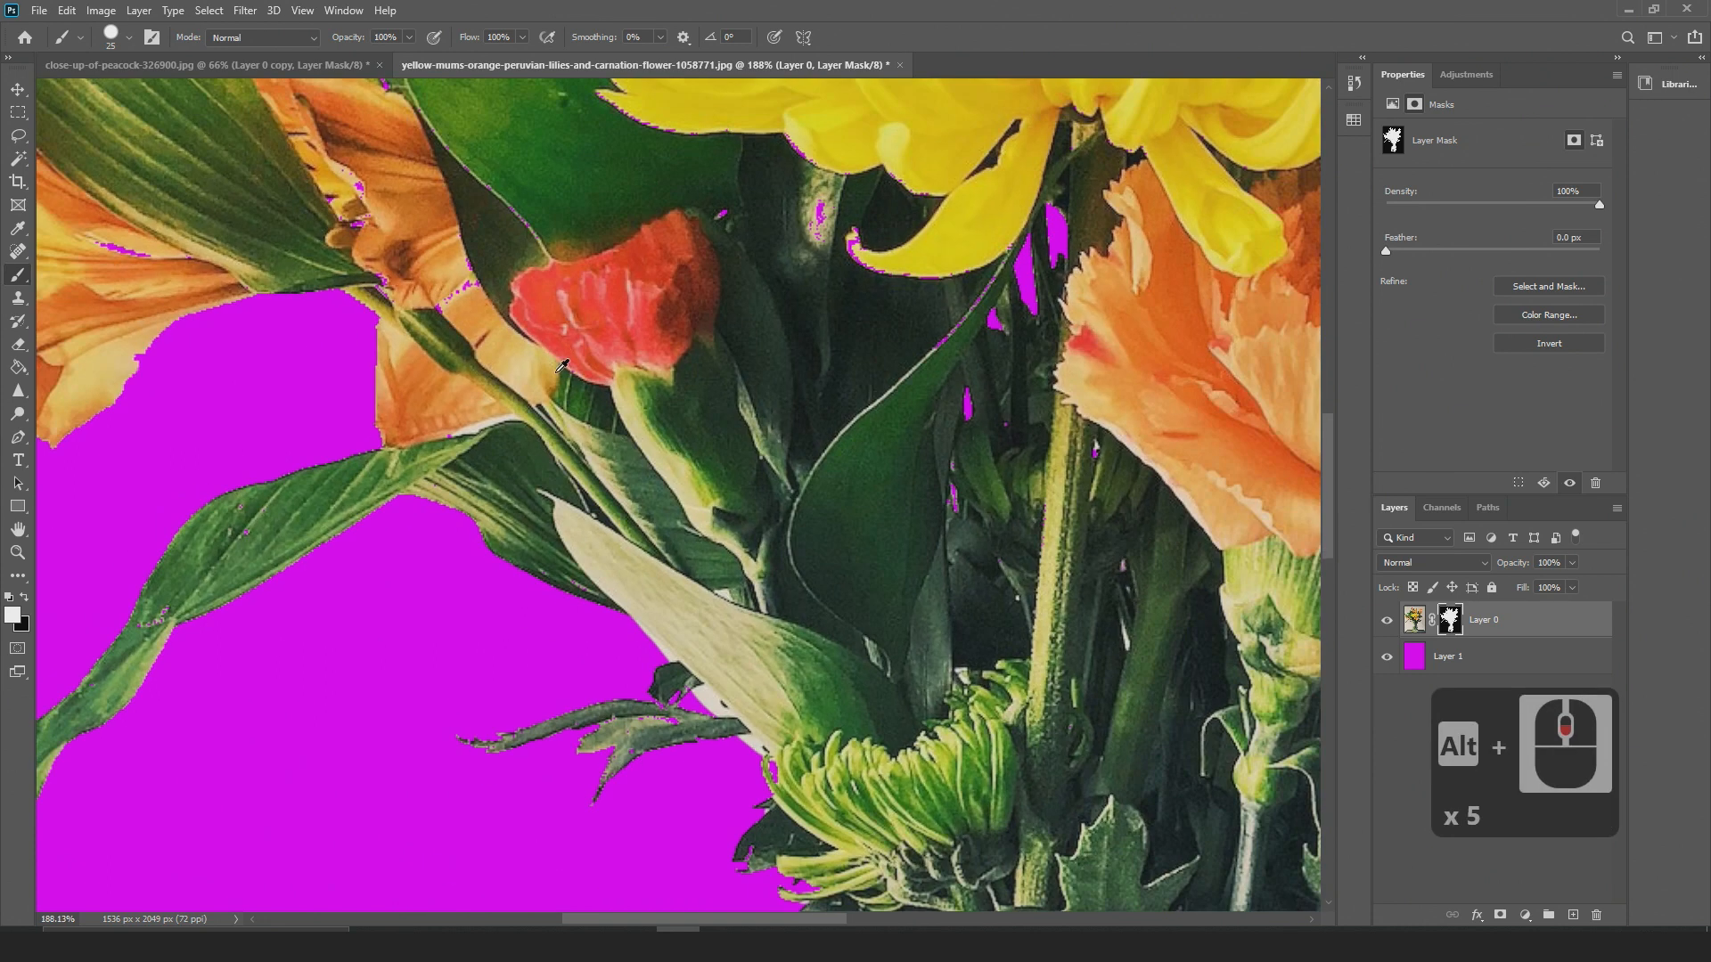
{"action": "left_click_drag", "start_coordinate": [417, 606], "coordinate": [456, 655]}
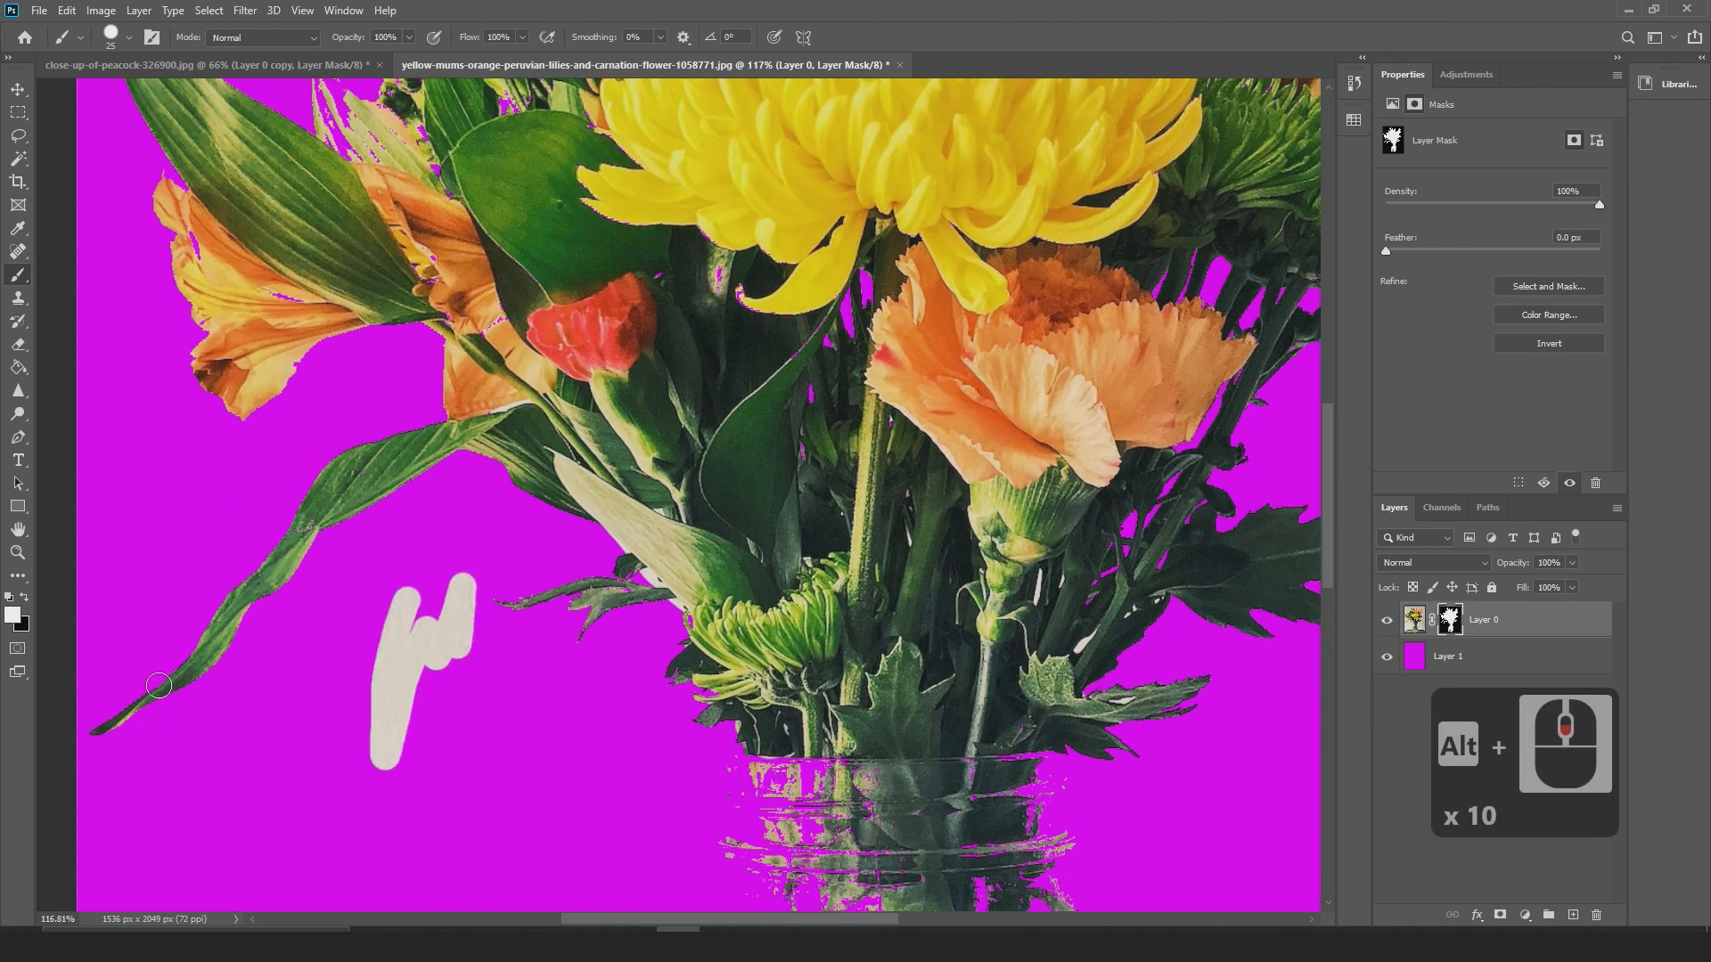
{"action": "key", "text": "ctrl+z"}
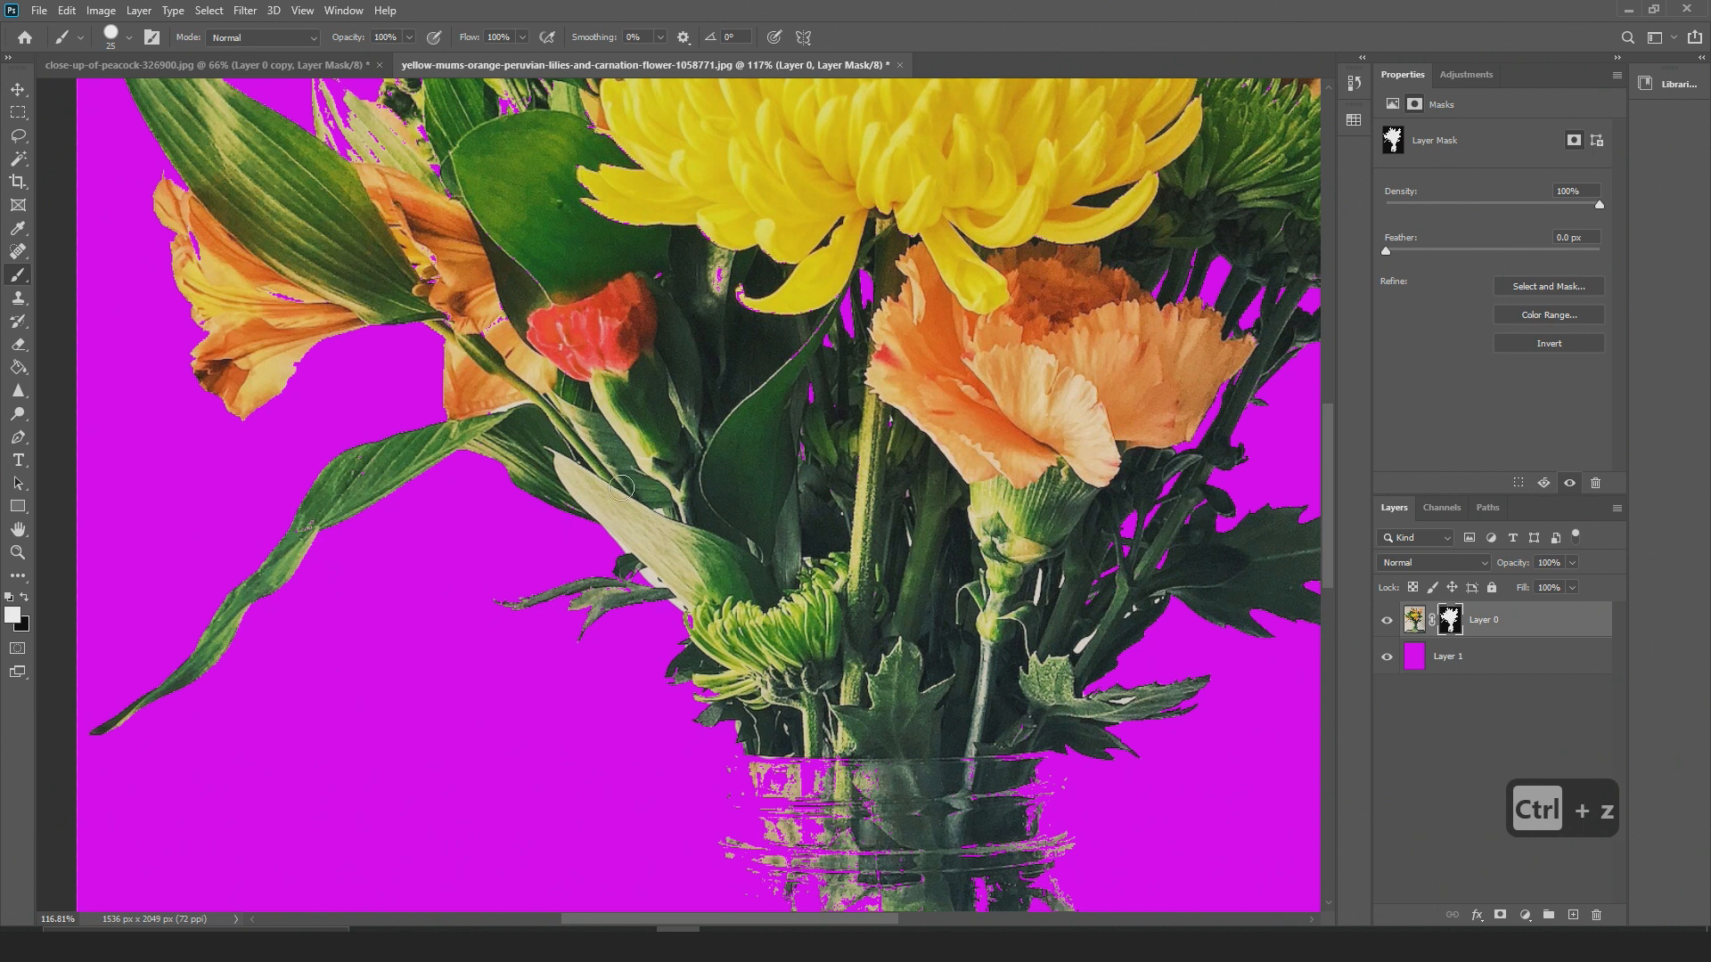
Paint white on the mask to restore the orange lily petals and the dark leaves between the red carnation and yellow flower
{"action": "scroll", "coordinate": [584, 507], "scroll_direction": "up", "scroll_amount": 8, "text": "alt"}
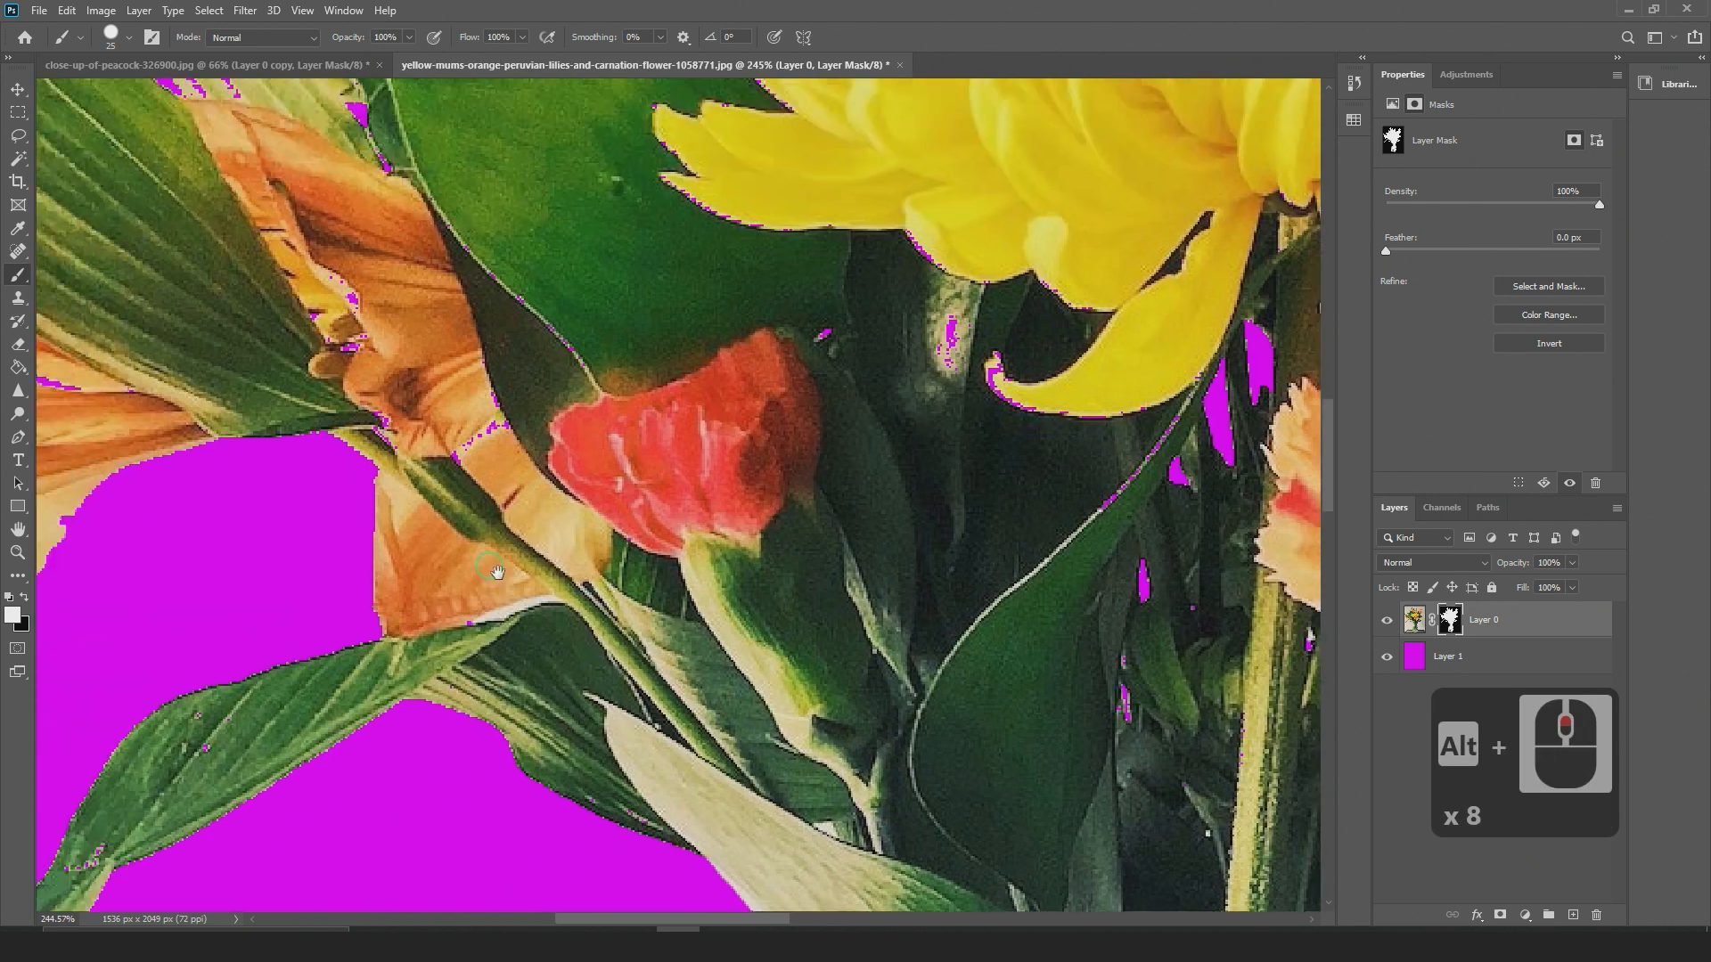
{"action": "left_click_drag", "start_coordinate": [497, 572], "coordinate": [513, 579]}
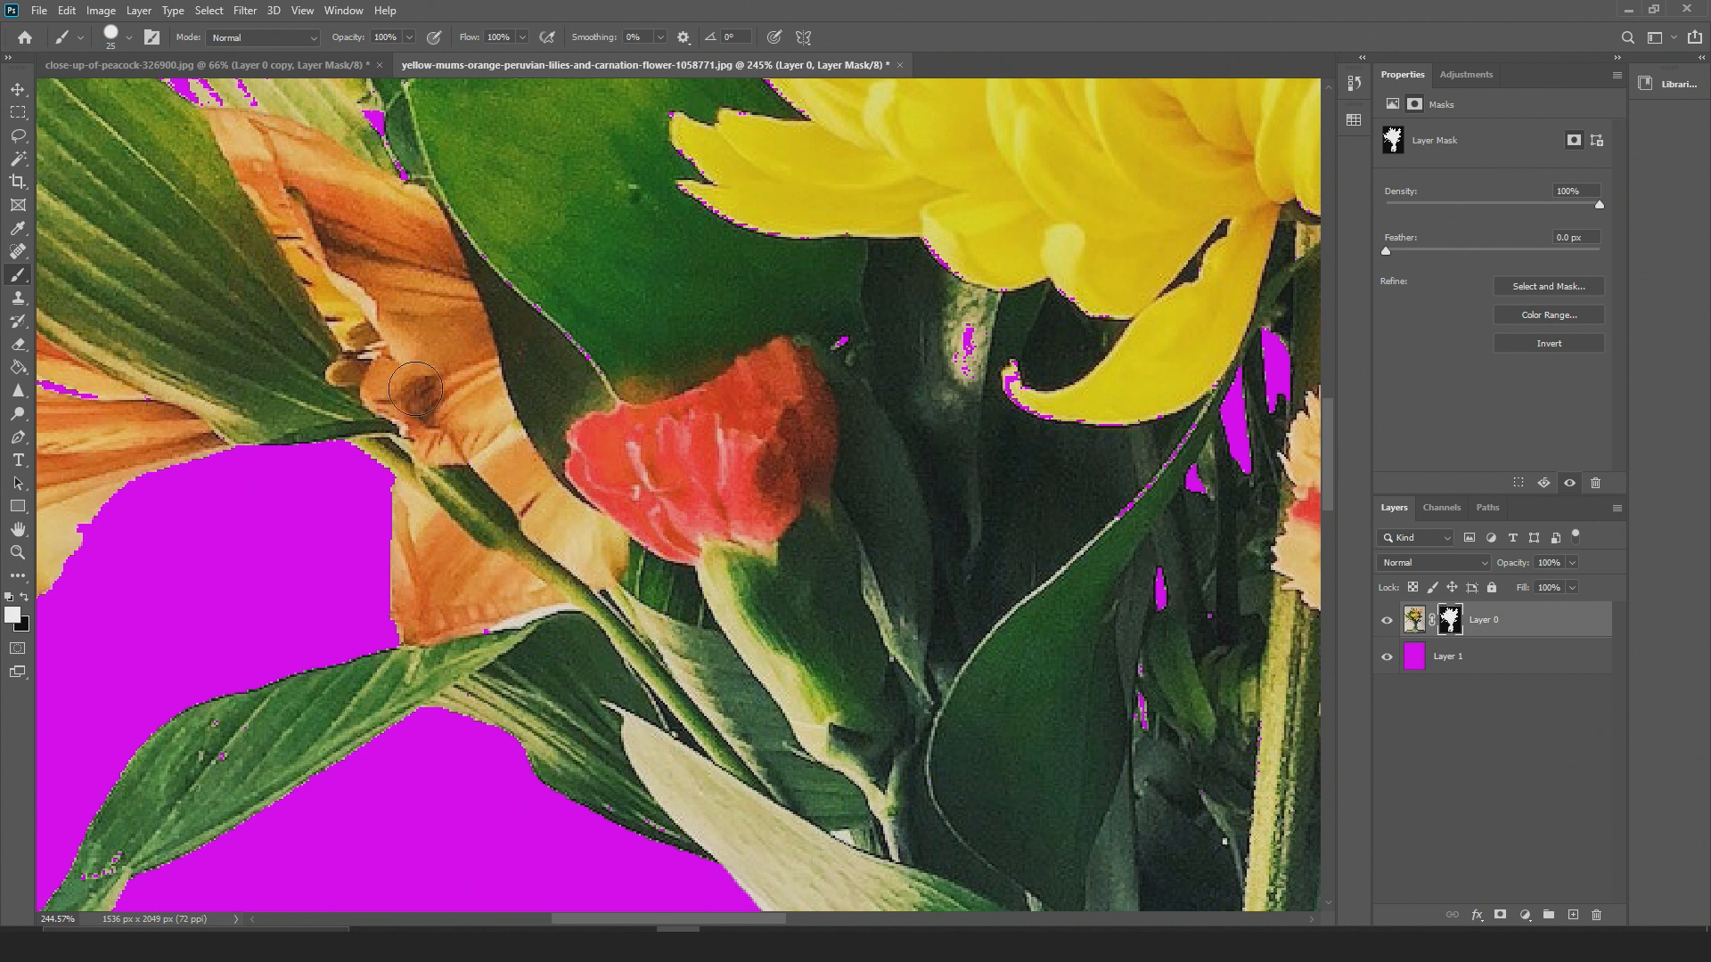
{"action": "left_click_drag", "start_coordinate": [822, 348], "coordinate": [764, 477]}
{"action": "left_click_drag", "start_coordinate": [956, 517], "coordinate": [1049, 398]}
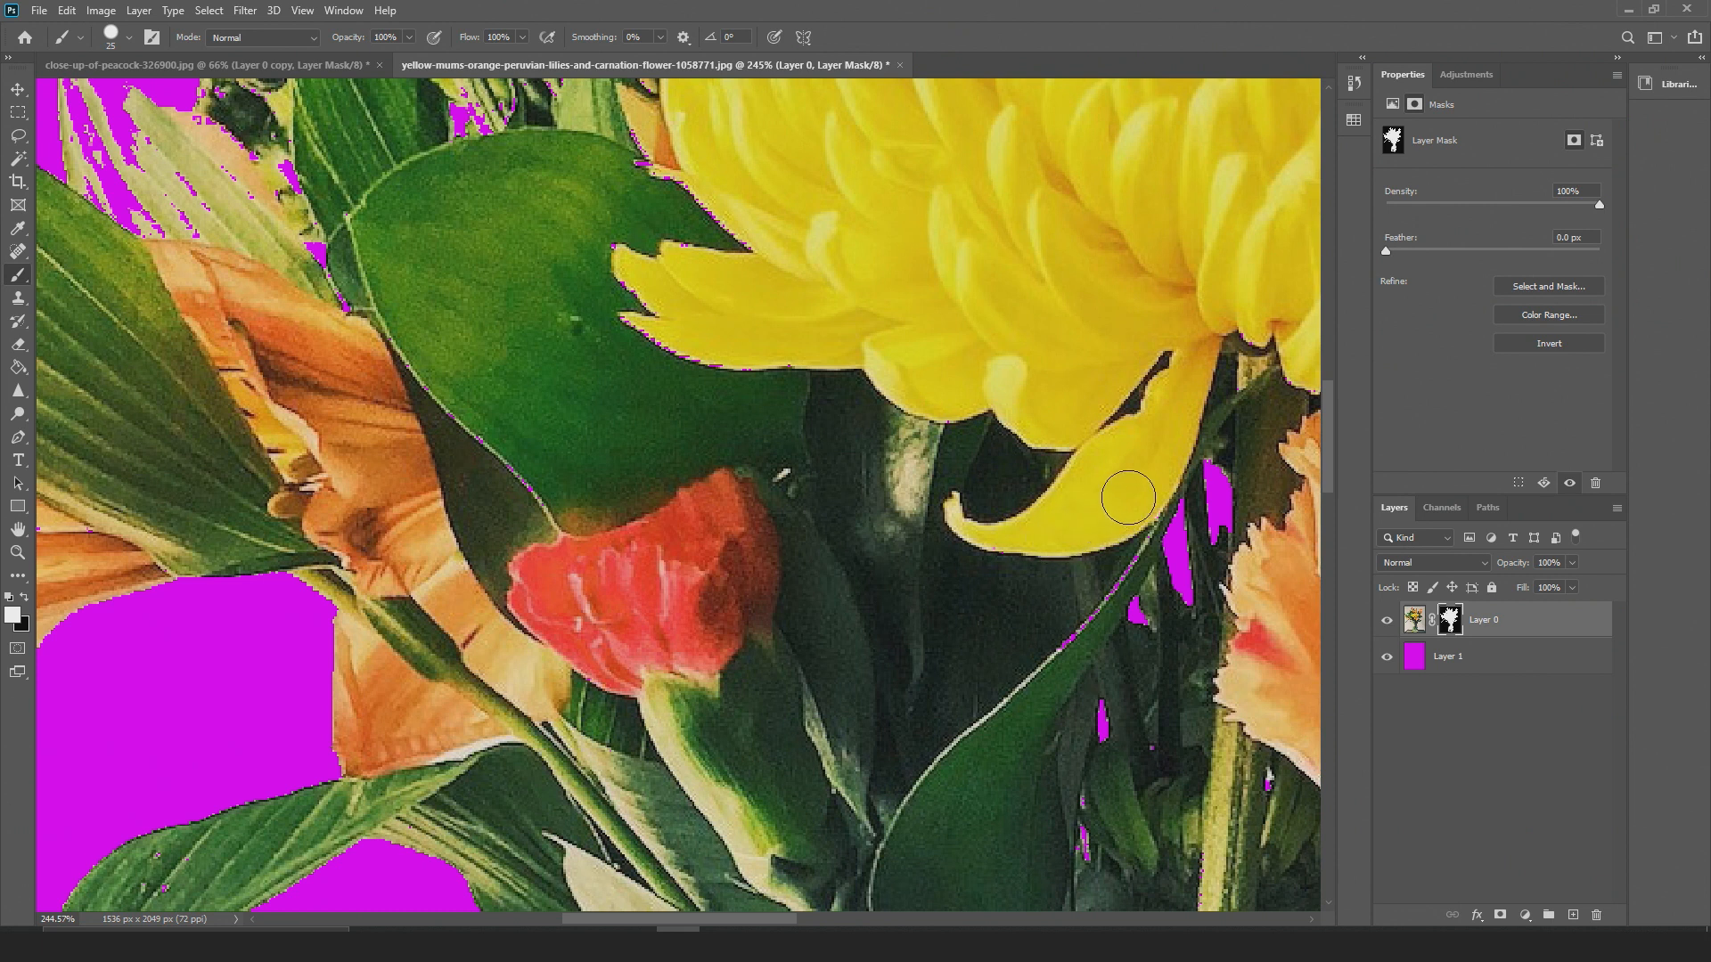
{"action": "left_click_drag", "start_coordinate": [919, 341], "coordinate": [915, 520]}
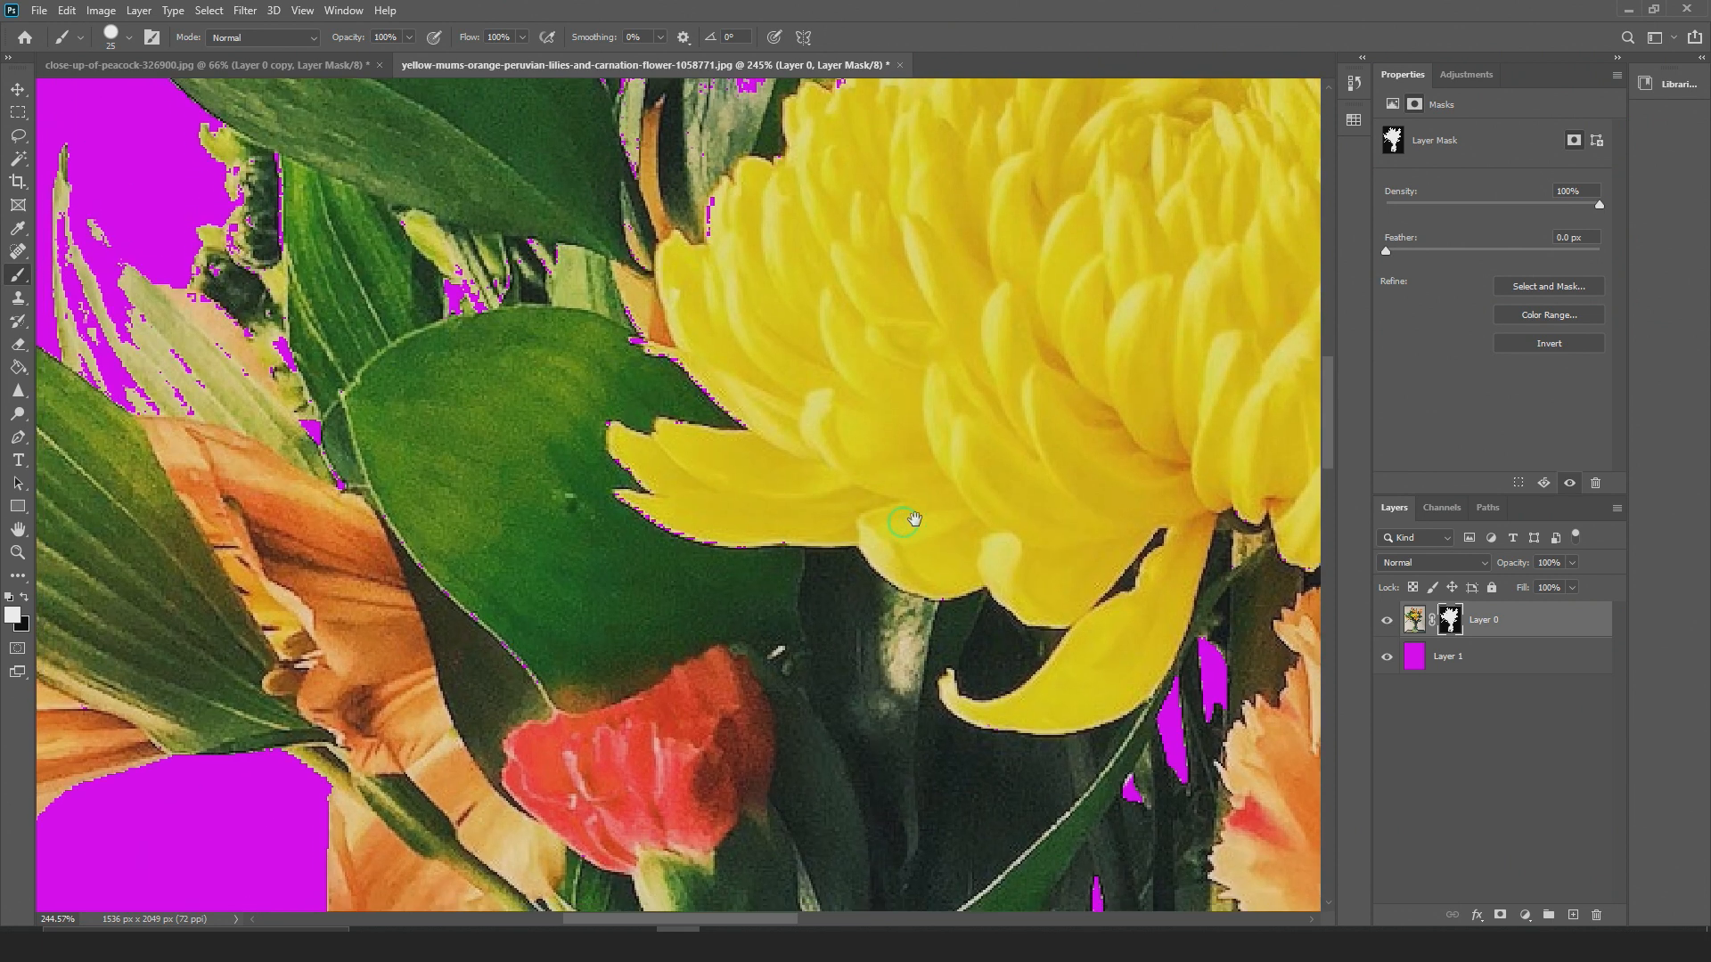